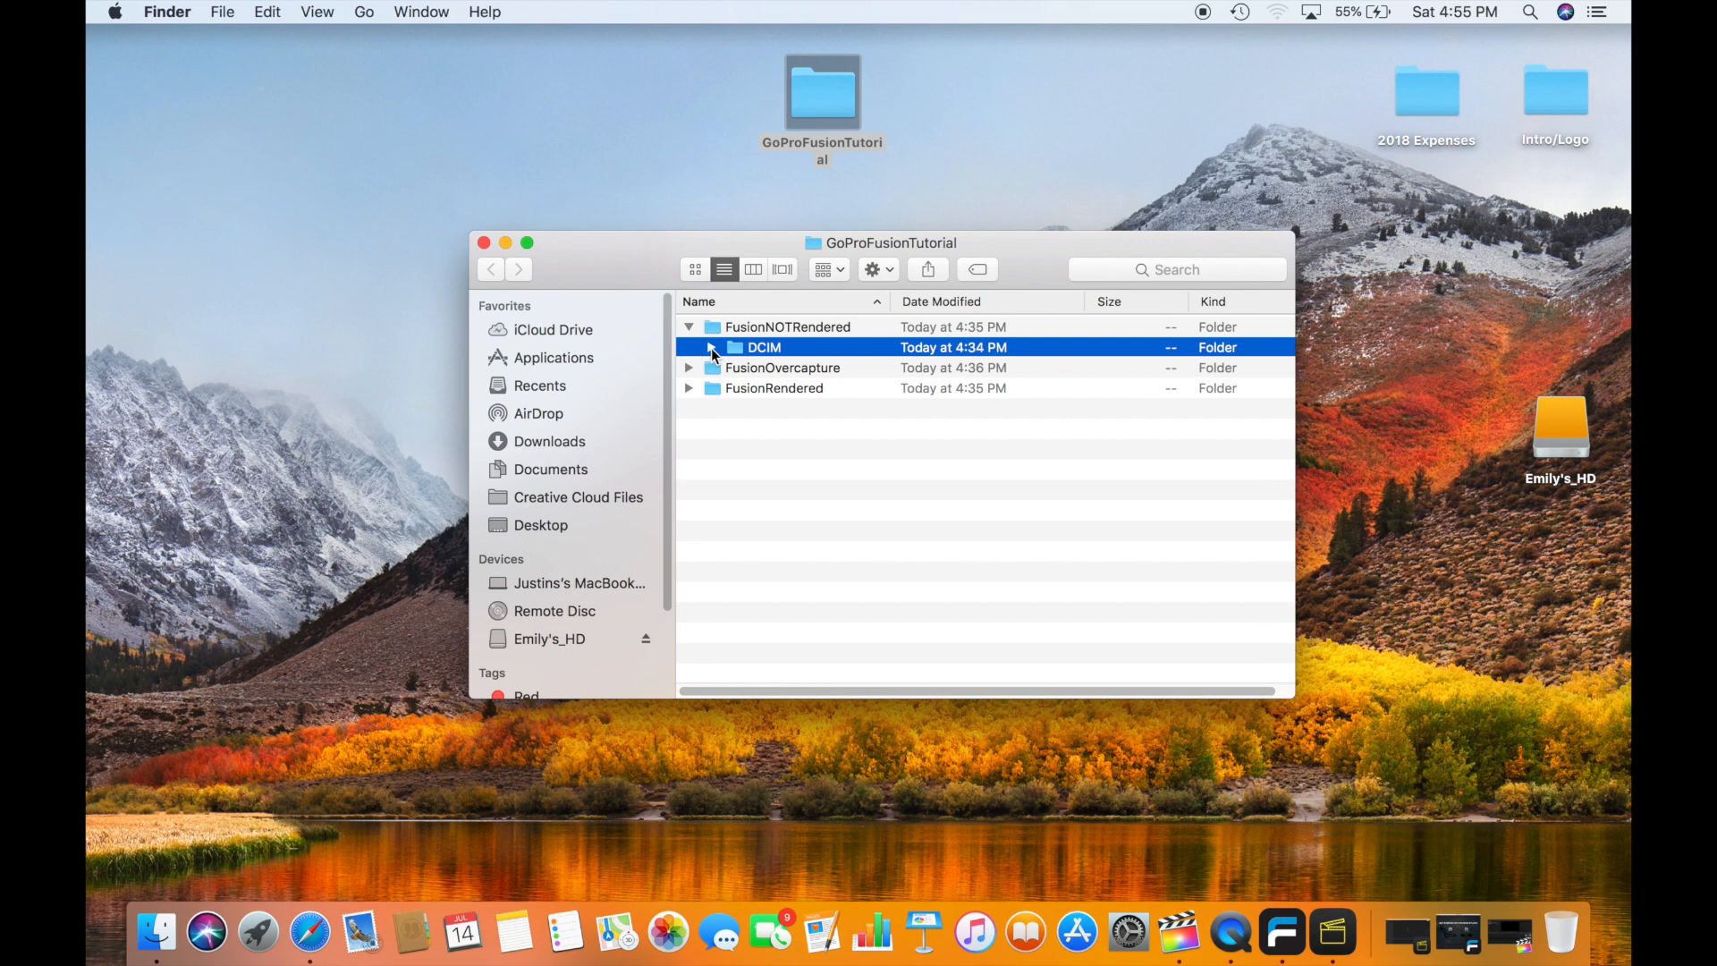
Examine the camera files inside the 100GBACK and 100GFRNT folders under DCIM in FusionNOTRendered
left_click(710, 347)
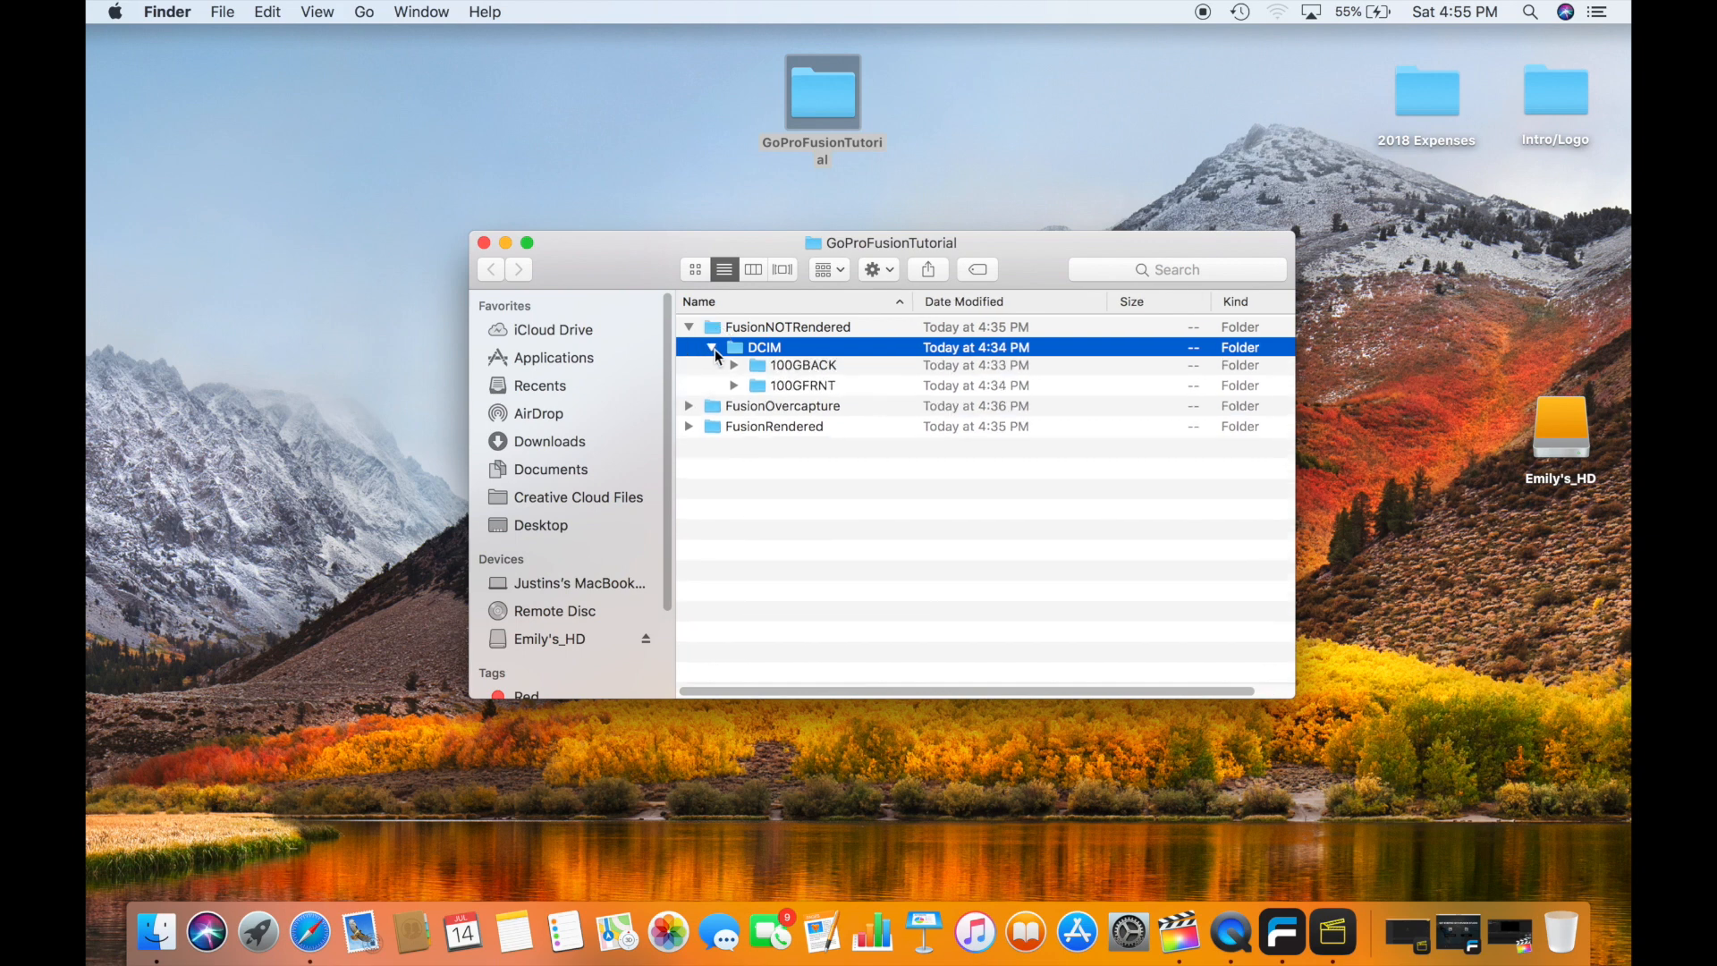
left_click(783, 368)
left_click(781, 389)
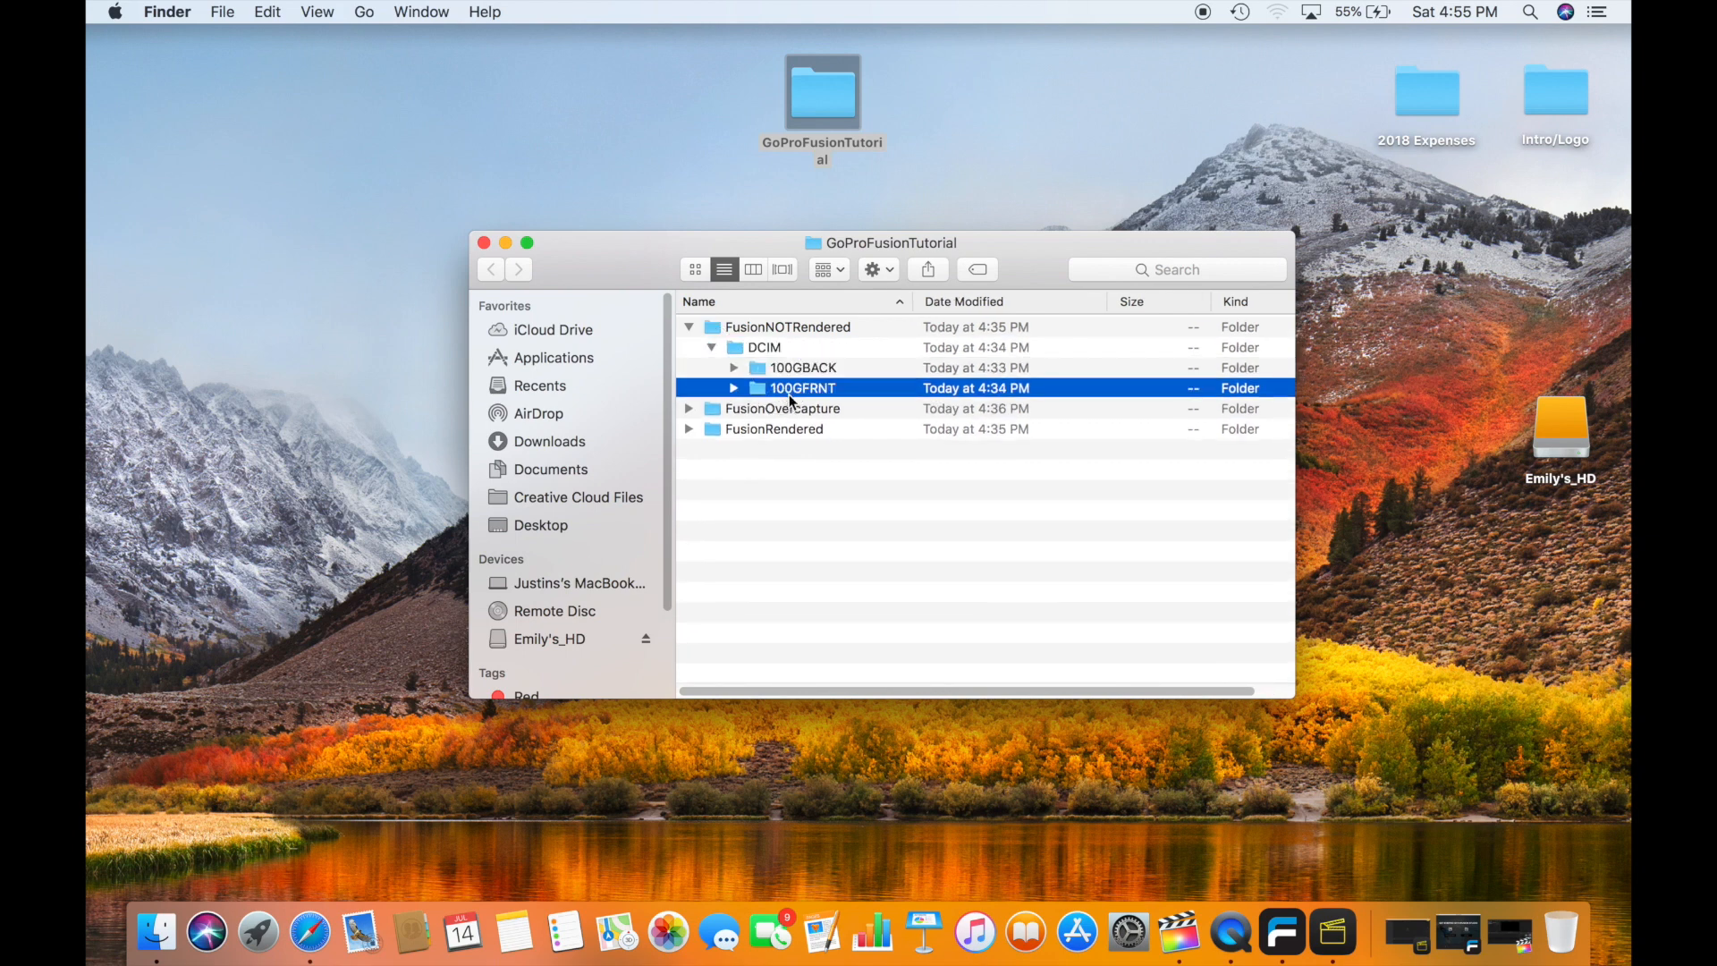
left_click(733, 368)
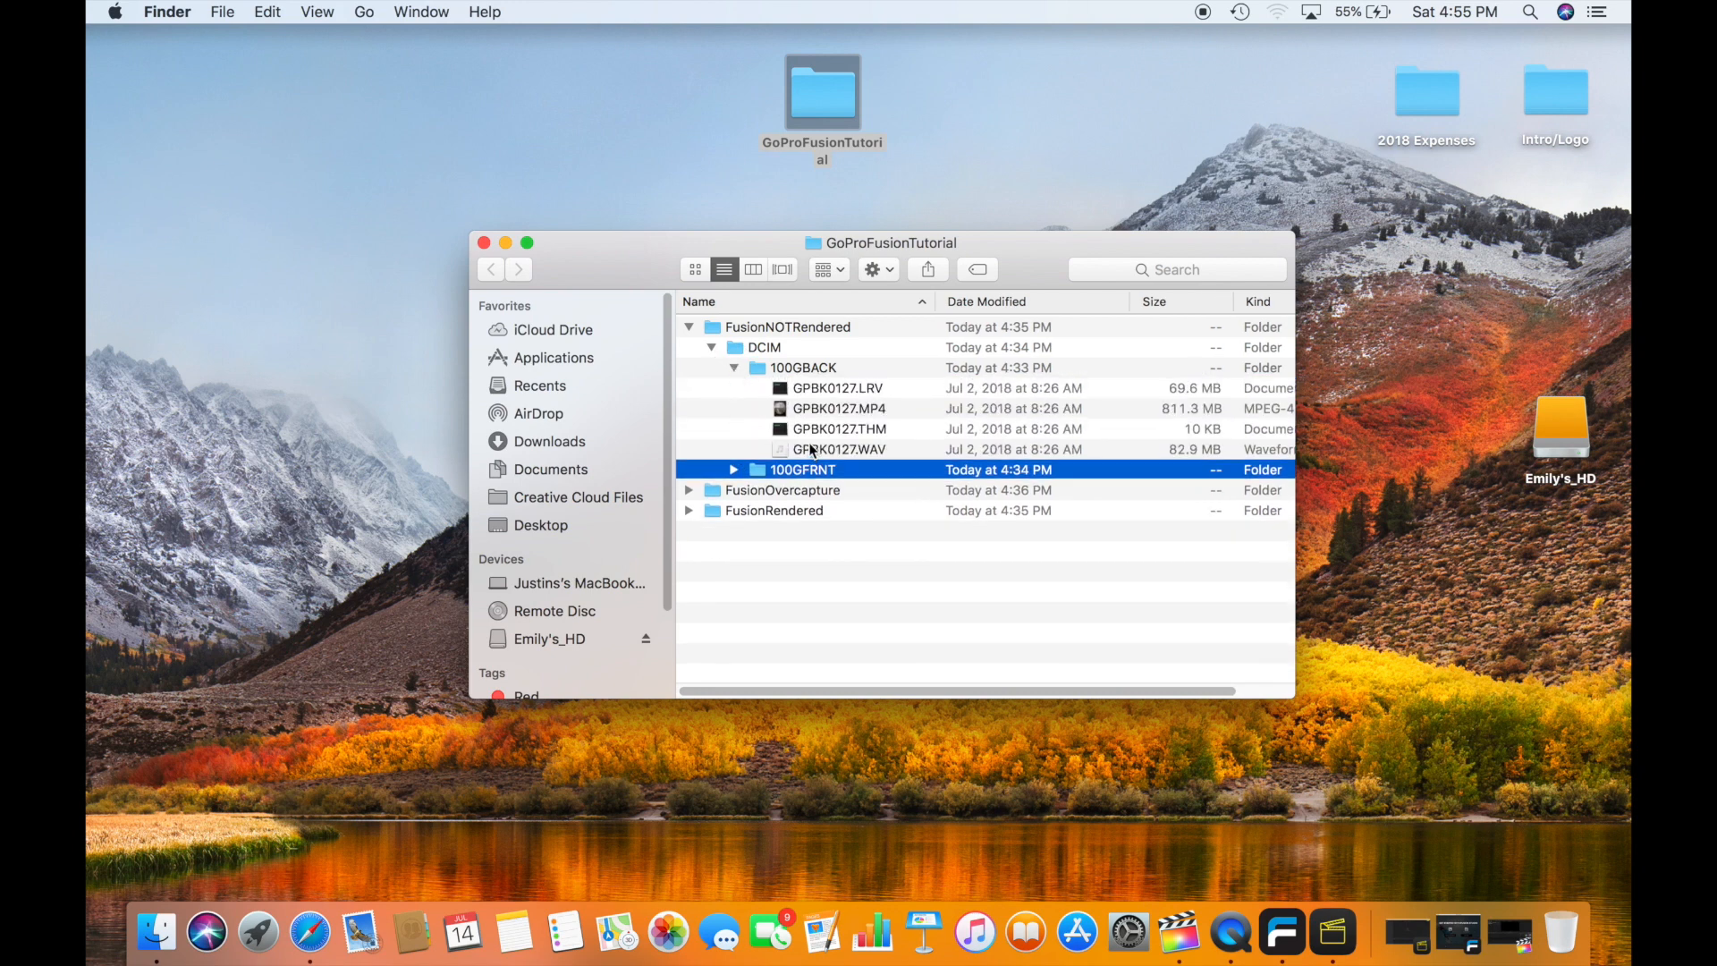
left_click(813, 450)
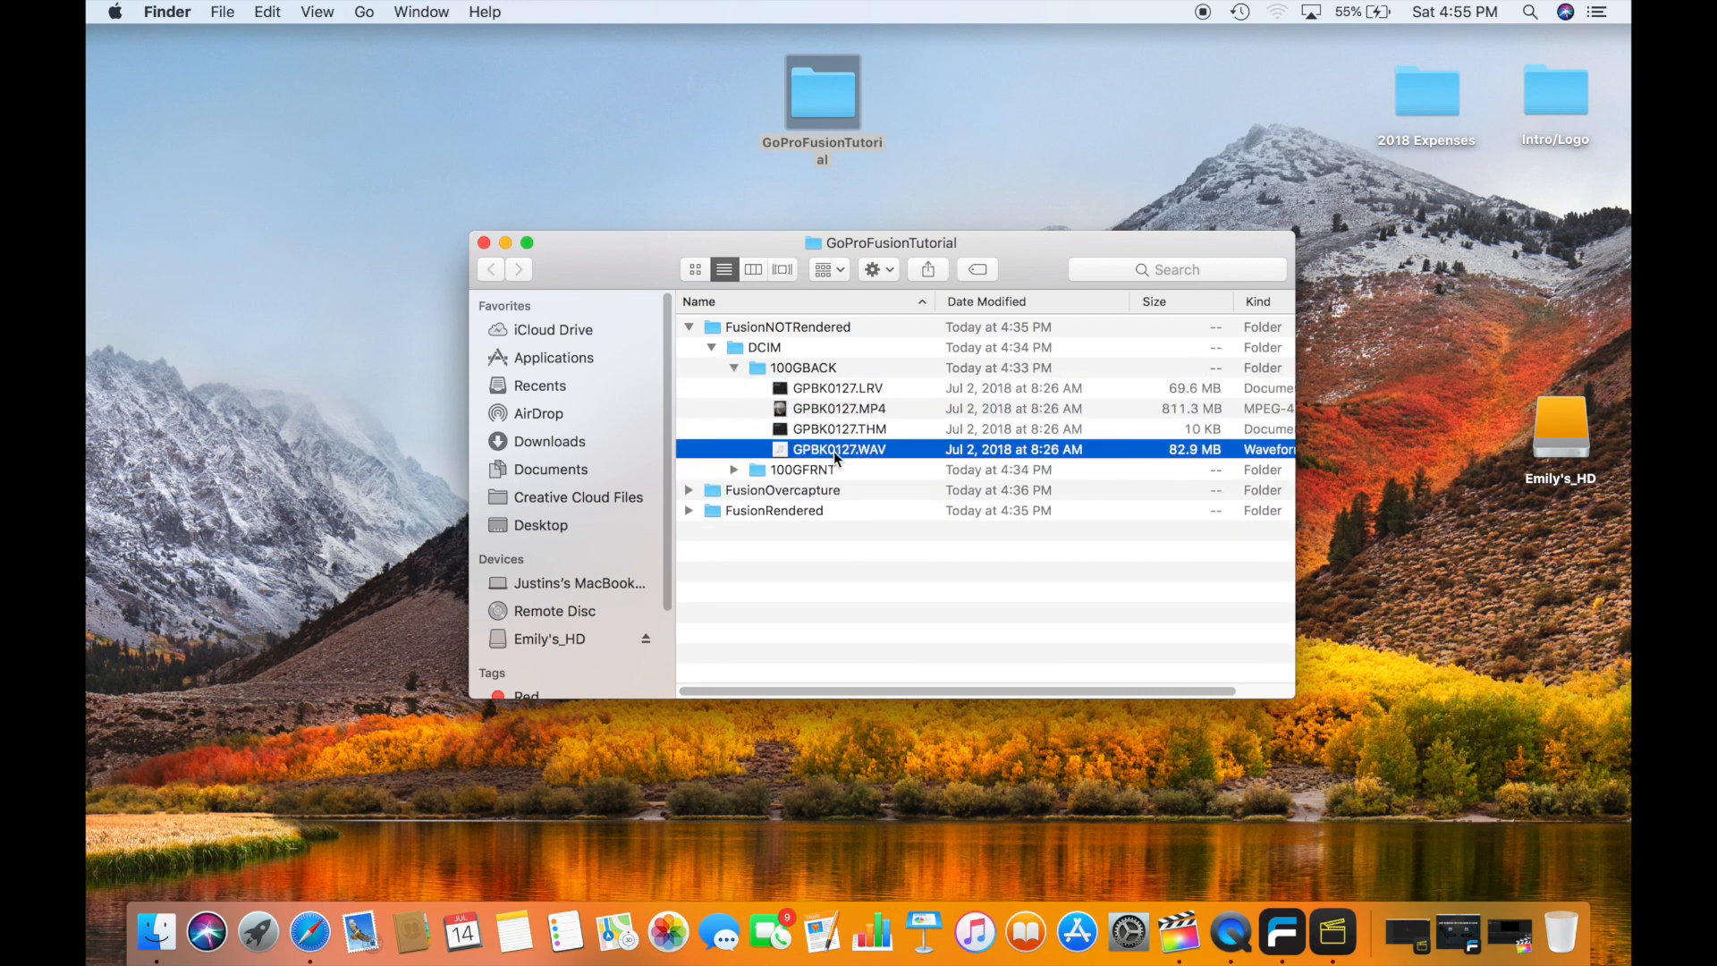
left_click(812, 368)
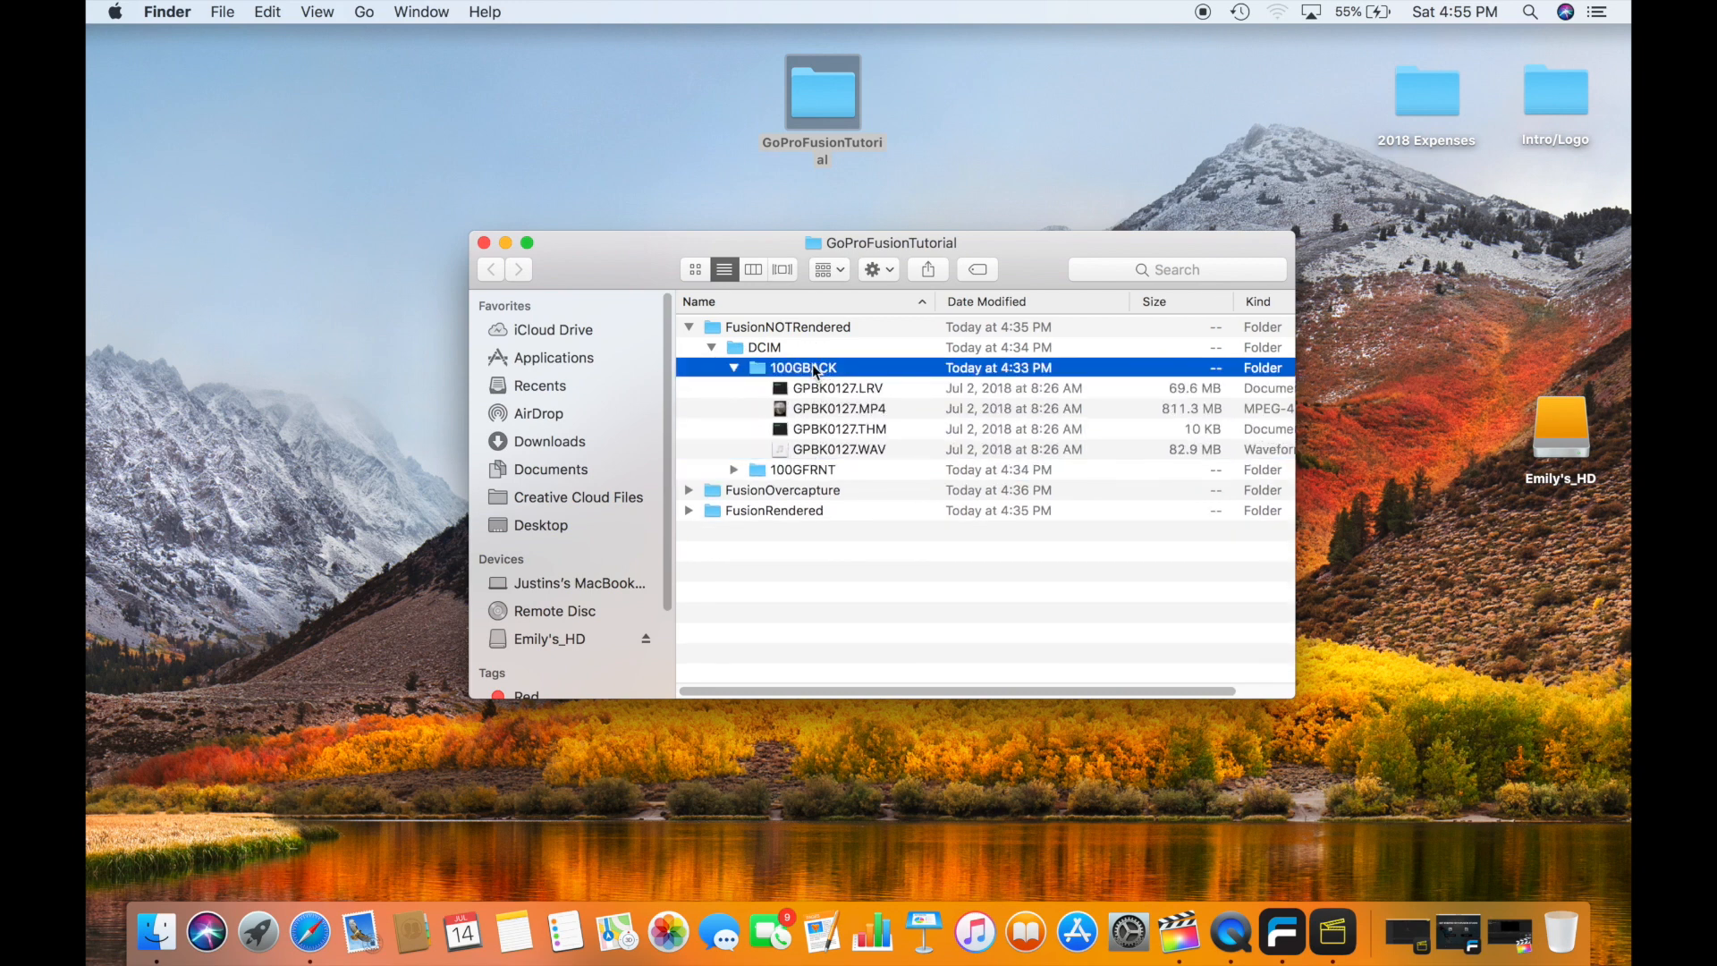
left_click(733, 469)
left_click(803, 491)
left_click(806, 529)
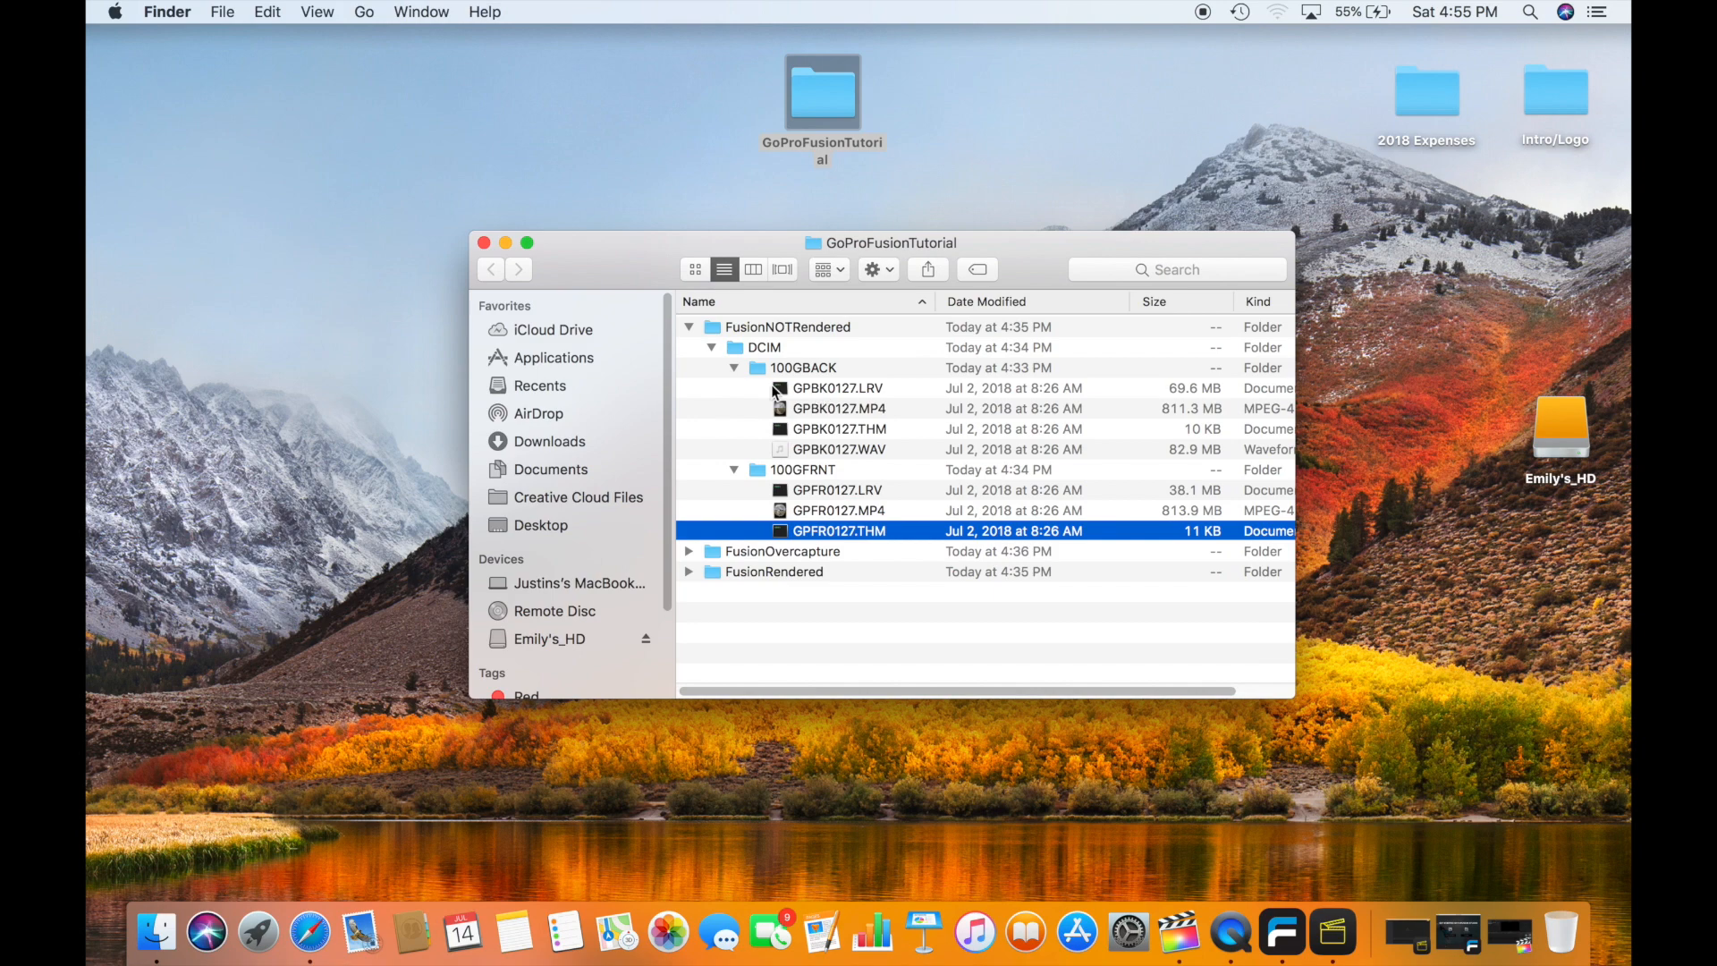
Collapse the FusionNOTRendered folder tree and close the GoProFusionTutorial window
left_click(733, 368)
left_click(711, 347)
left_click(689, 326)
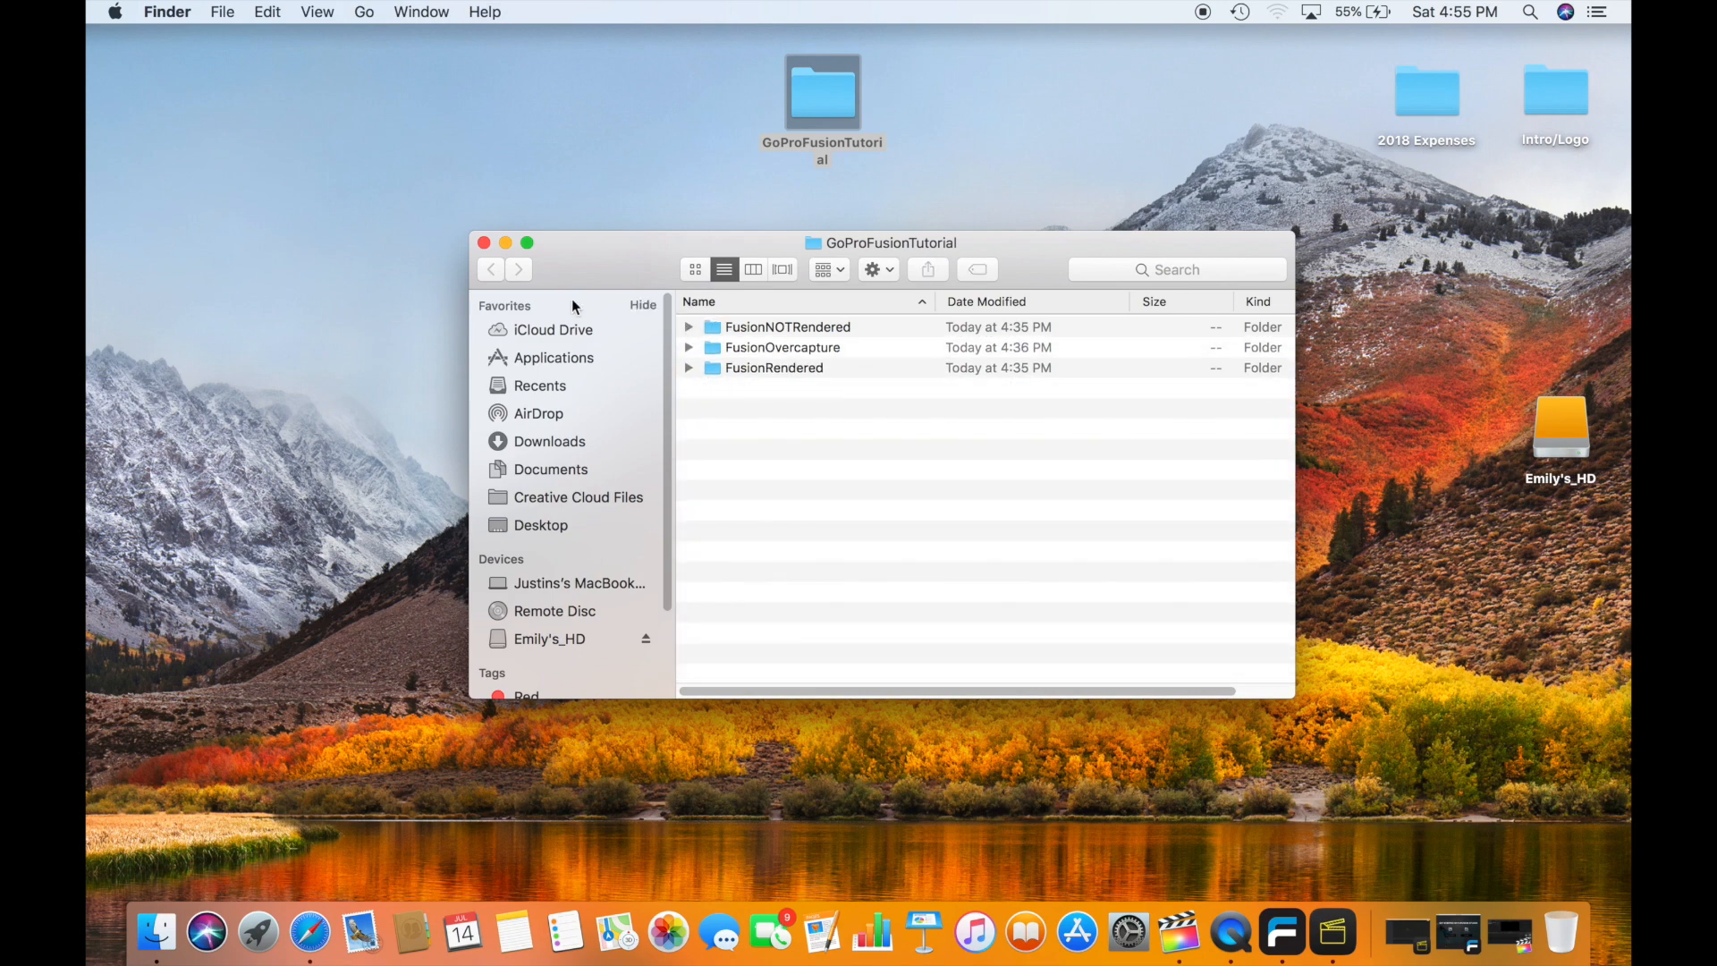
left_click(484, 243)
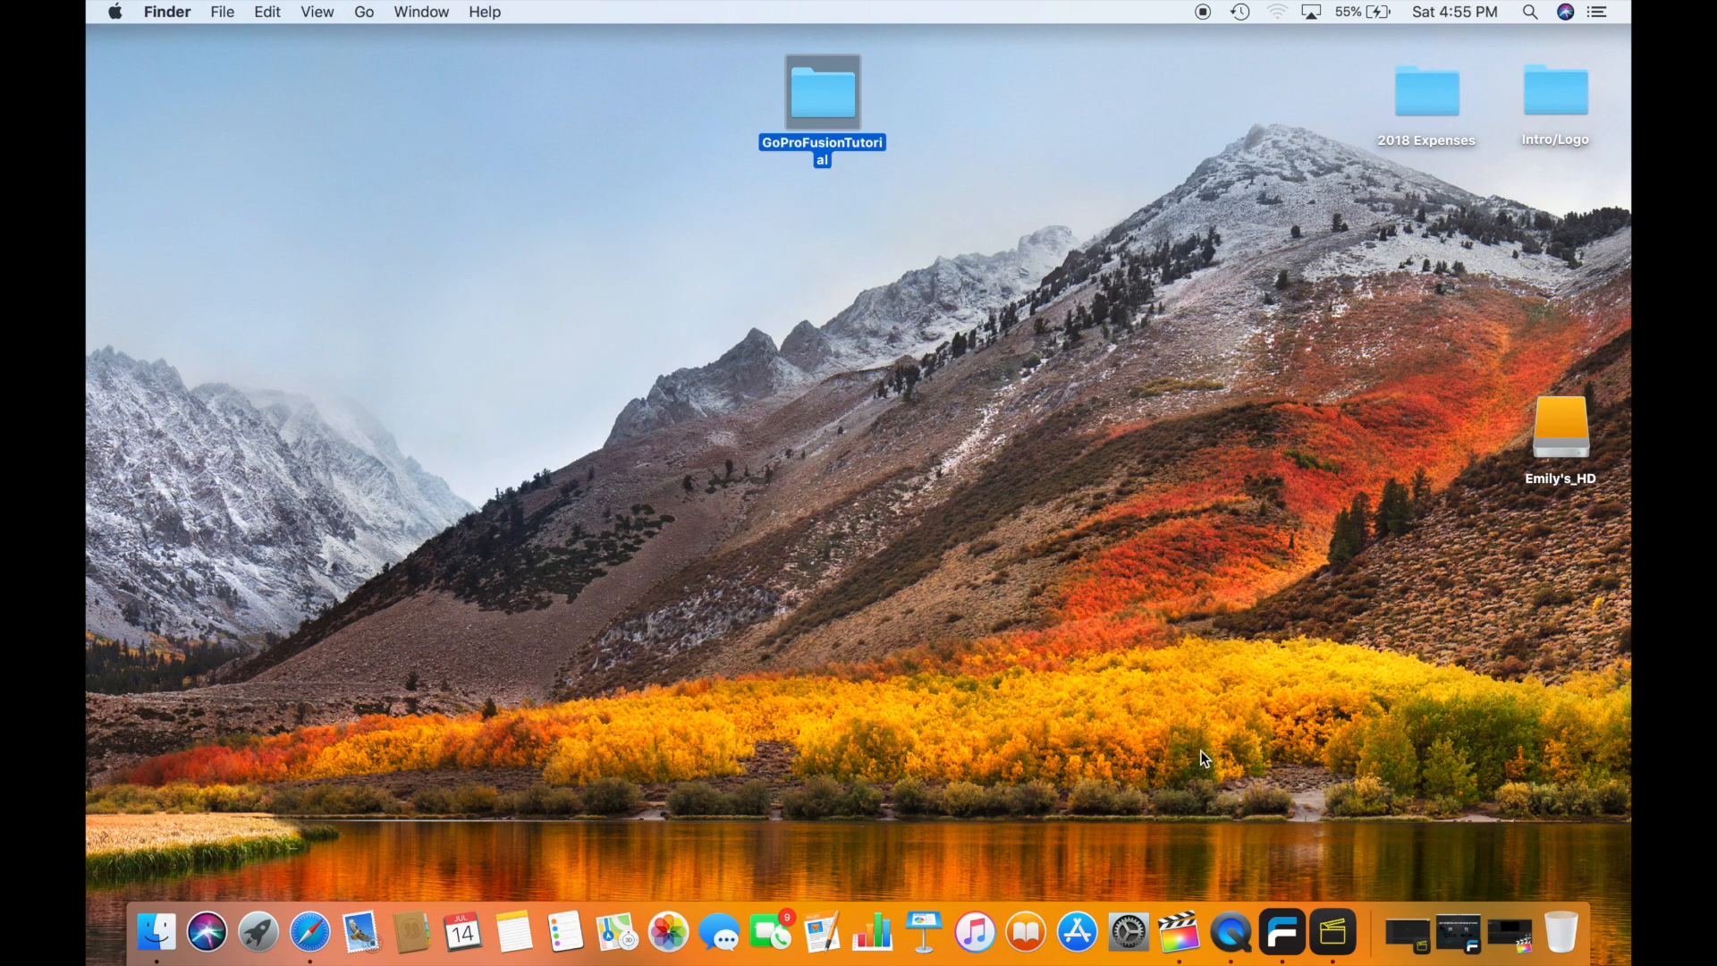
Switch to GoPro Fusion Studio and add the DCIM folder from GoProFusionTutorial/FusionNOTRendered on the Desktop as media
left_click(1284, 932)
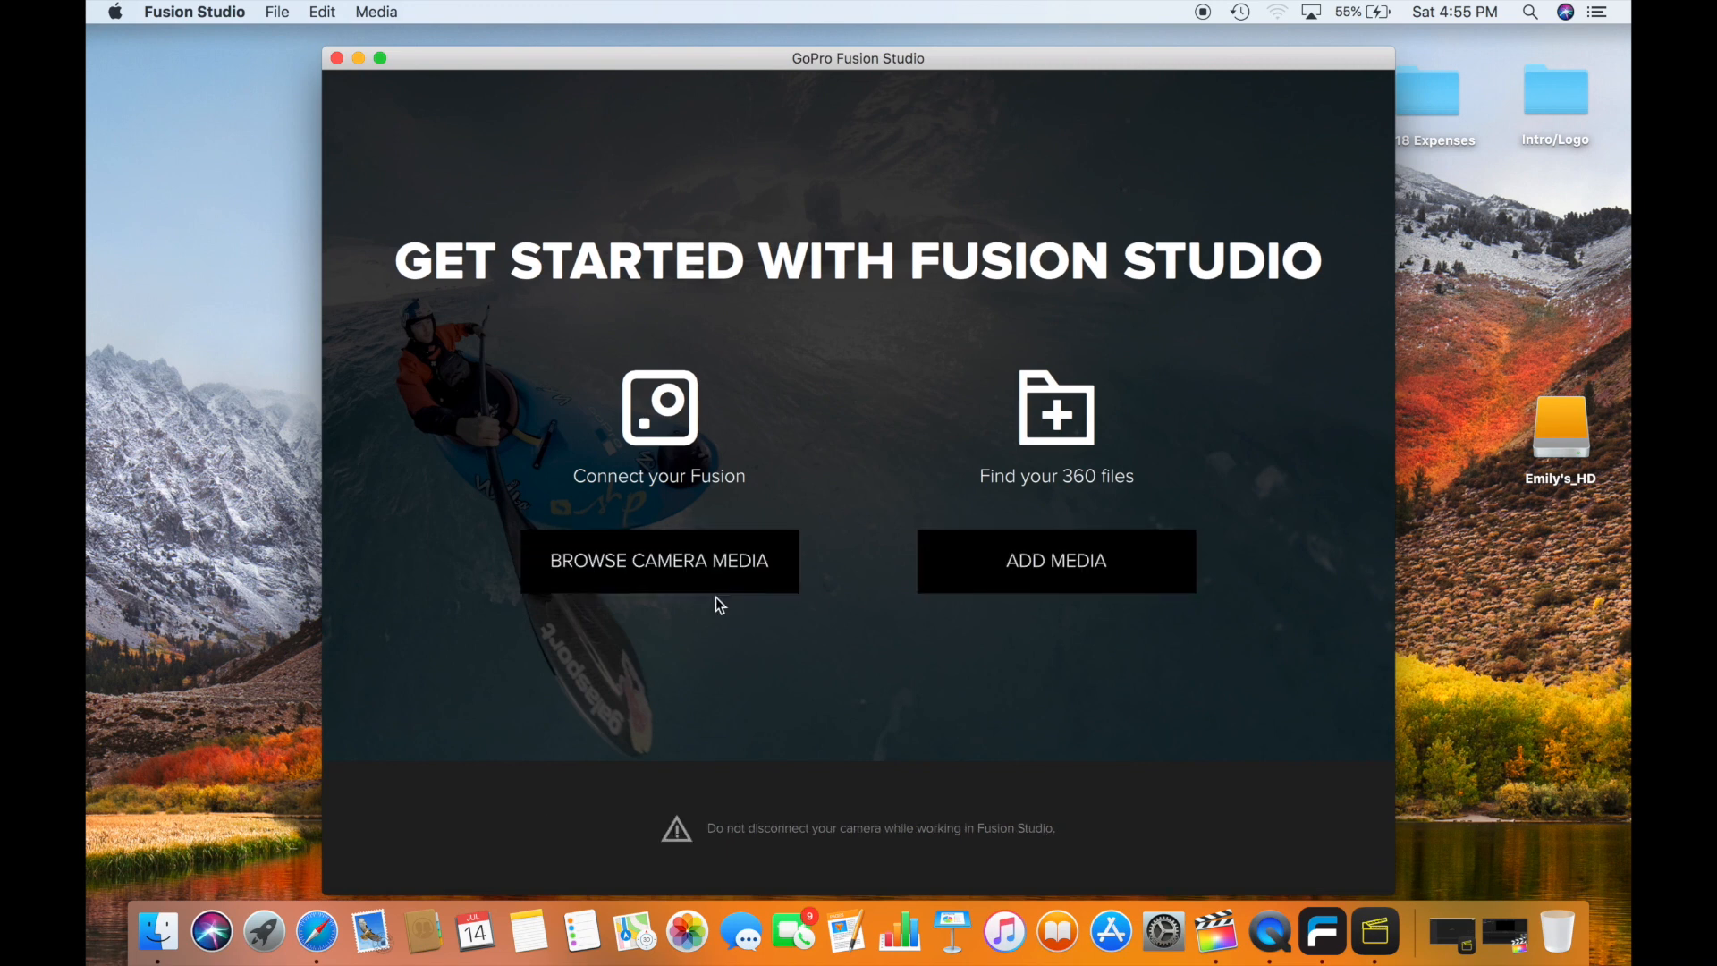
left_click(955, 527)
left_click(555, 319)
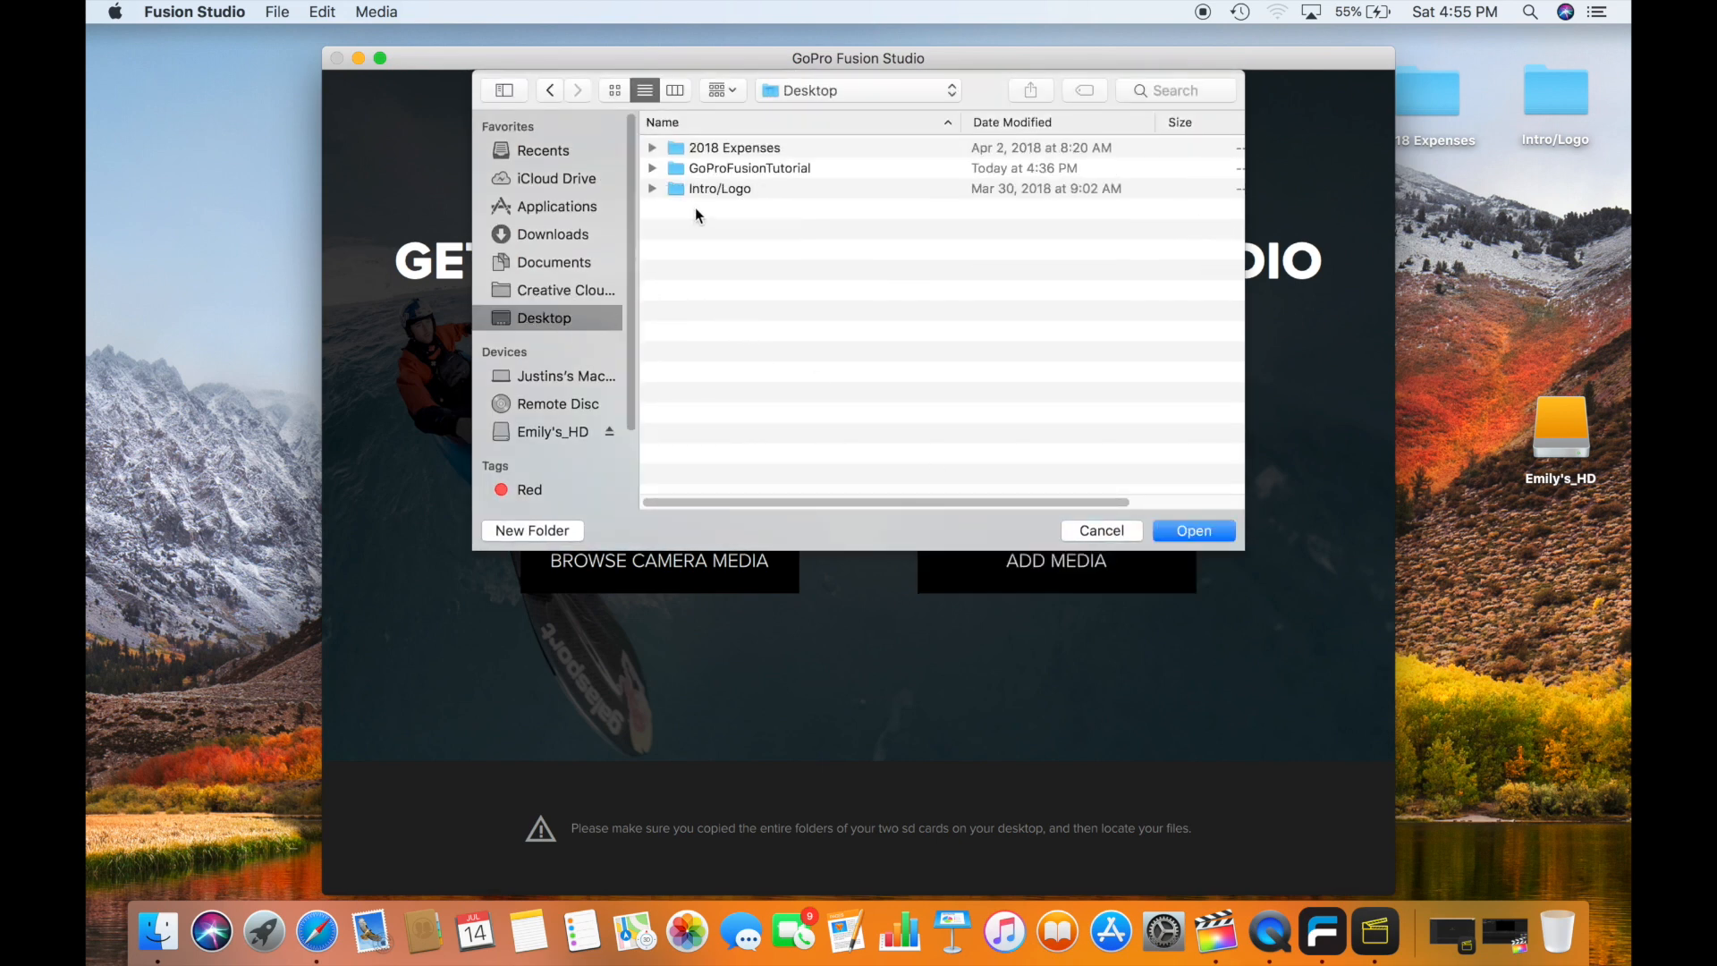
left_click(722, 153)
left_click(685, 169)
left_click(653, 168)
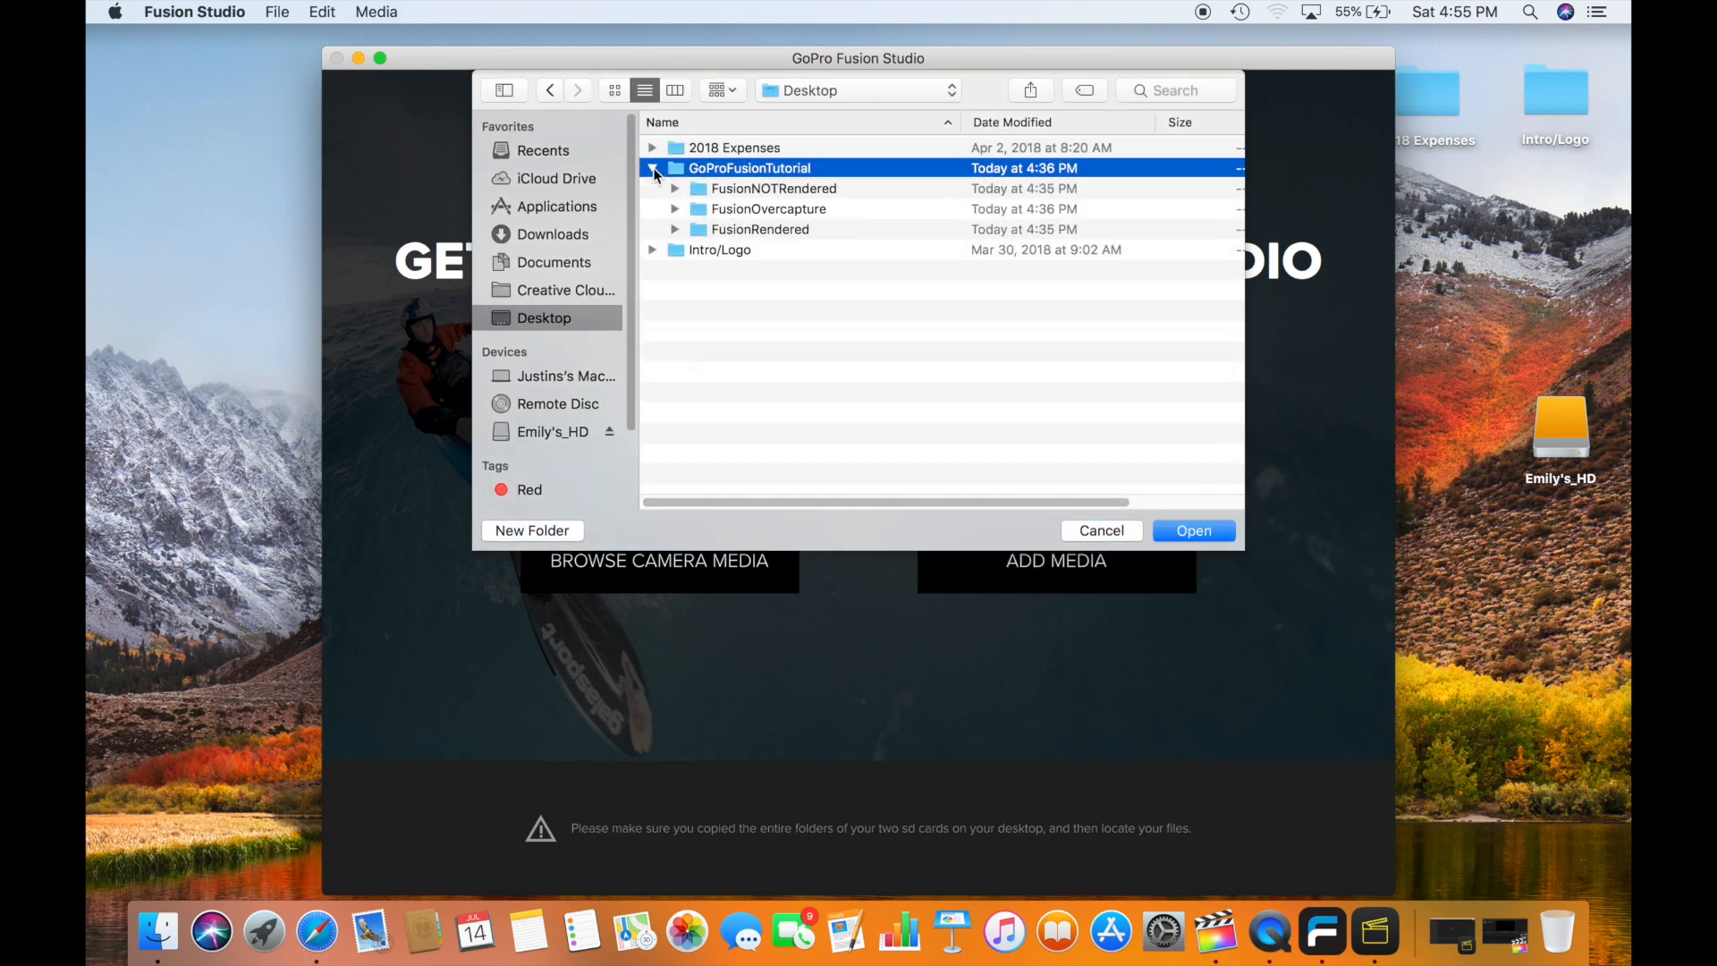
left_click(726, 190)
left_click(675, 189)
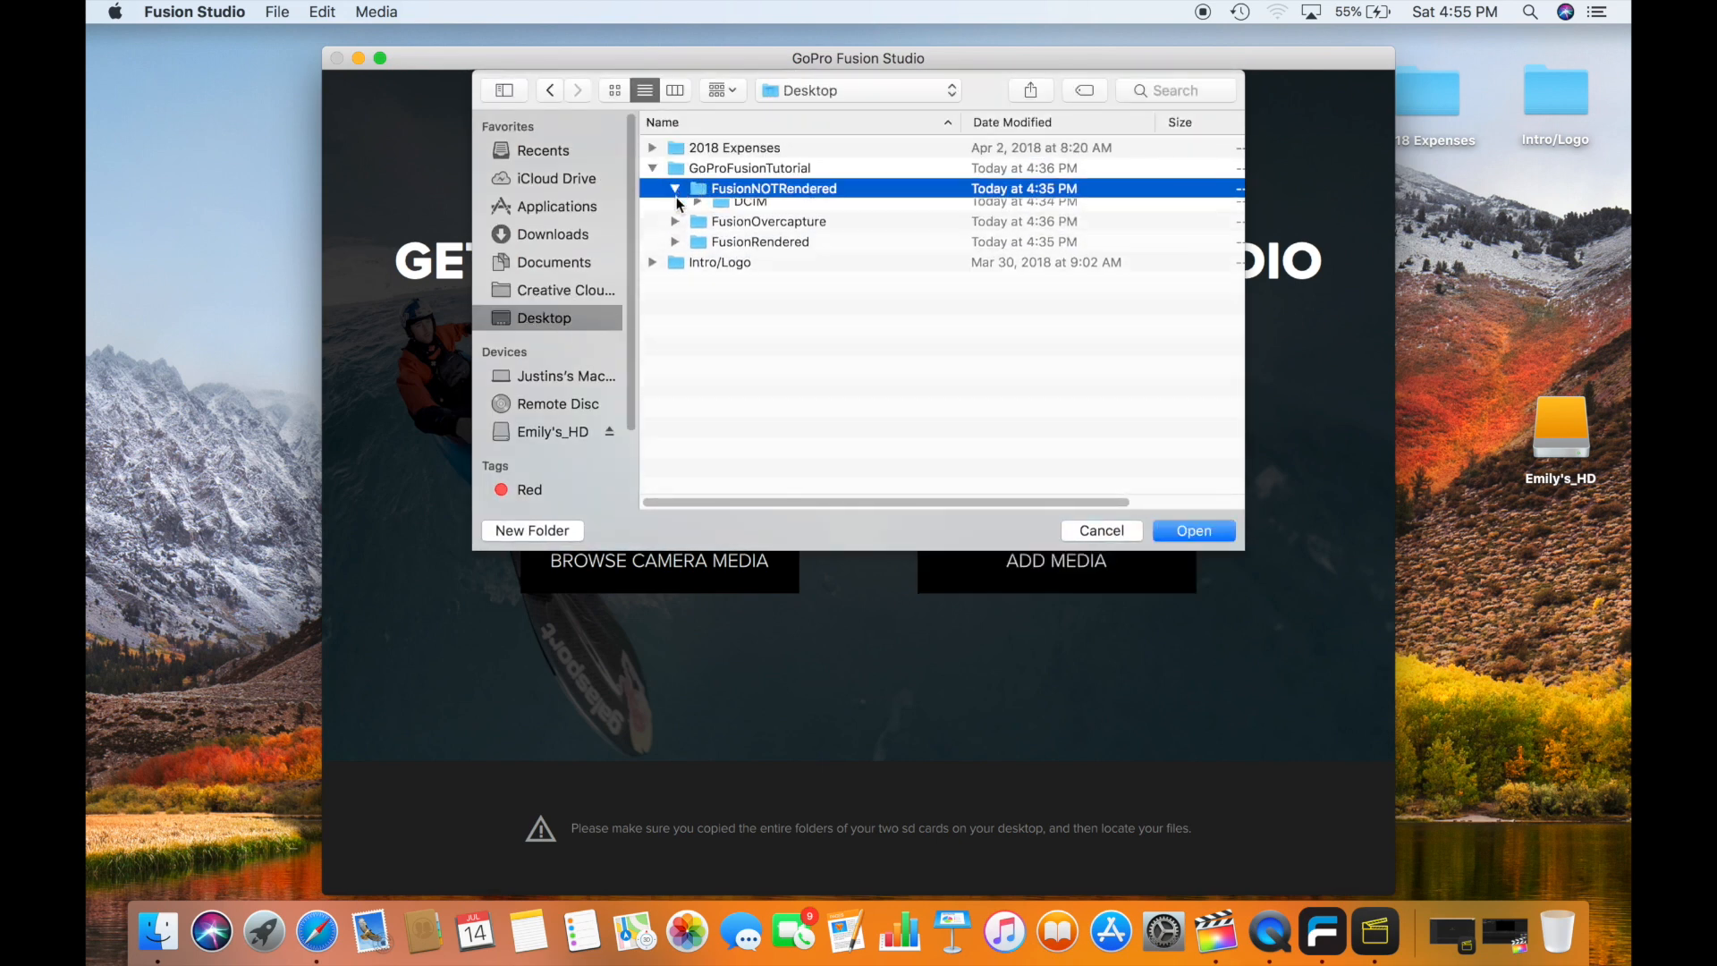
left_click(739, 211)
left_click(1183, 532)
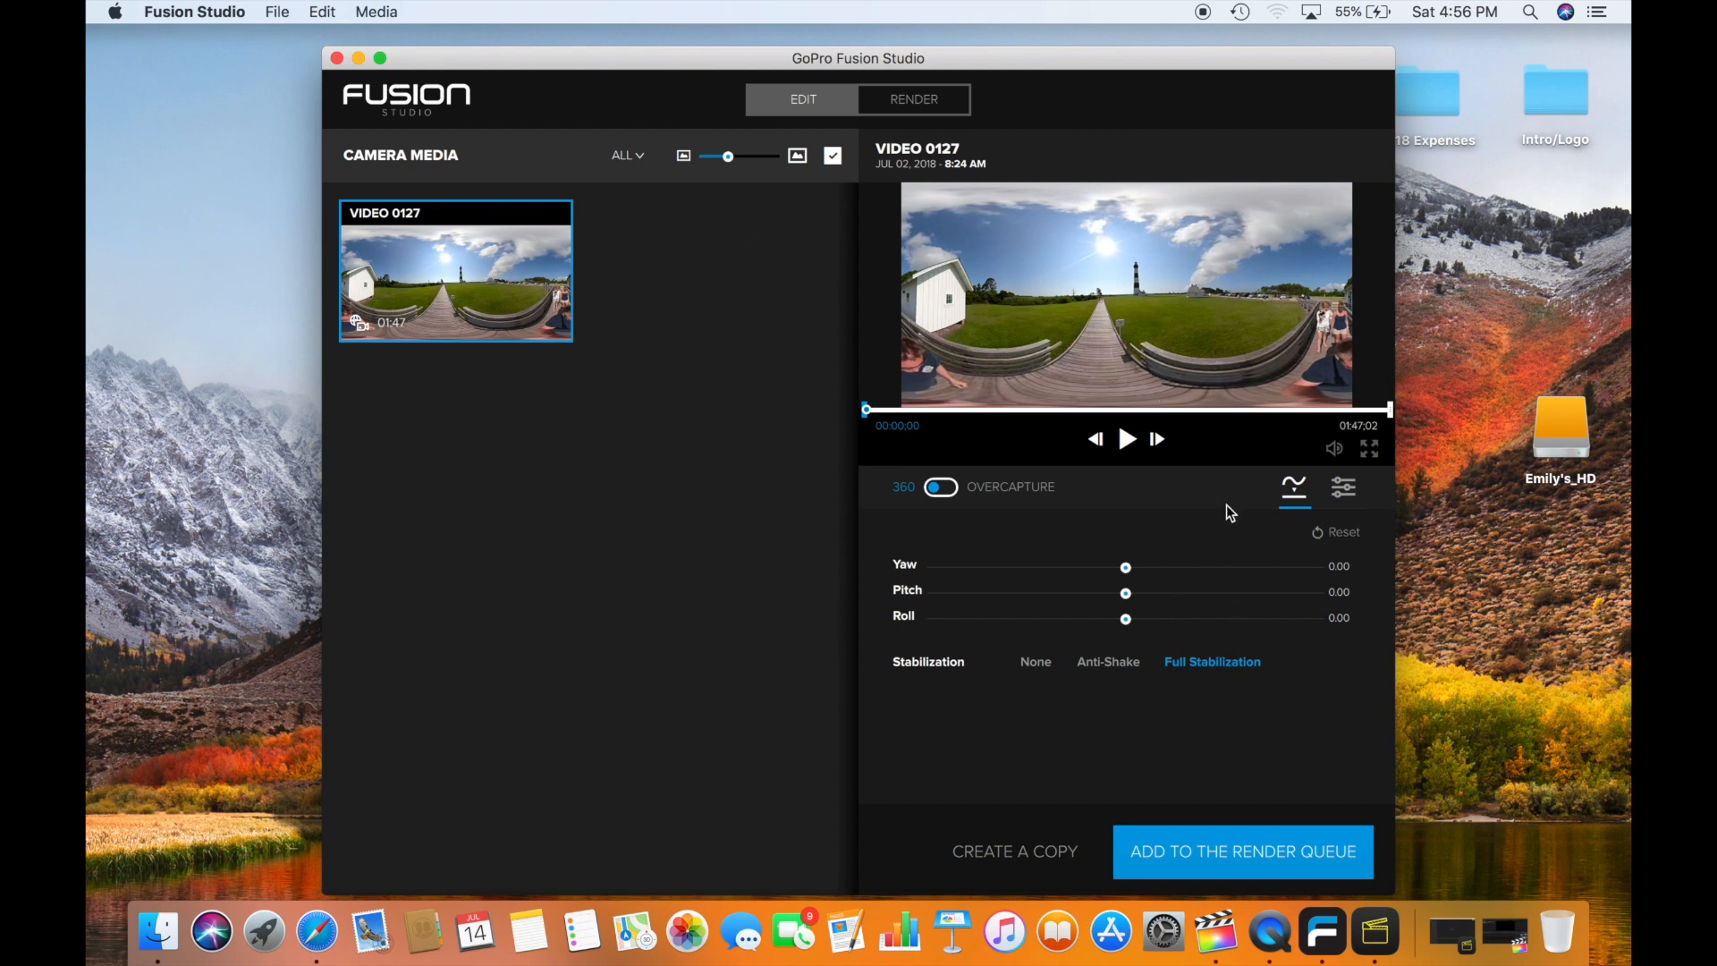
Set the pitch of VIDEO 0127 to about 3.96 and raise its sharpness slightly
left_click_drag(1126, 594, 1135, 592)
left_click(1343, 487)
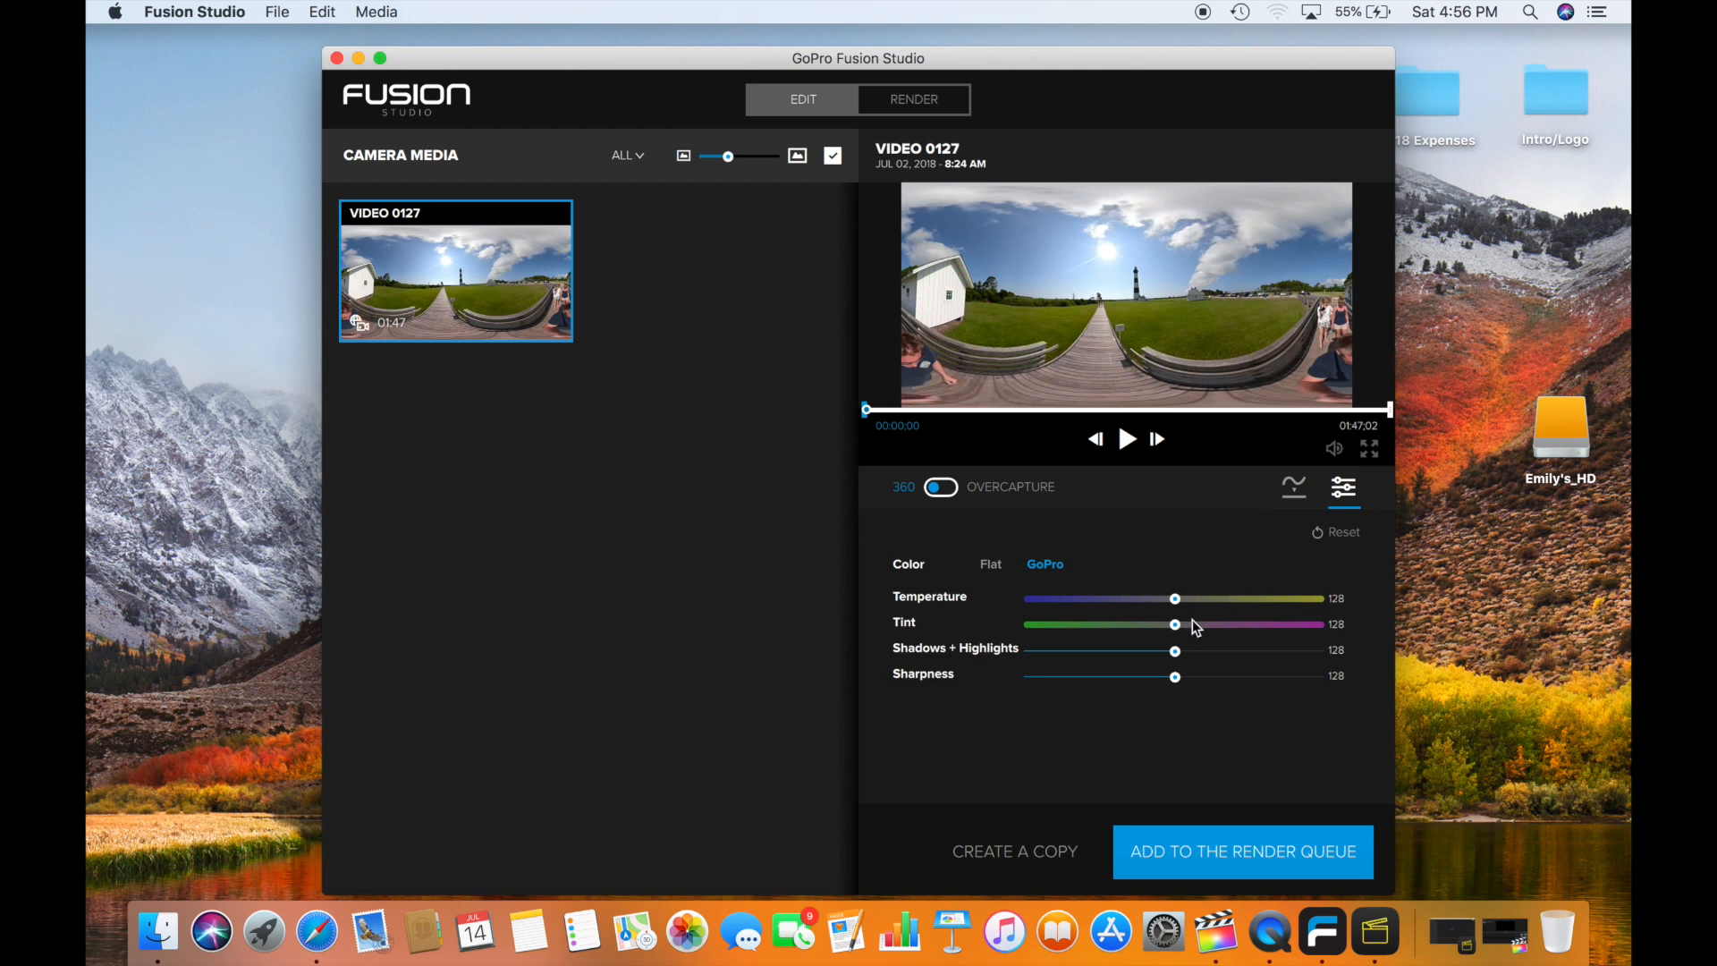
left_click_drag(1178, 685, 1200, 684)
left_click(1295, 490)
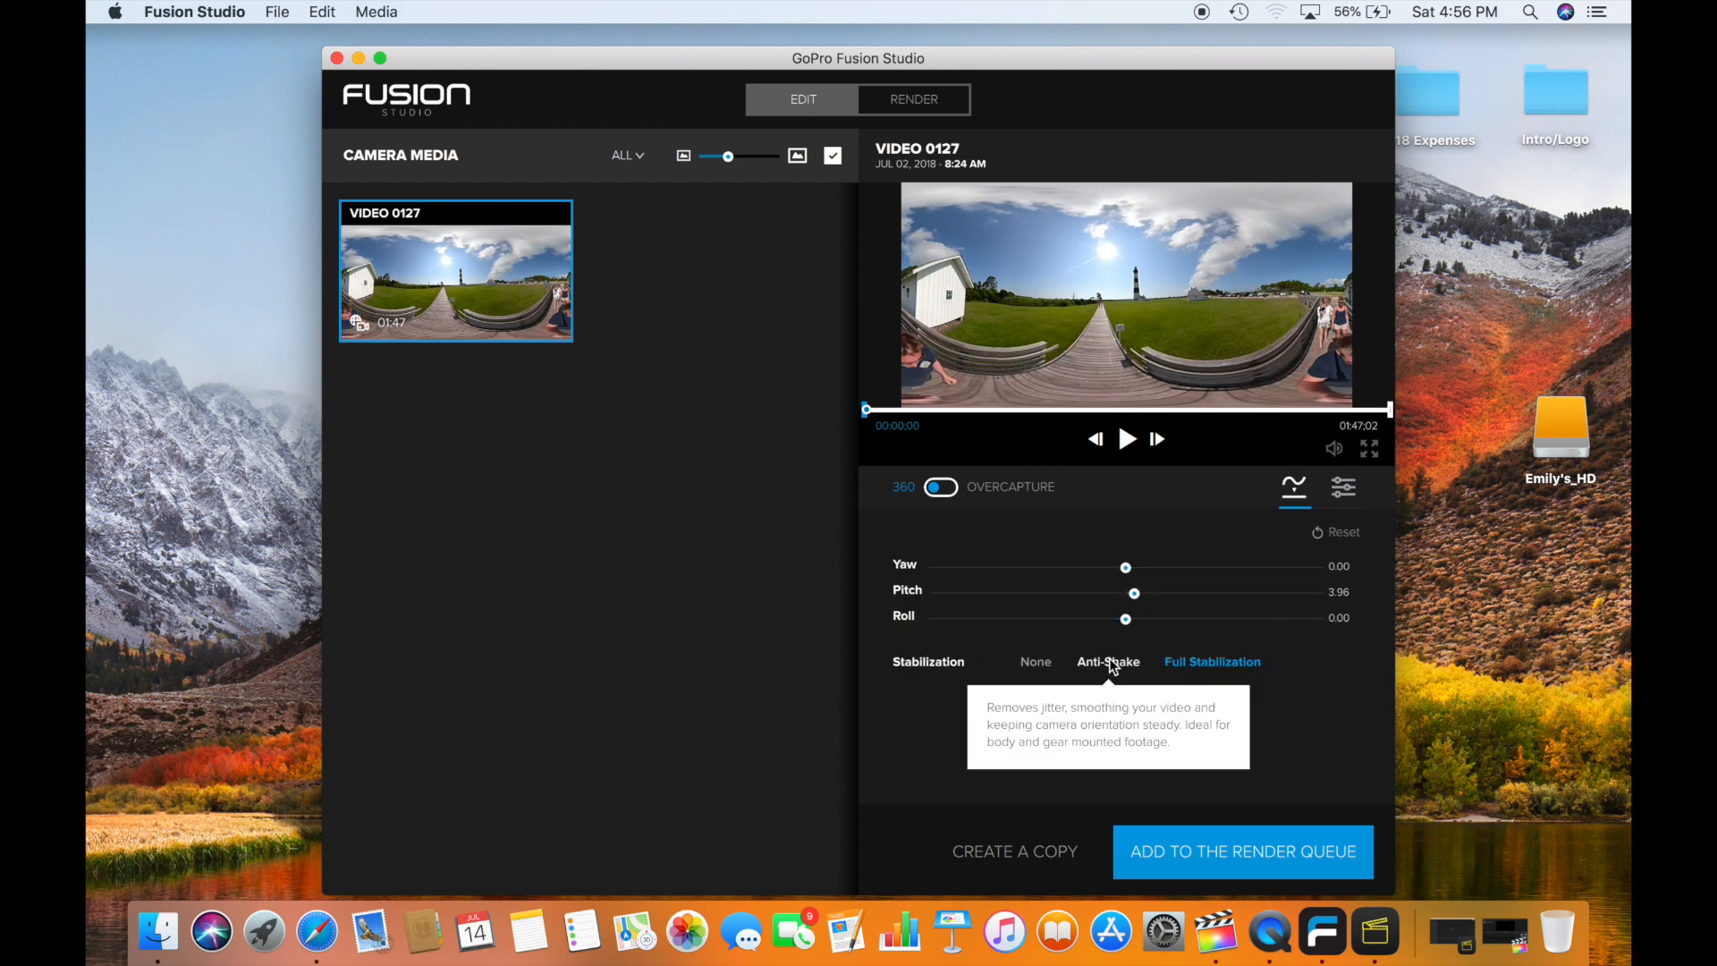
Add VIDEO 0127 to the render queue for Editing in 4K with stereo sound, using the H.264 video codec
left_click(1199, 853)
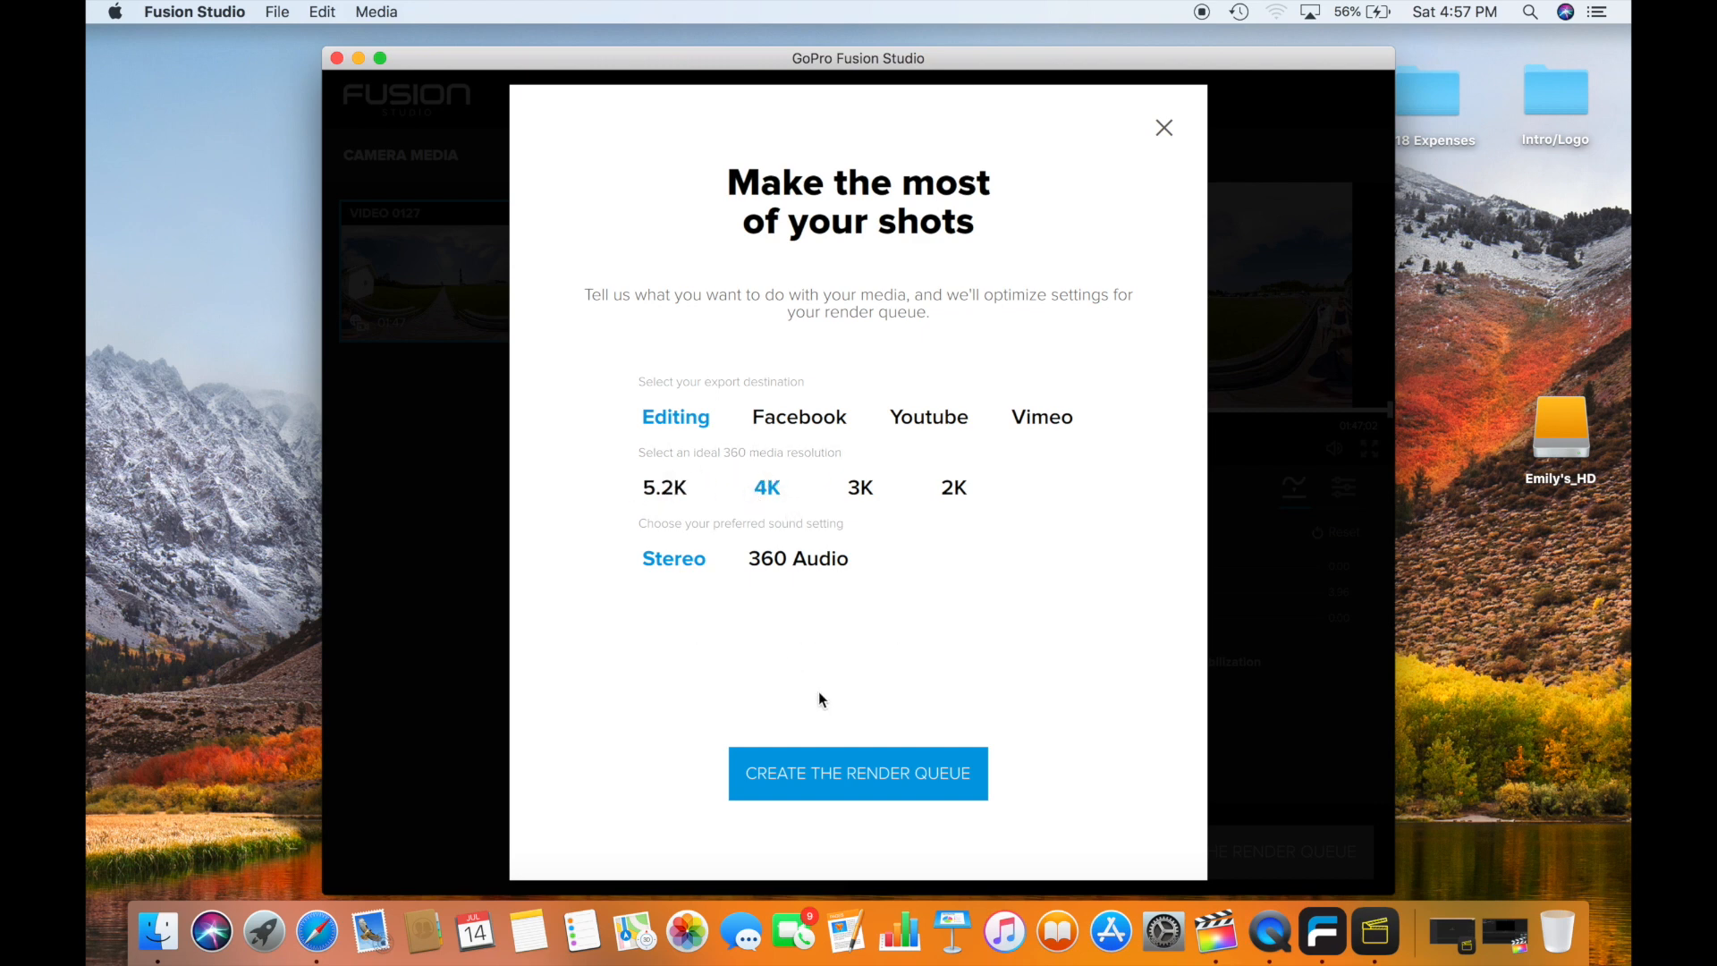
left_click(824, 776)
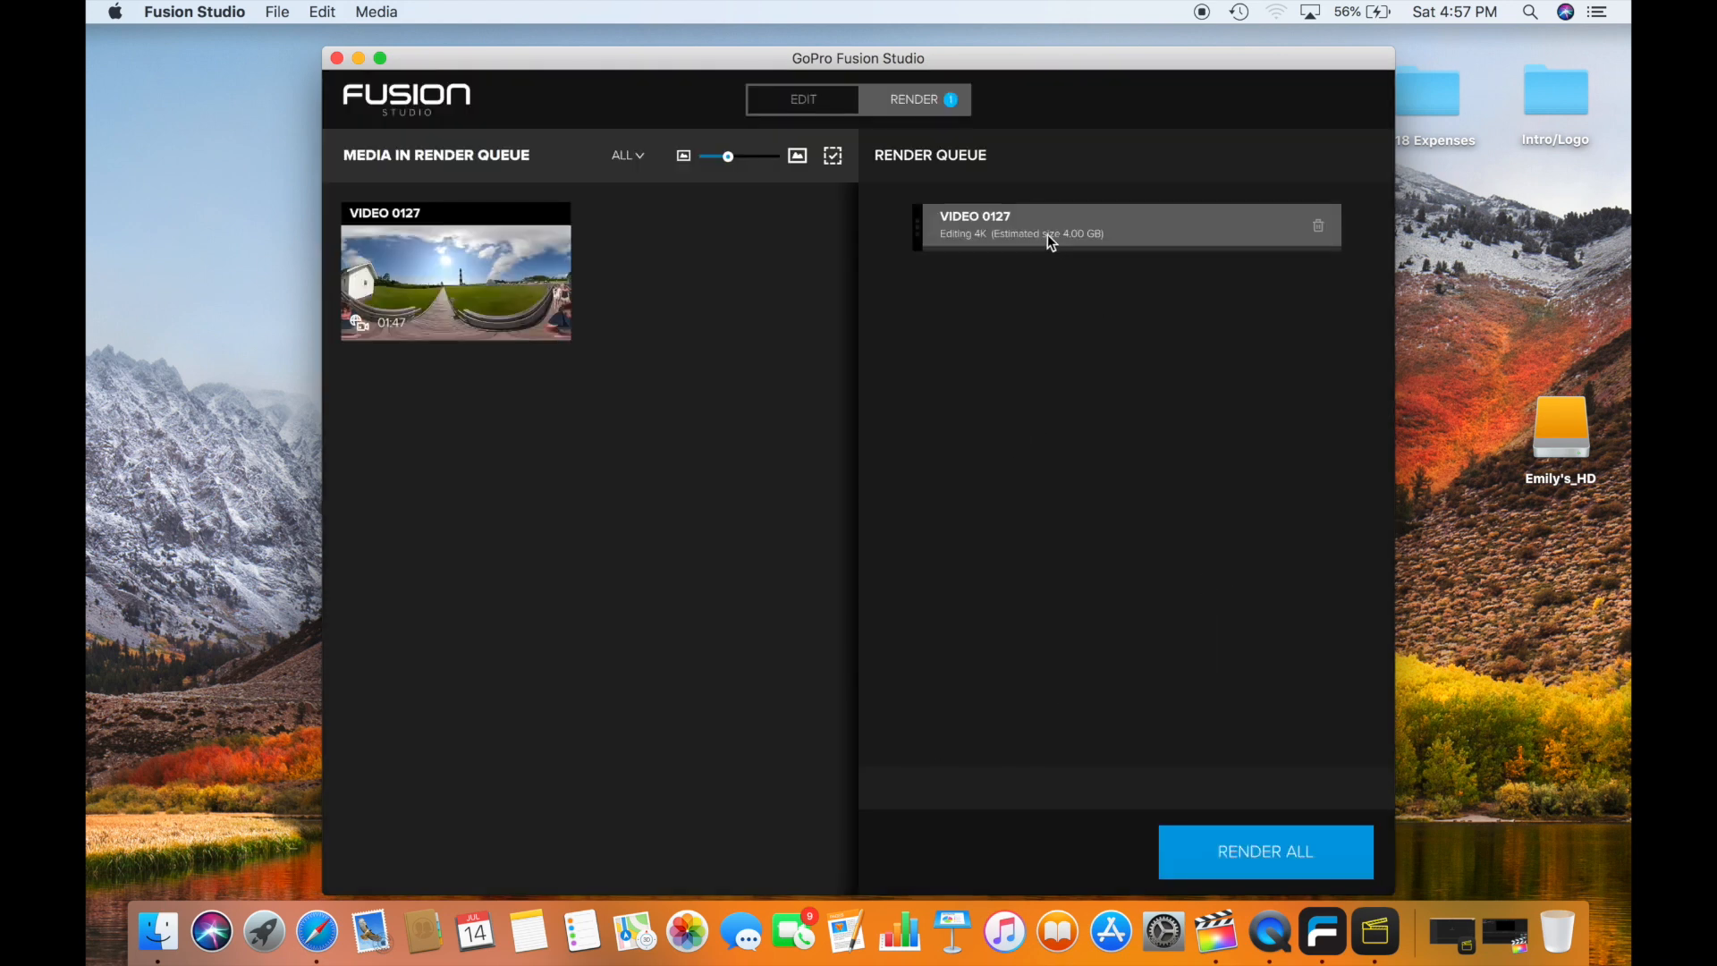
left_click(1000, 231)
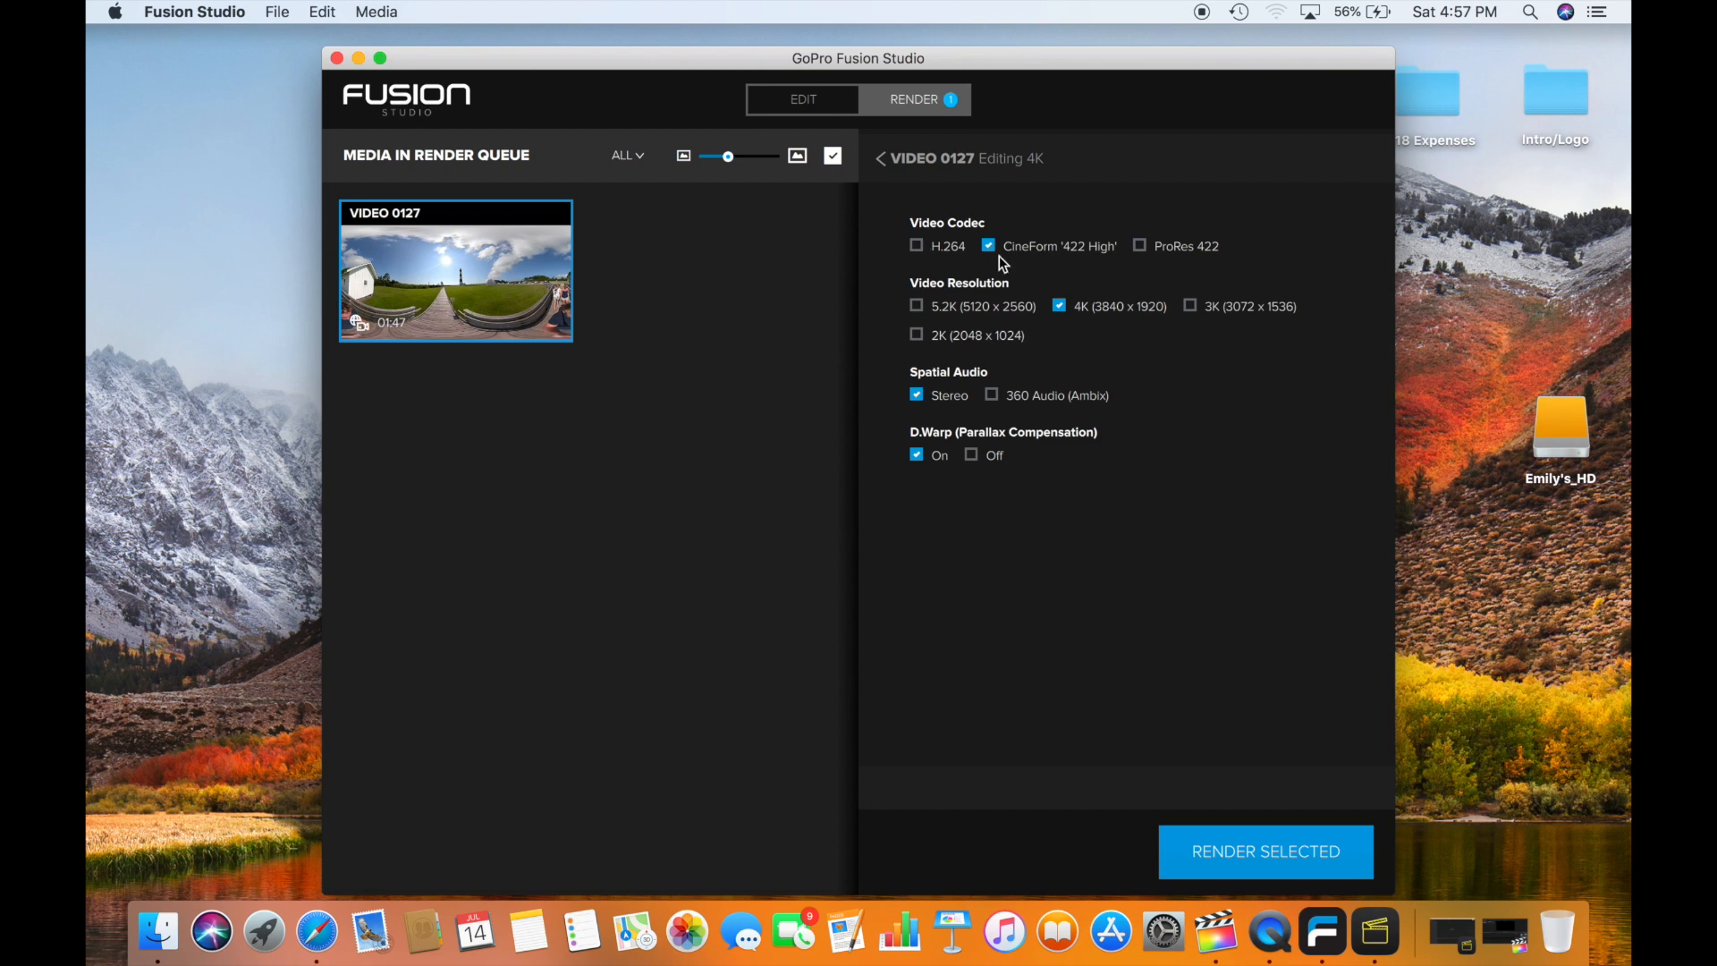
left_click(917, 246)
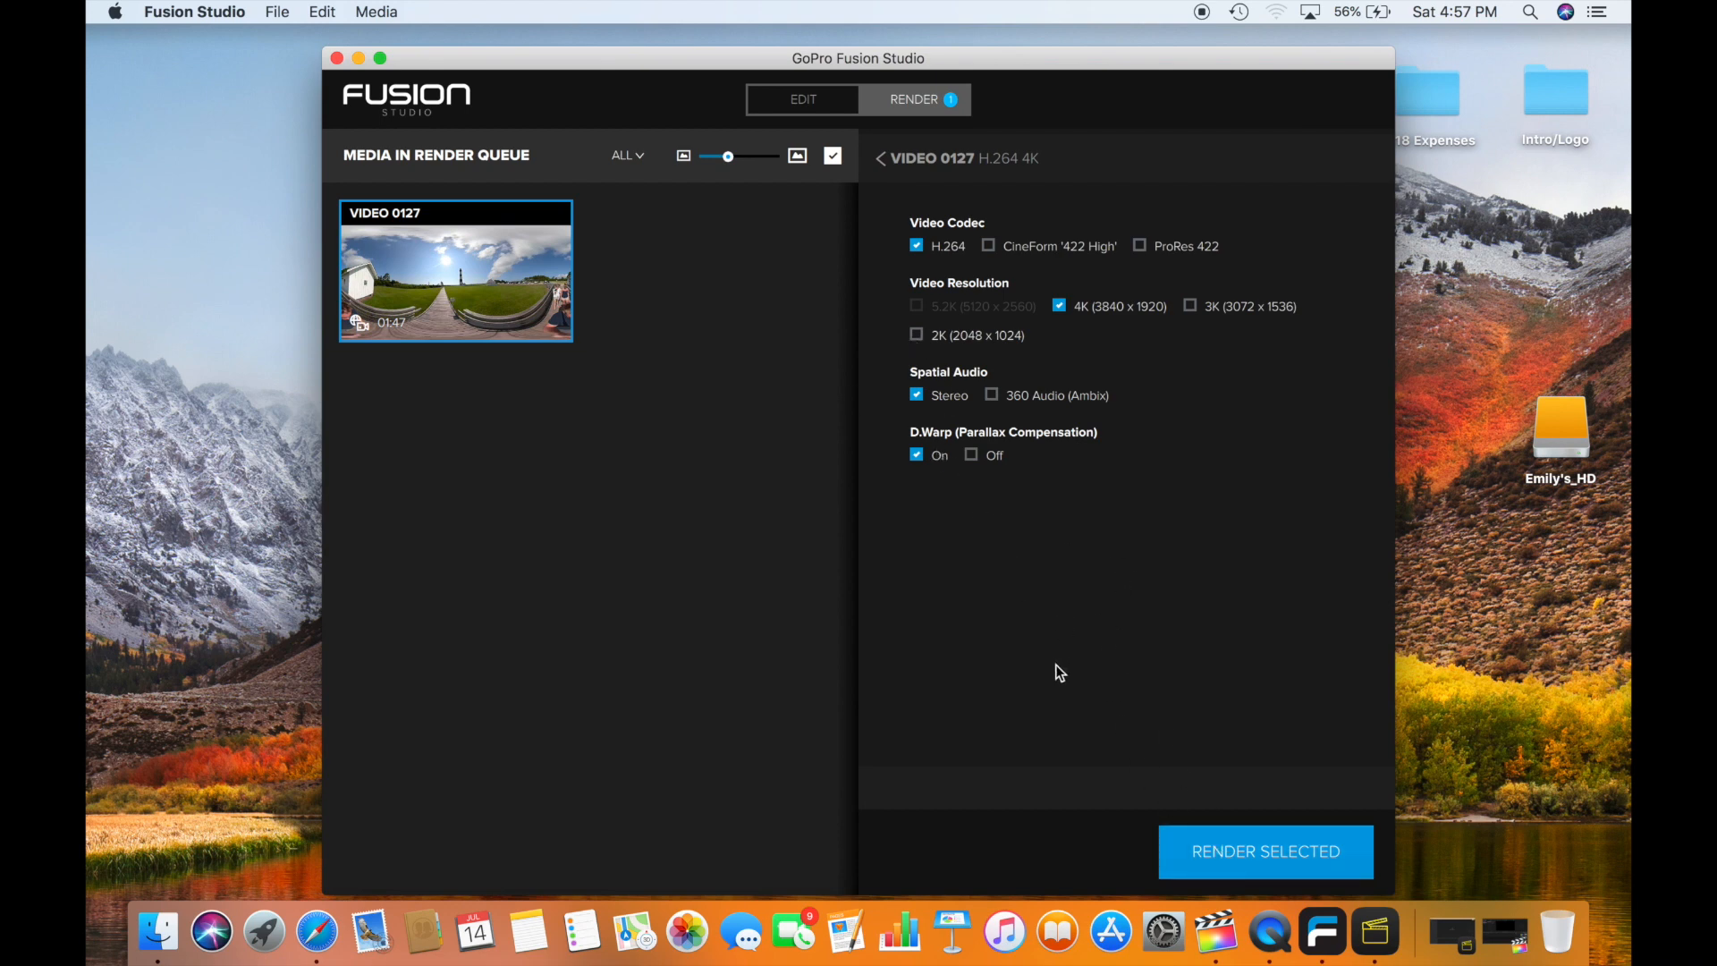
Set the export location to the FusionRendered folder in GoProFusionTutorial on the Desktop and render the selected VIDEO 0127
left_click(279, 11)
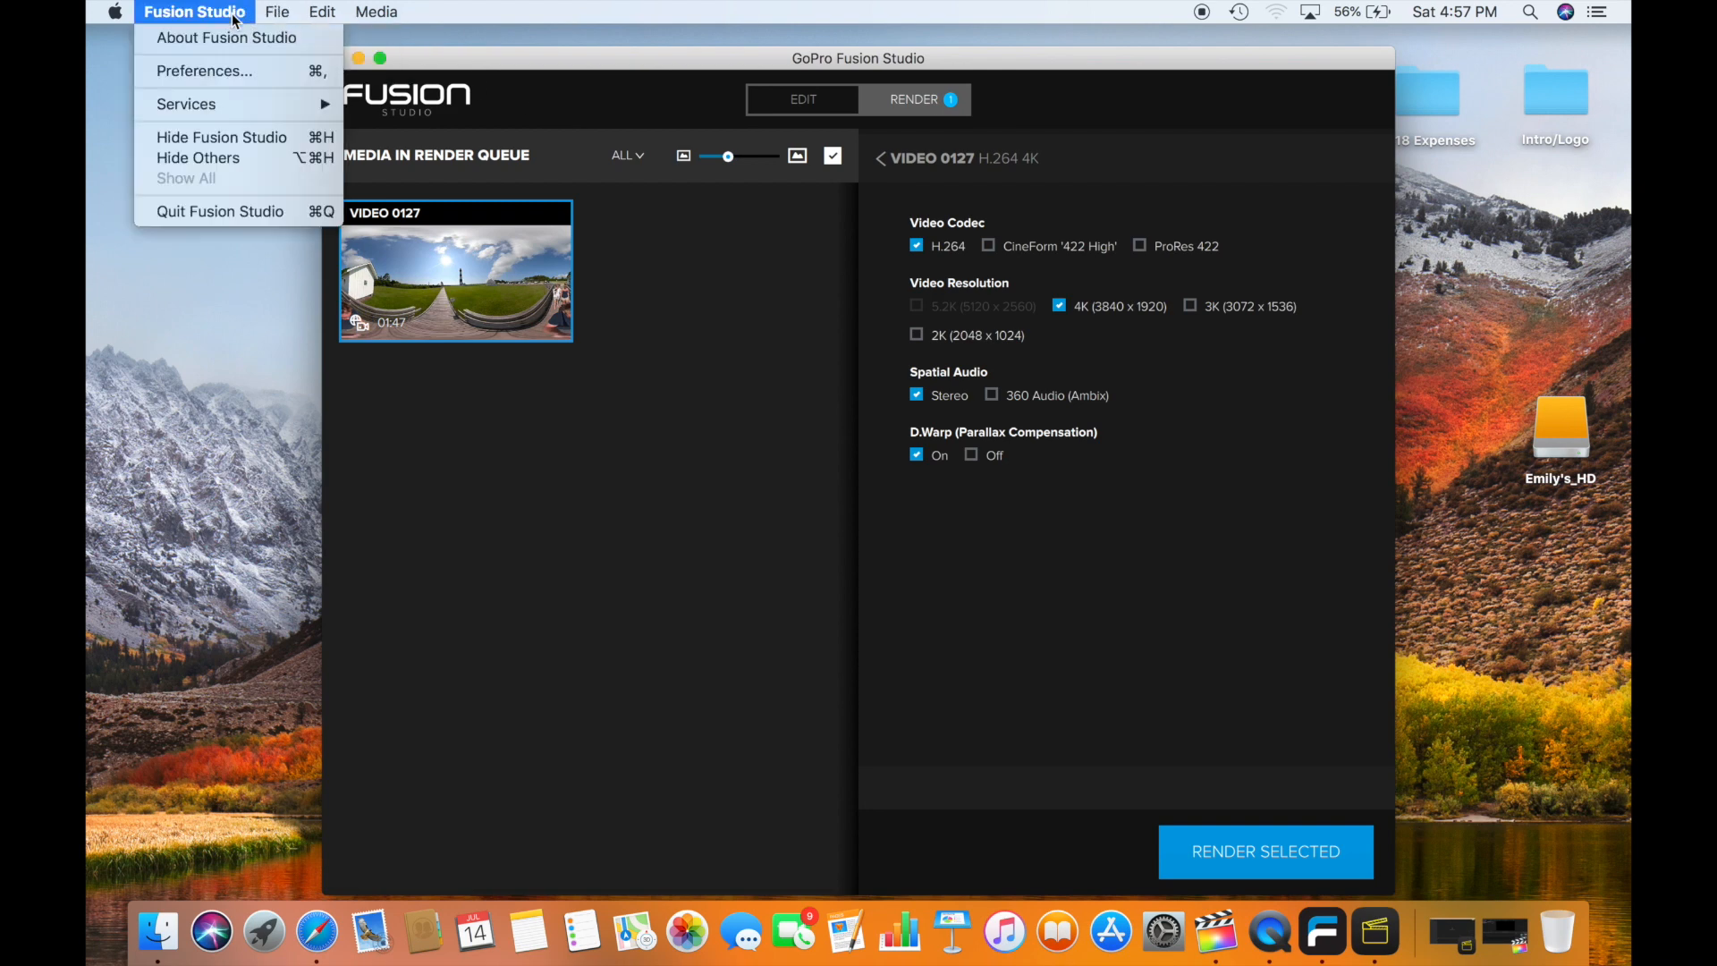
left_click(225, 71)
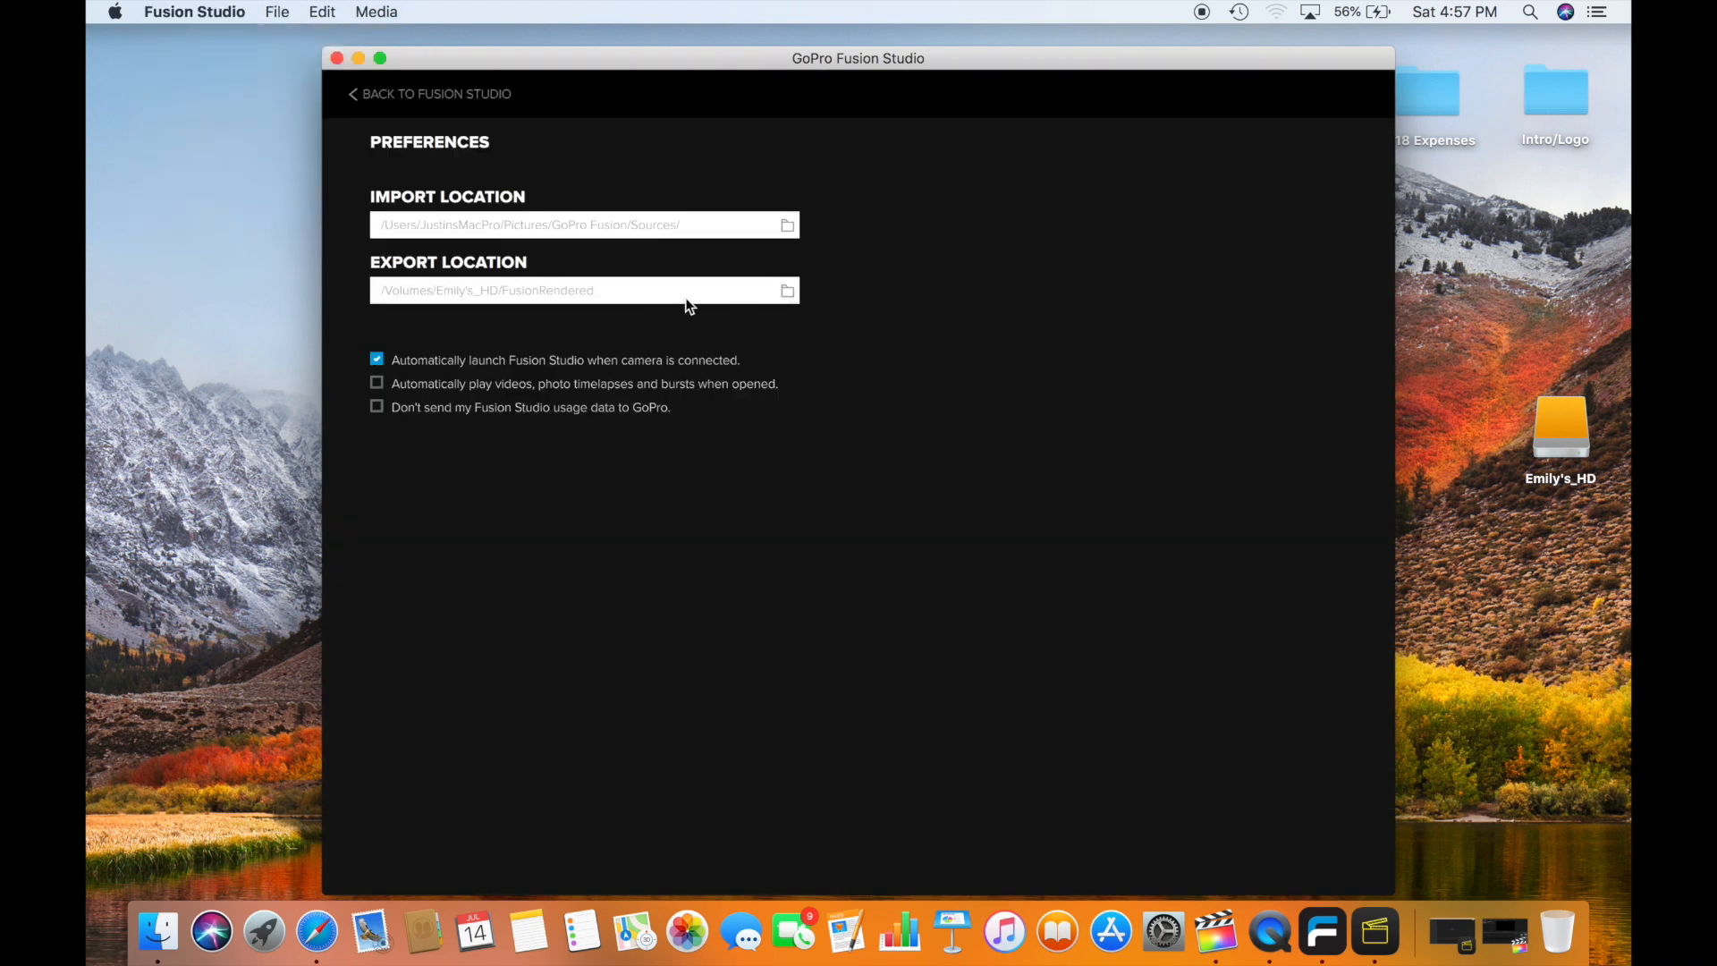
left_click(784, 292)
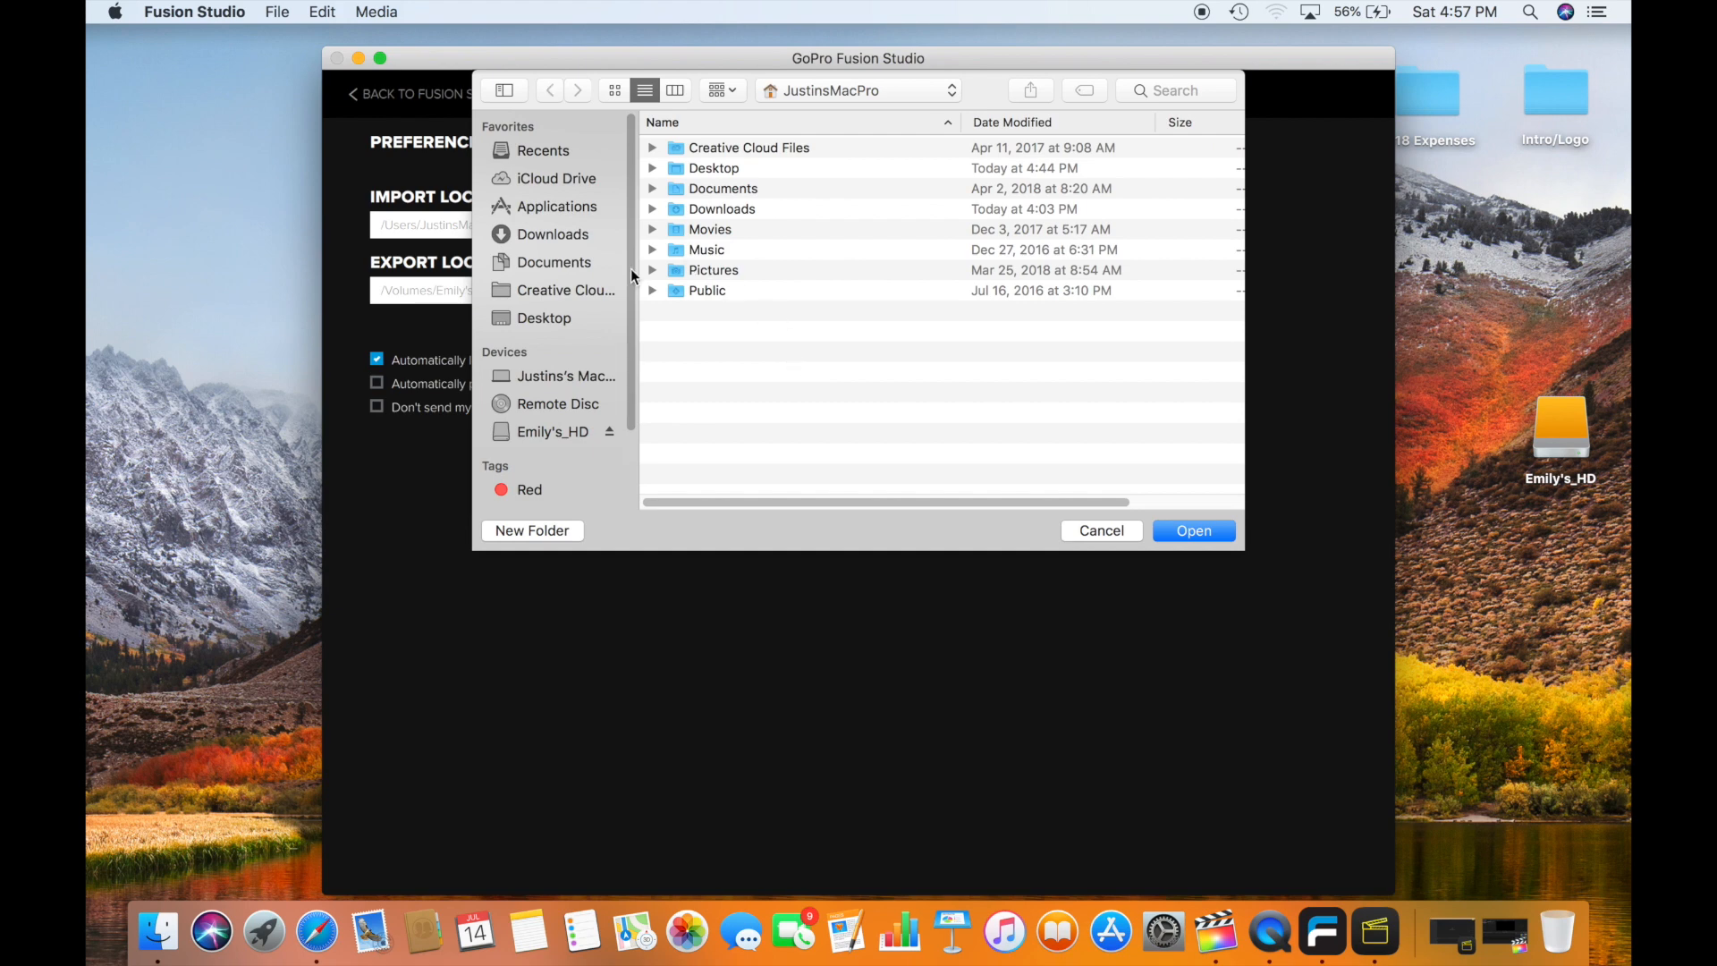
left_click(550, 318)
left_click(676, 189)
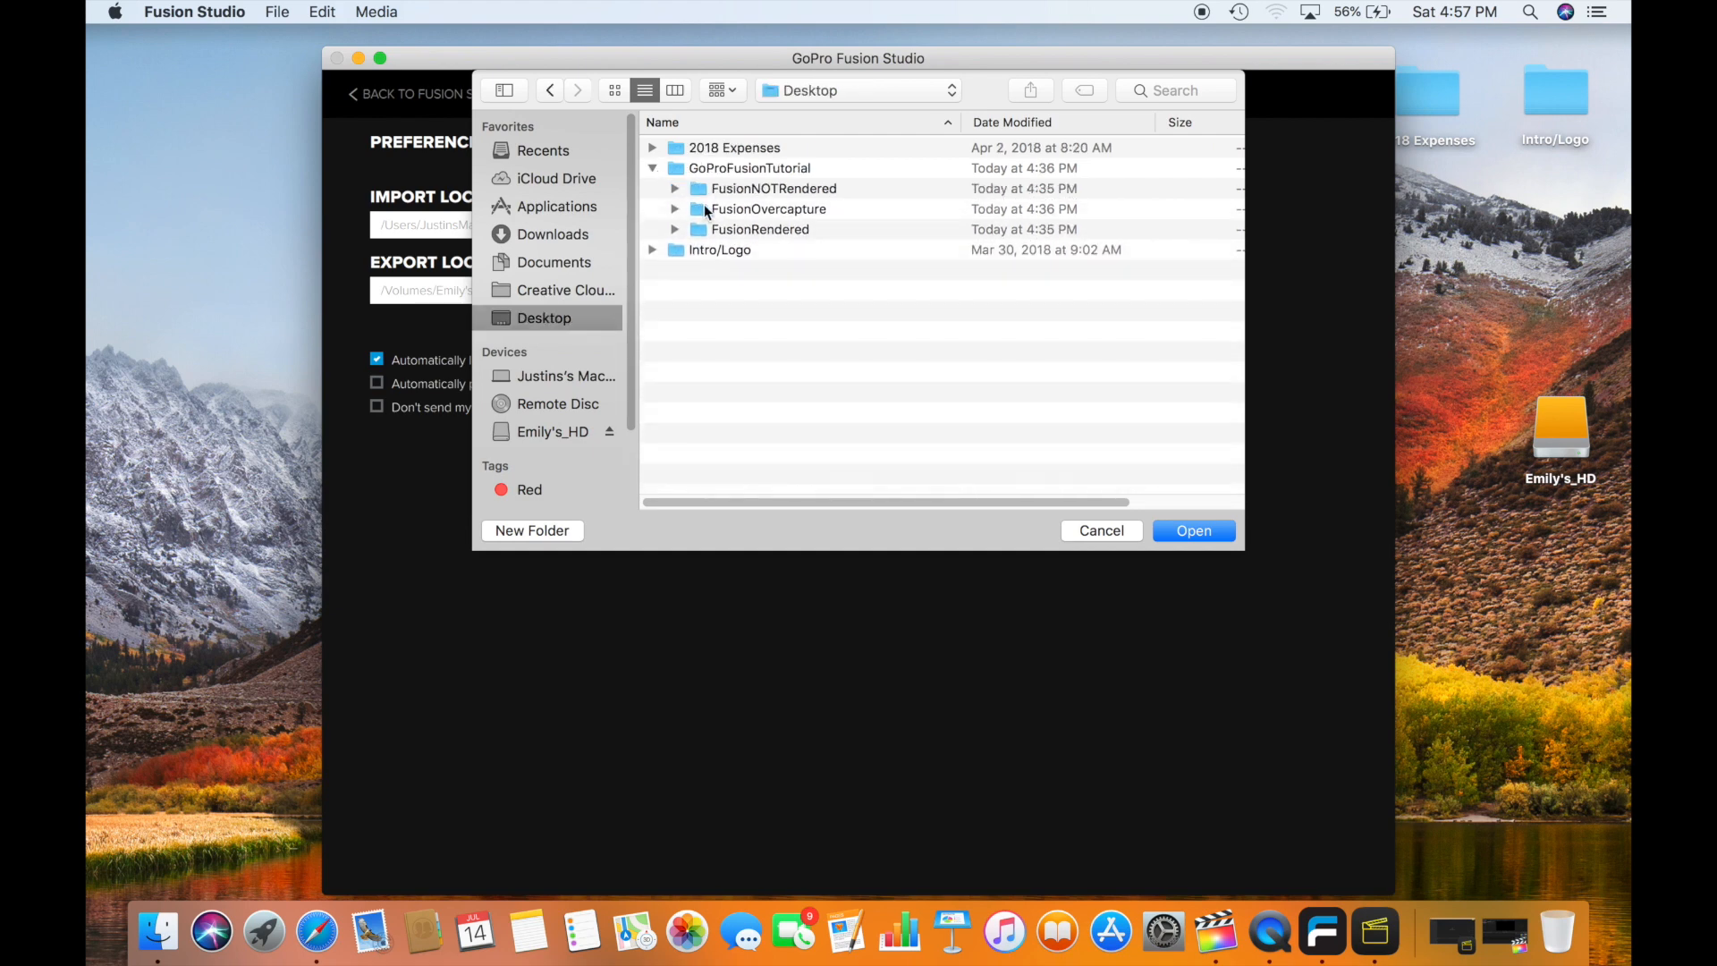
left_click(710, 209)
left_click(716, 231)
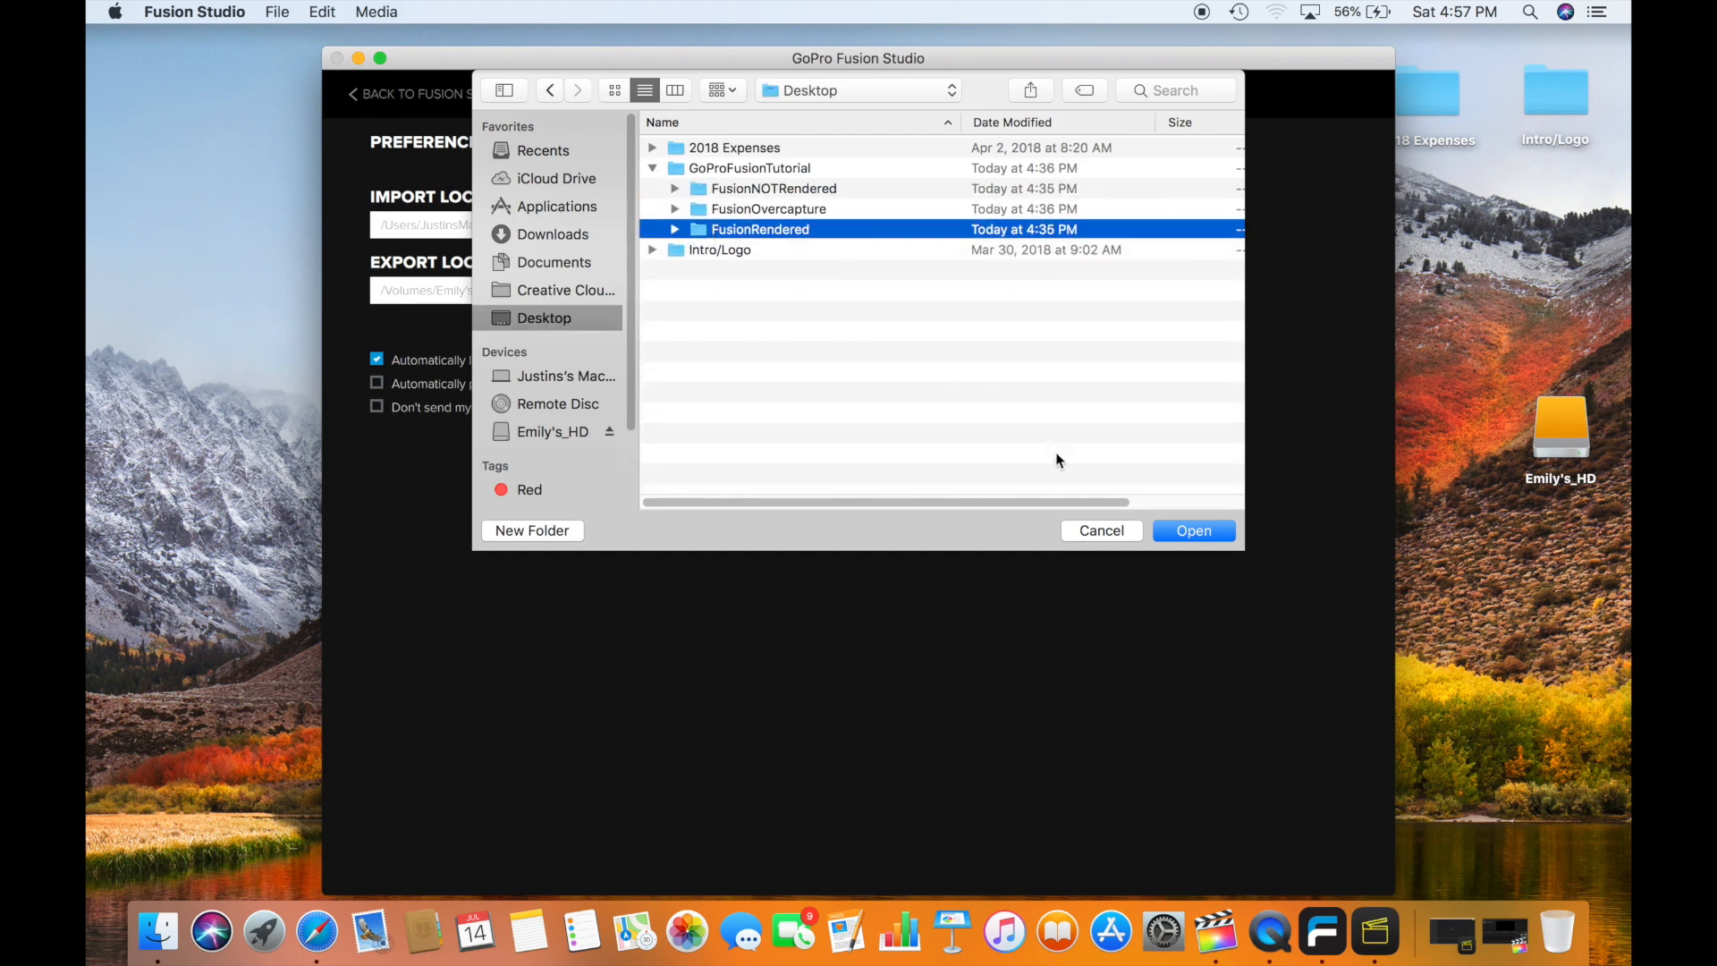
left_click(1189, 531)
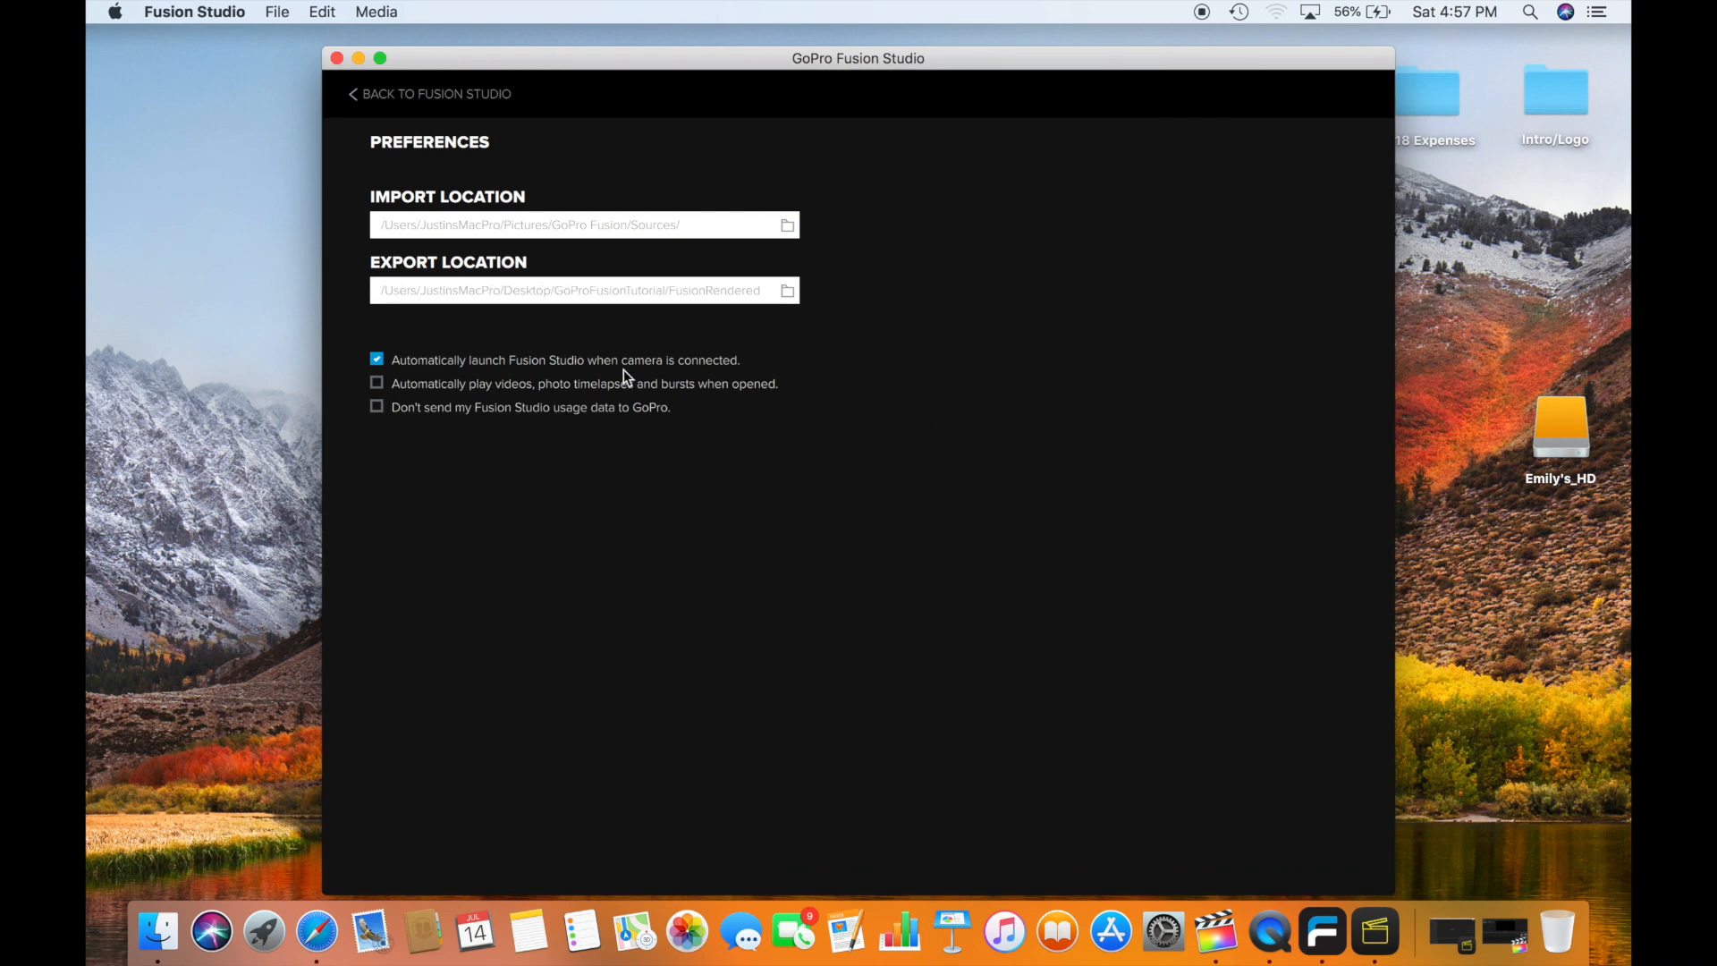
left_click(388, 95)
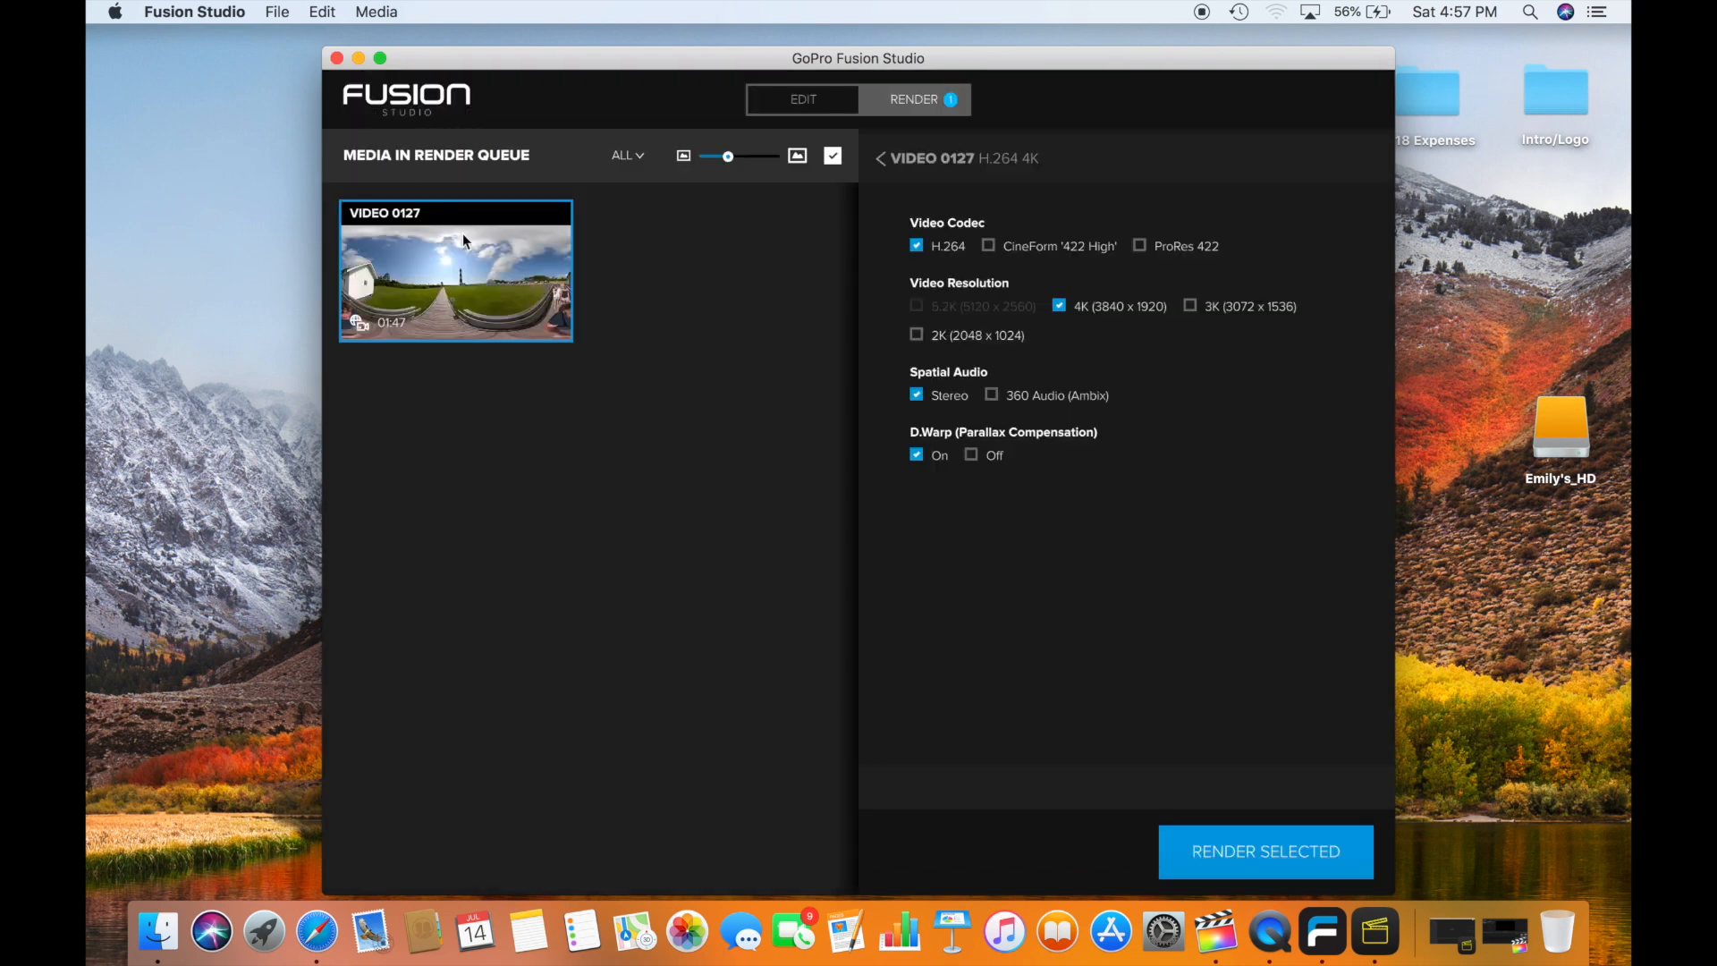
left_click(1224, 852)
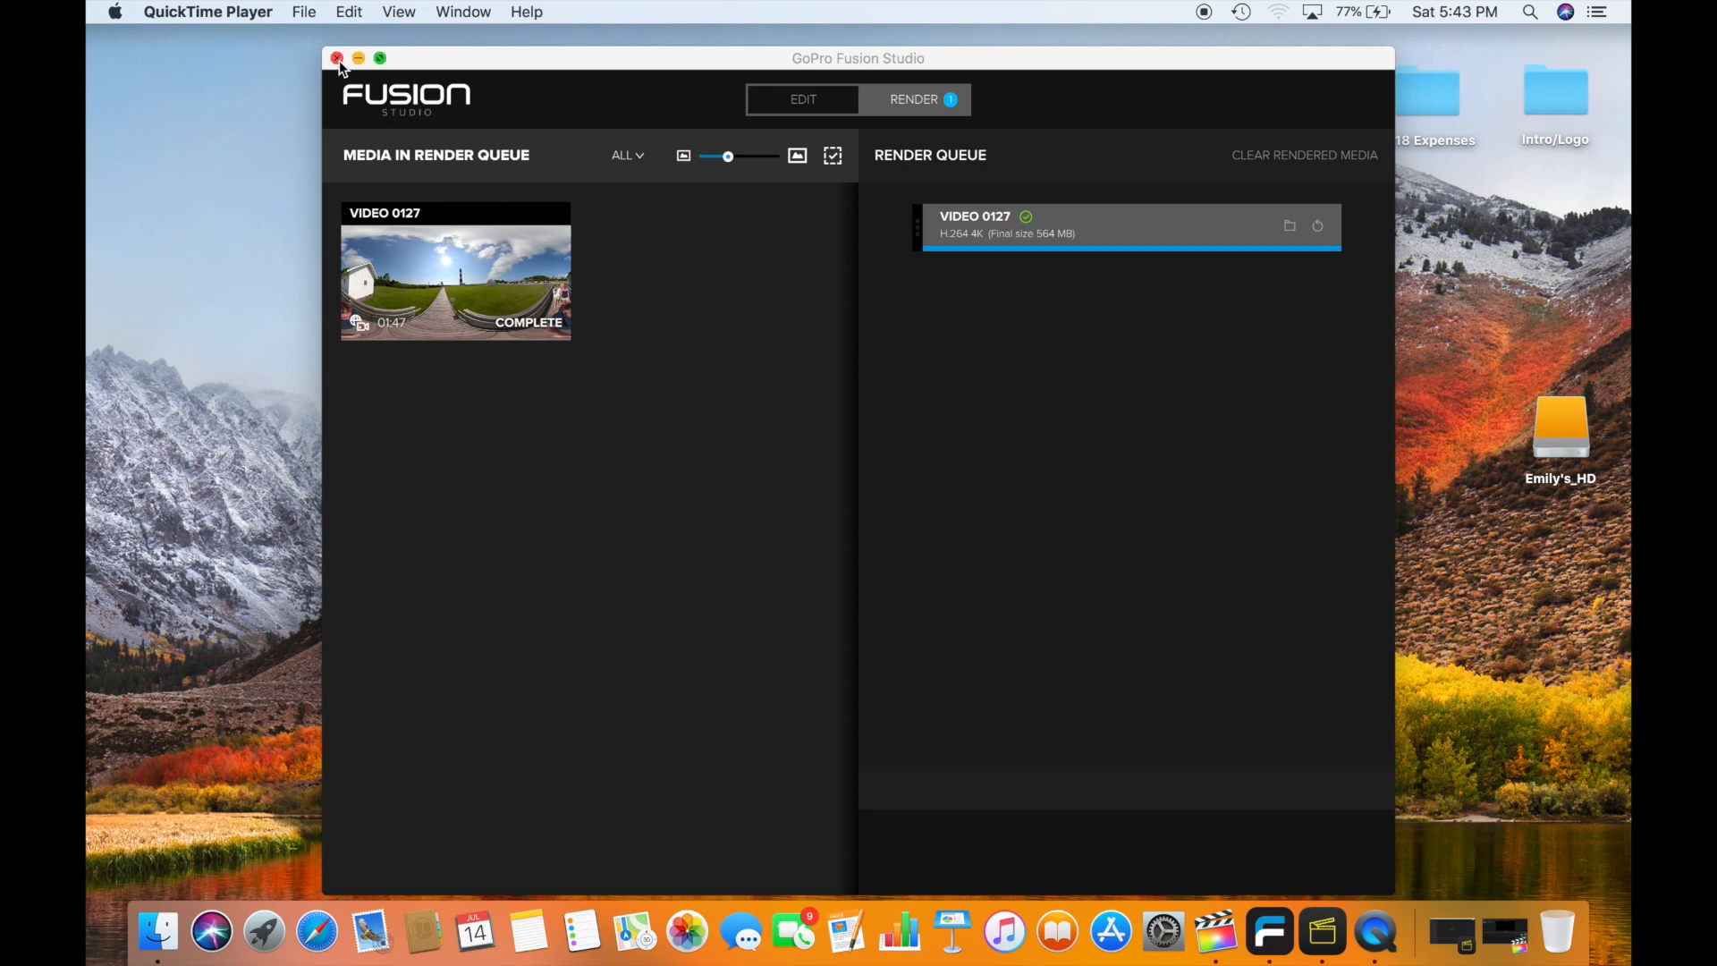
Review the rendered VIDEO 0127 in the edit view and close Fusion Studio
left_click(775, 106)
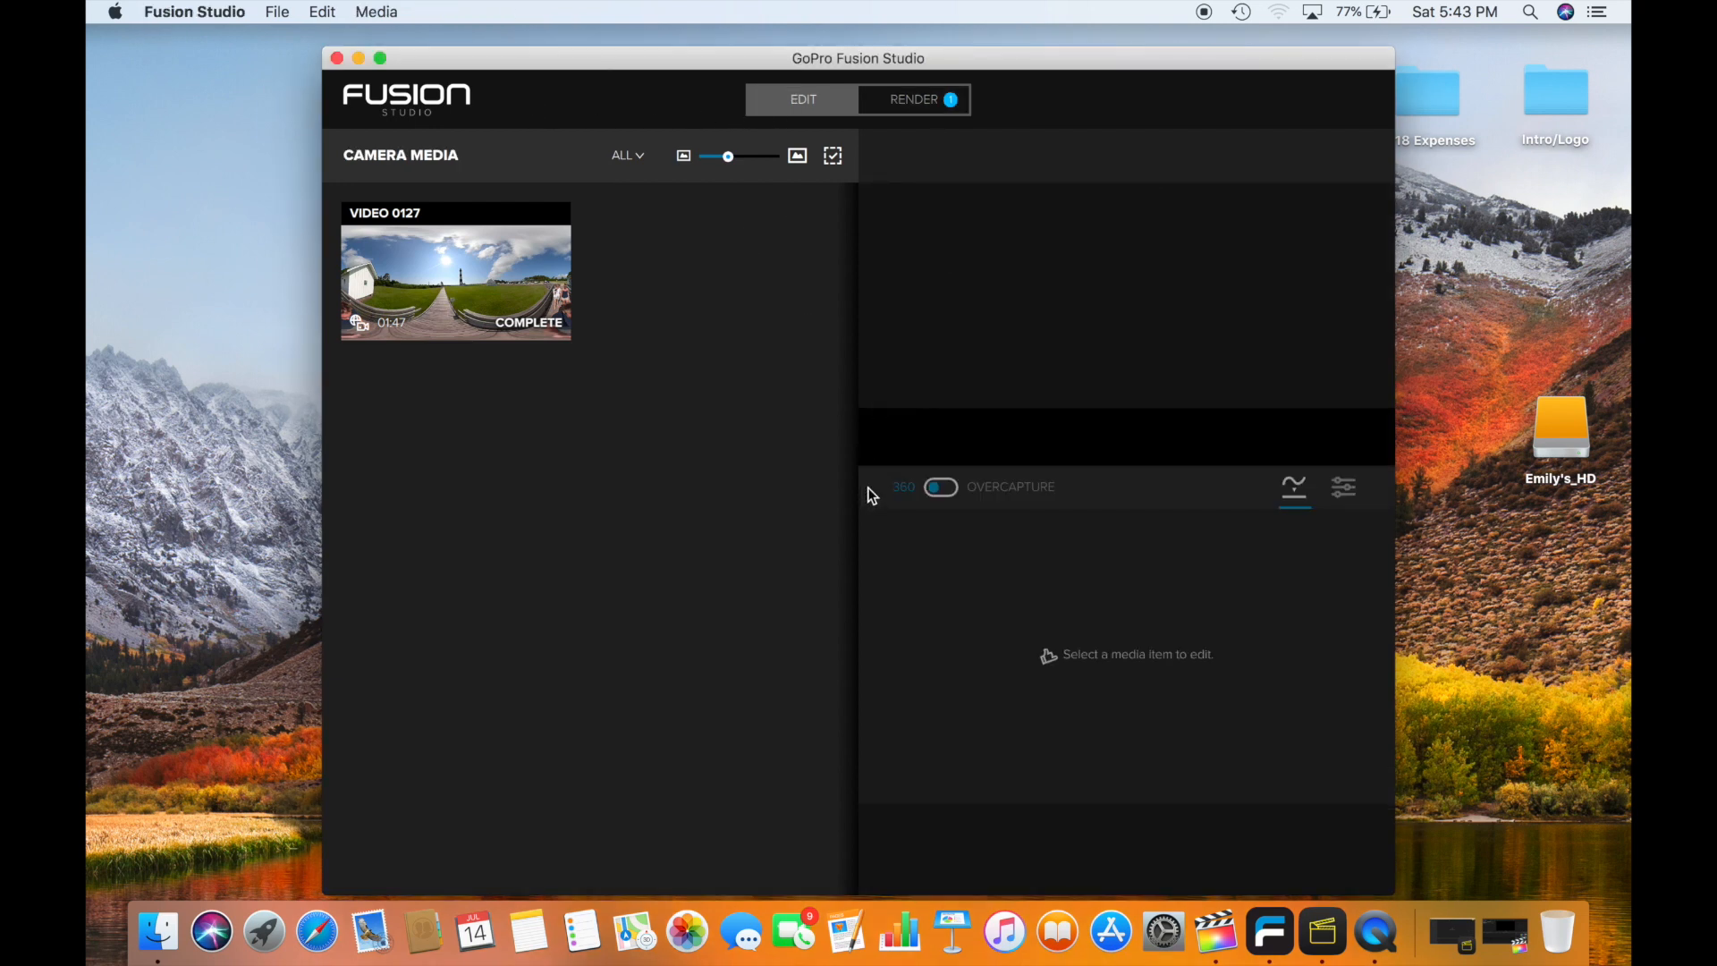
left_click(482, 268)
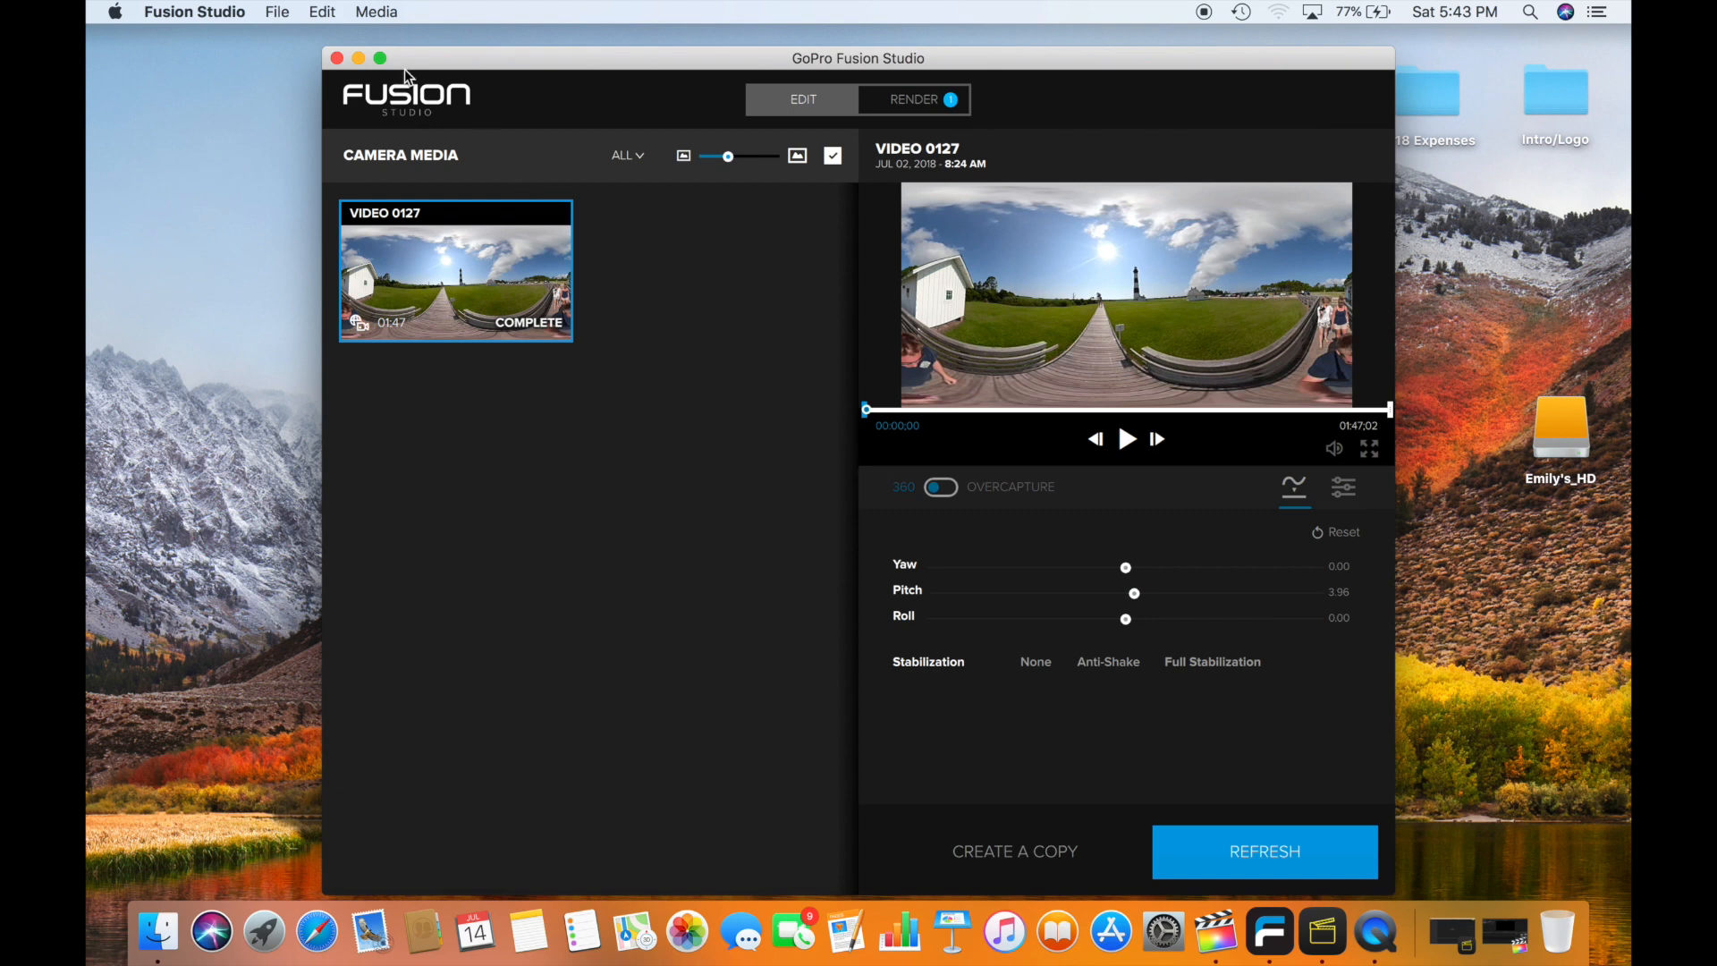
left_click(336, 58)
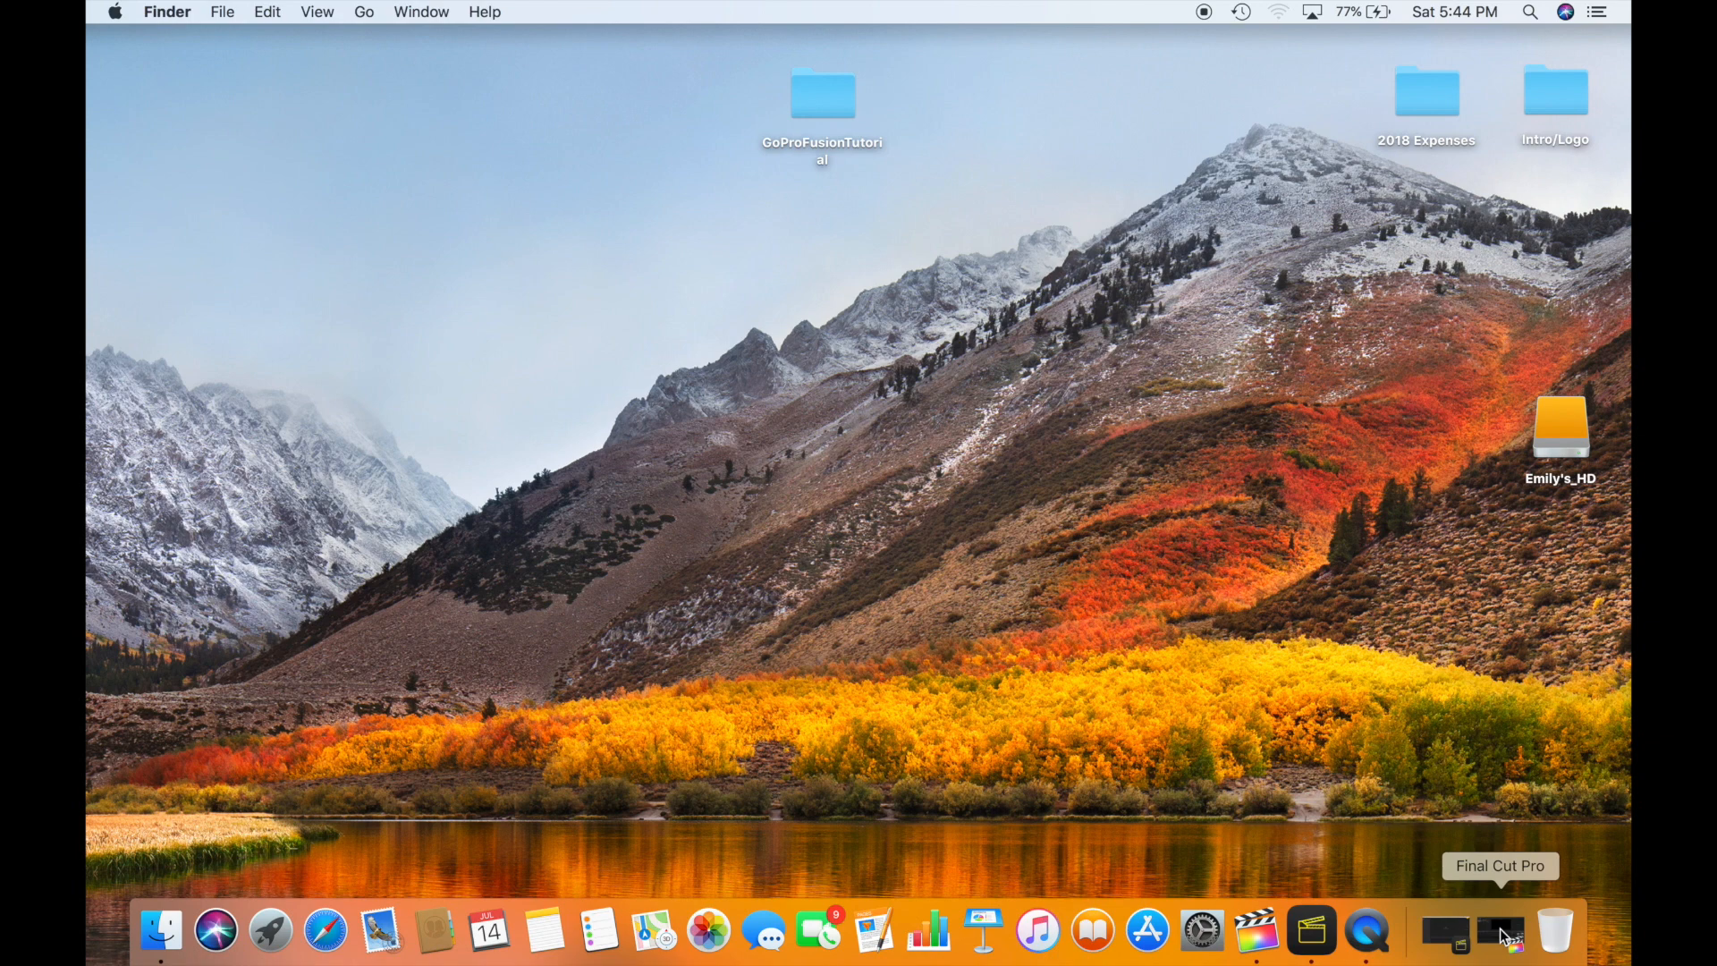
Switch to Insta360Studio and import VIDEO_0127.mp4 from the FusionRendered folder in GoProFusionTutorial on the Desktop
left_click(1444, 939)
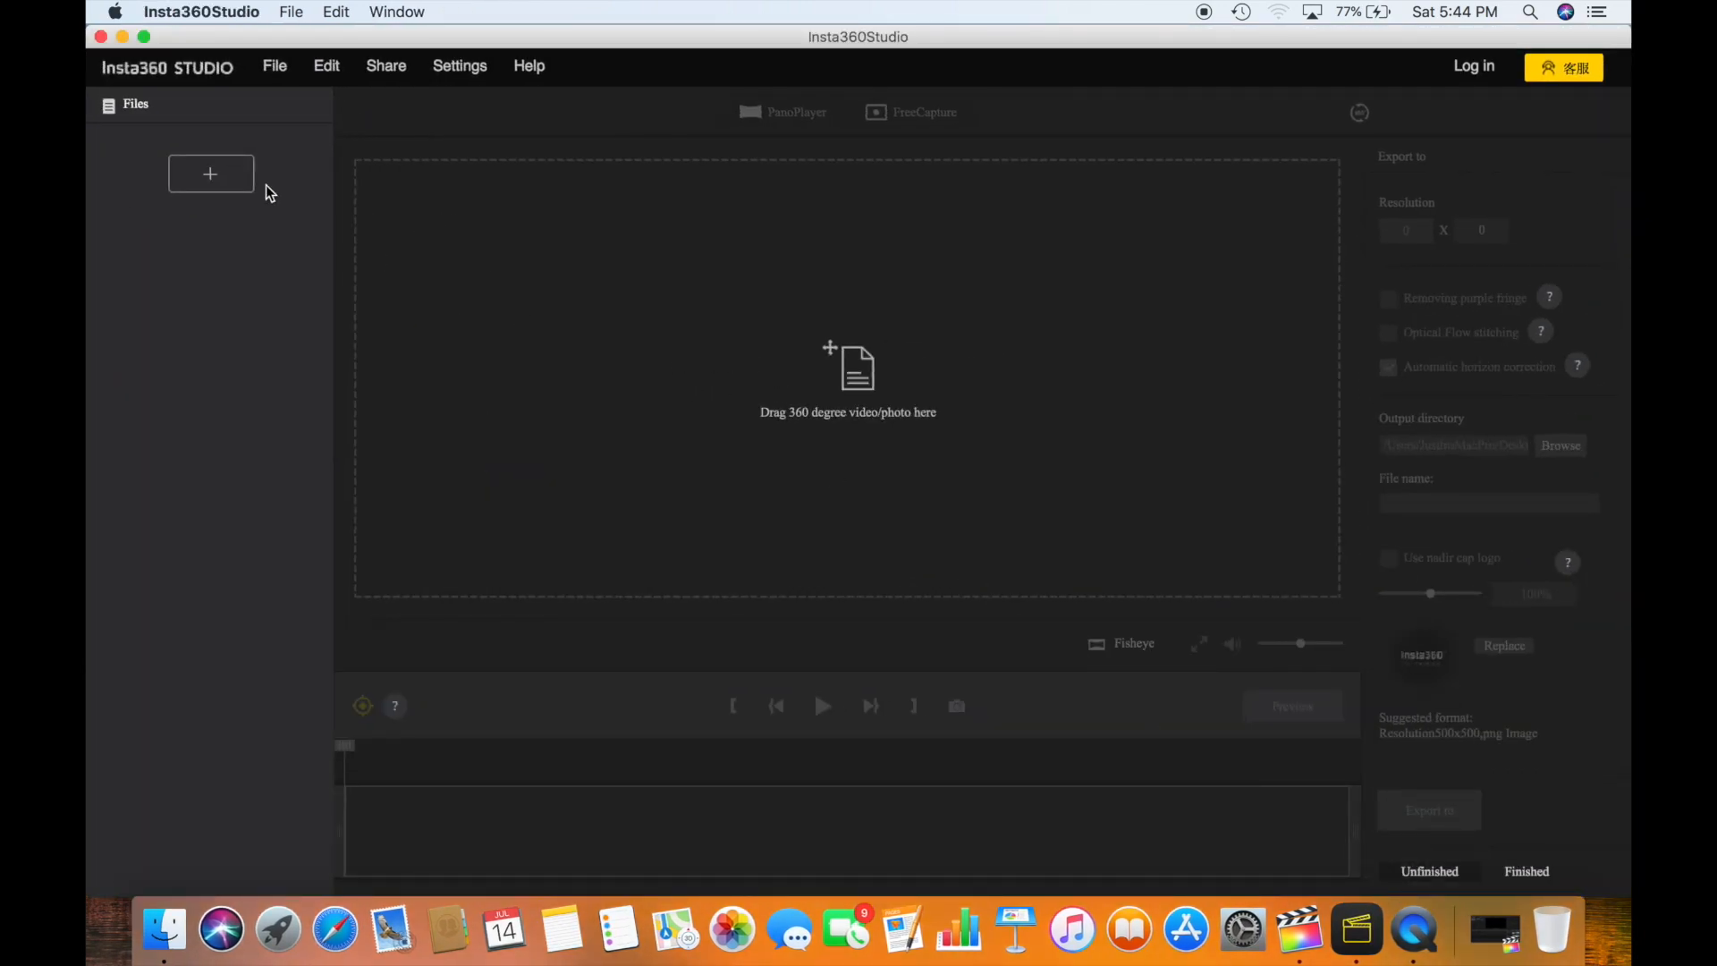
left_click(213, 177)
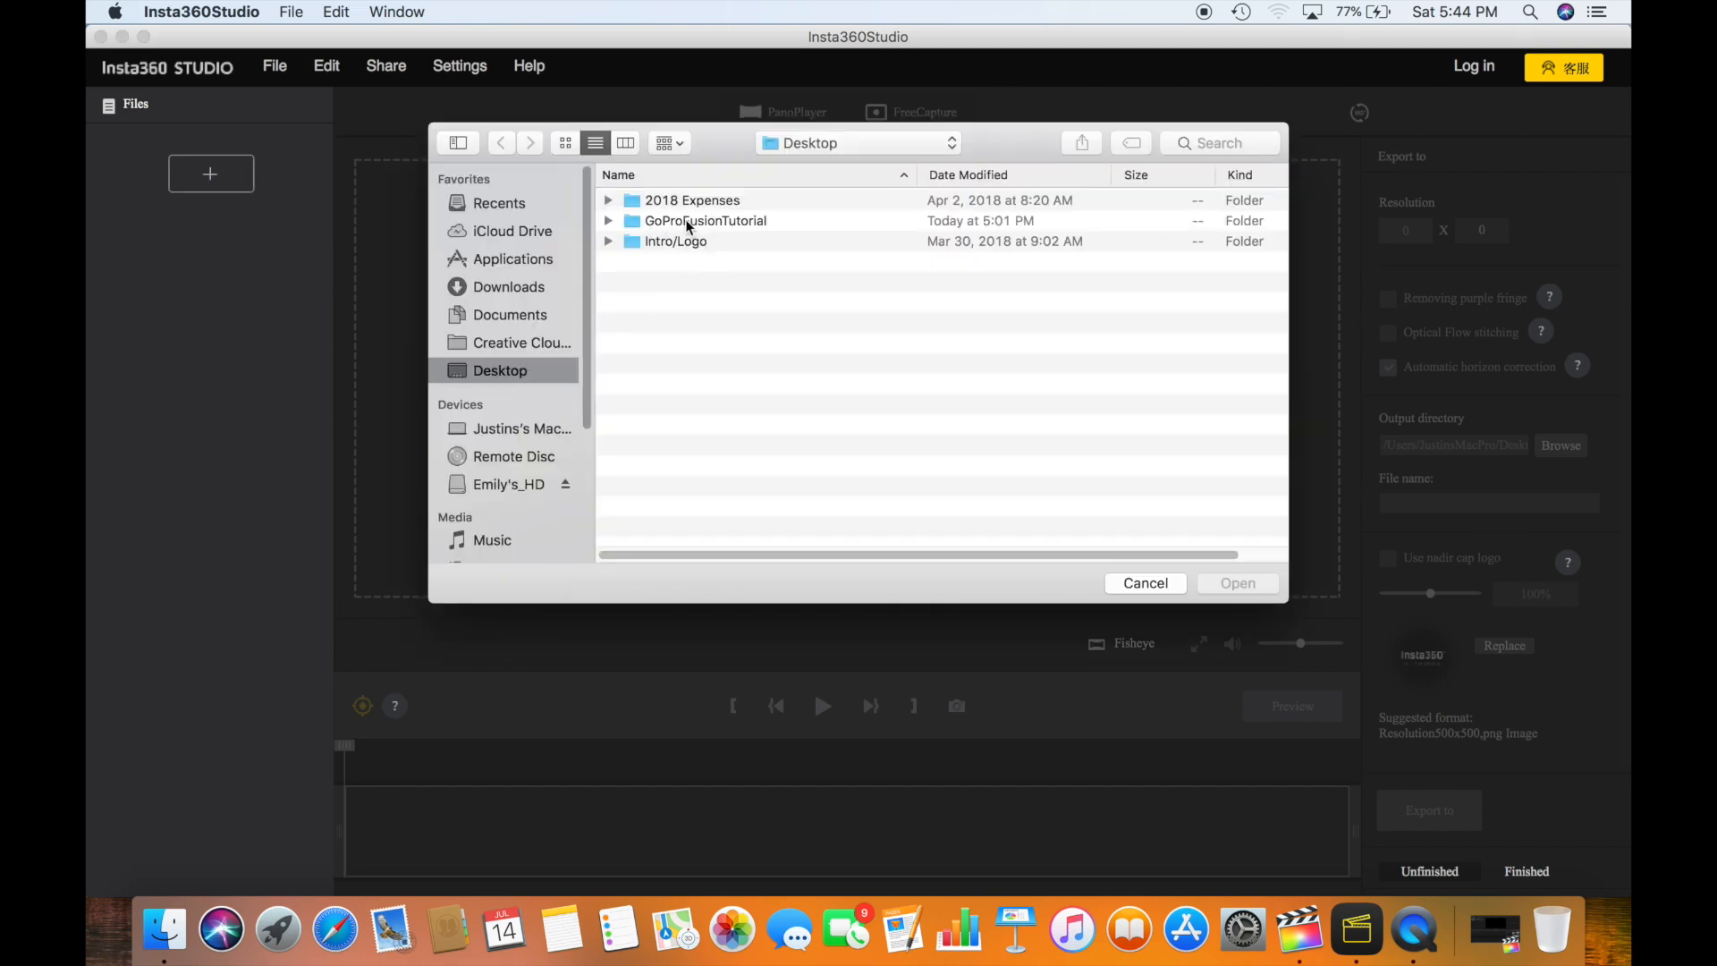
left_click(685, 220)
left_click(608, 220)
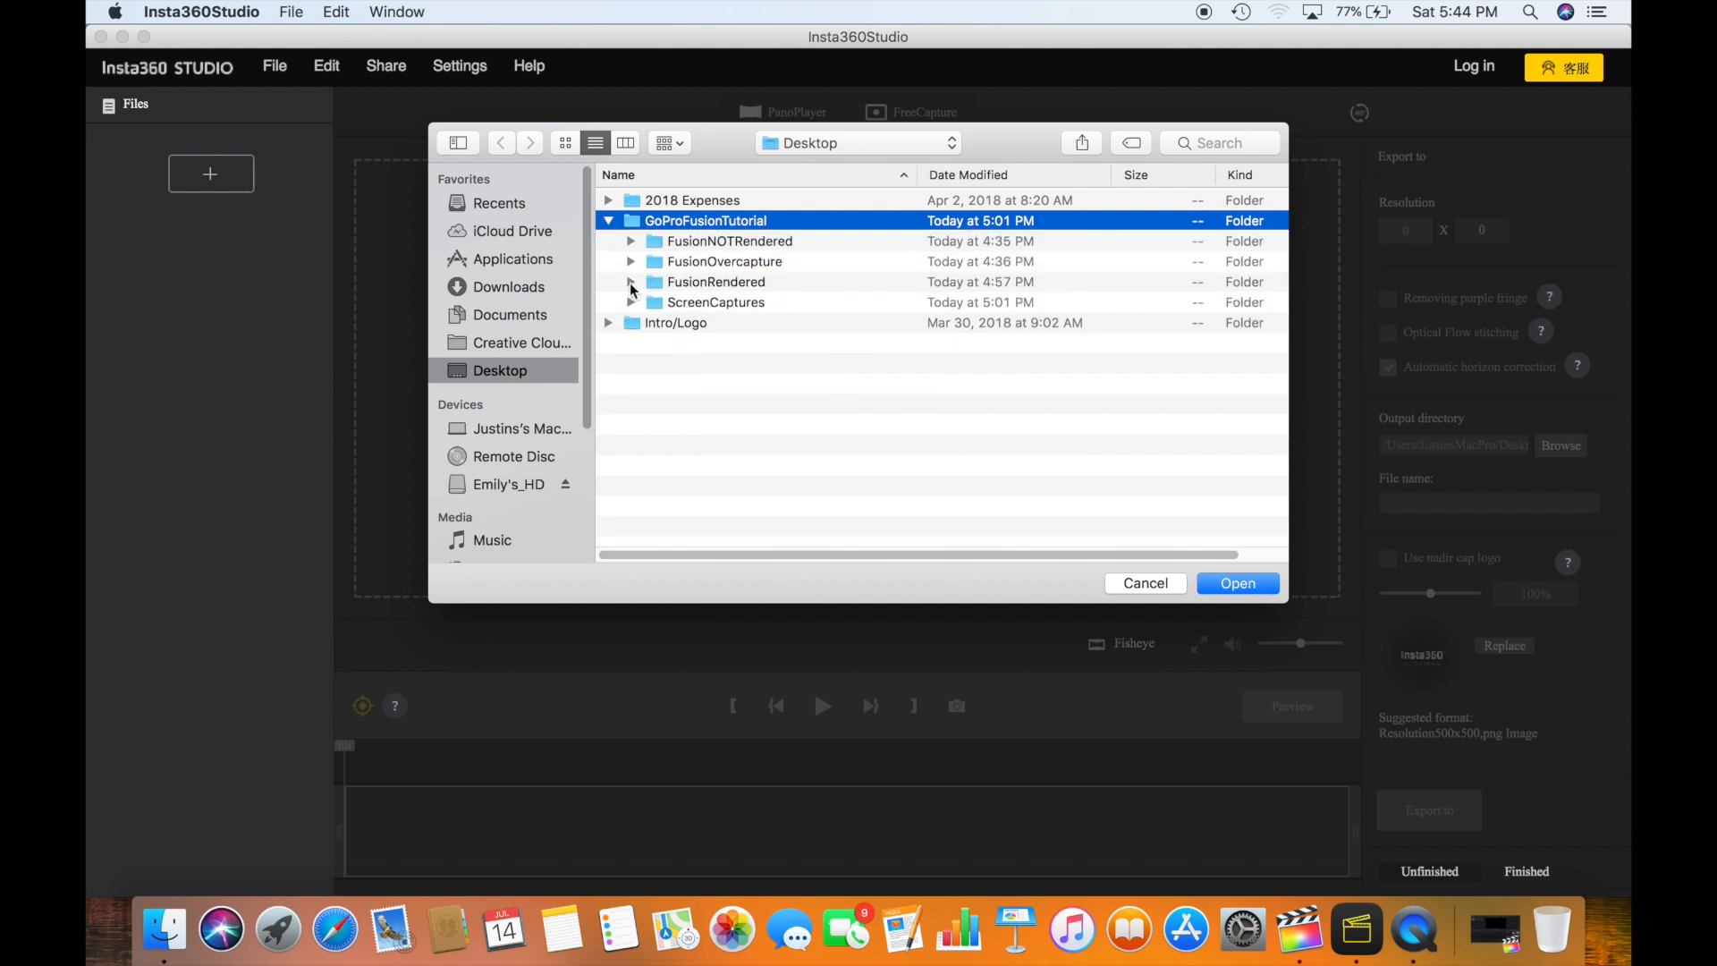
left_click(632, 283)
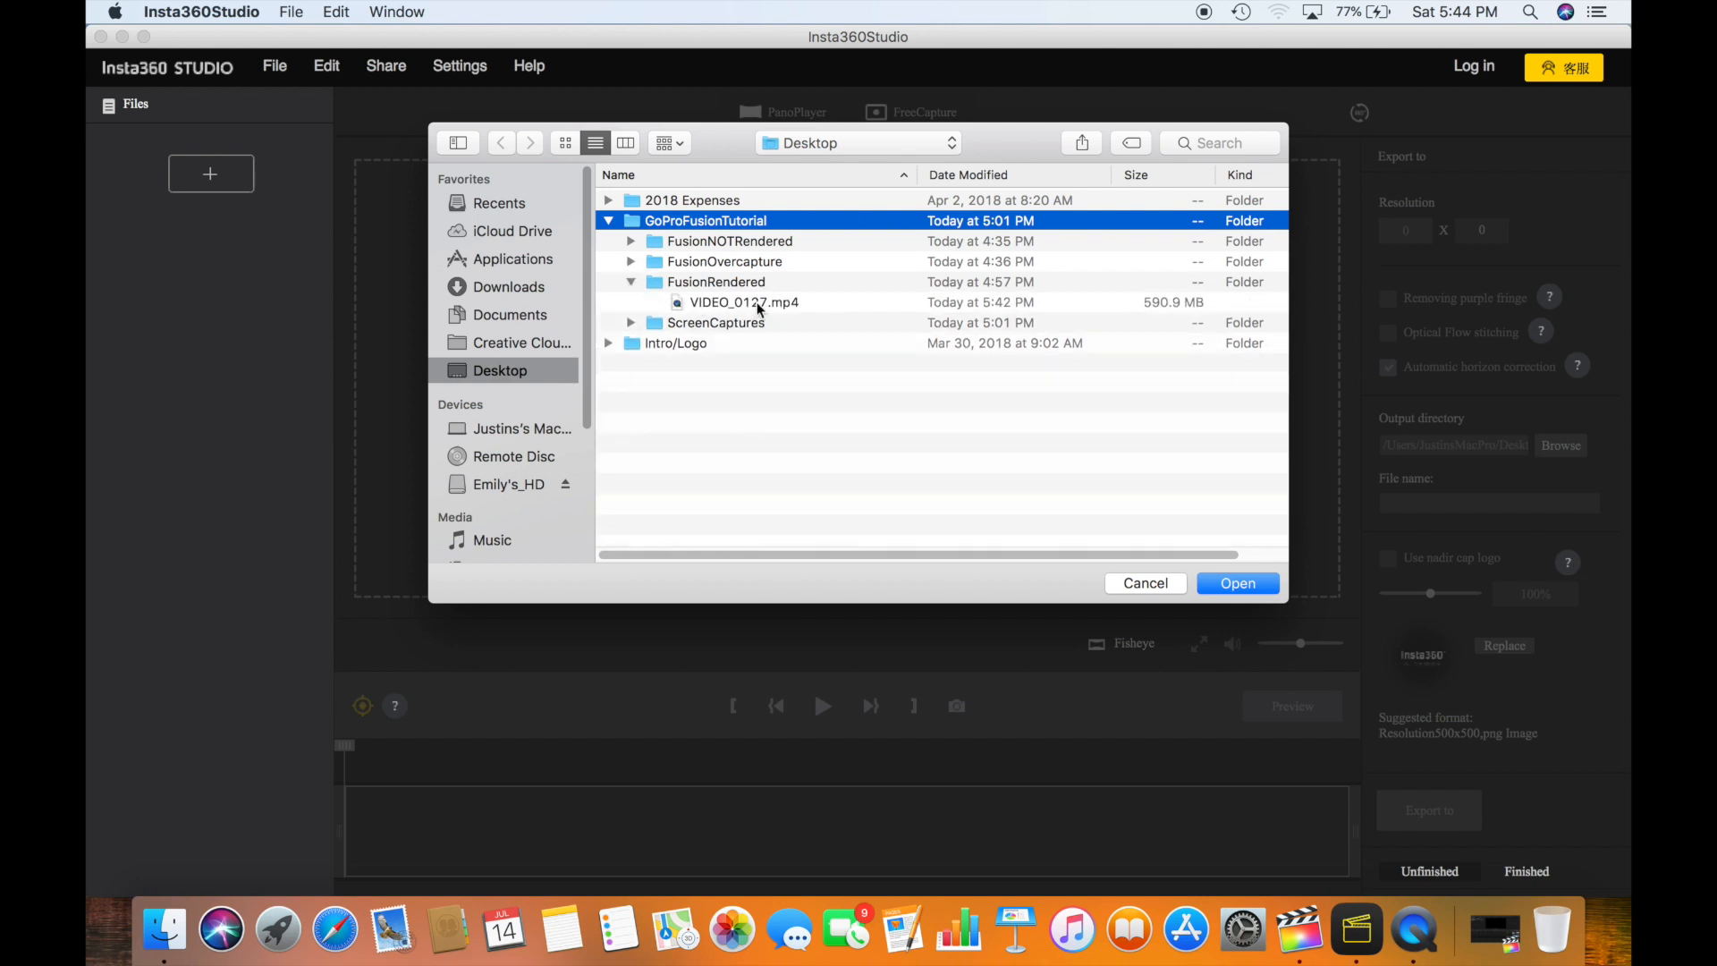
left_click(711, 304)
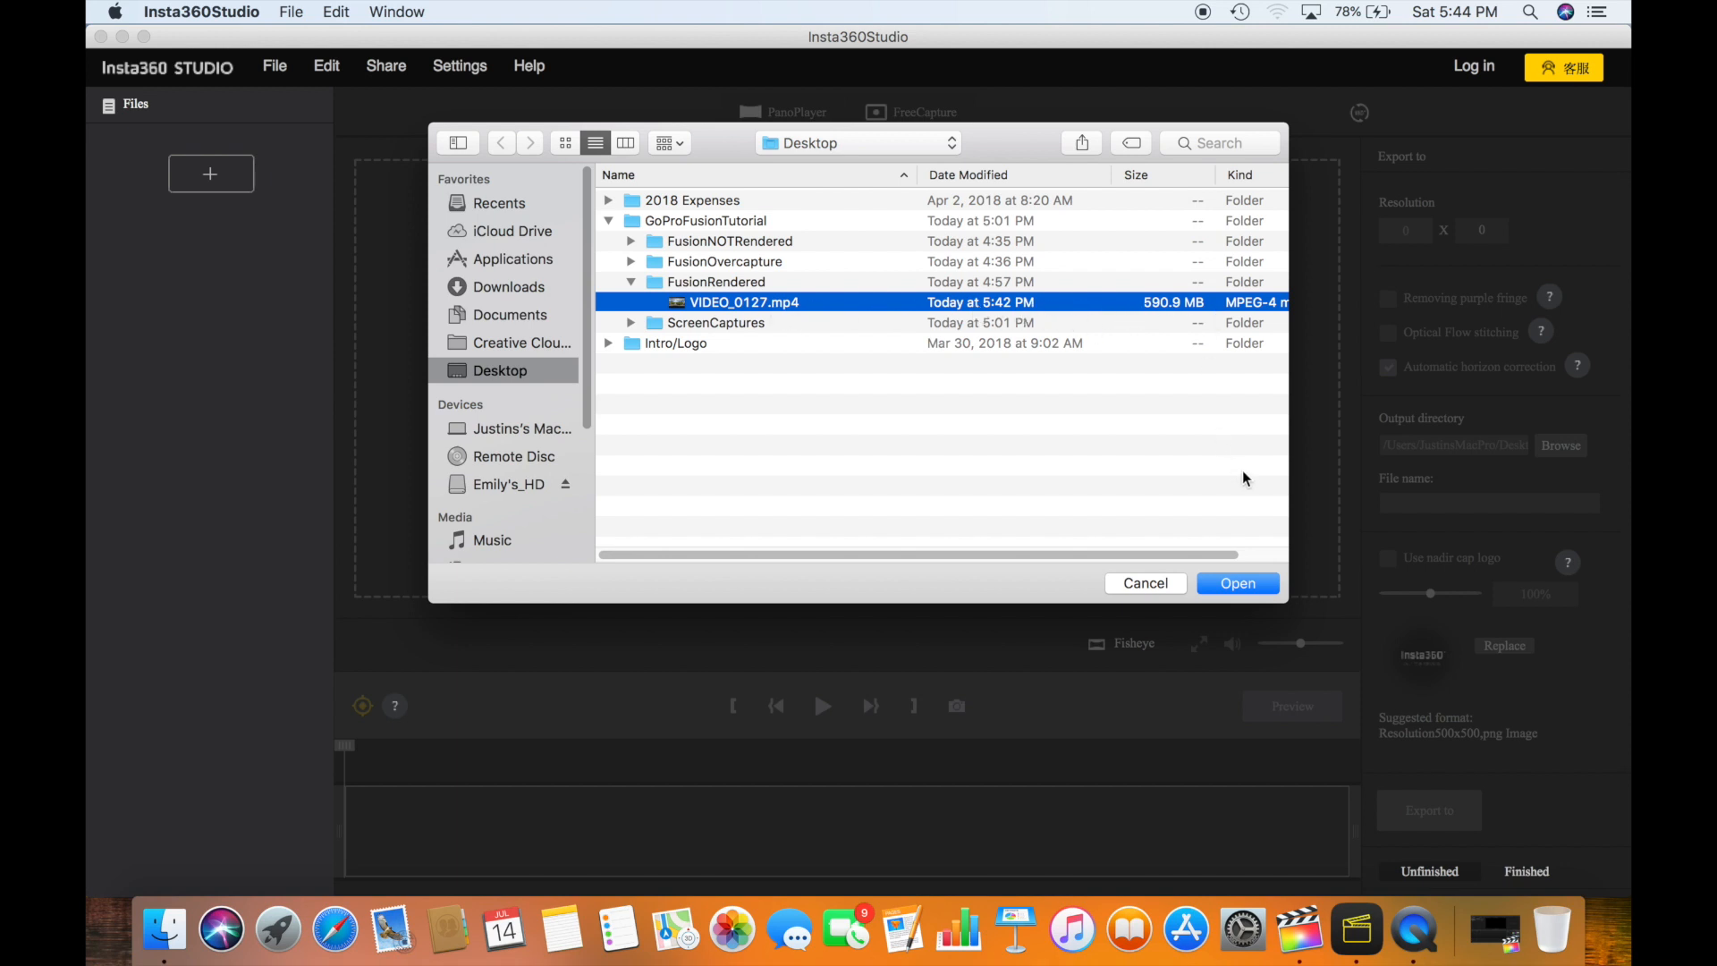
left_click(1235, 585)
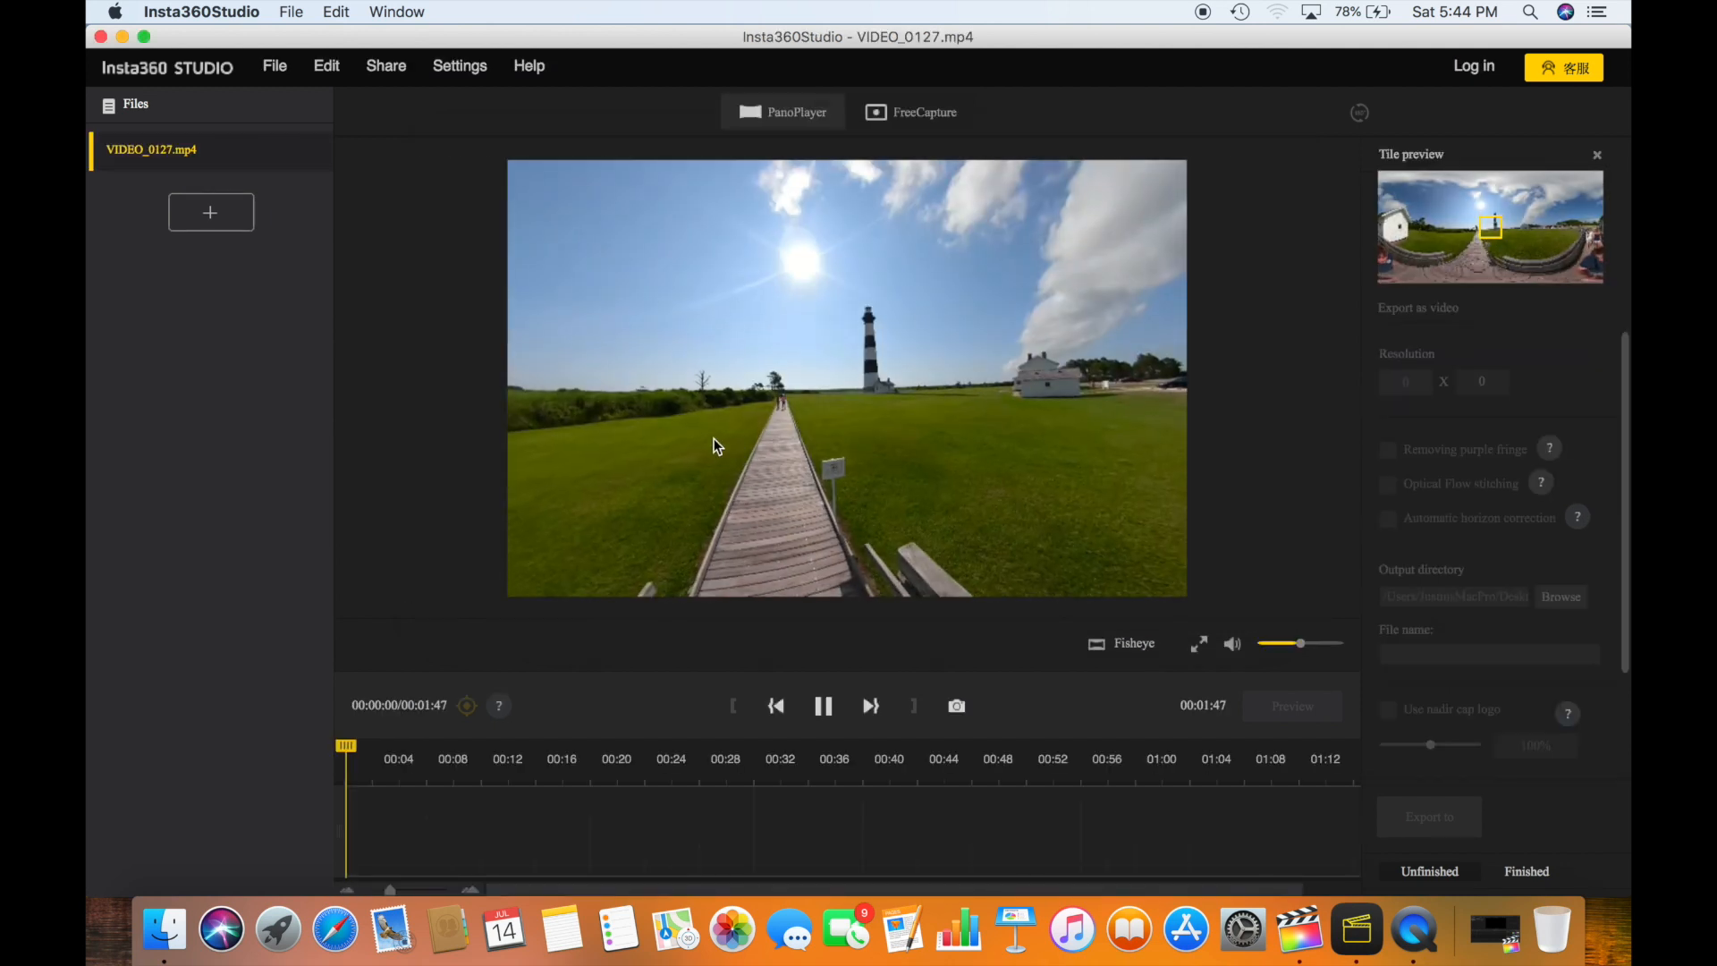
Pause the playback of VIDEO_0127.mp4 and turn its playback volume all the way down
left_click(823, 706)
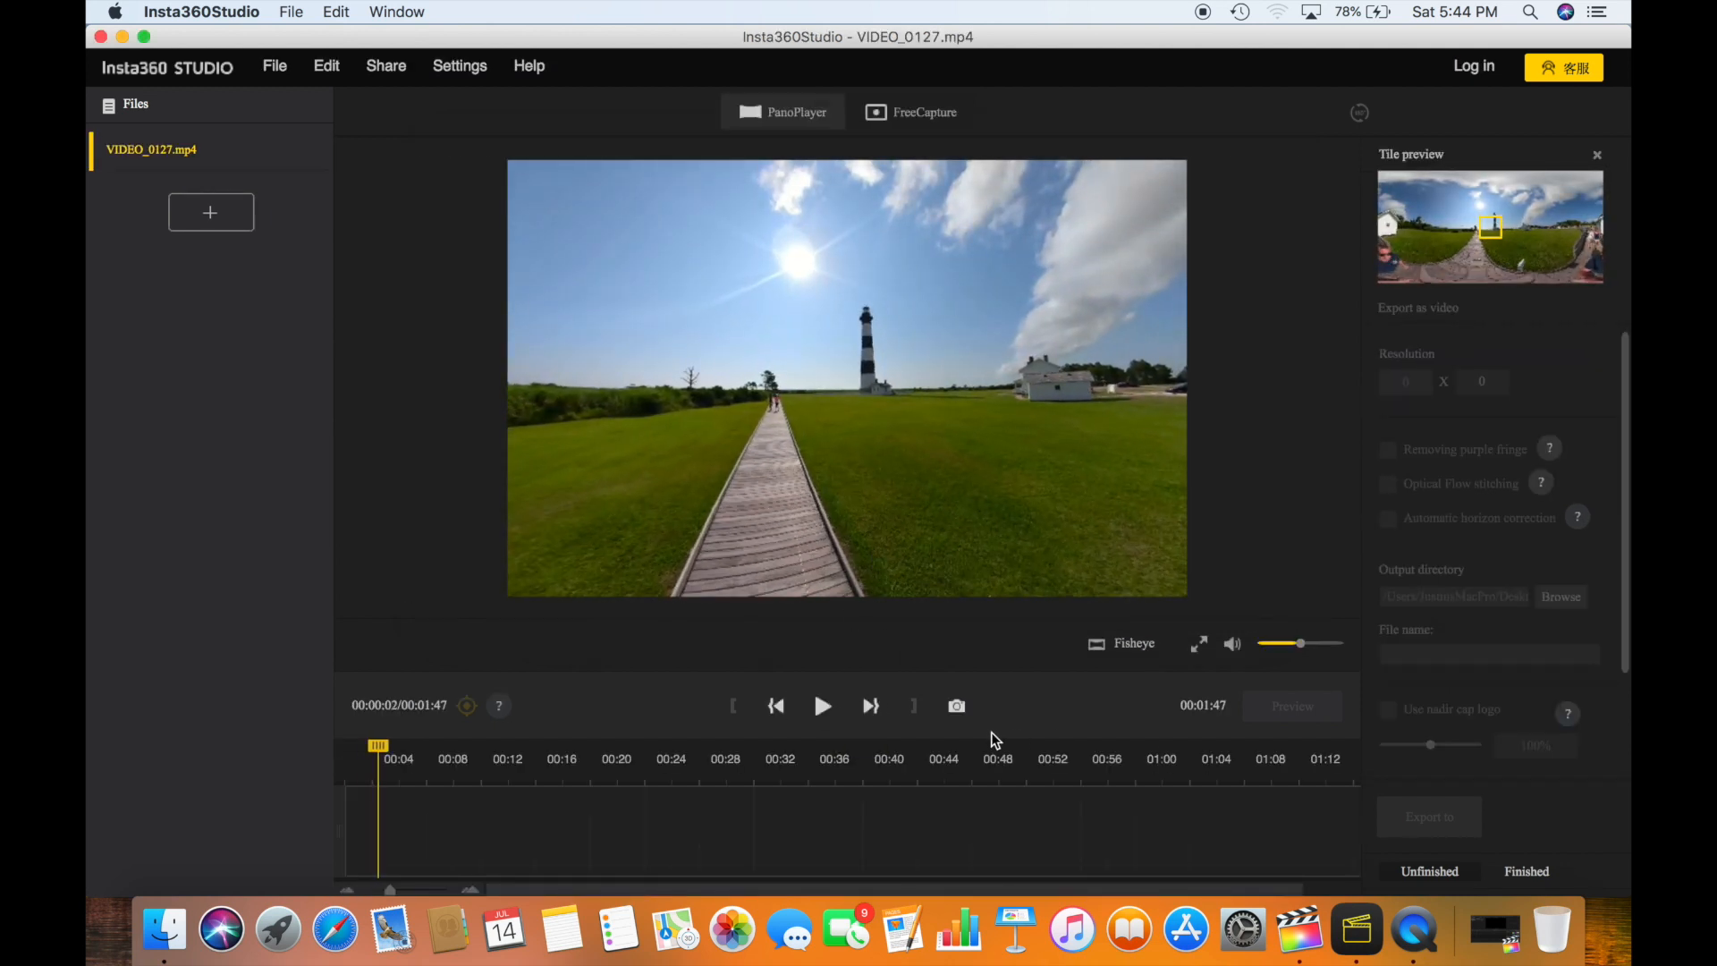
left_click(1288, 644)
left_click_drag(1290, 648, 1258, 643)
Scrub through VIDEO_0127.mp4 and look around the 360 scene in PanoPlayer, examining the lighthouse and boardwalk from different angles
left_click_drag(378, 747, 1198, 814)
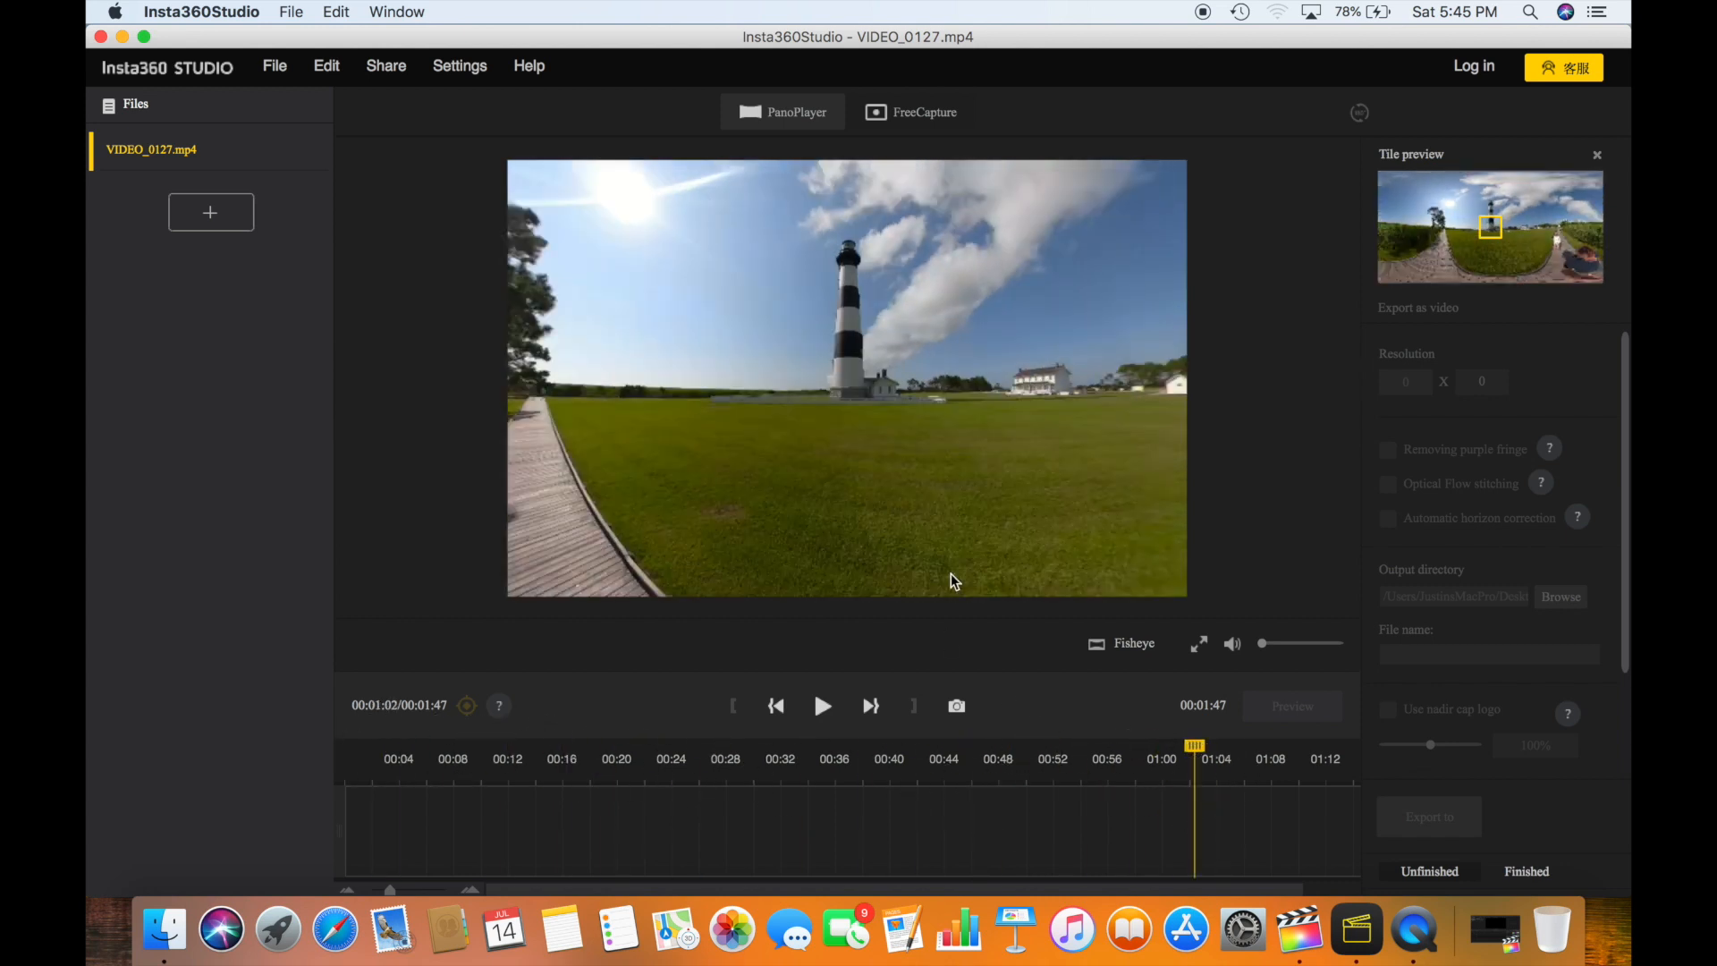
left_click_drag(876, 368, 679, 385)
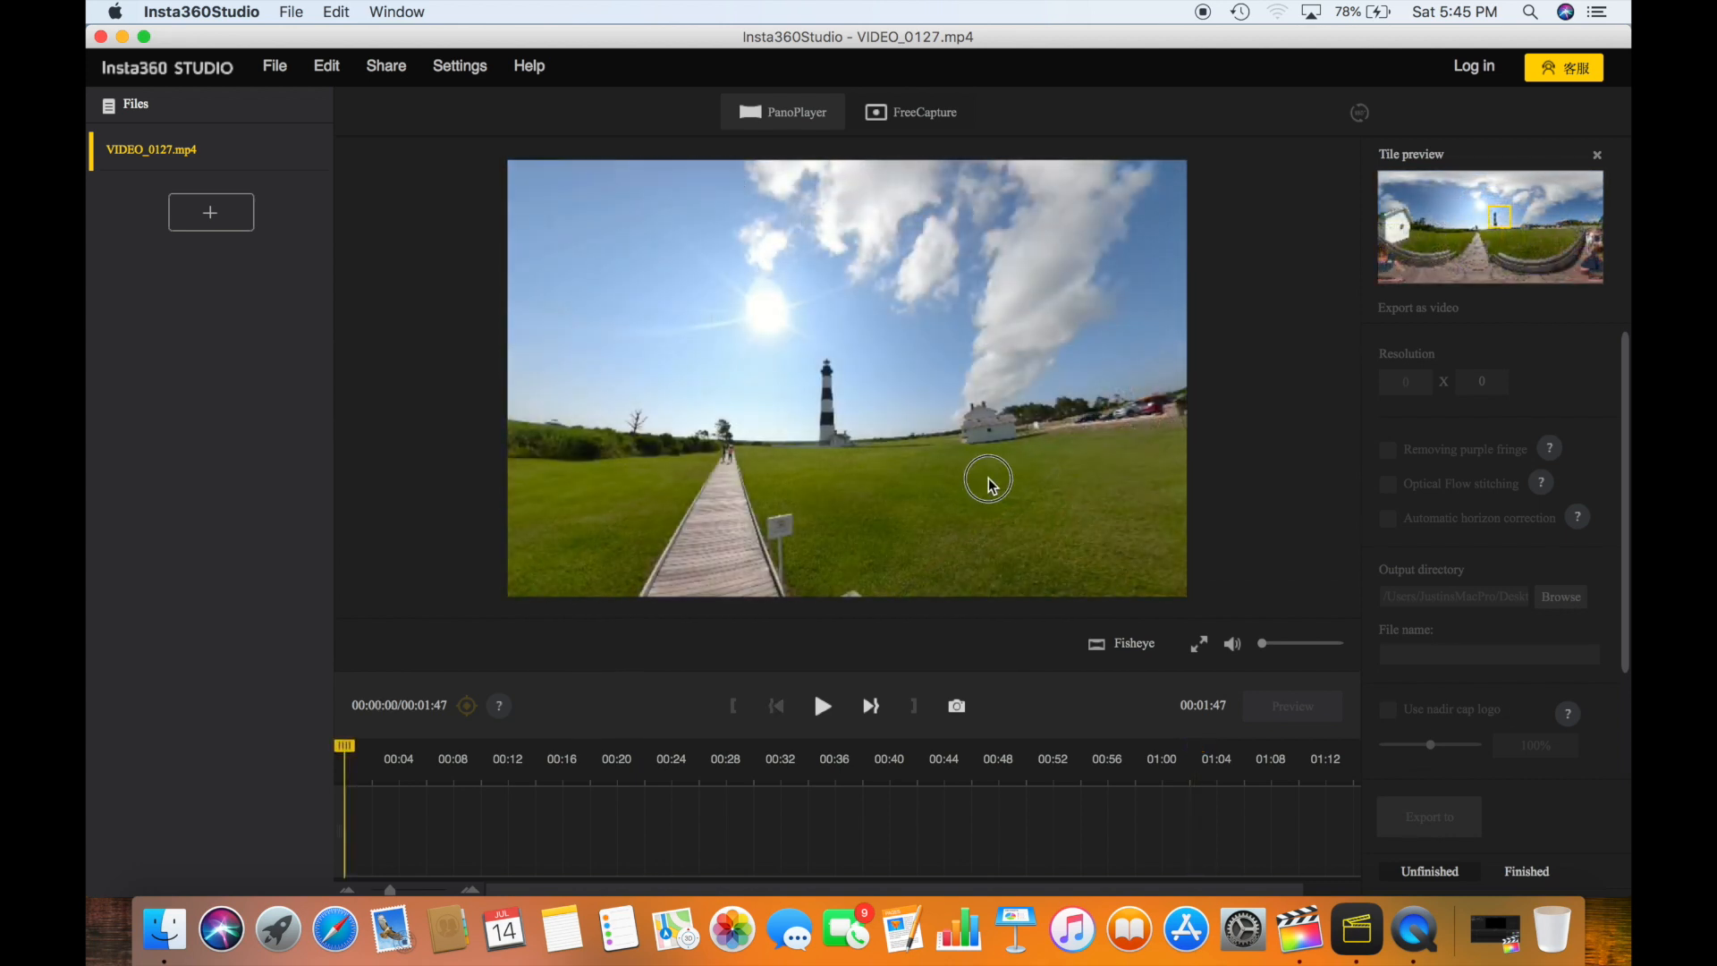
left_click_drag(990, 484, 930, 440)
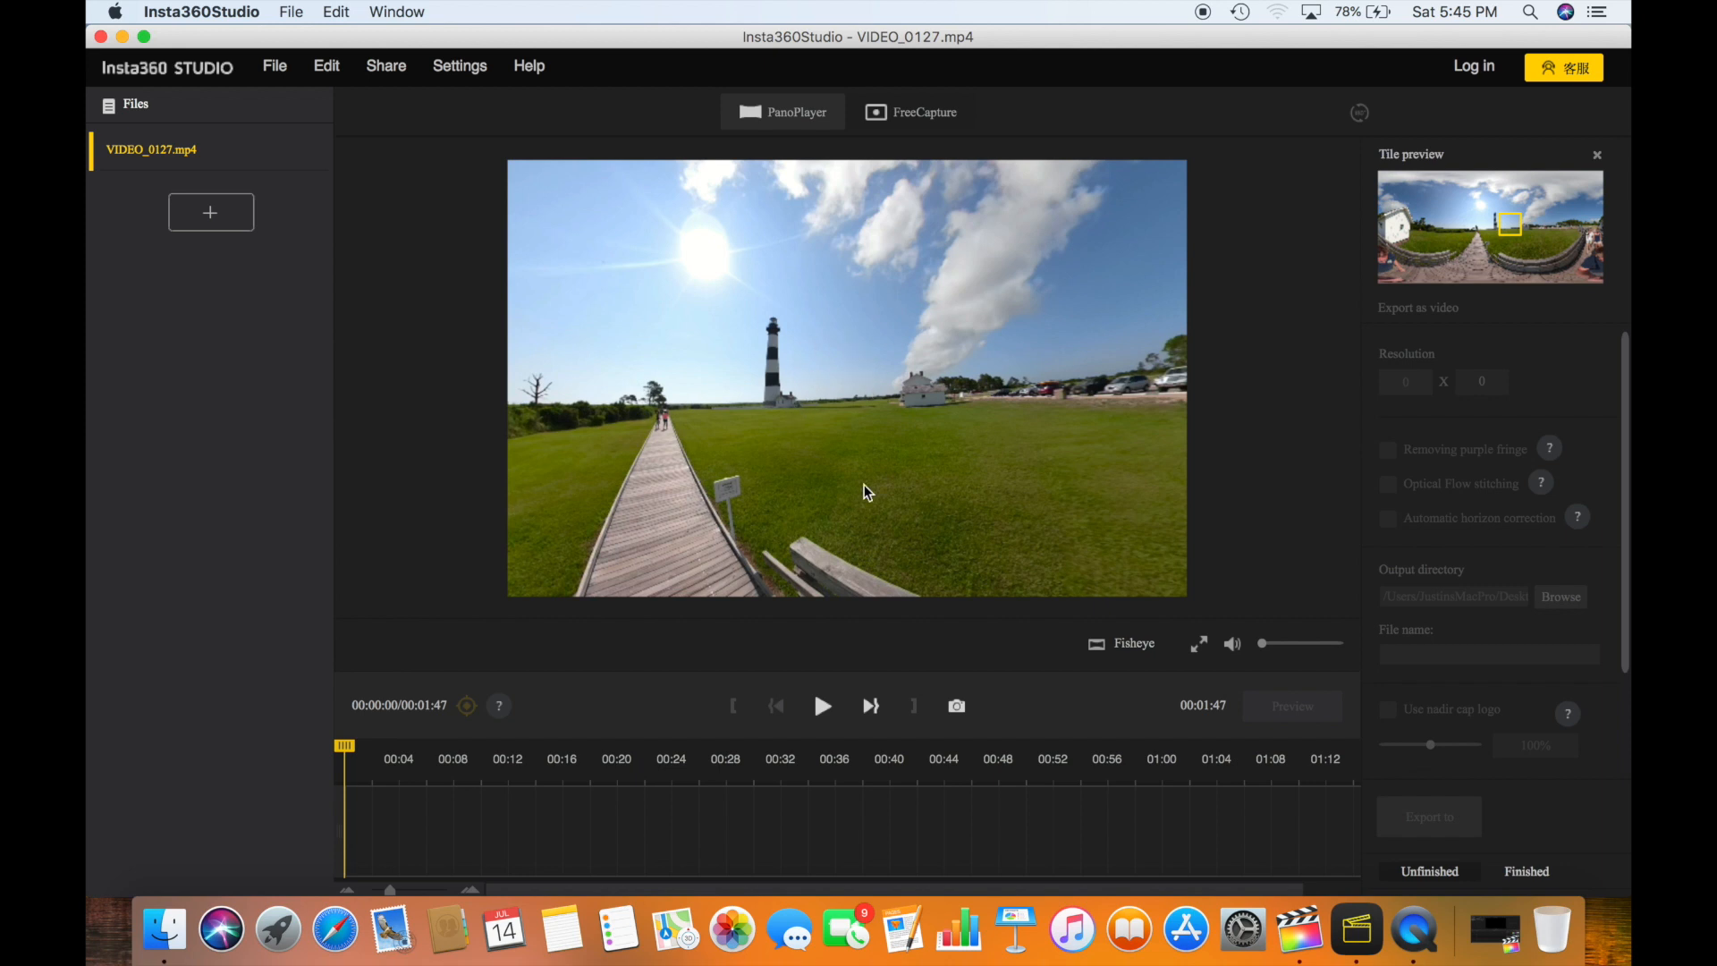
left_click_drag(820, 506, 854, 491)
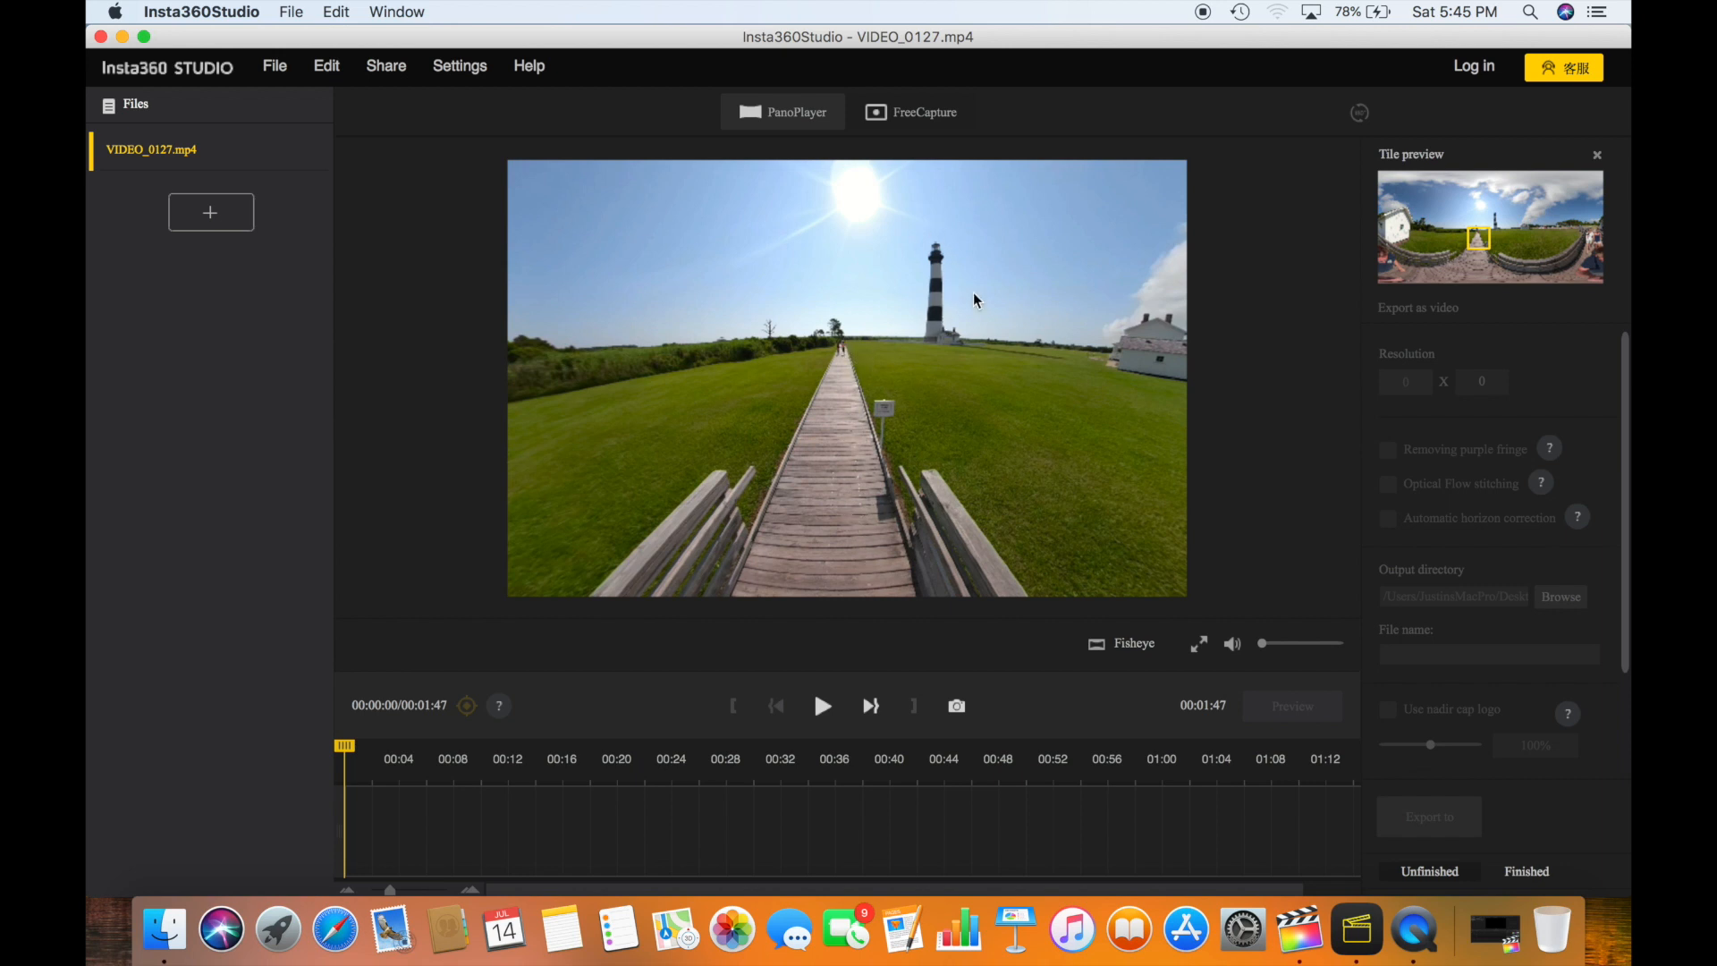
left_click(942, 267)
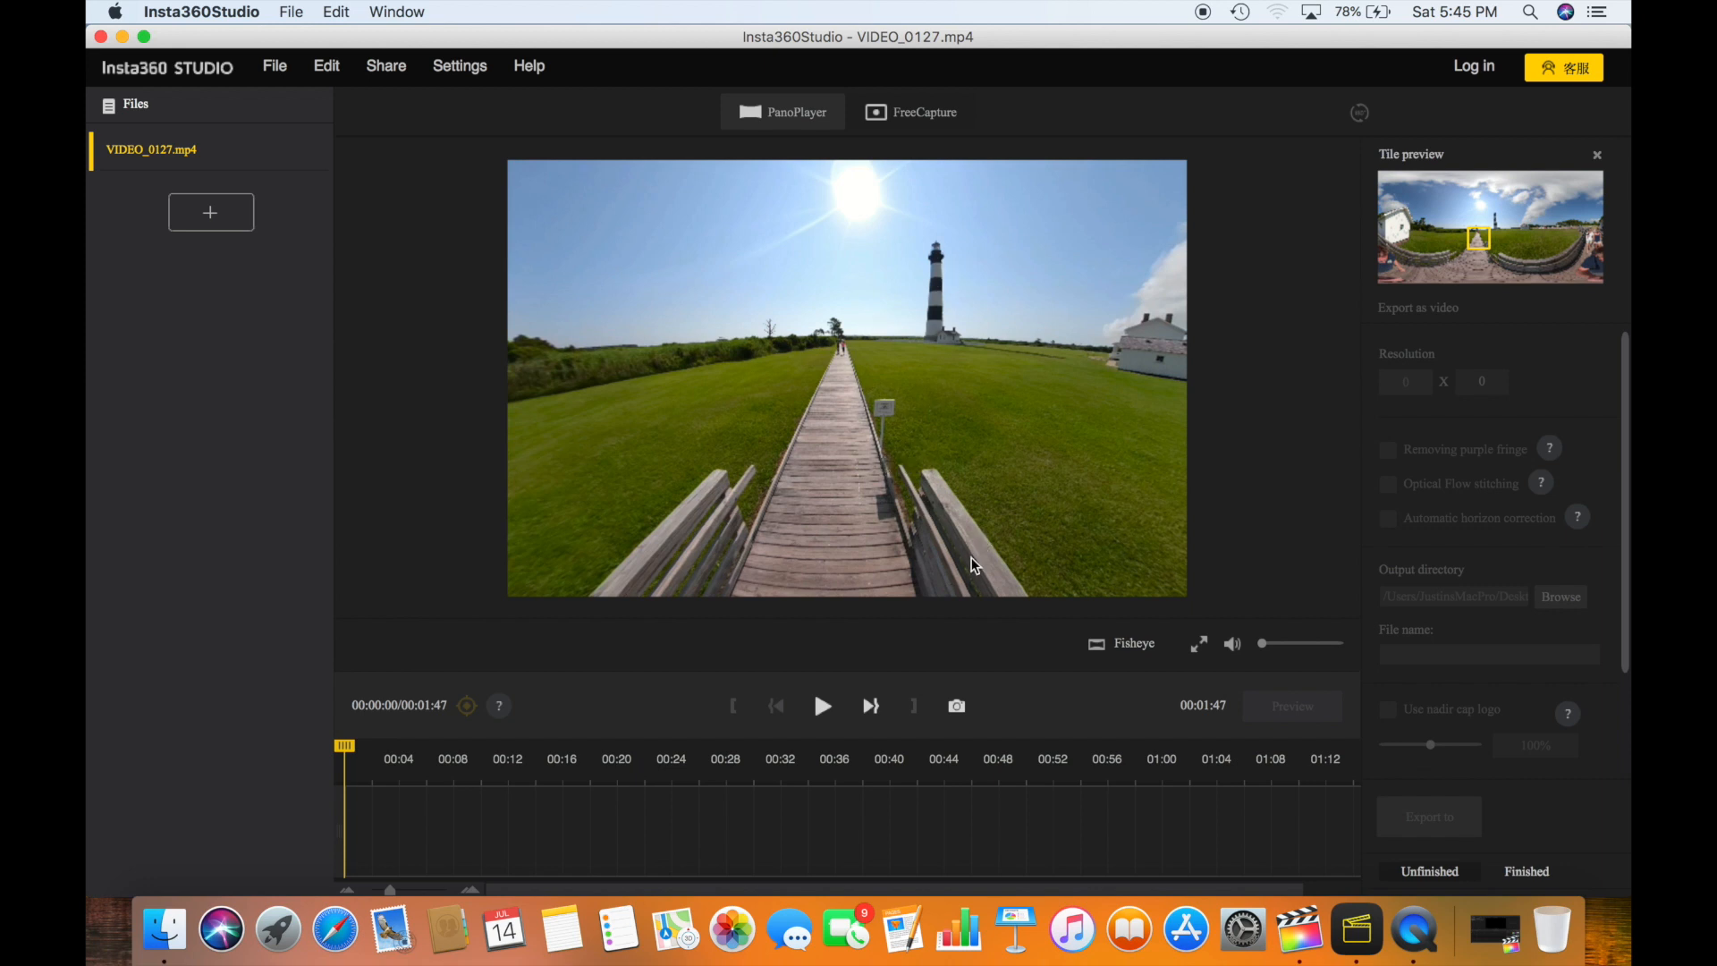
left_click_drag(913, 546, 763, 583)
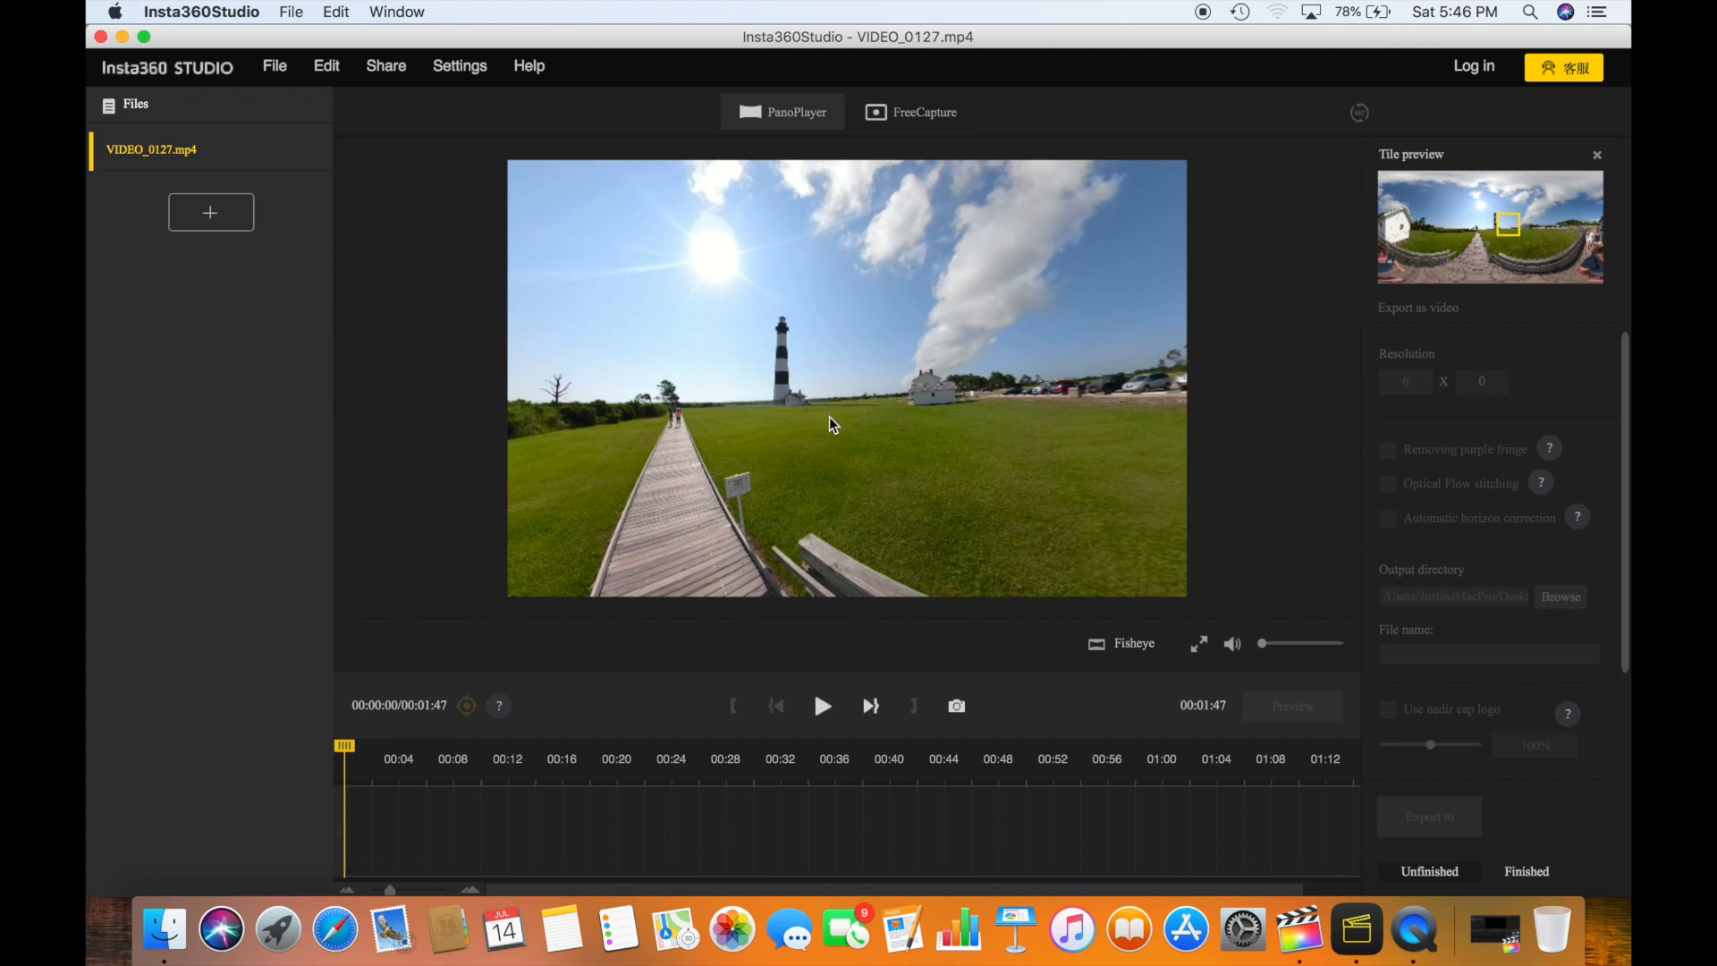
In FreeCapture, add a tiny planet keyframe at 0 seconds with the lighthouse upright, at about 96.02° pan and 82.7° tilt
left_click(905, 119)
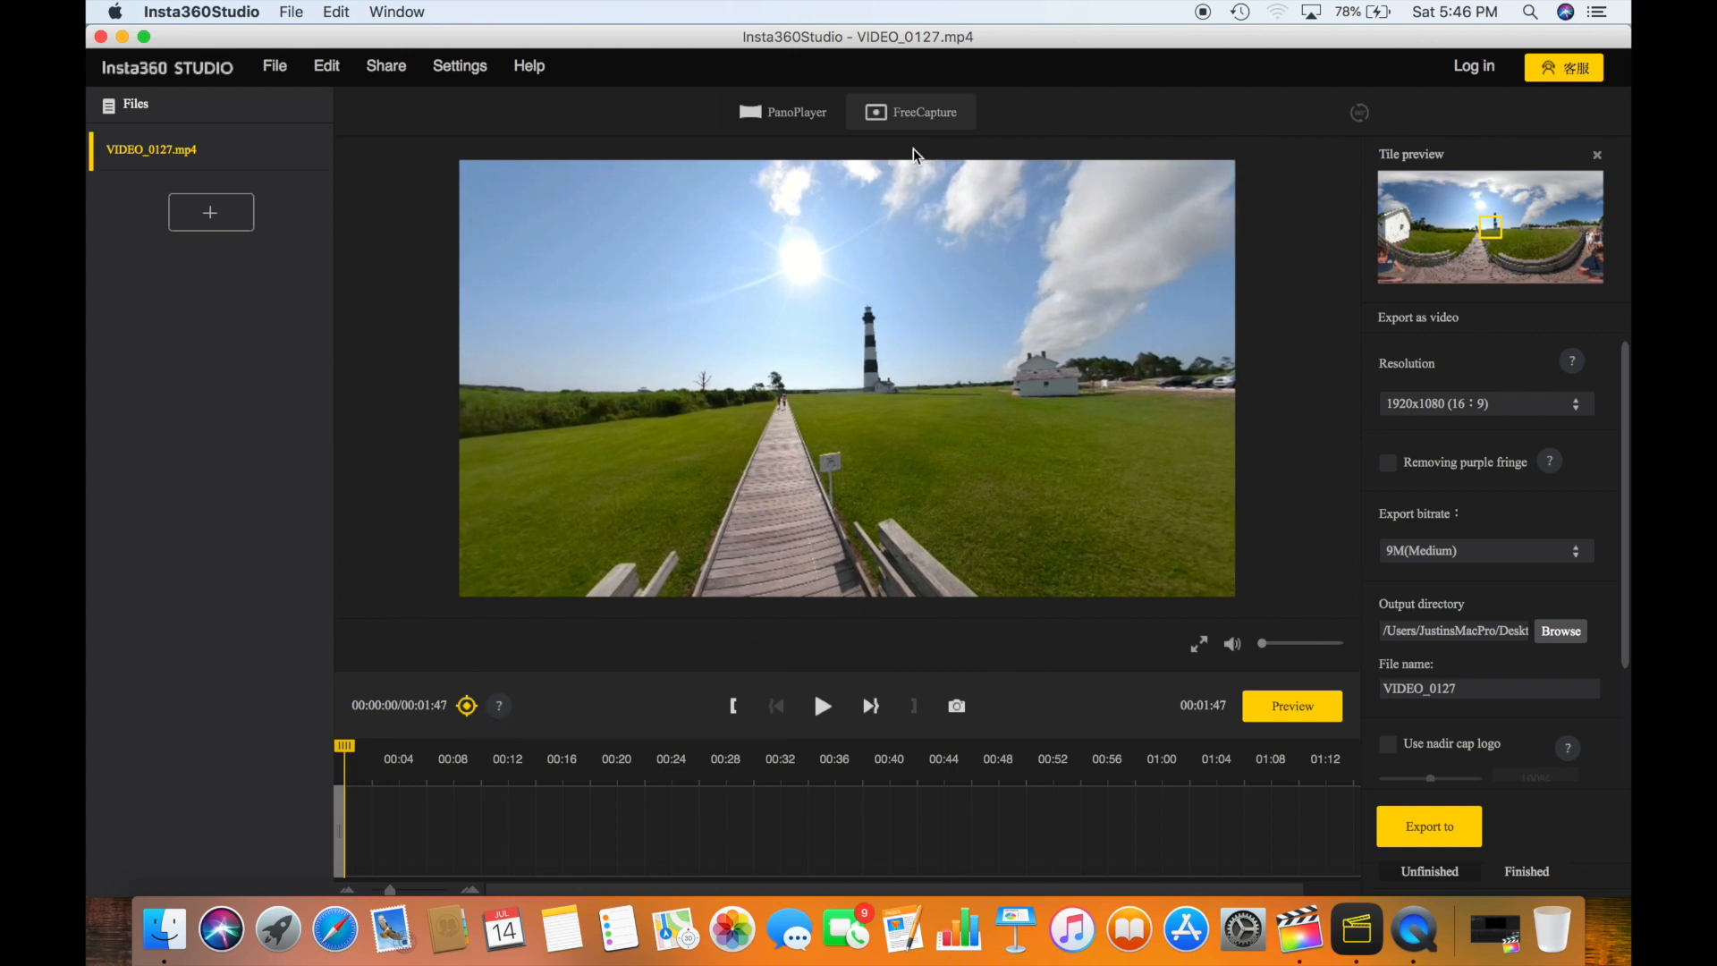
left_click(467, 708)
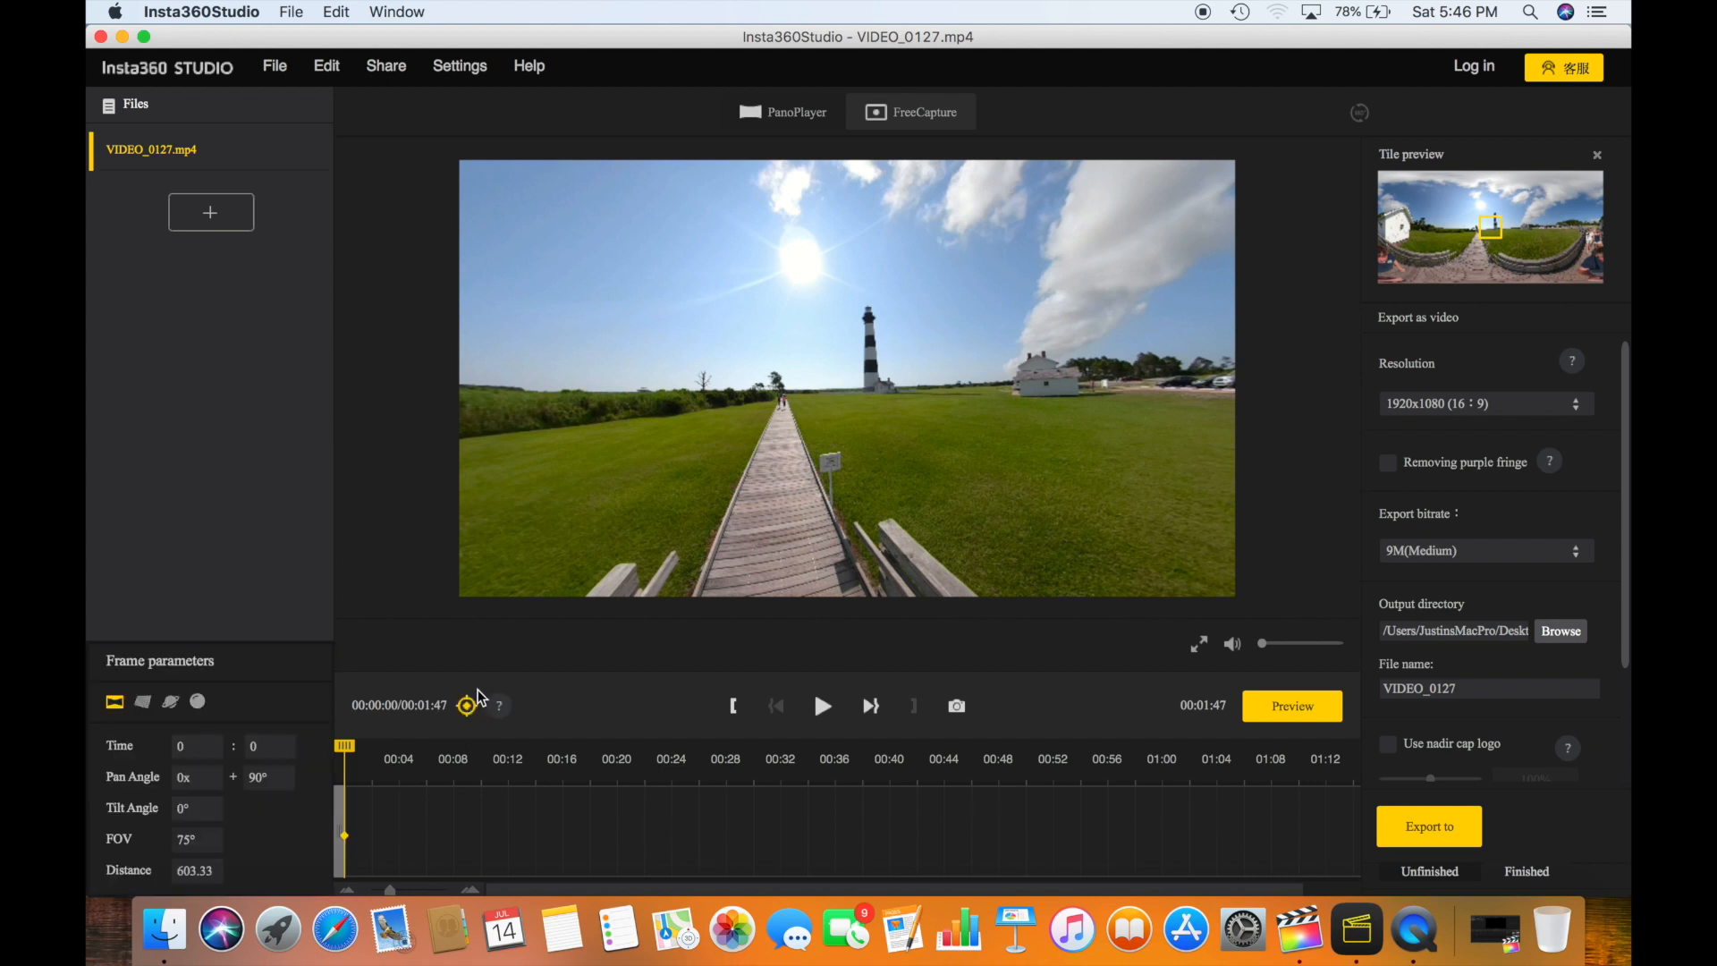
left_click(171, 703)
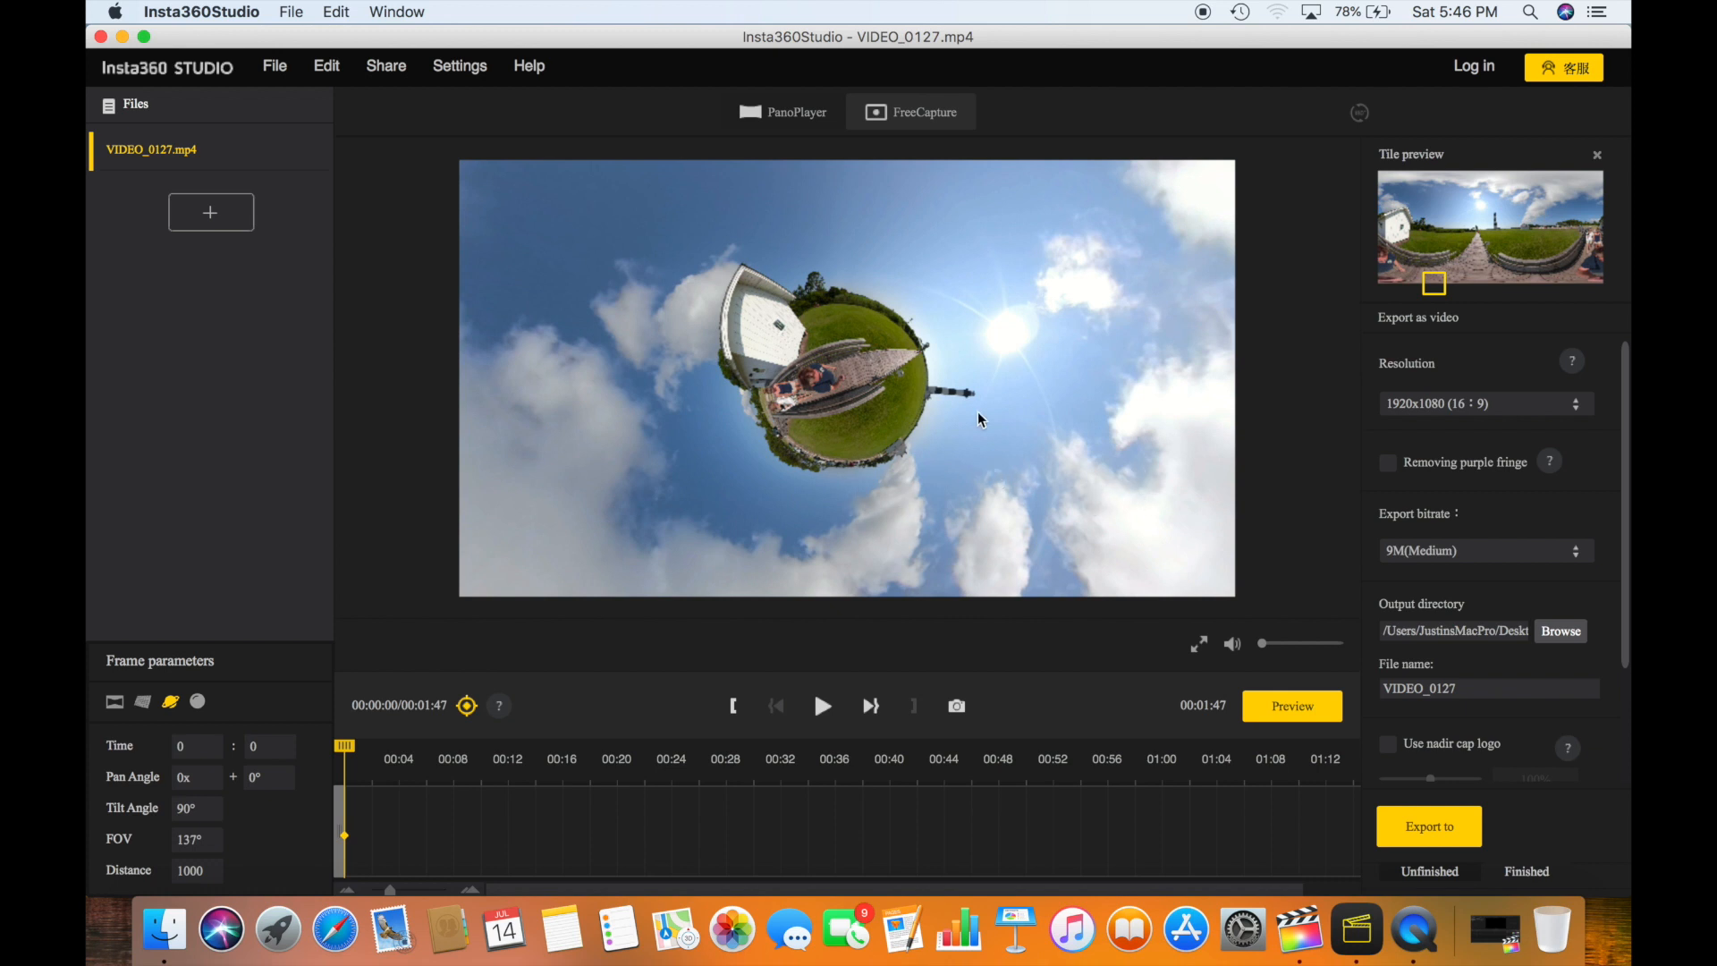
left_click_drag(1124, 512, 820, 278)
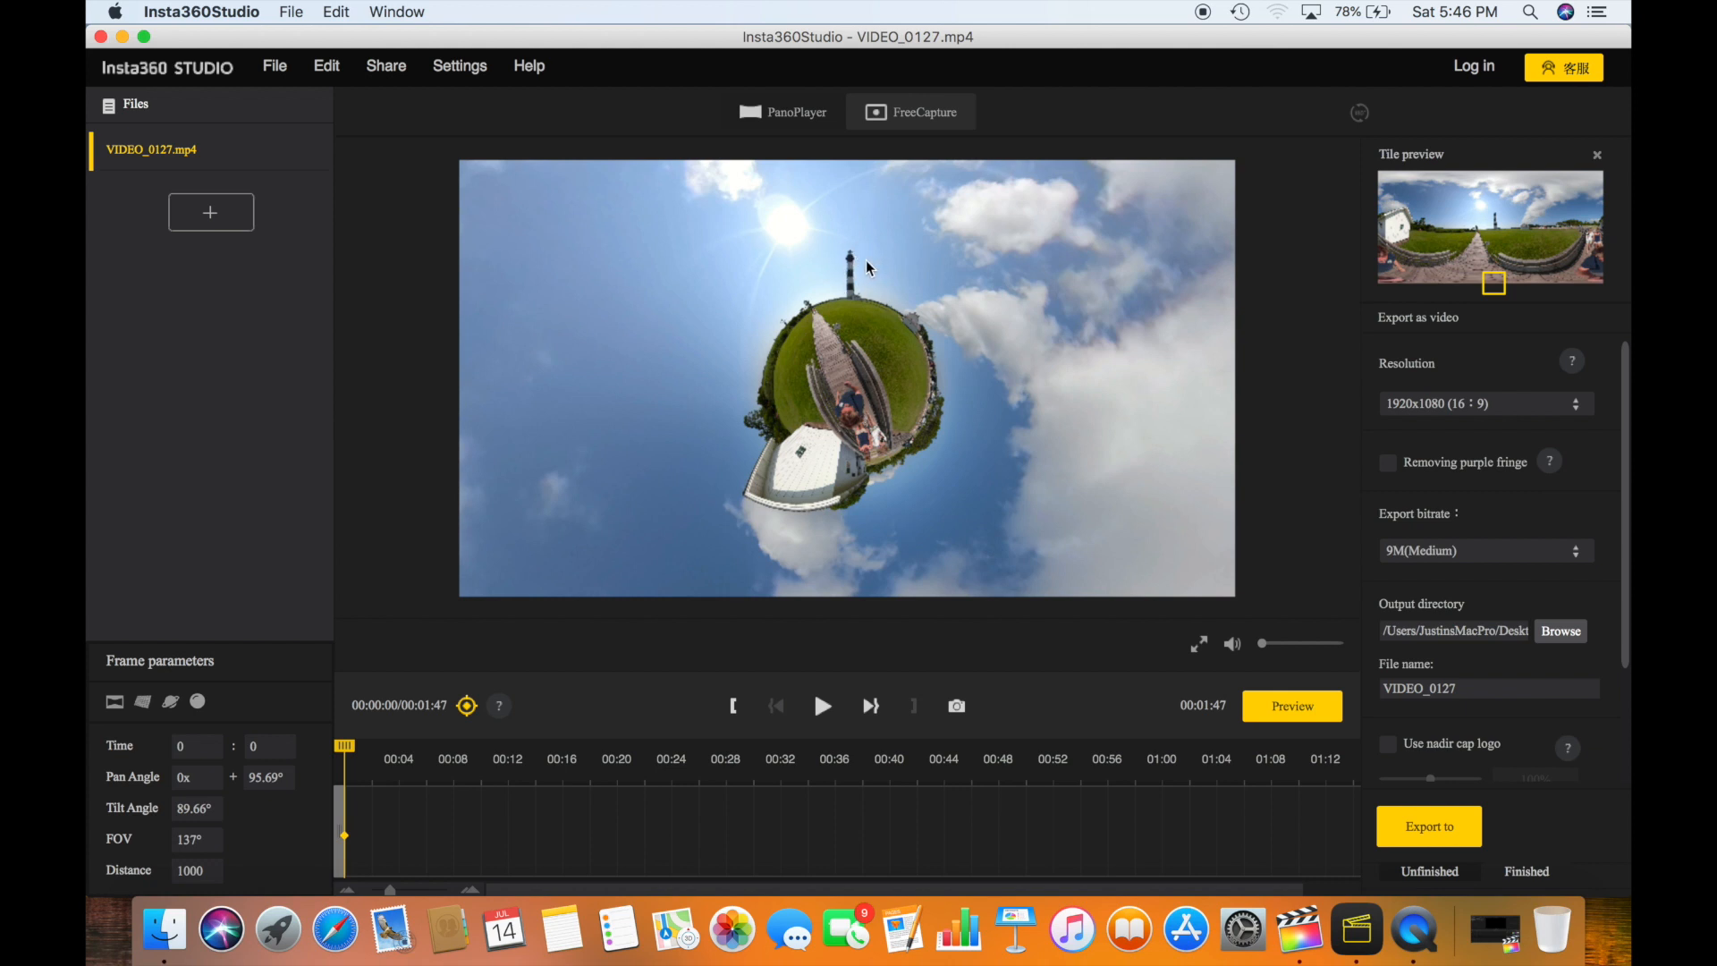
left_click_drag(893, 293, 885, 287)
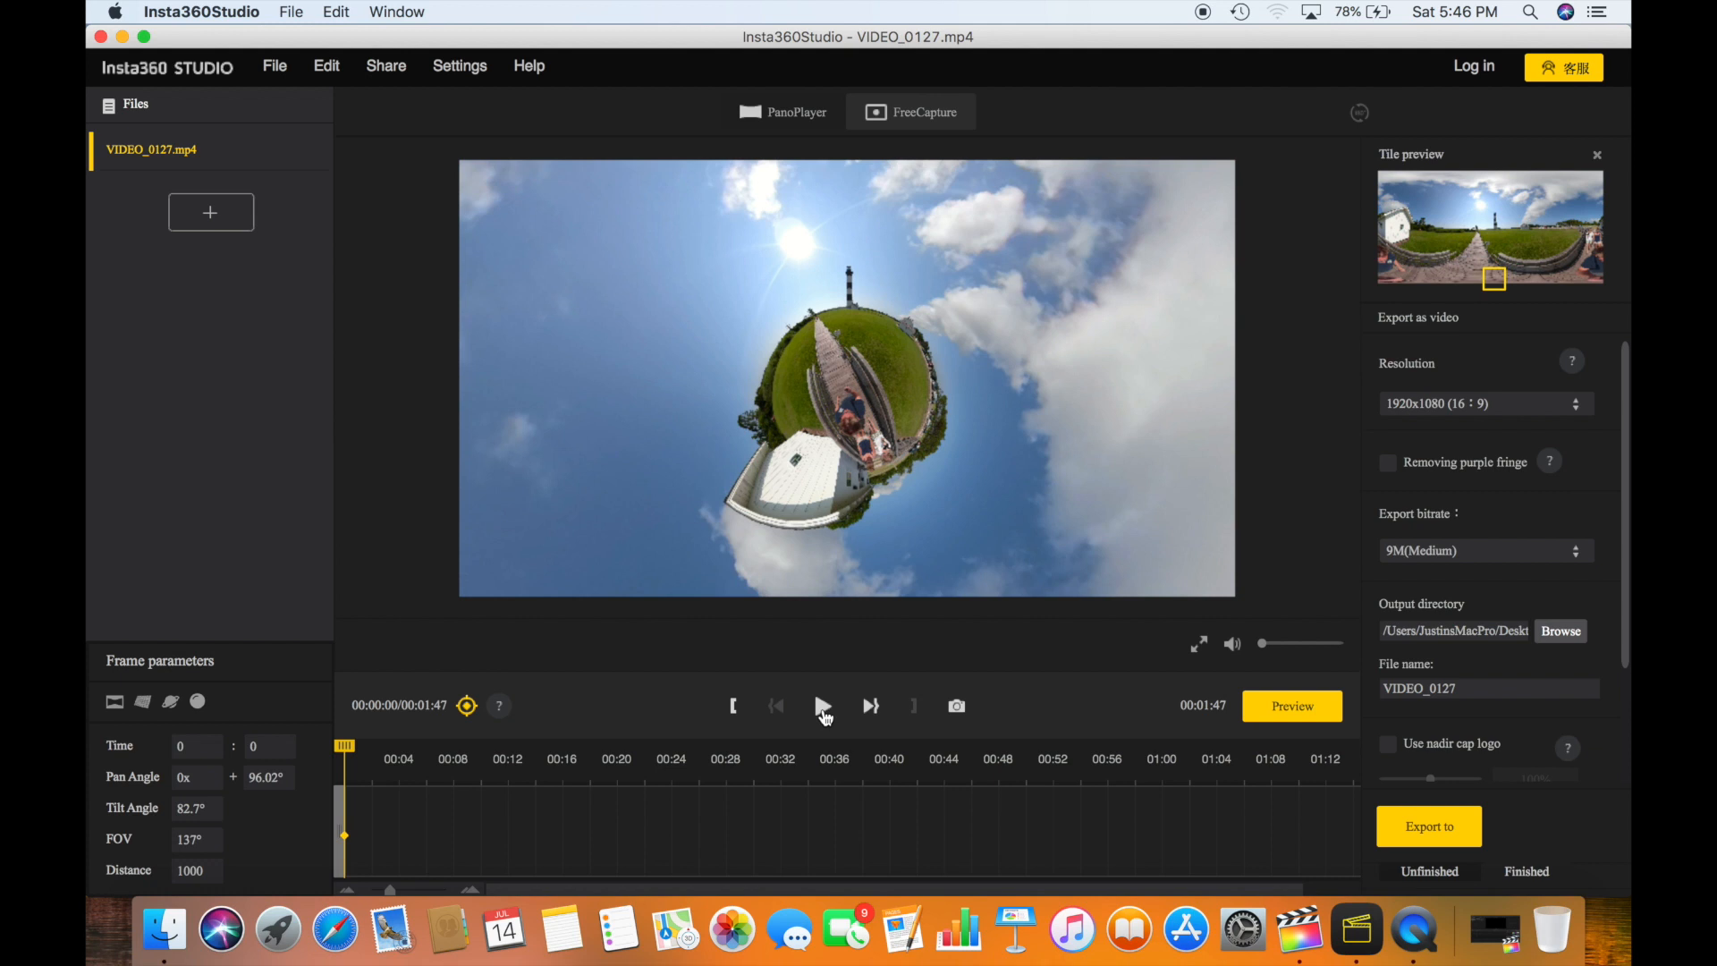
Add a keyframe at about 14 seconds with a 90° FOV perspective view of the lighthouse, at about 91.49° pan and -18.07° tilt
left_click(823, 706)
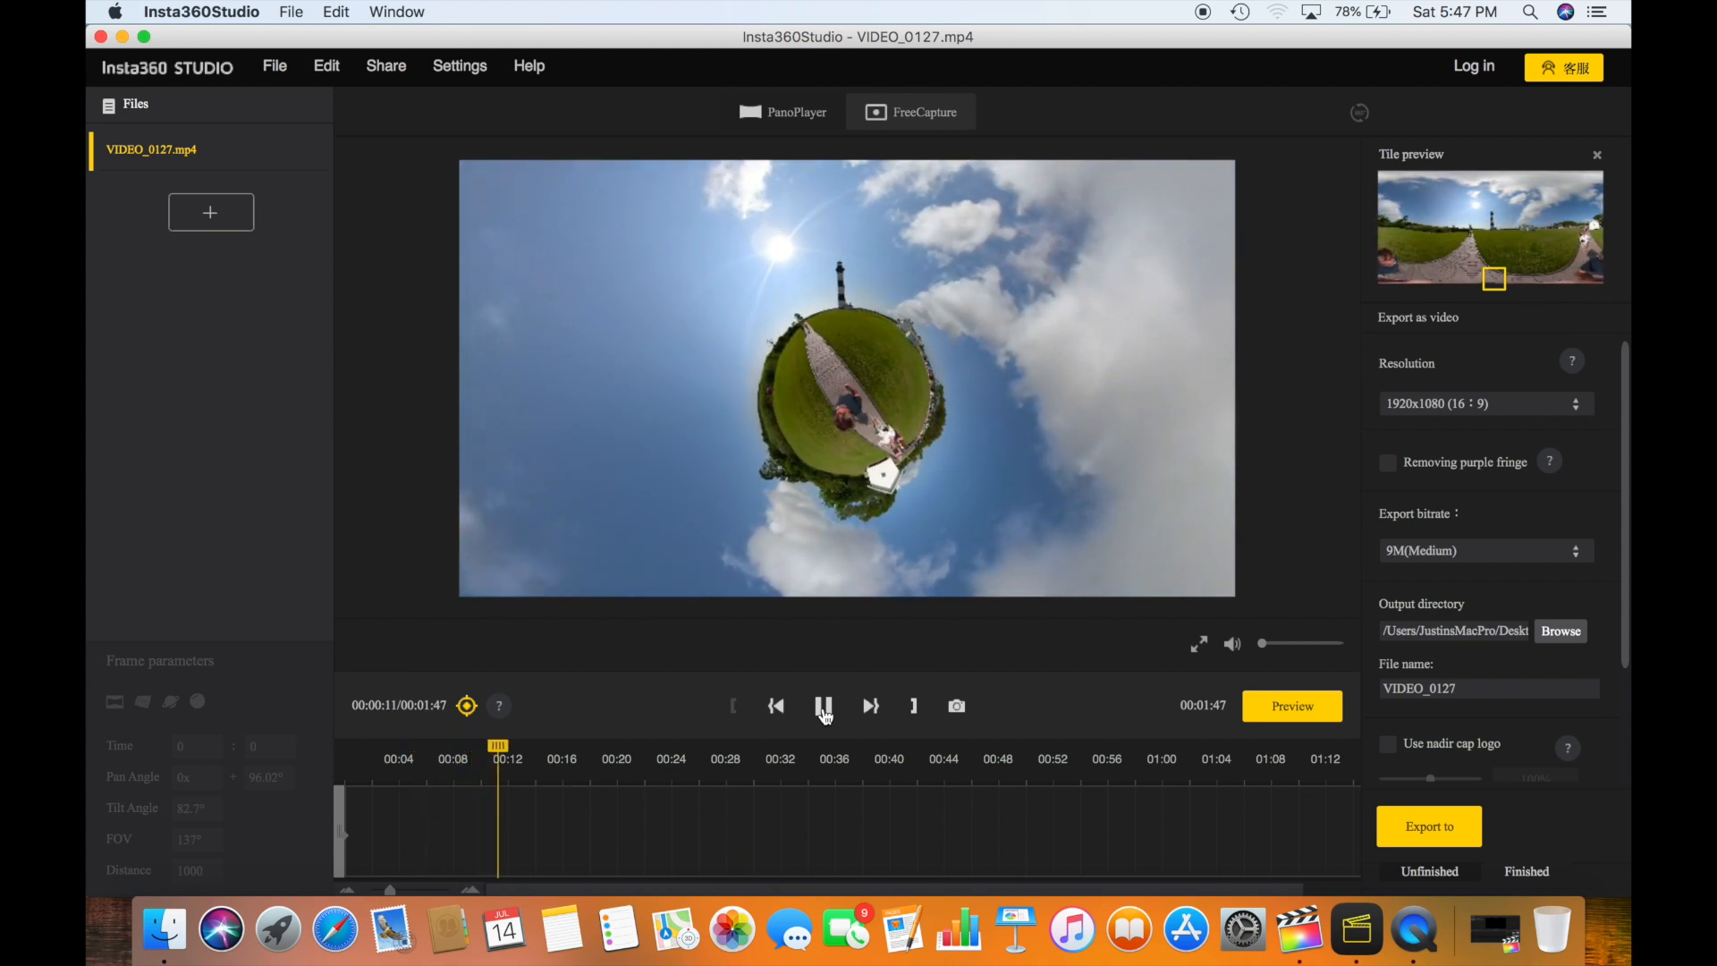
left_click(824, 708)
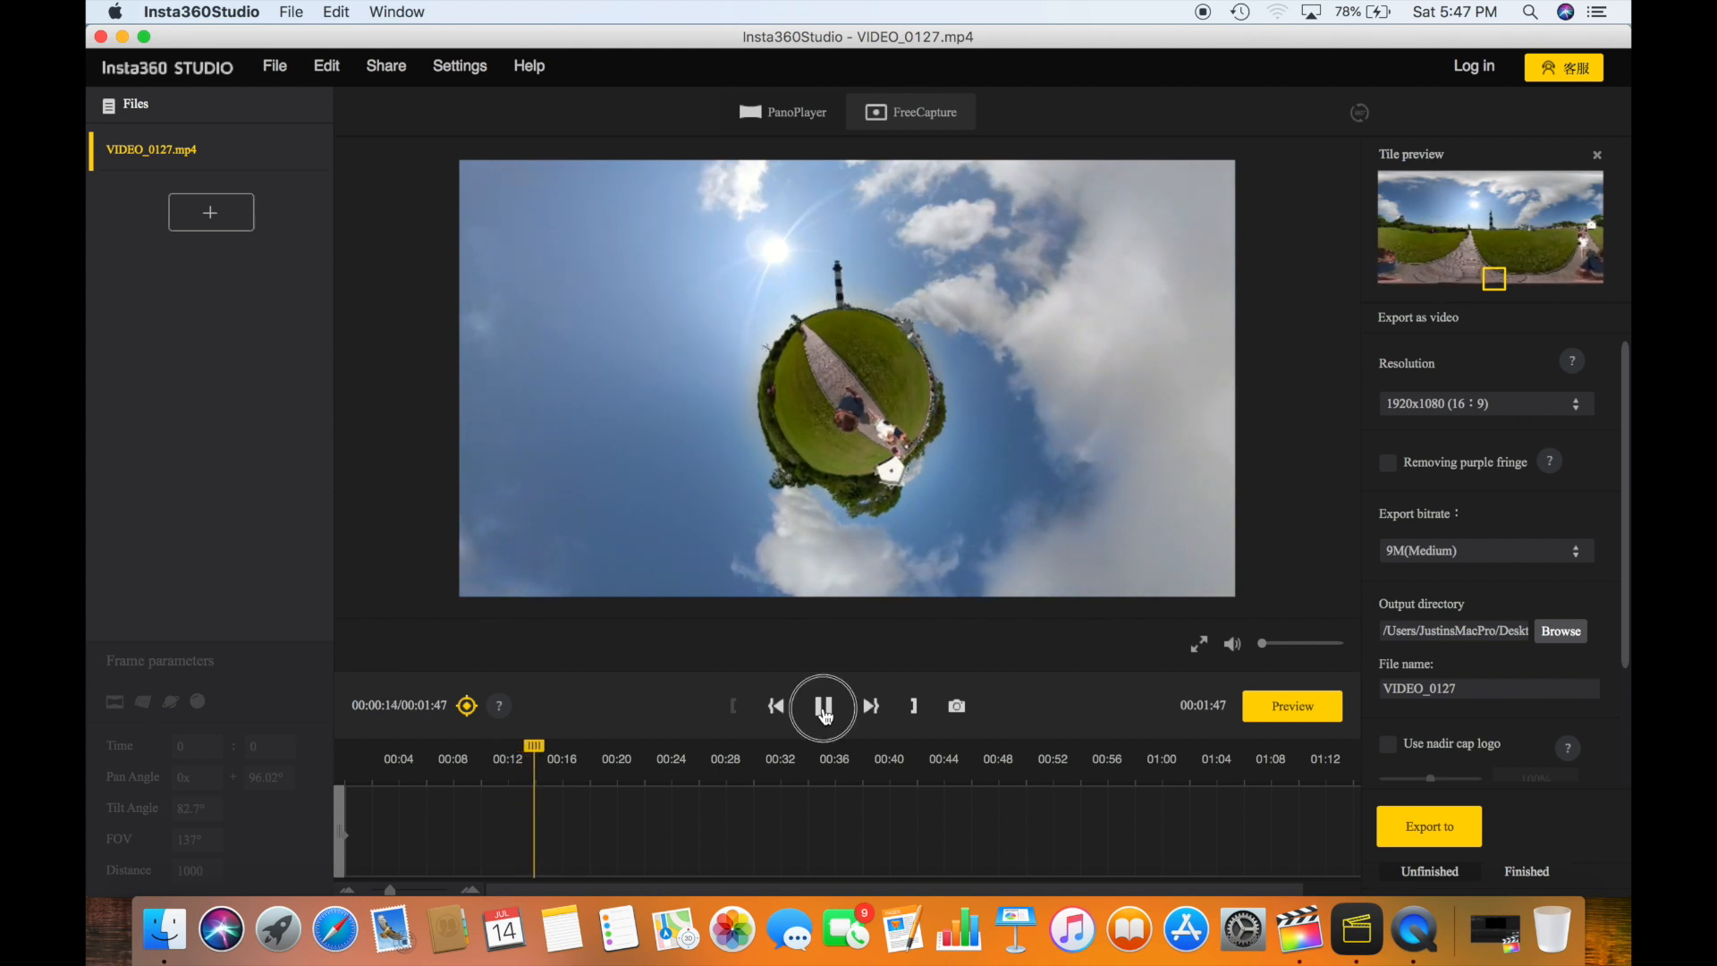
left_click(467, 707)
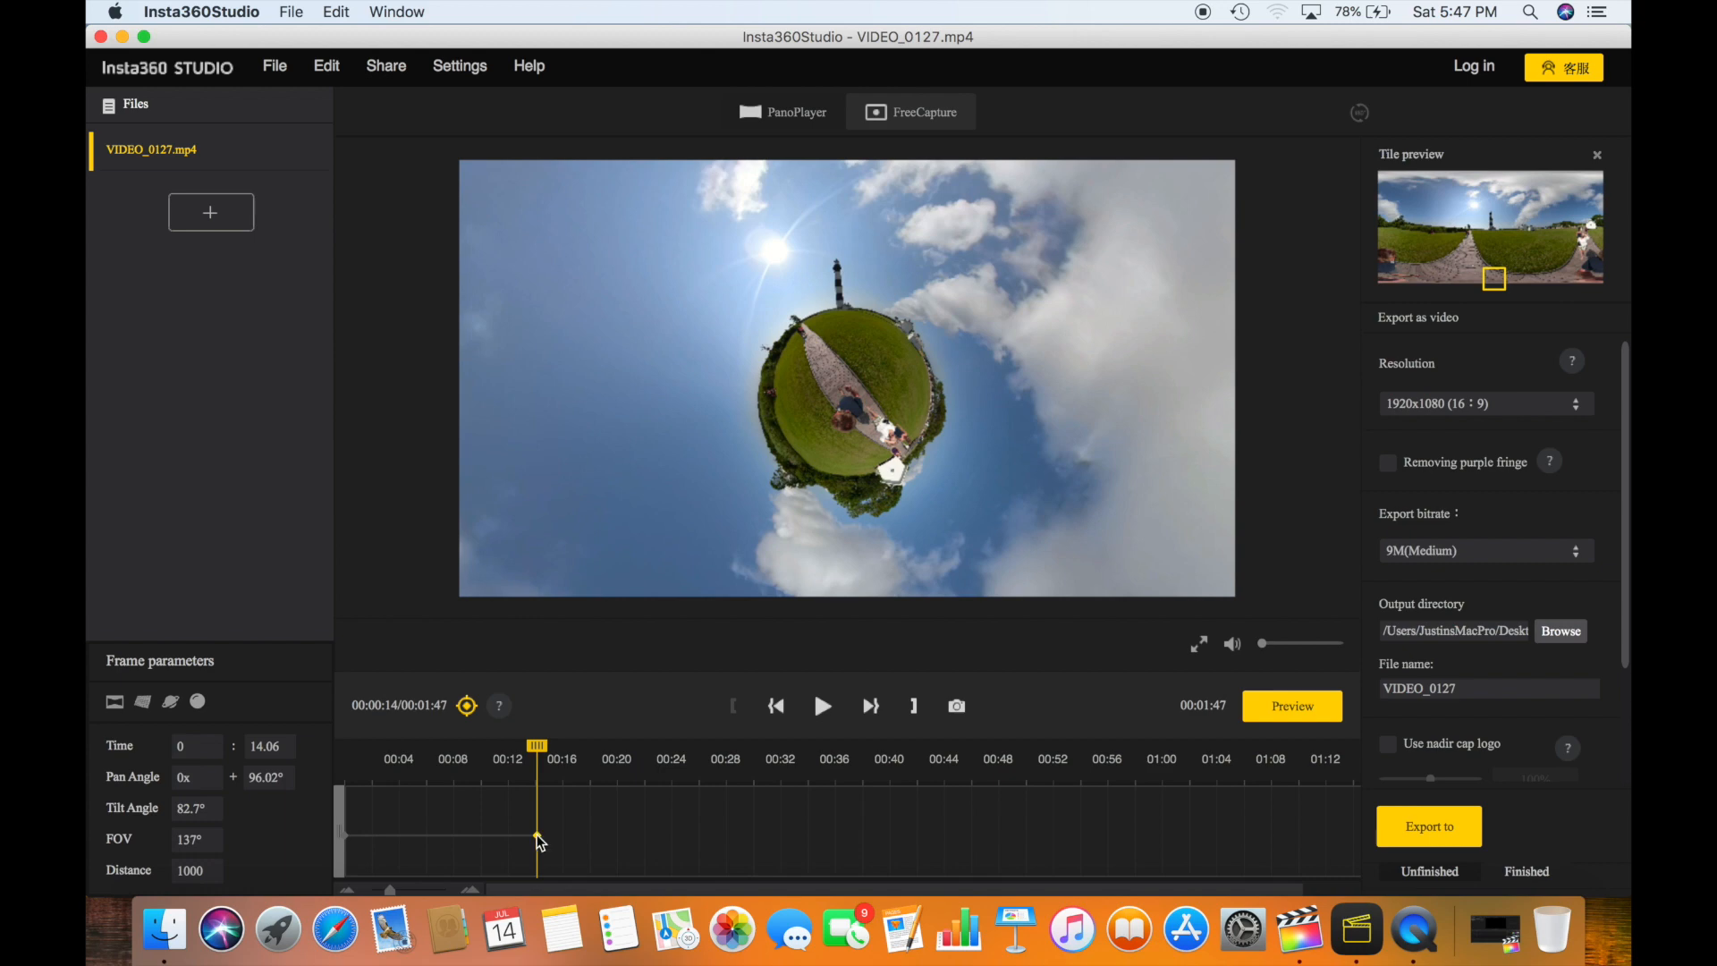
left_click(143, 703)
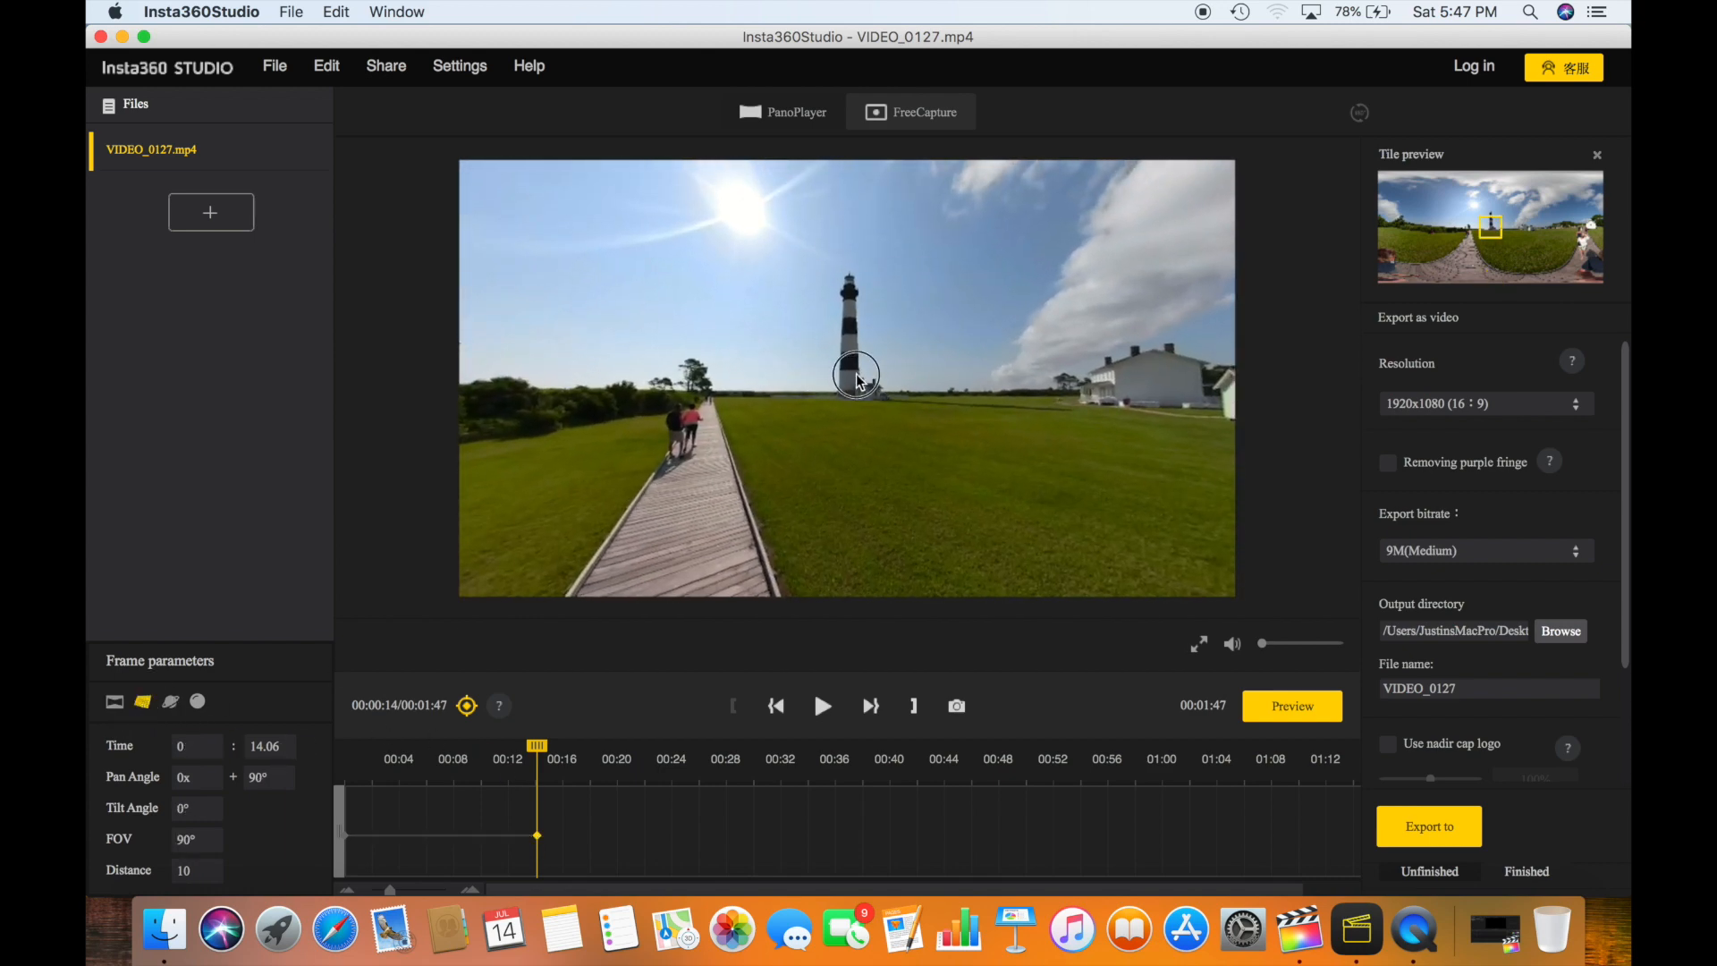
left_click_drag(850, 399, 861, 358)
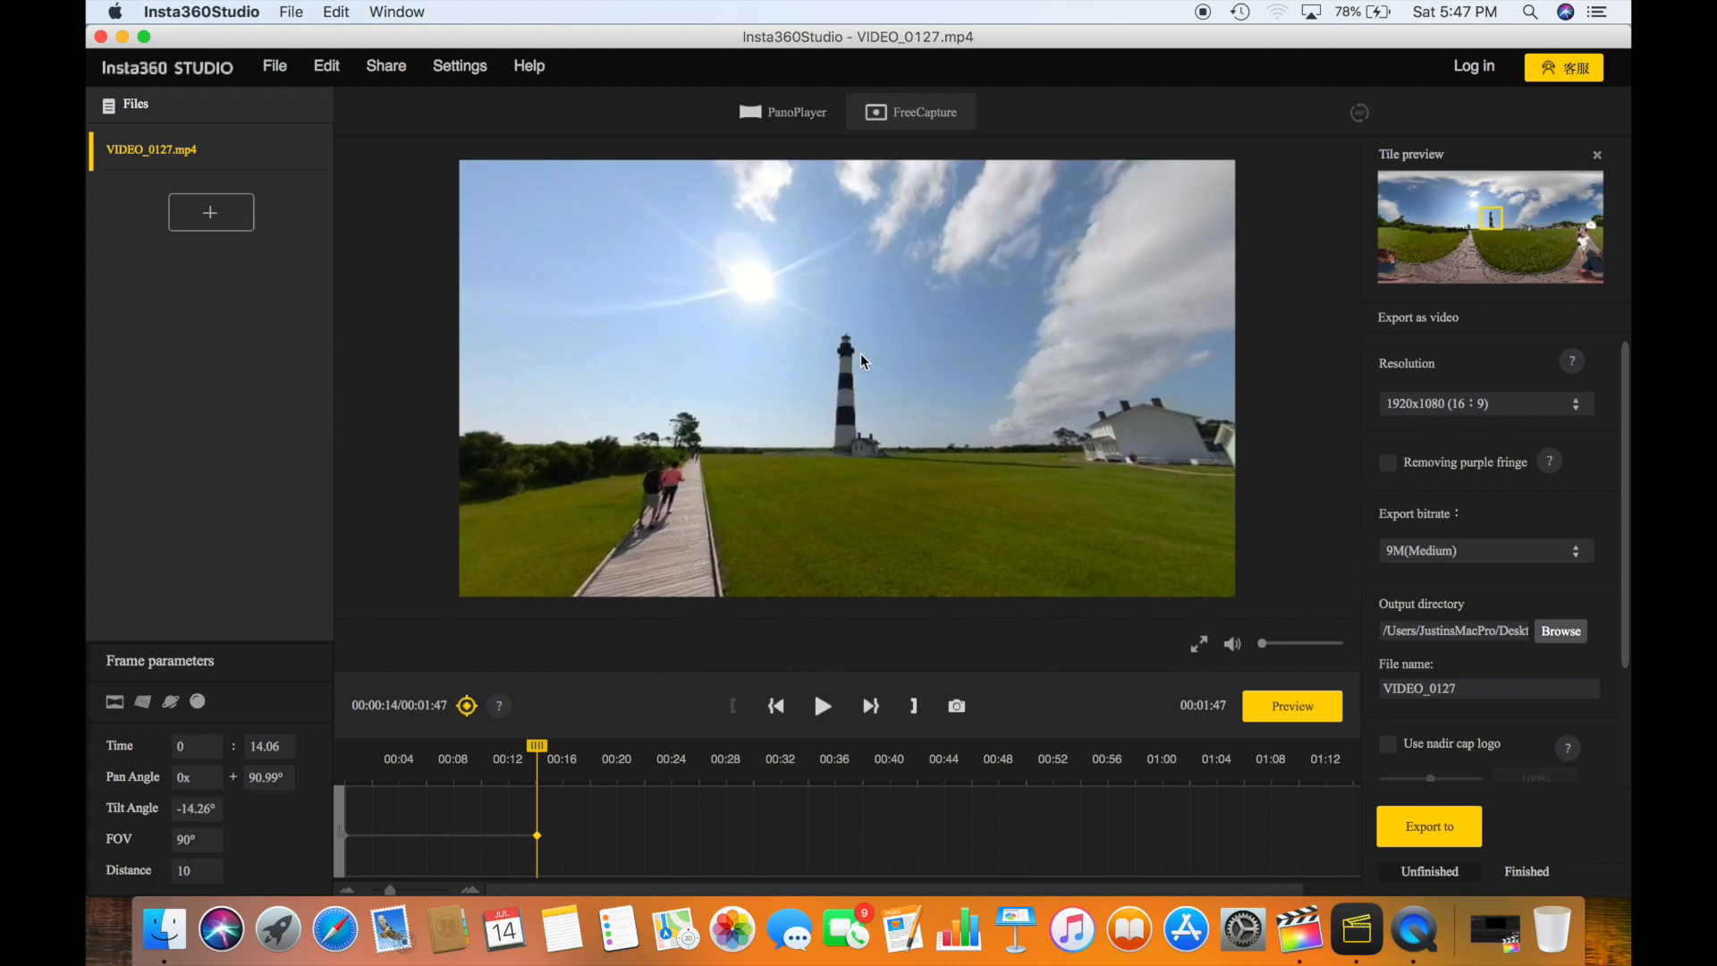
left_click_drag(825, 331, 837, 373)
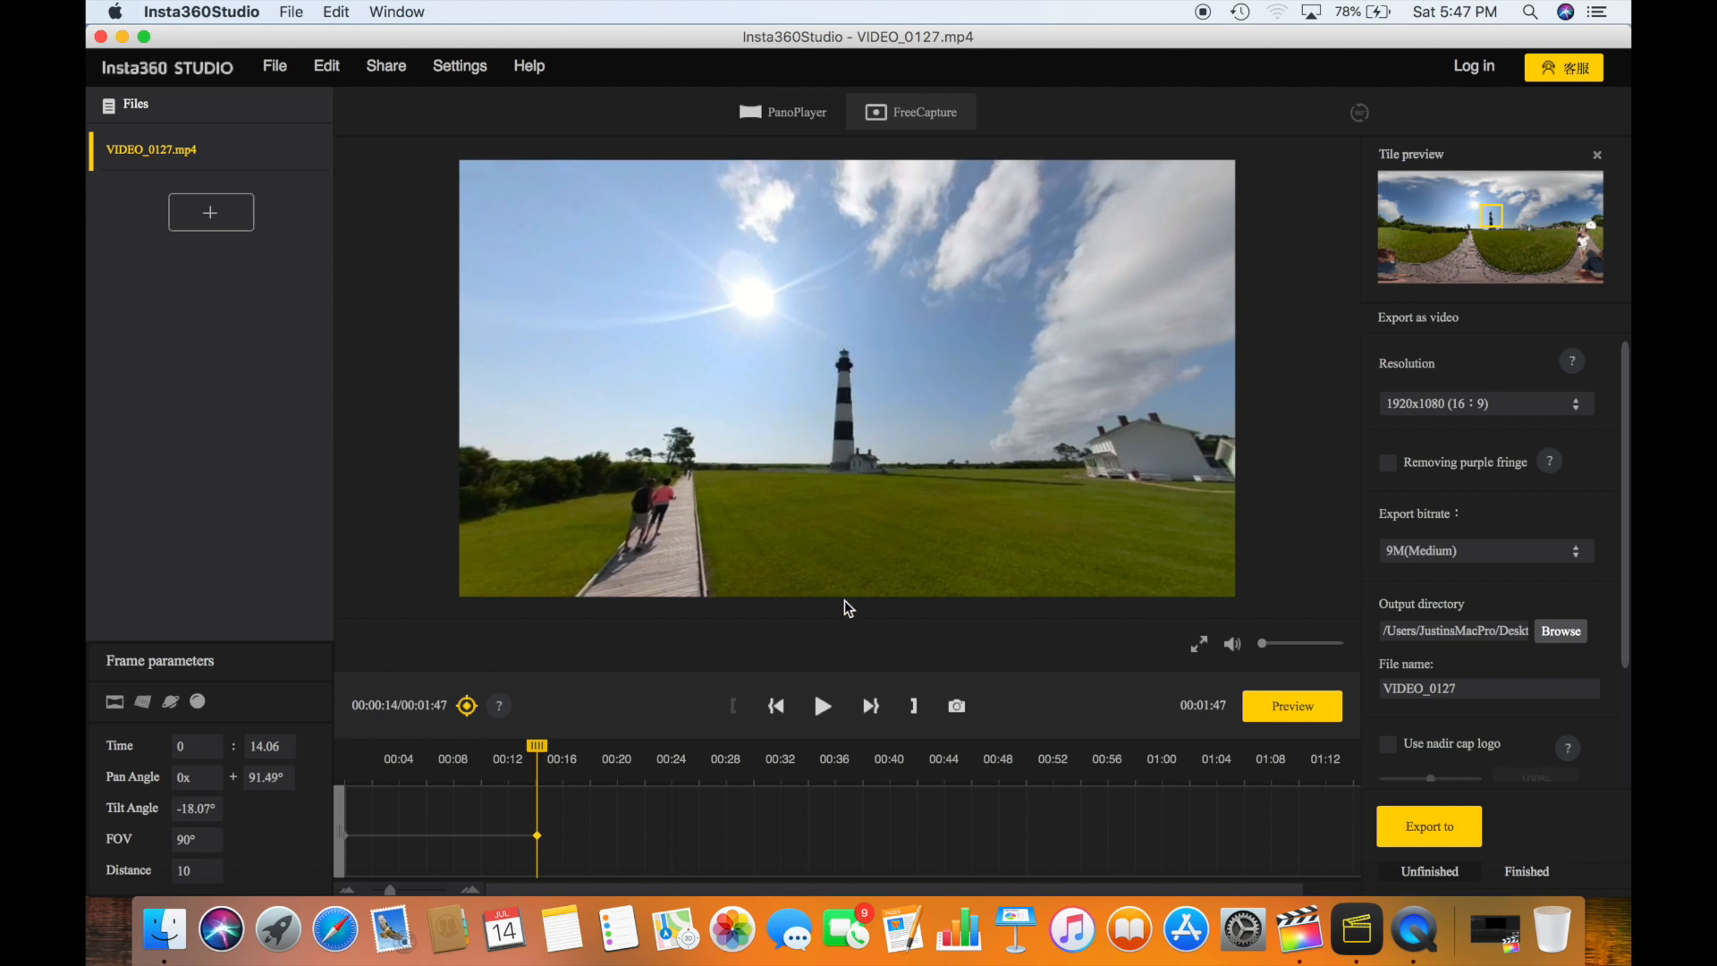
Play the video from the start to review the transition between the first two keyframes
left_click_drag(536, 744, 338, 769)
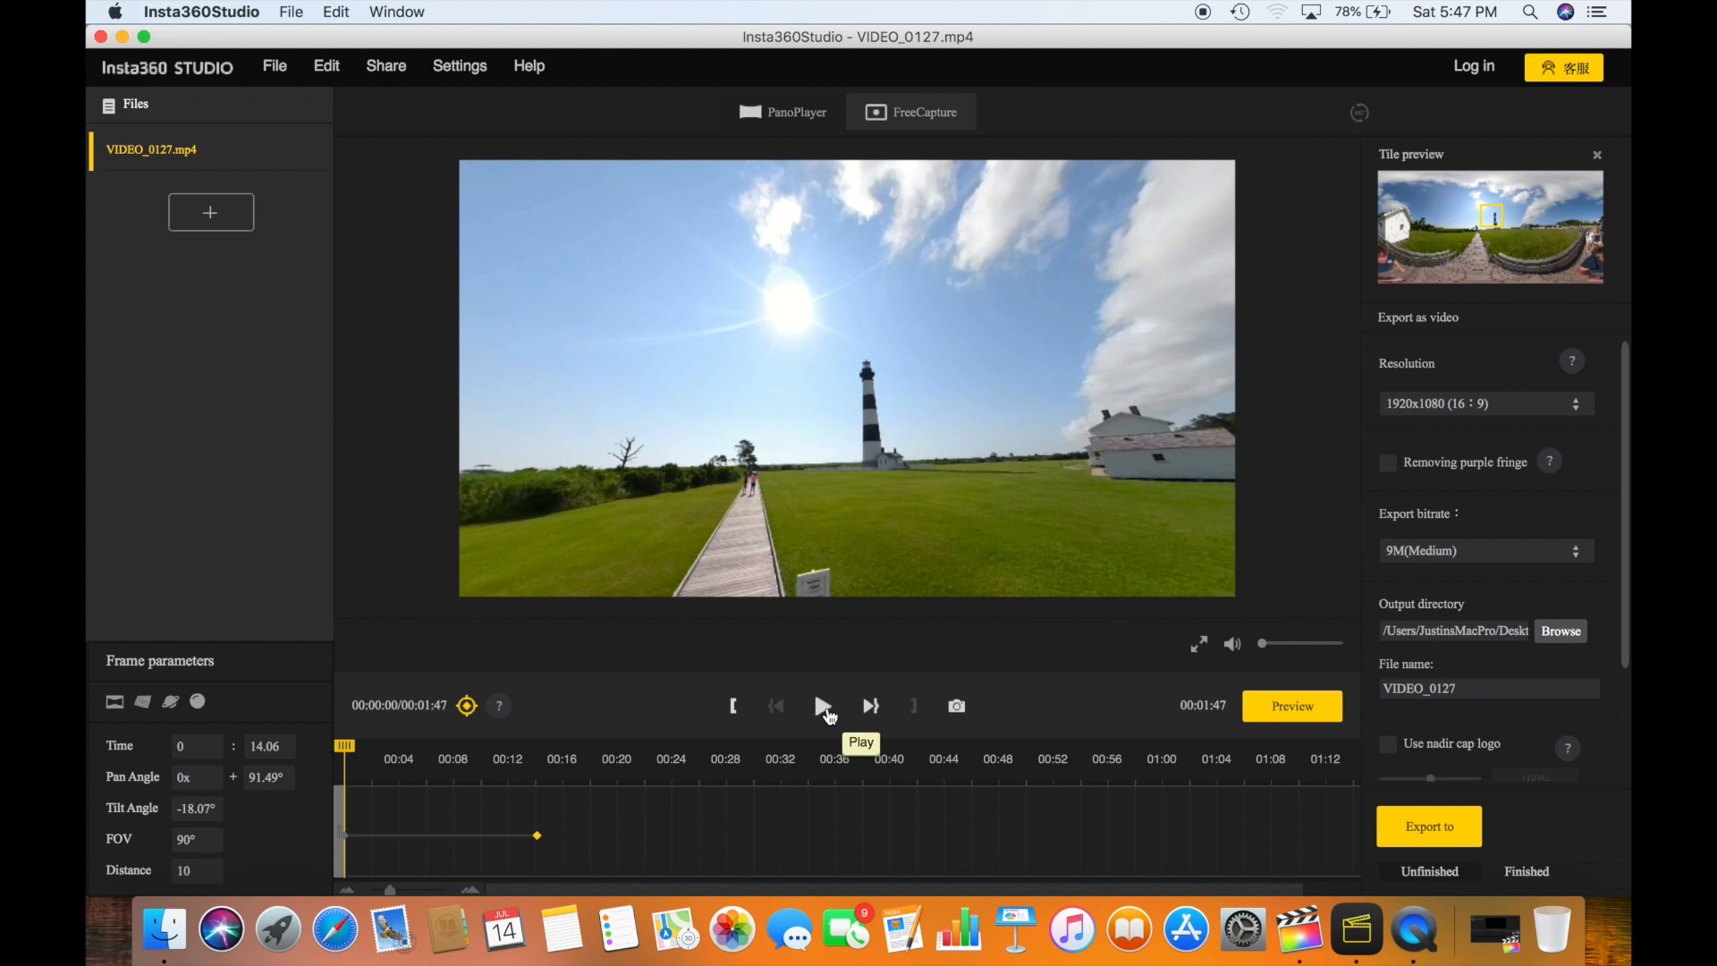
left_click(823, 707)
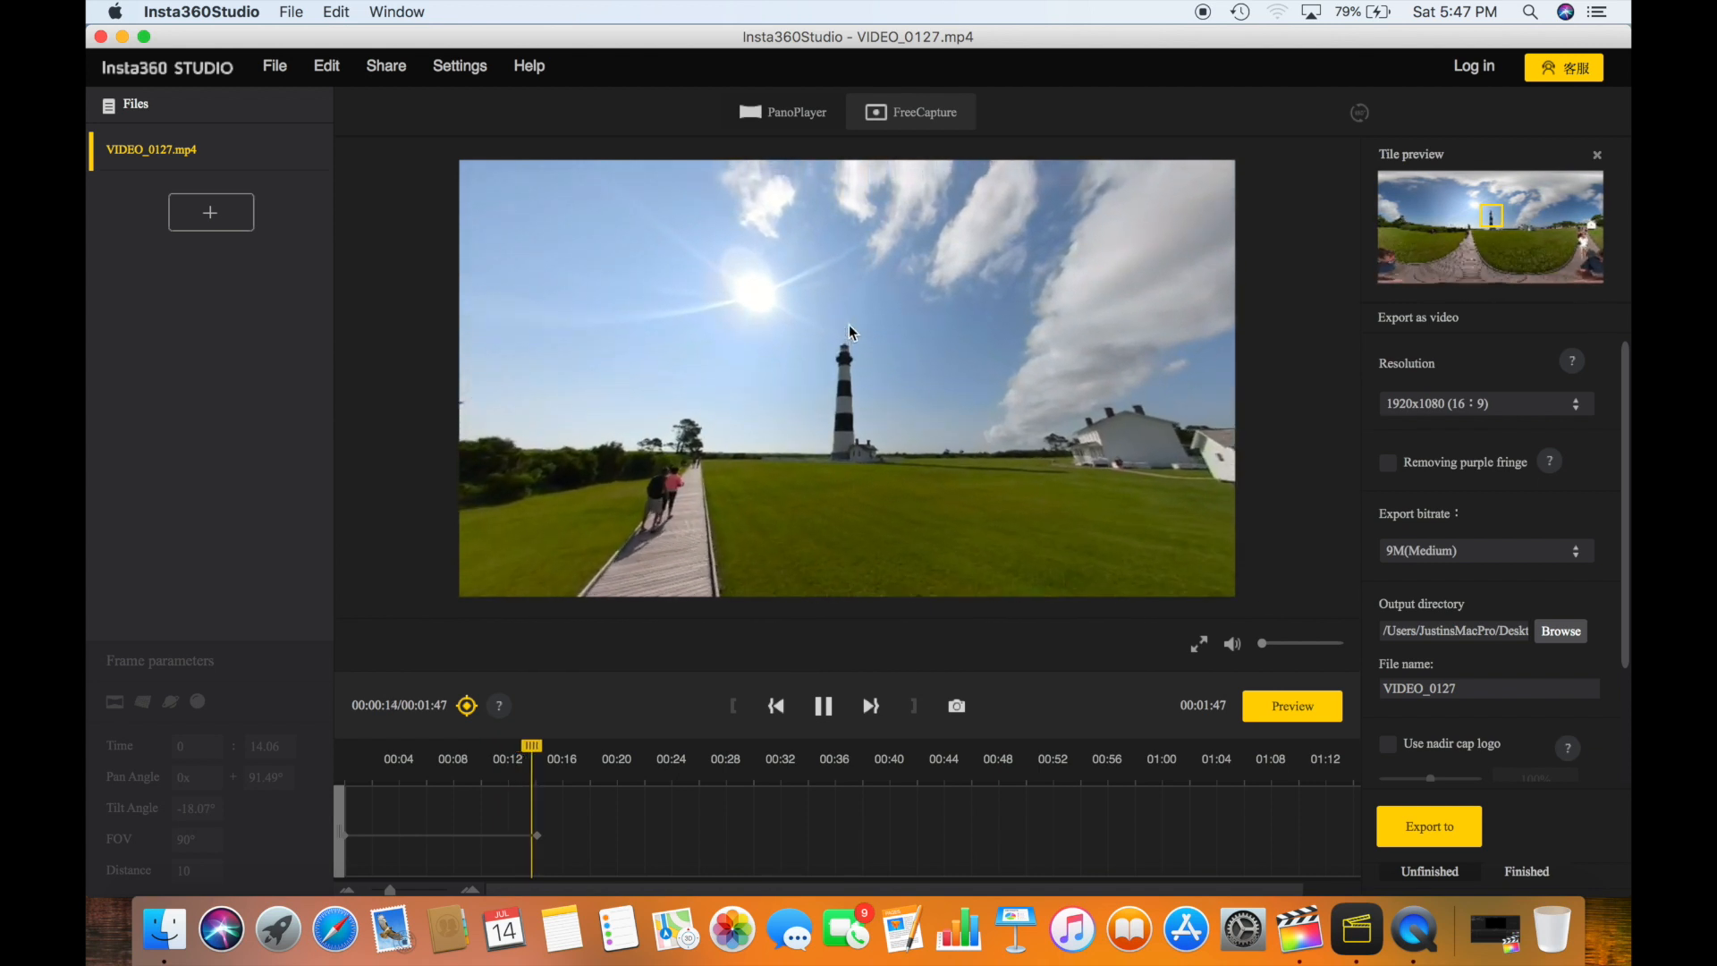
left_click(824, 713)
Add a keyframe at about 1:38 and centre the lighthouse in its view, at about 108.07° pan and -26.86° tilt
left_click_drag(576, 751, 1249, 793)
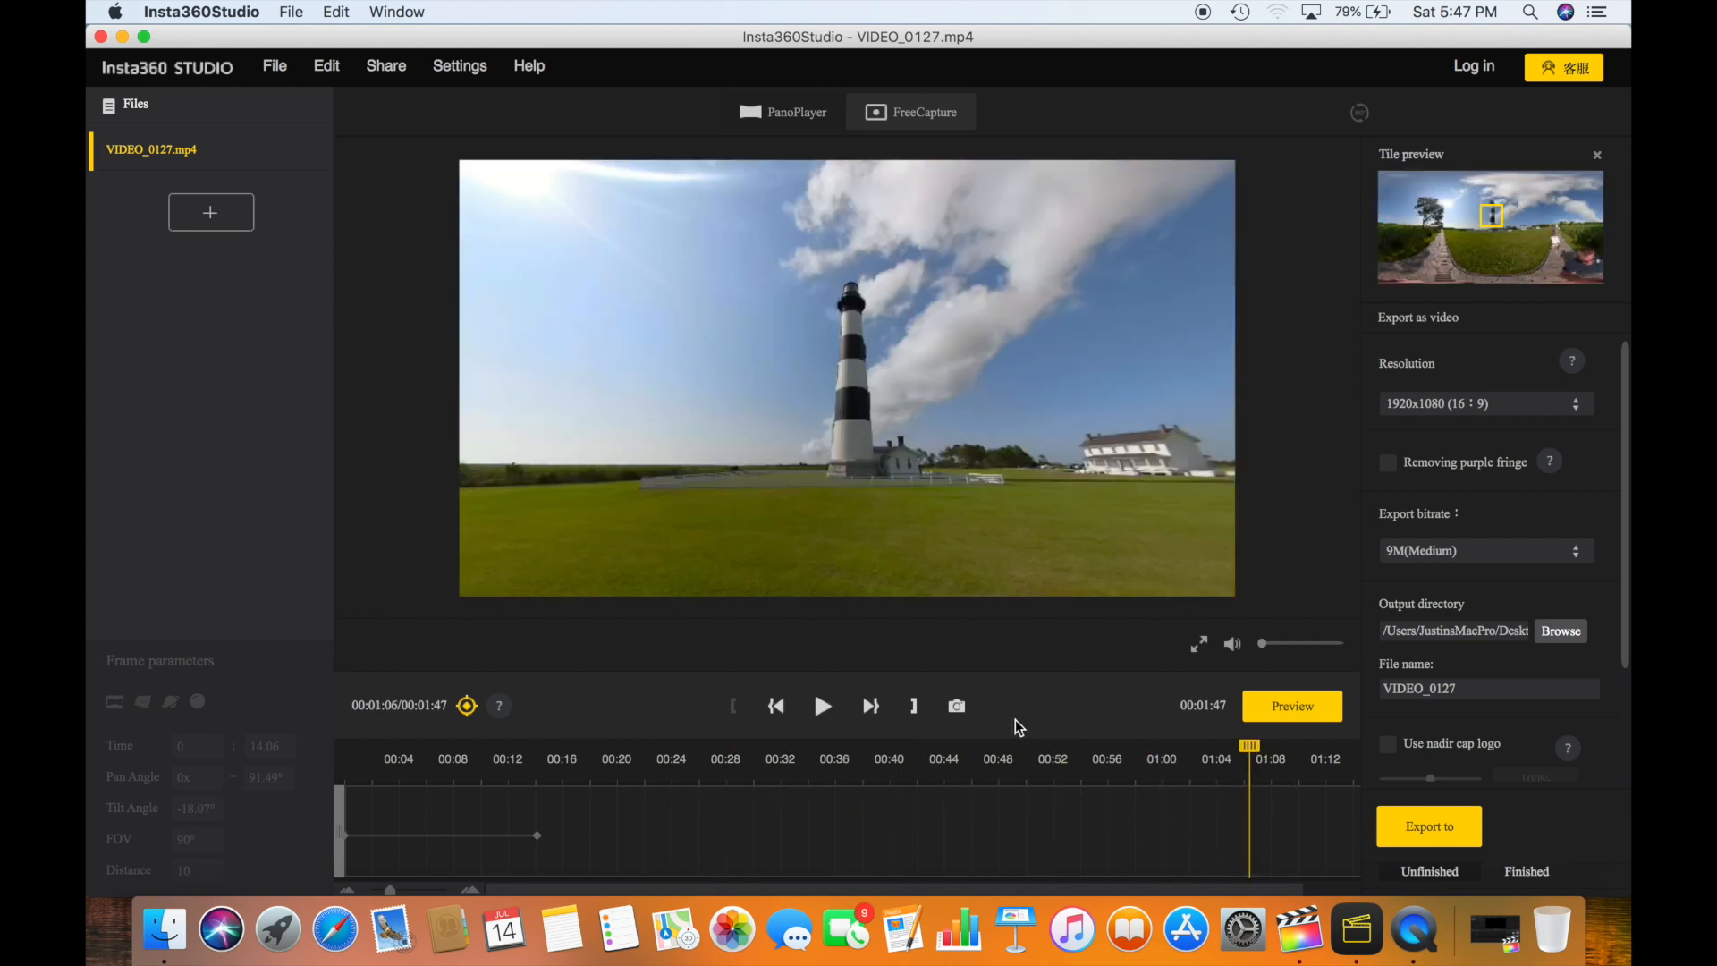
left_click_drag(554, 889, 744, 831)
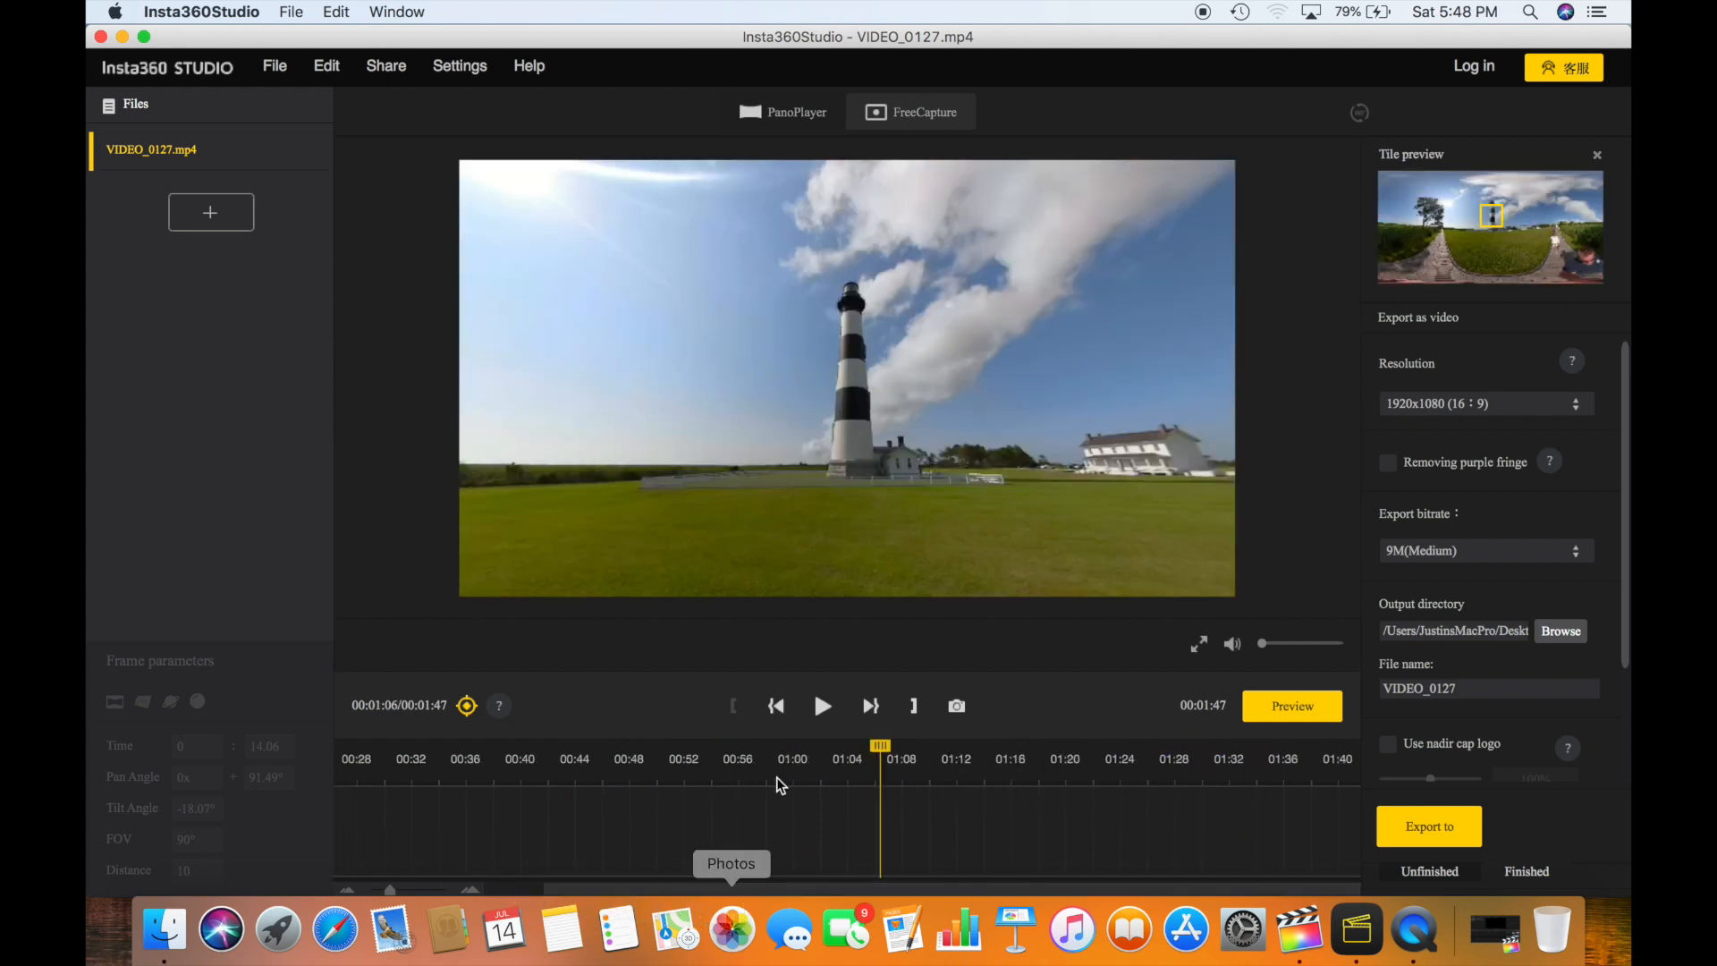
left_click_drag(880, 747, 1319, 786)
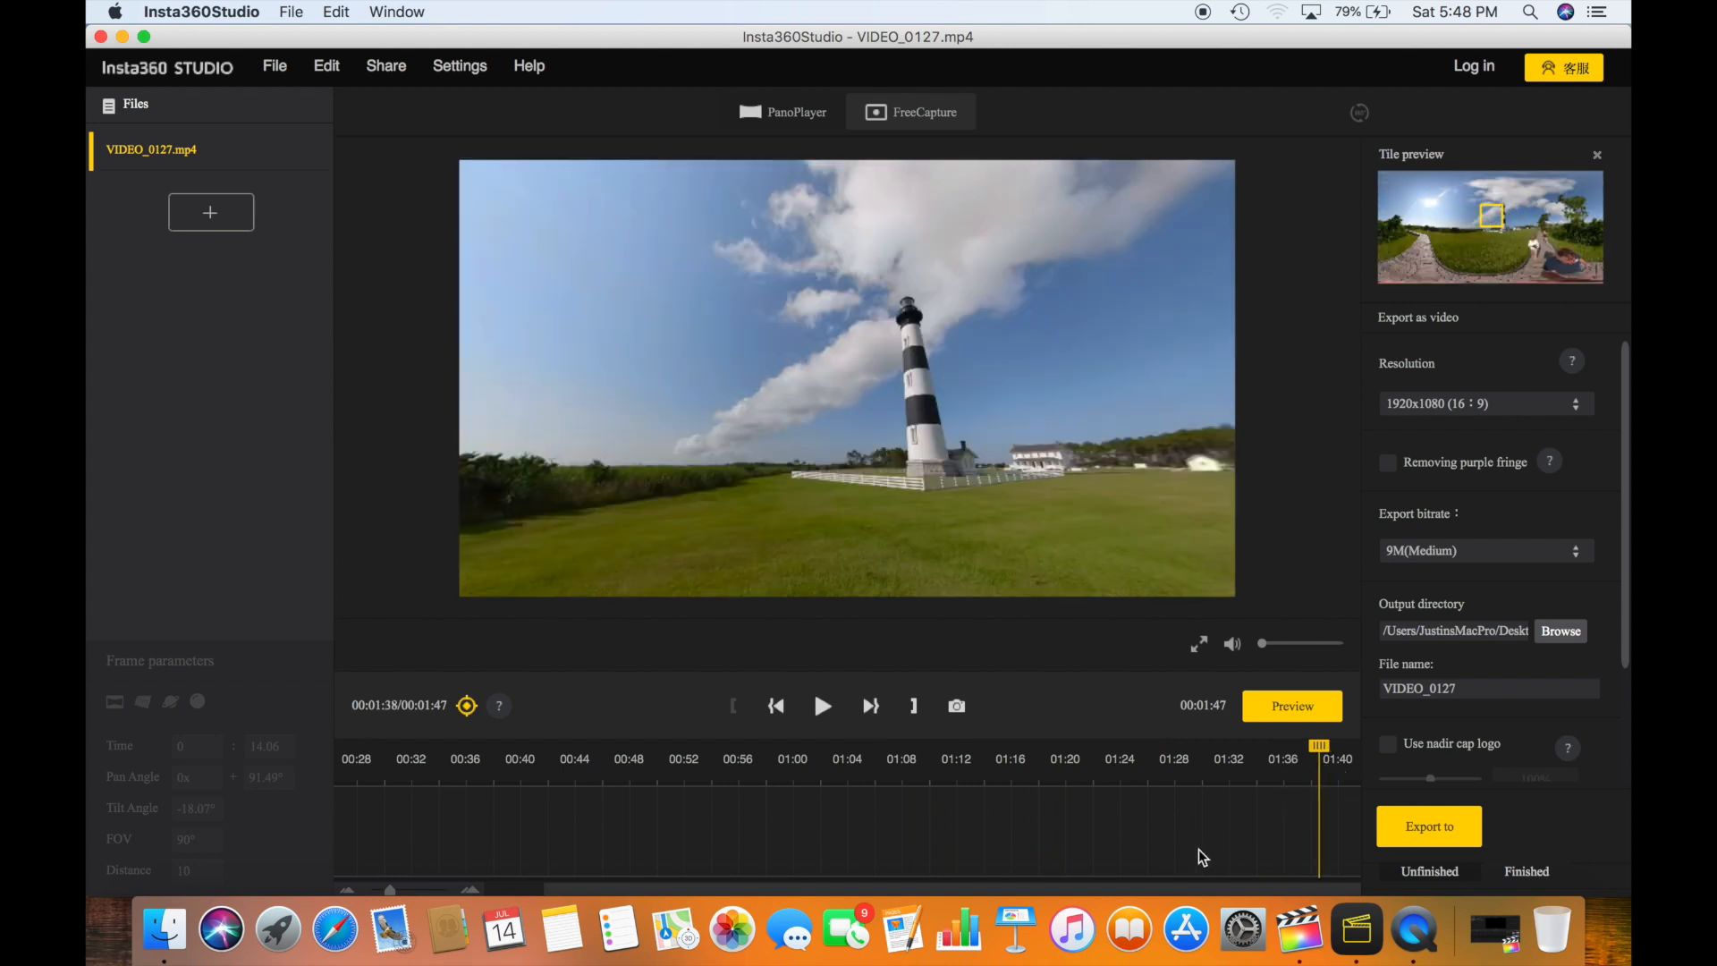
scroll(1242, 804, "right", 3)
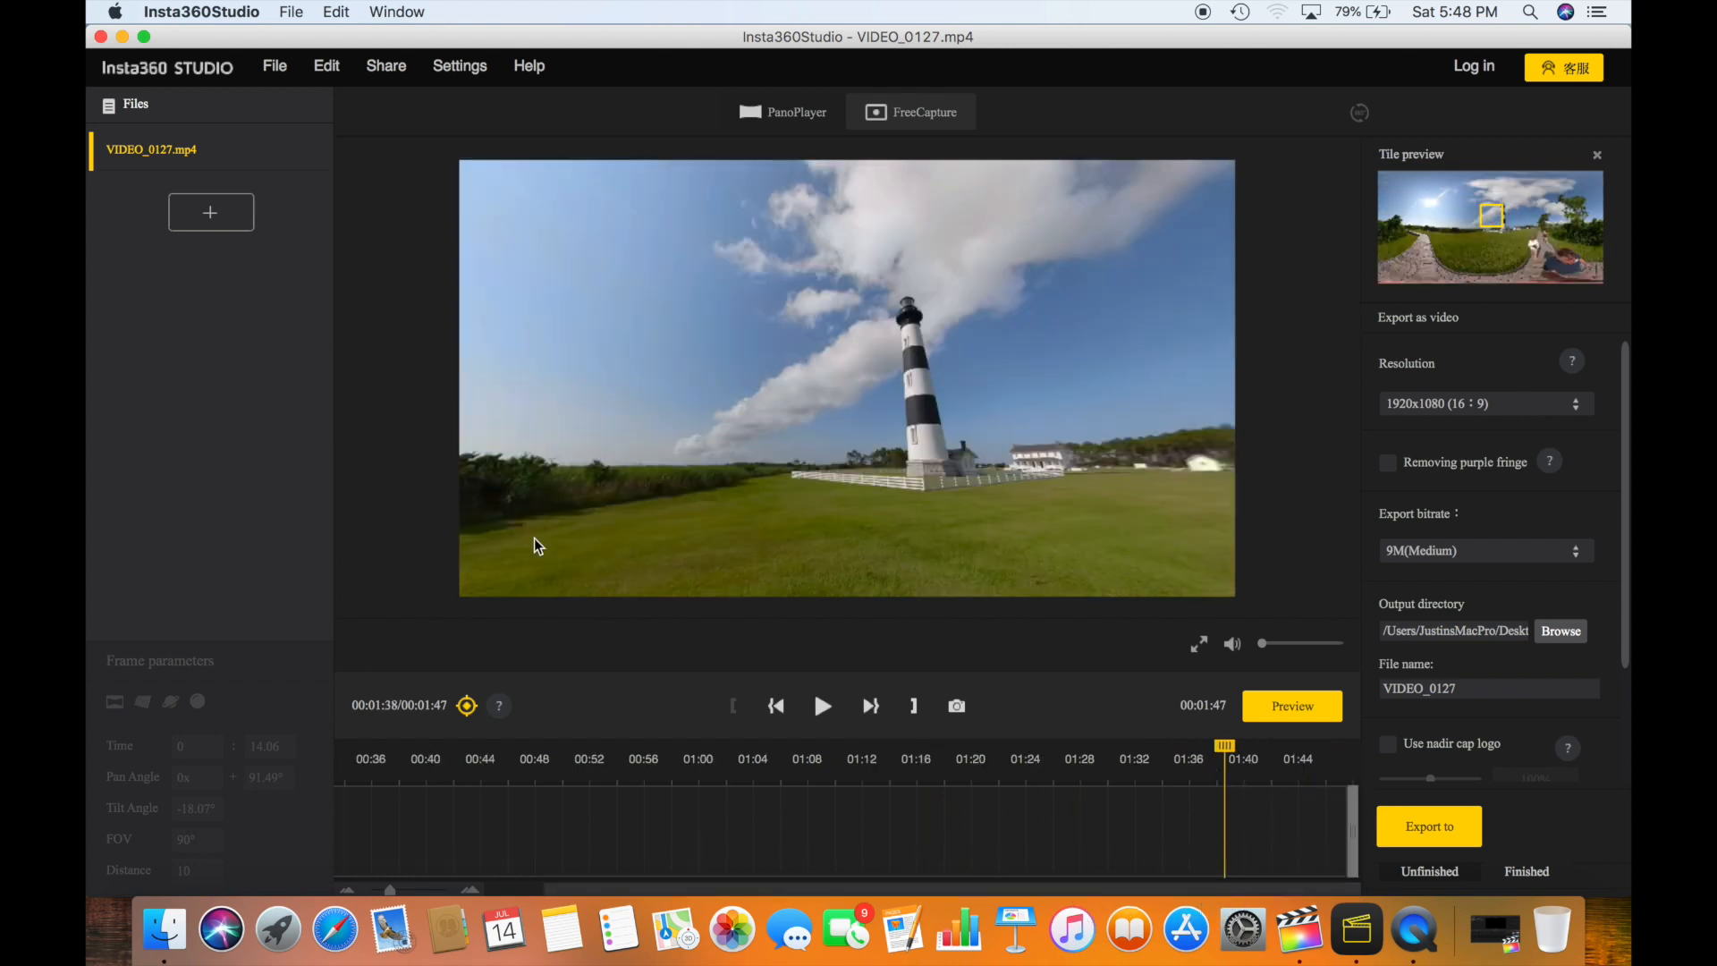
left_click(466, 706)
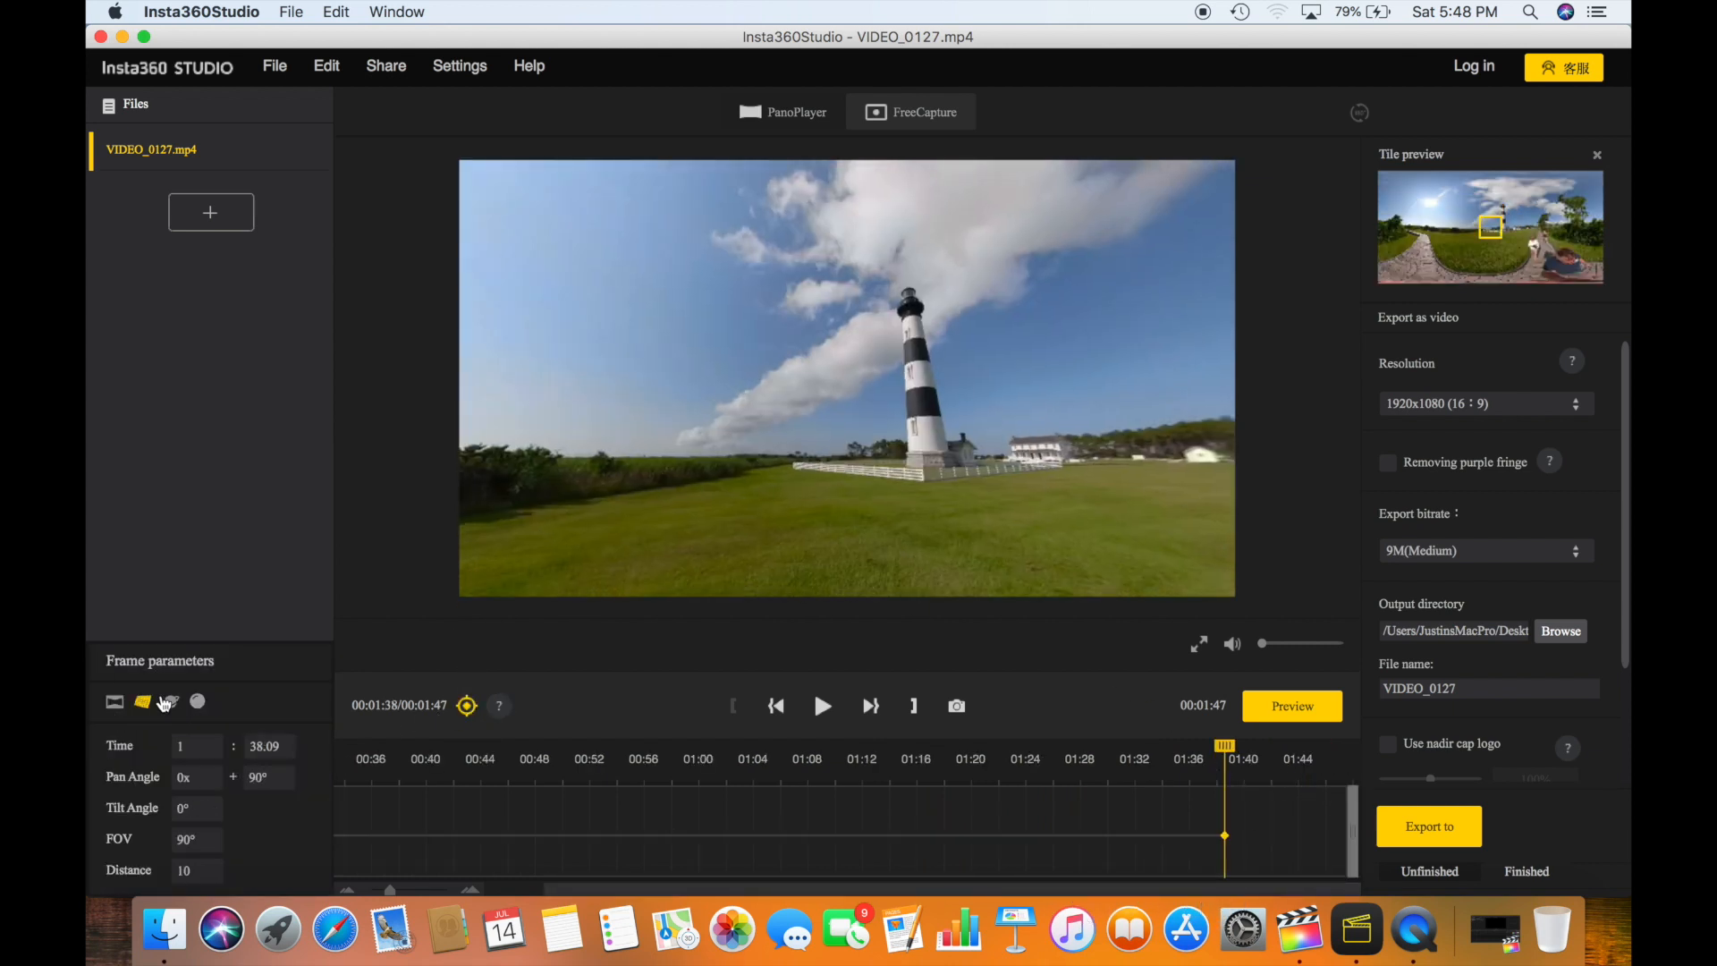
left_click_drag(1102, 375, 890, 422)
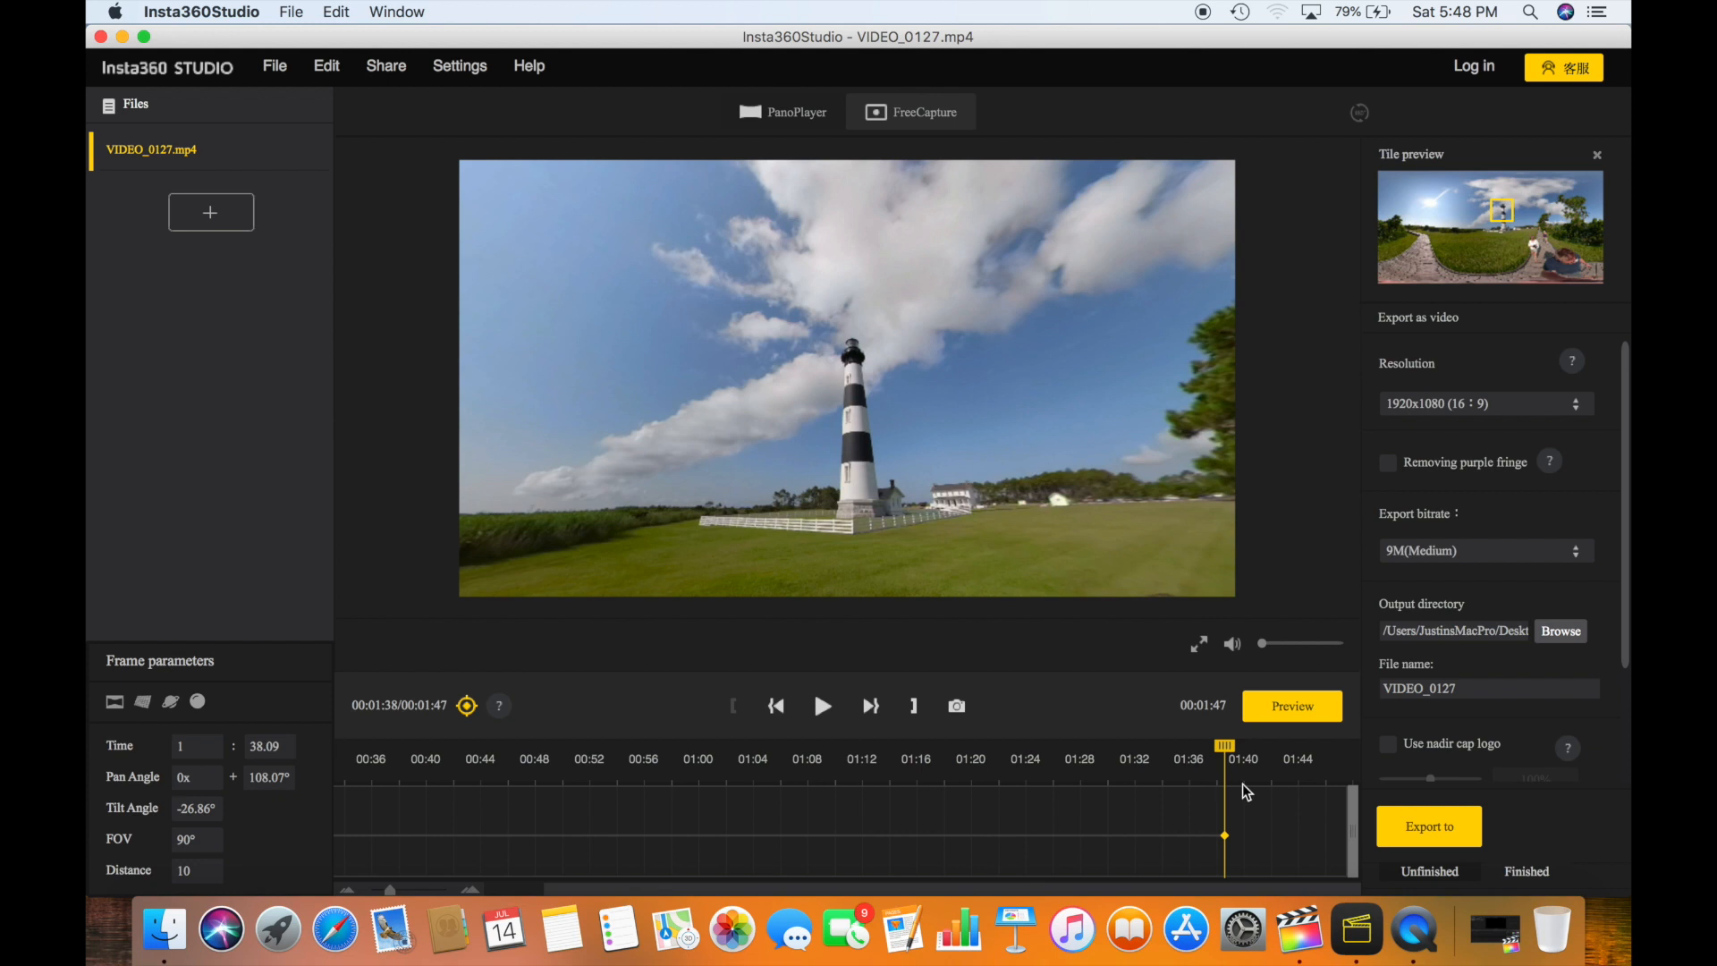
Play the video from the beginning to check the lighthouse framing, and inspect the timeline up to the last keyframe
left_click_drag(1229, 758, 107, 835)
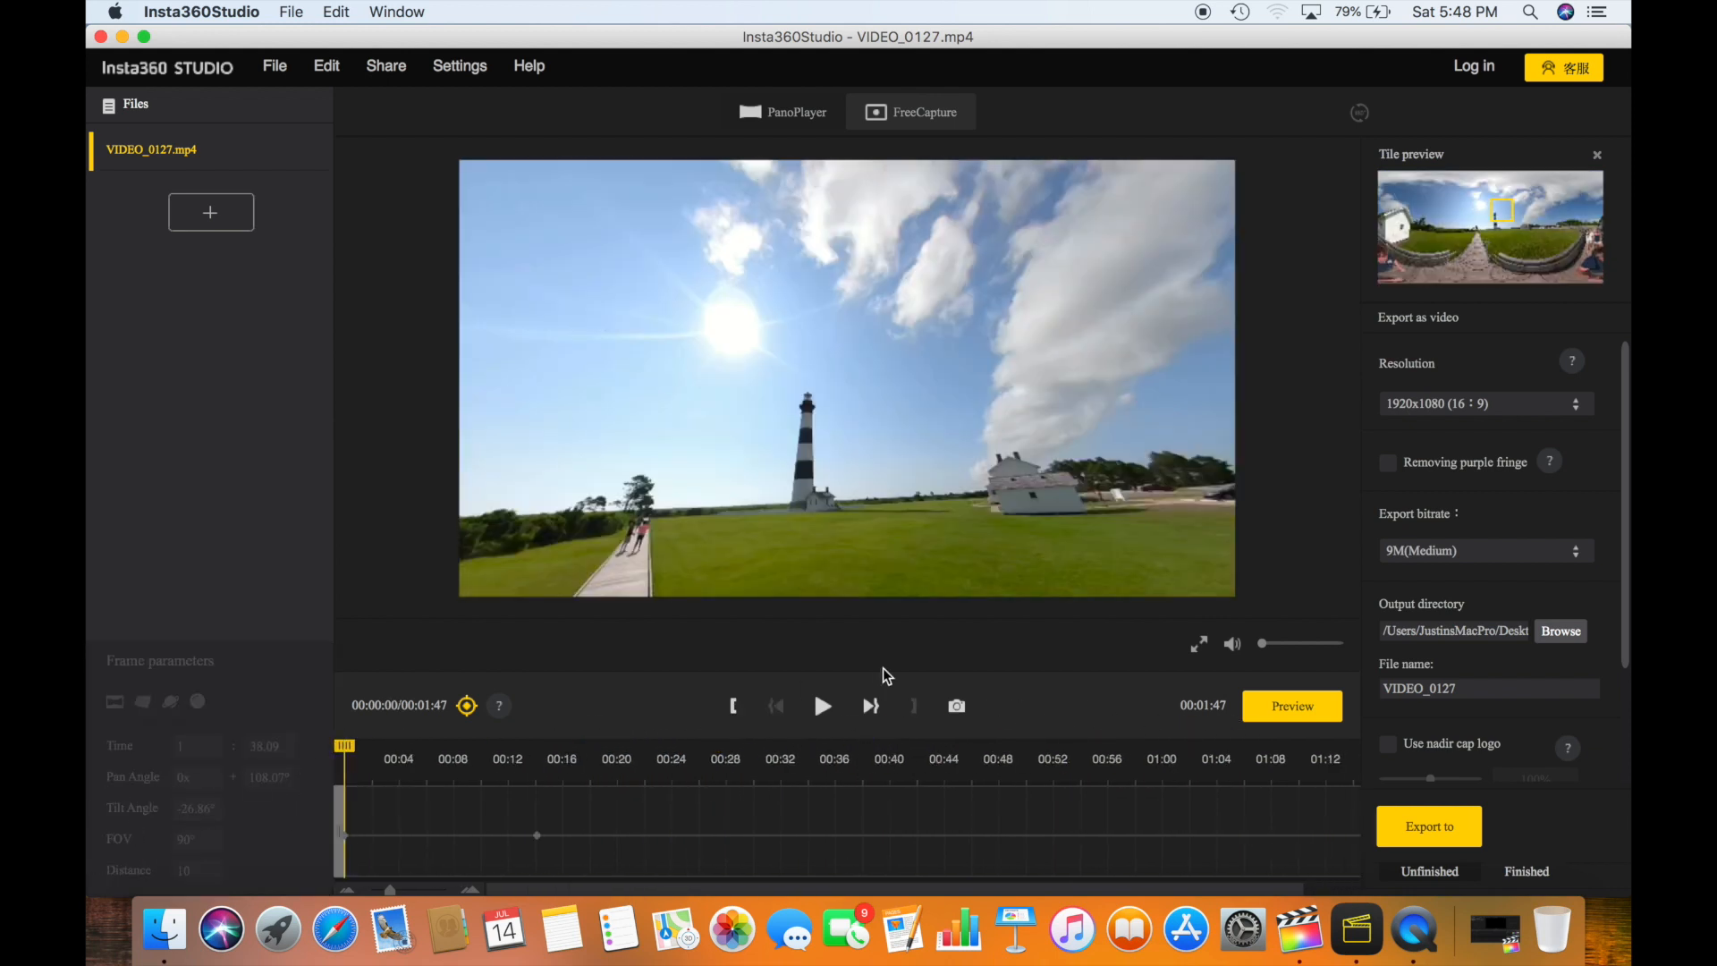
left_click(822, 707)
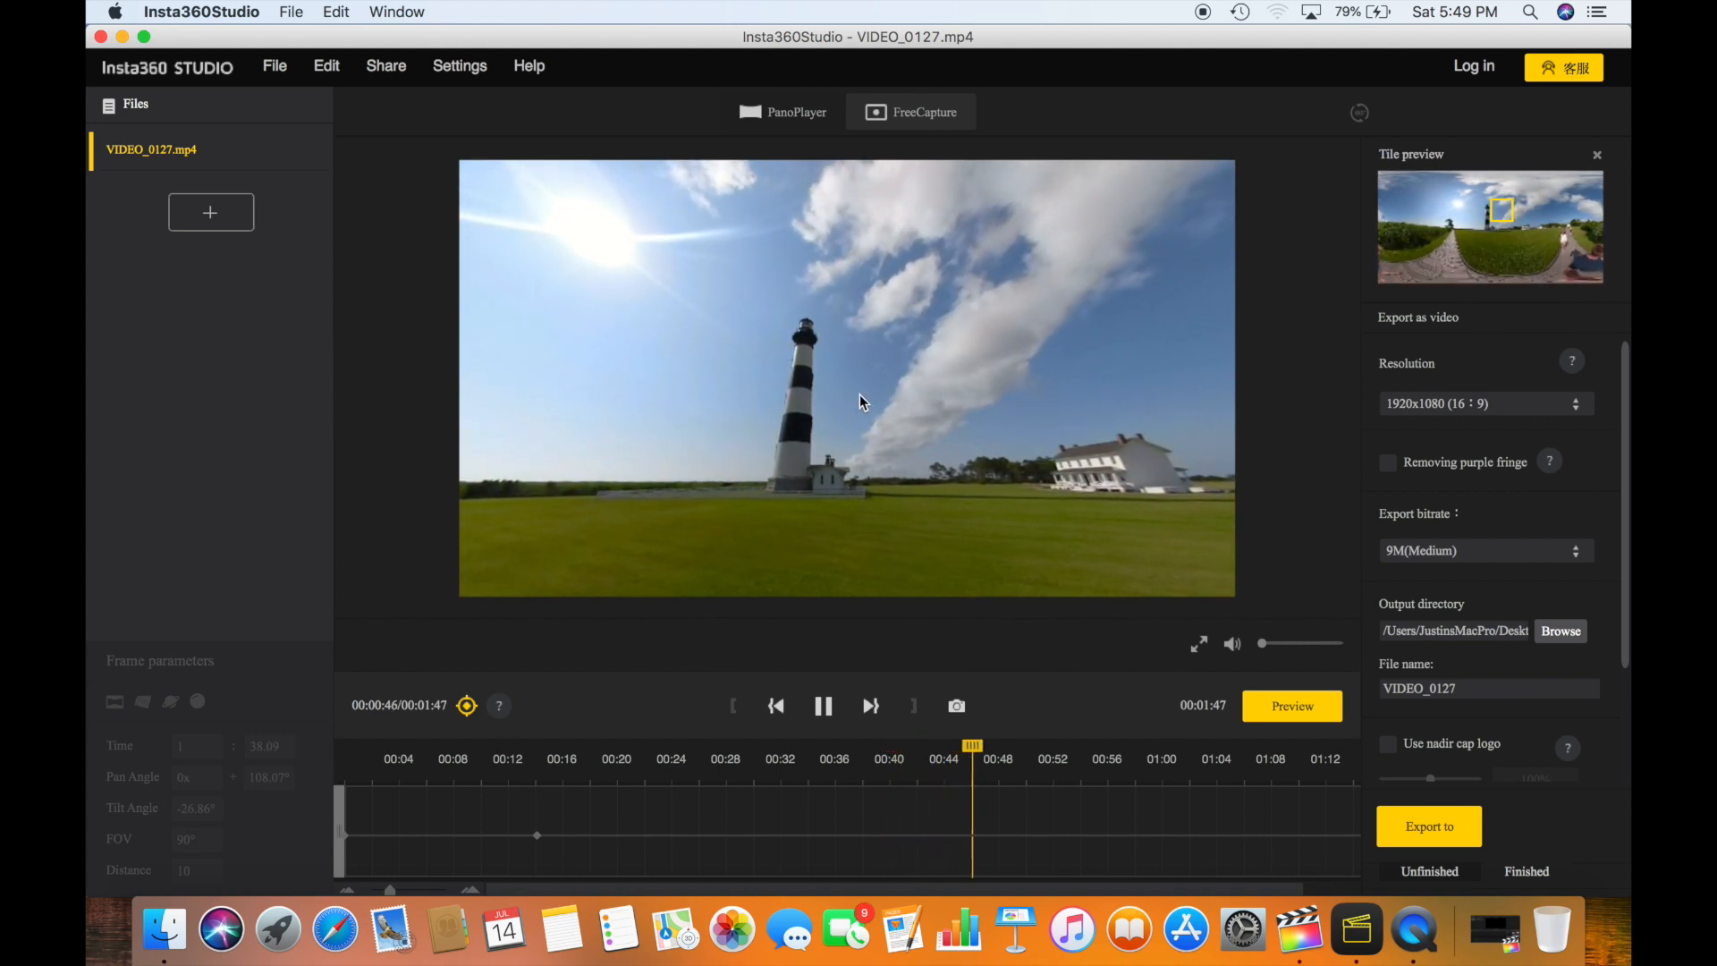
left_click_drag(894, 889, 1022, 905)
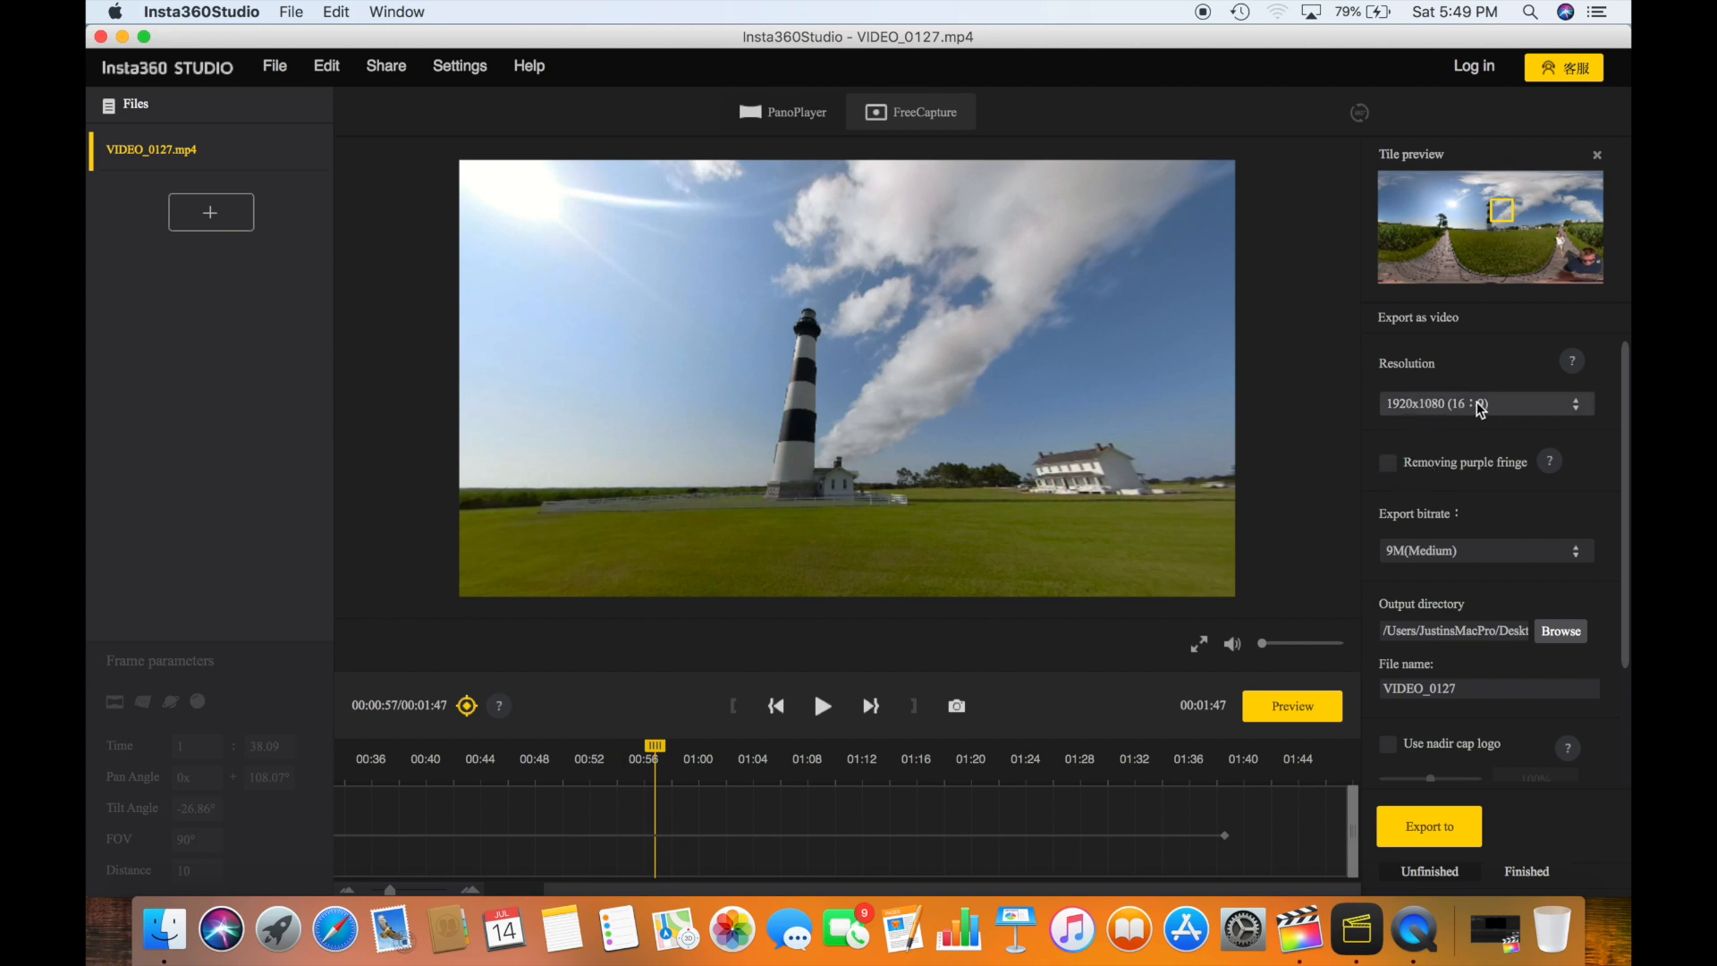
Set the export bitrate to 17M(Superb) and the output directory to the FusionOvercapture folder inside GoProFusionTutorial
left_click(1432, 554)
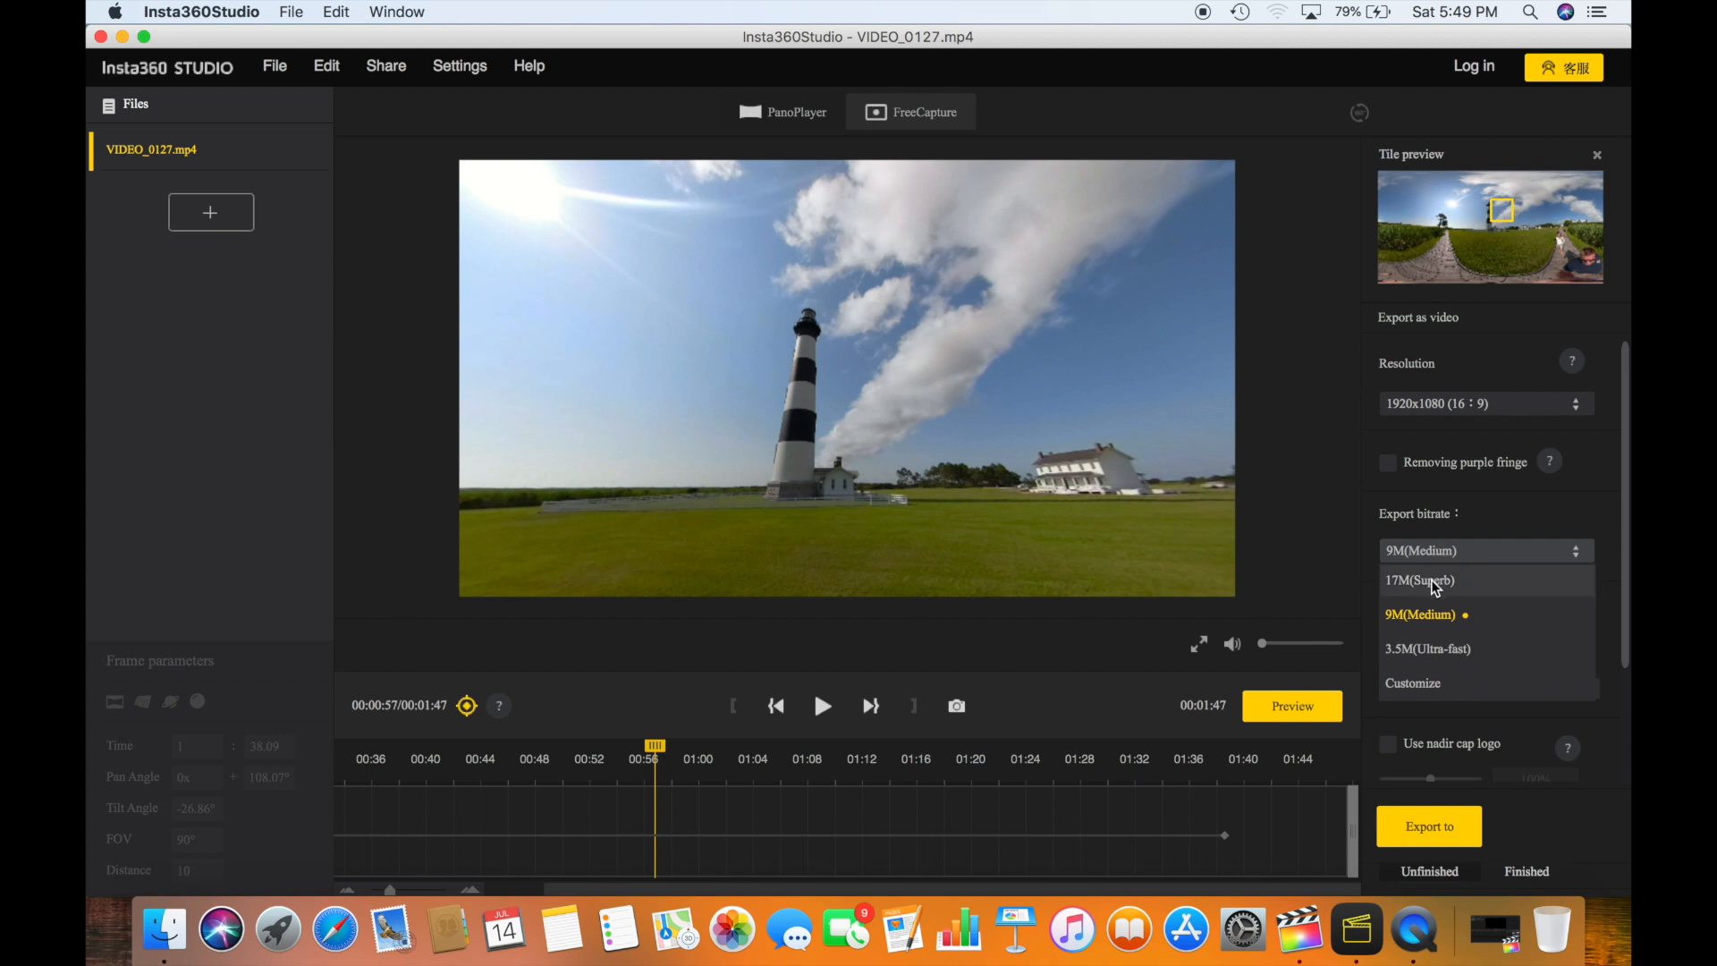
left_click(1430, 578)
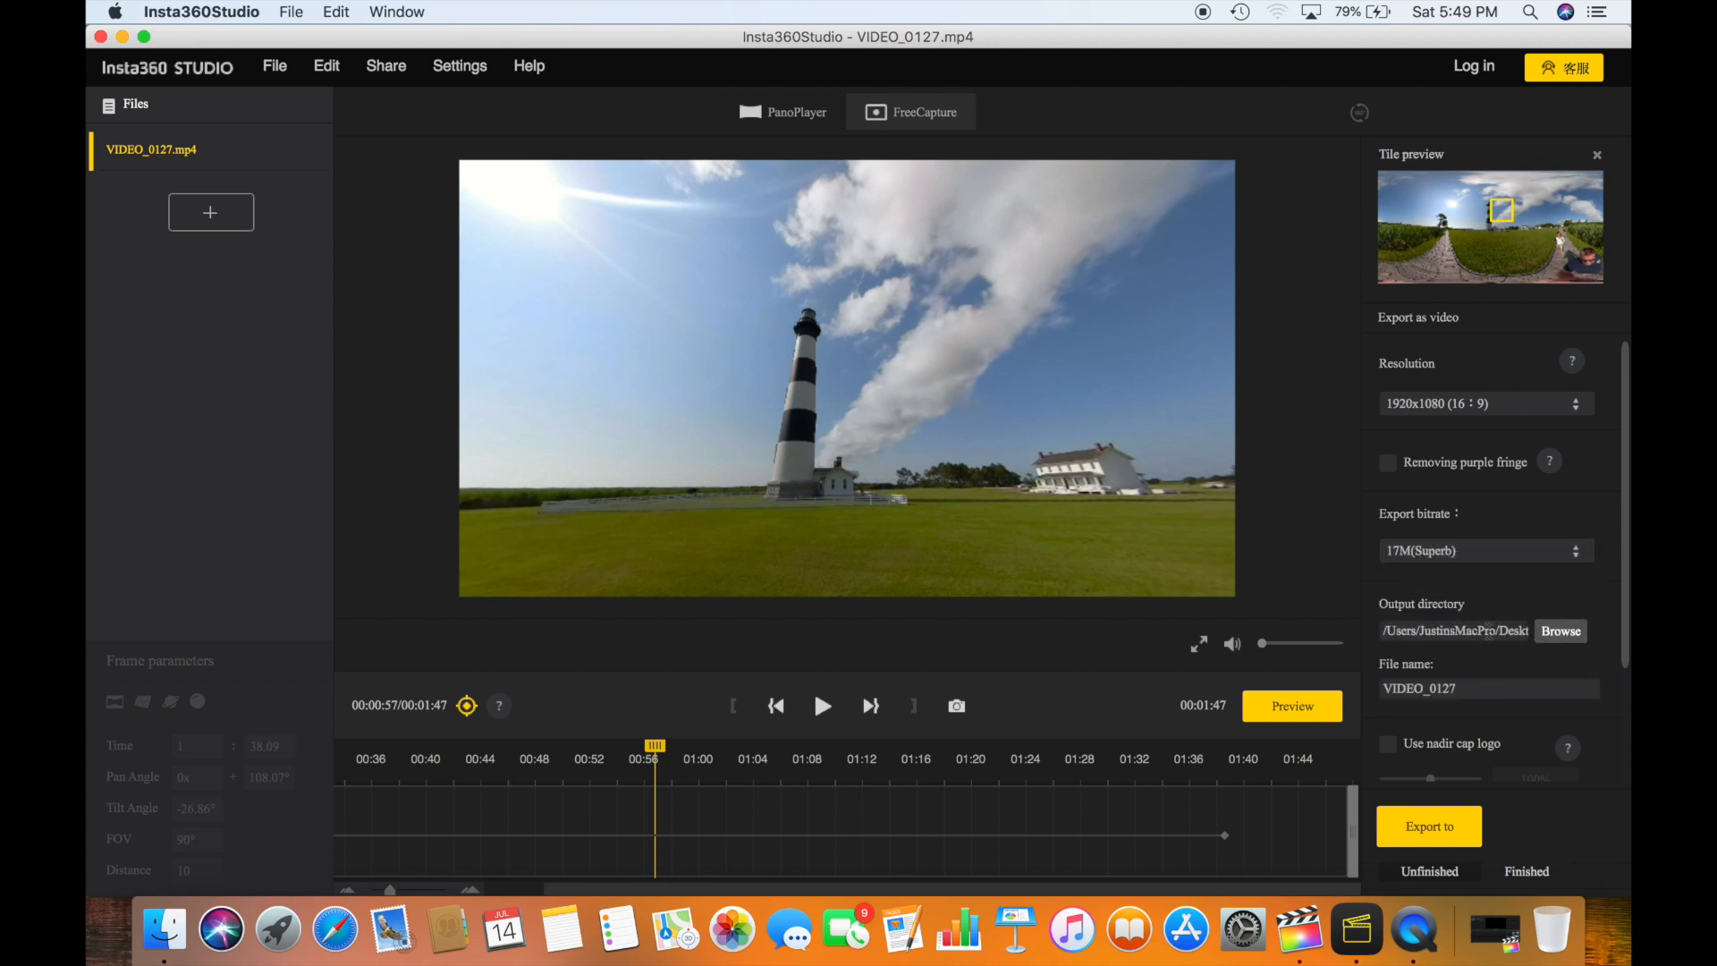
left_click(1561, 634)
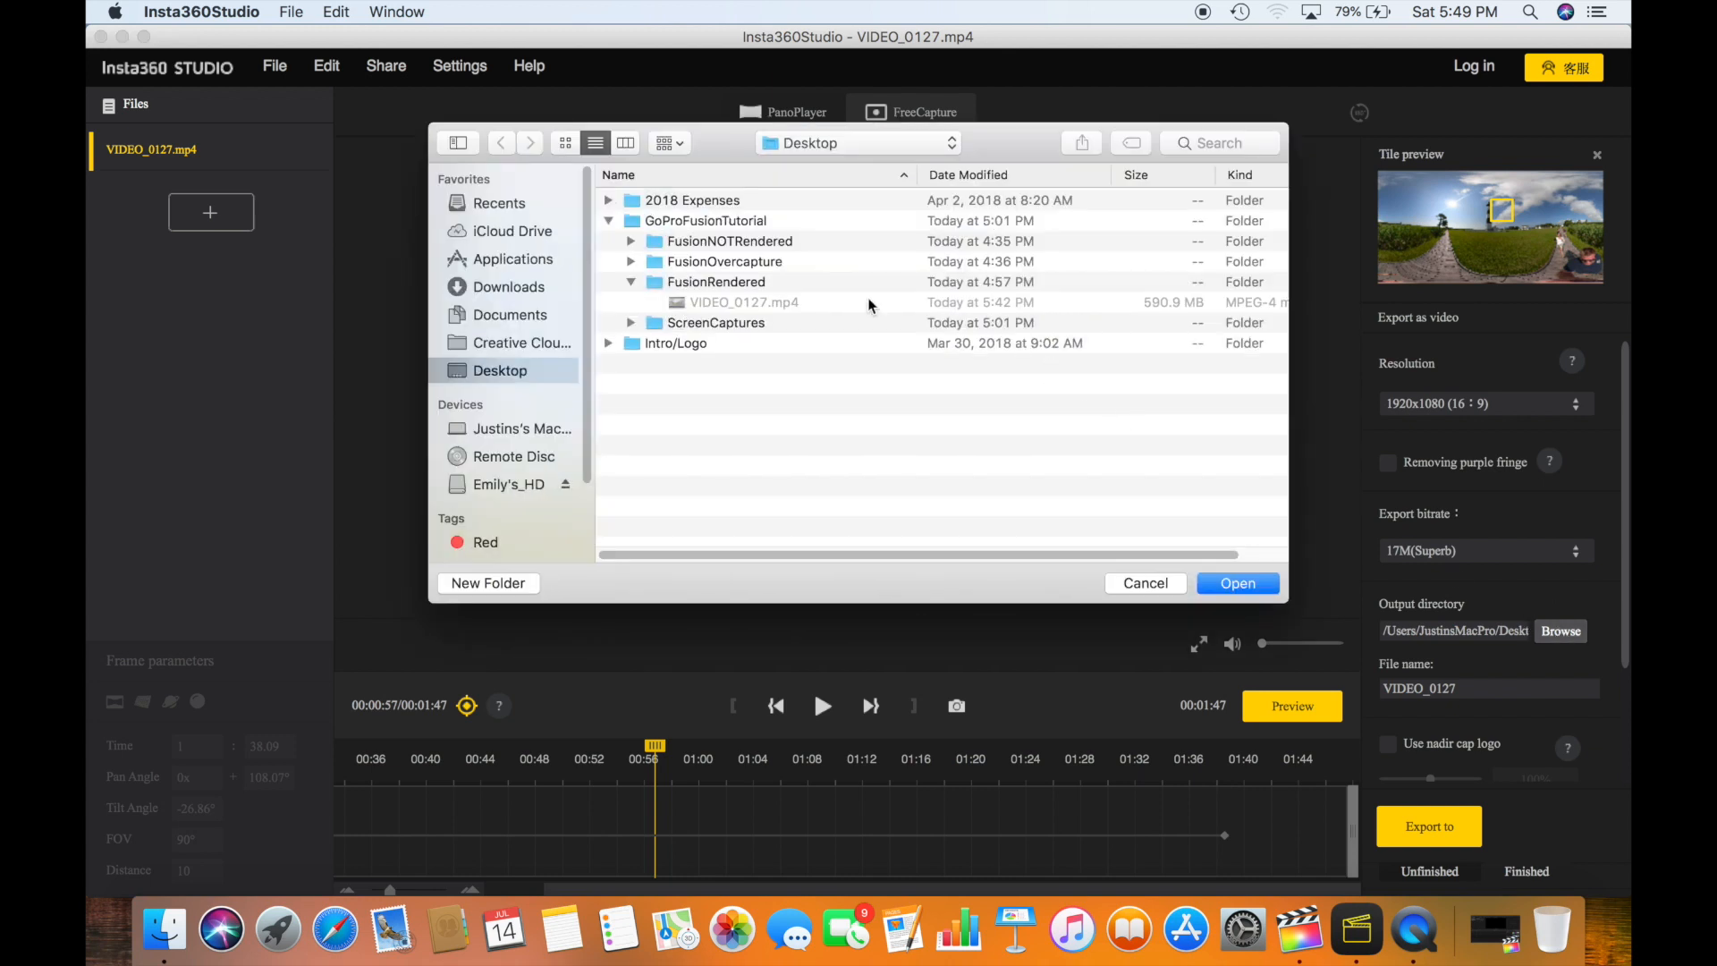
left_click(630, 282)
left_click(696, 264)
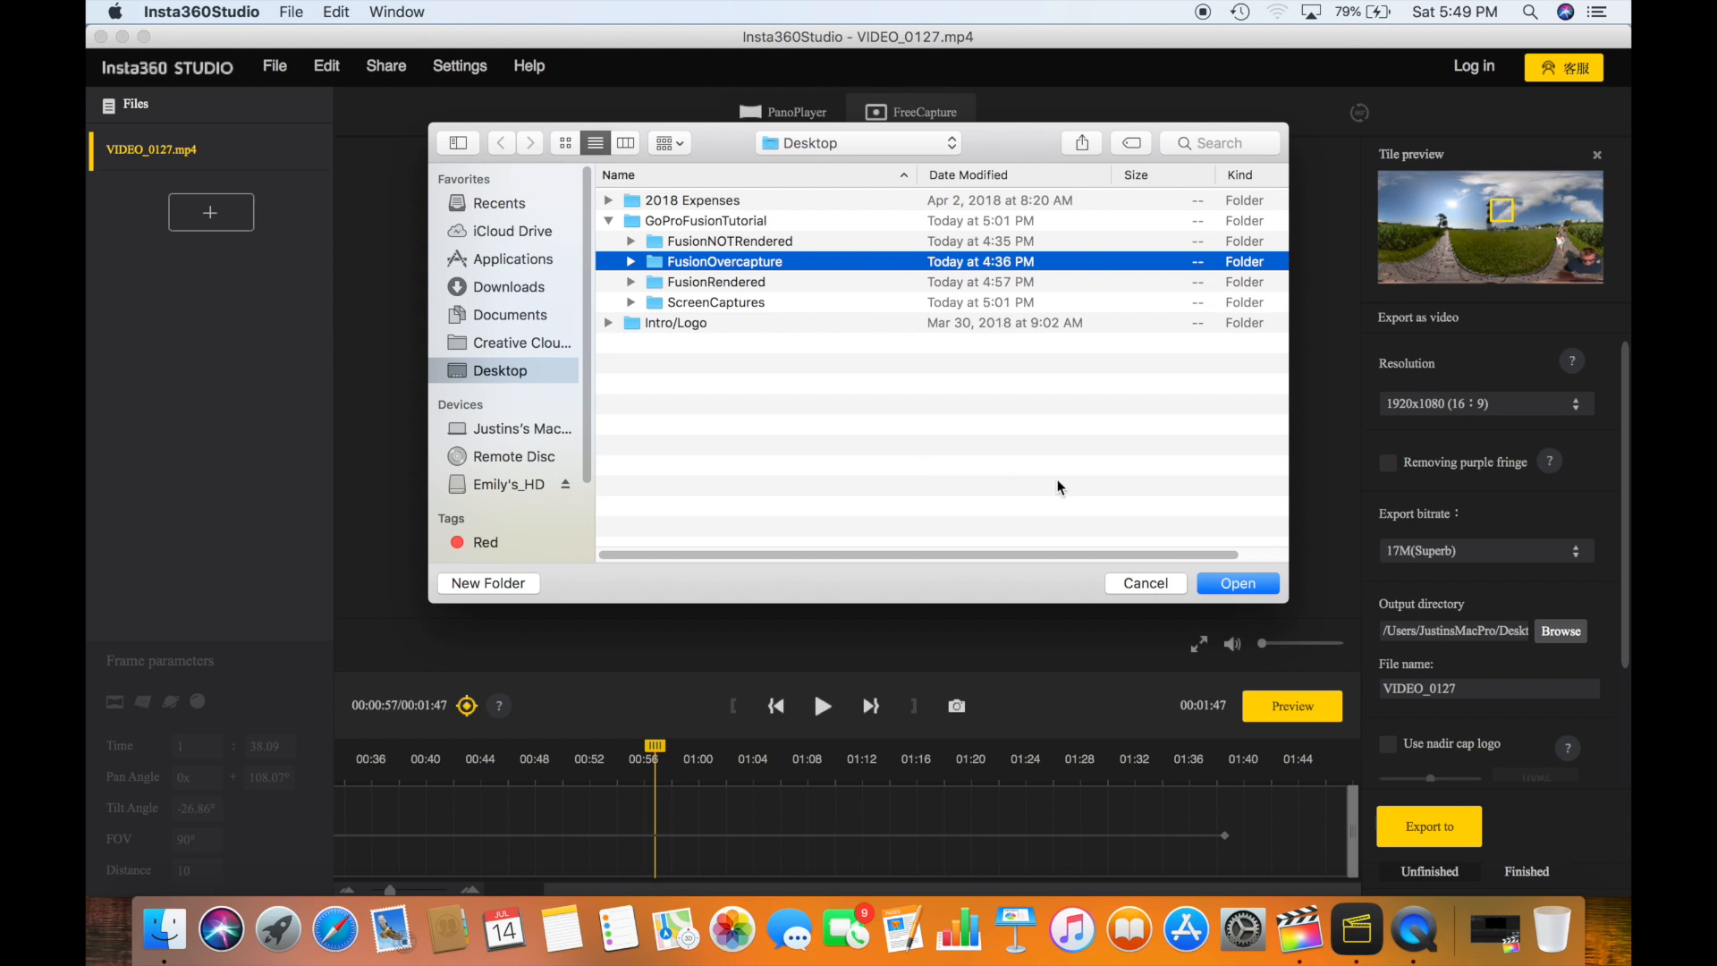
left_click(1211, 584)
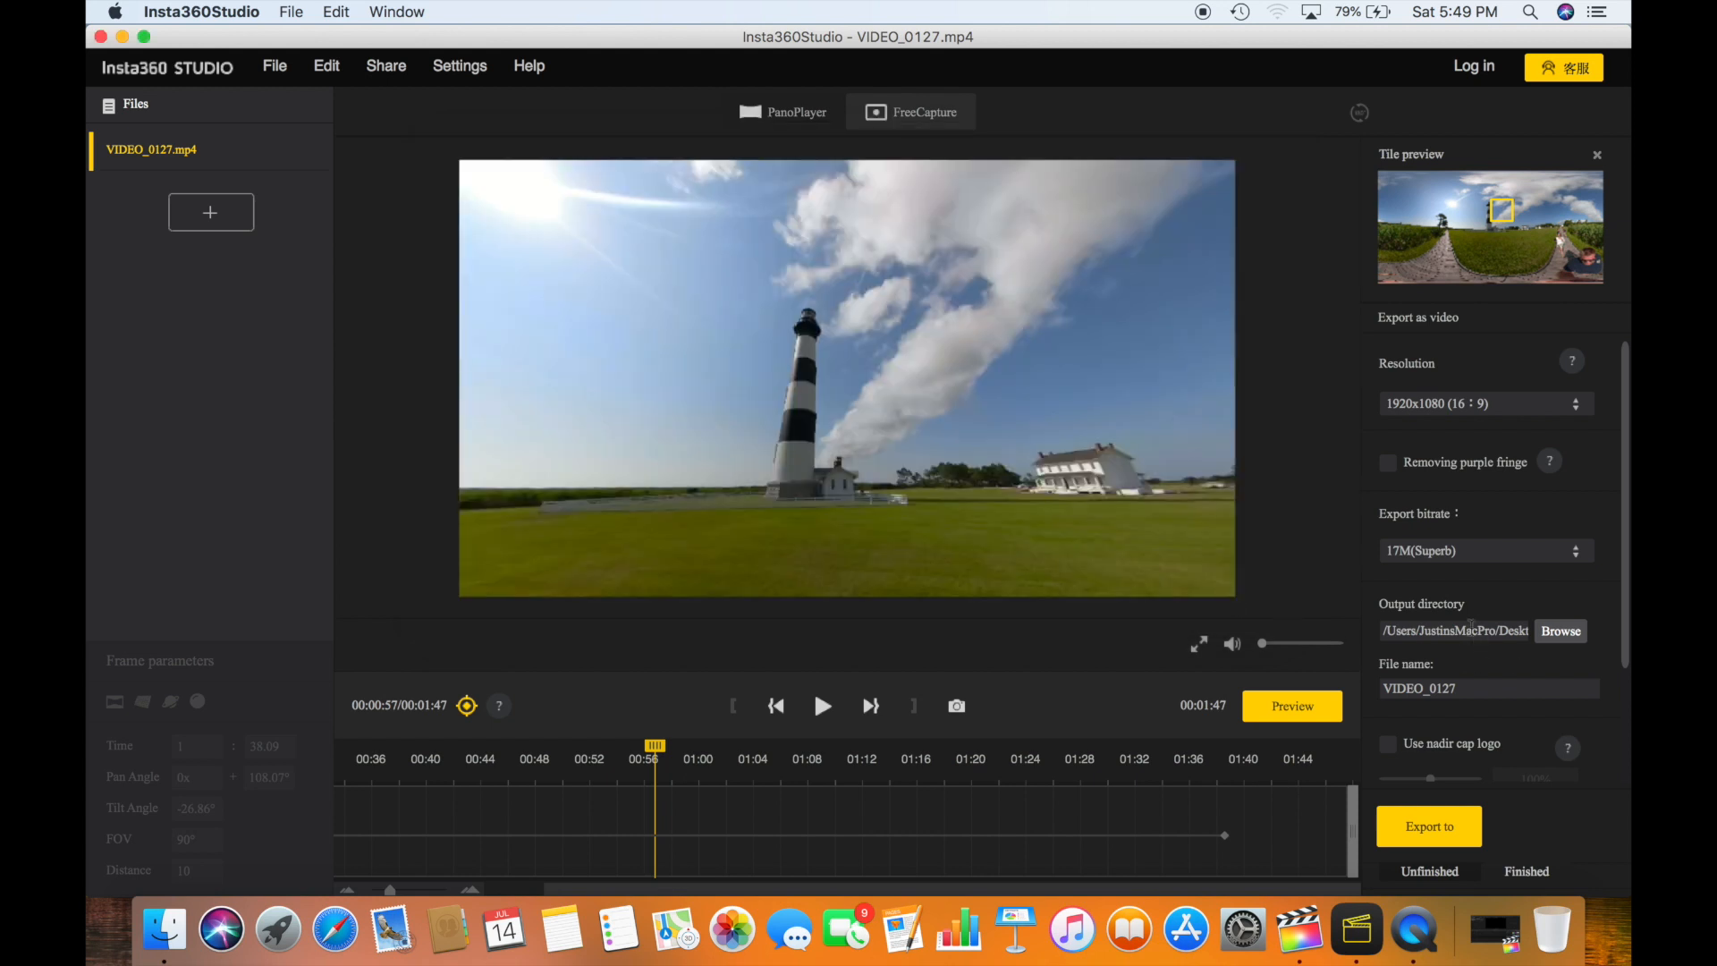
Name the output file BdoieIslandLighthouseOvercap and export the reframed video
left_click_drag(1471, 686, 1332, 684)
type("Bo")
type("oieIs")
type("landLightho")
type("use")
type("Overcap")
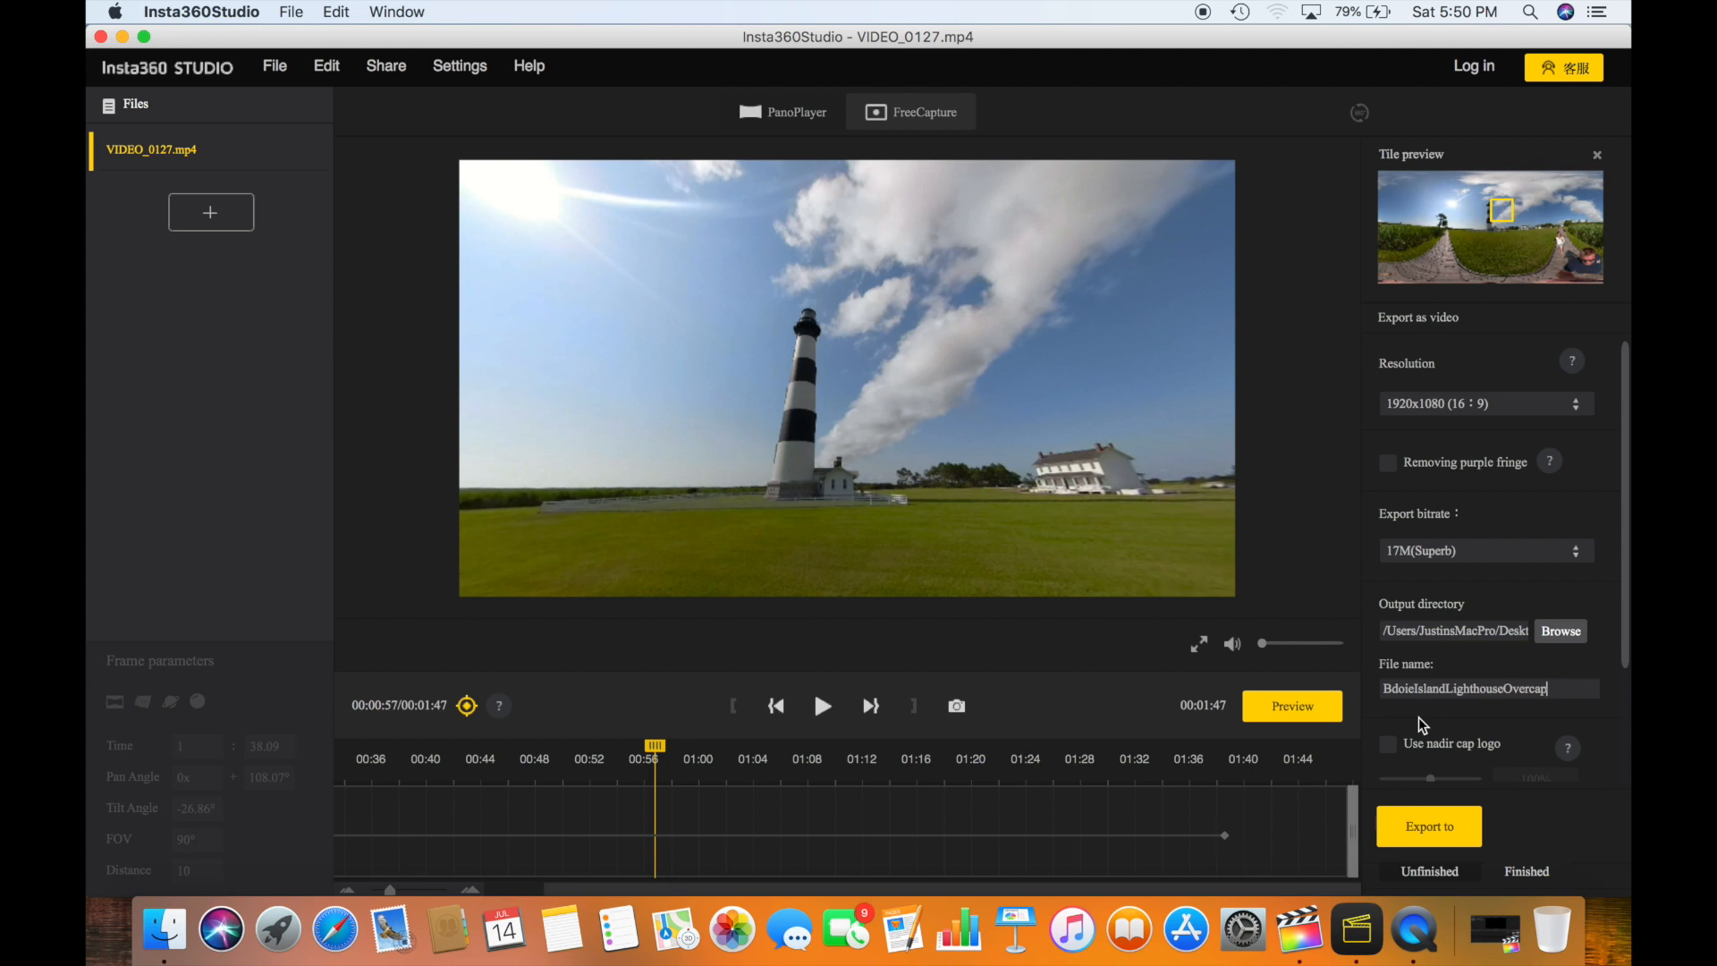
scroll(1431, 720, "down", 2)
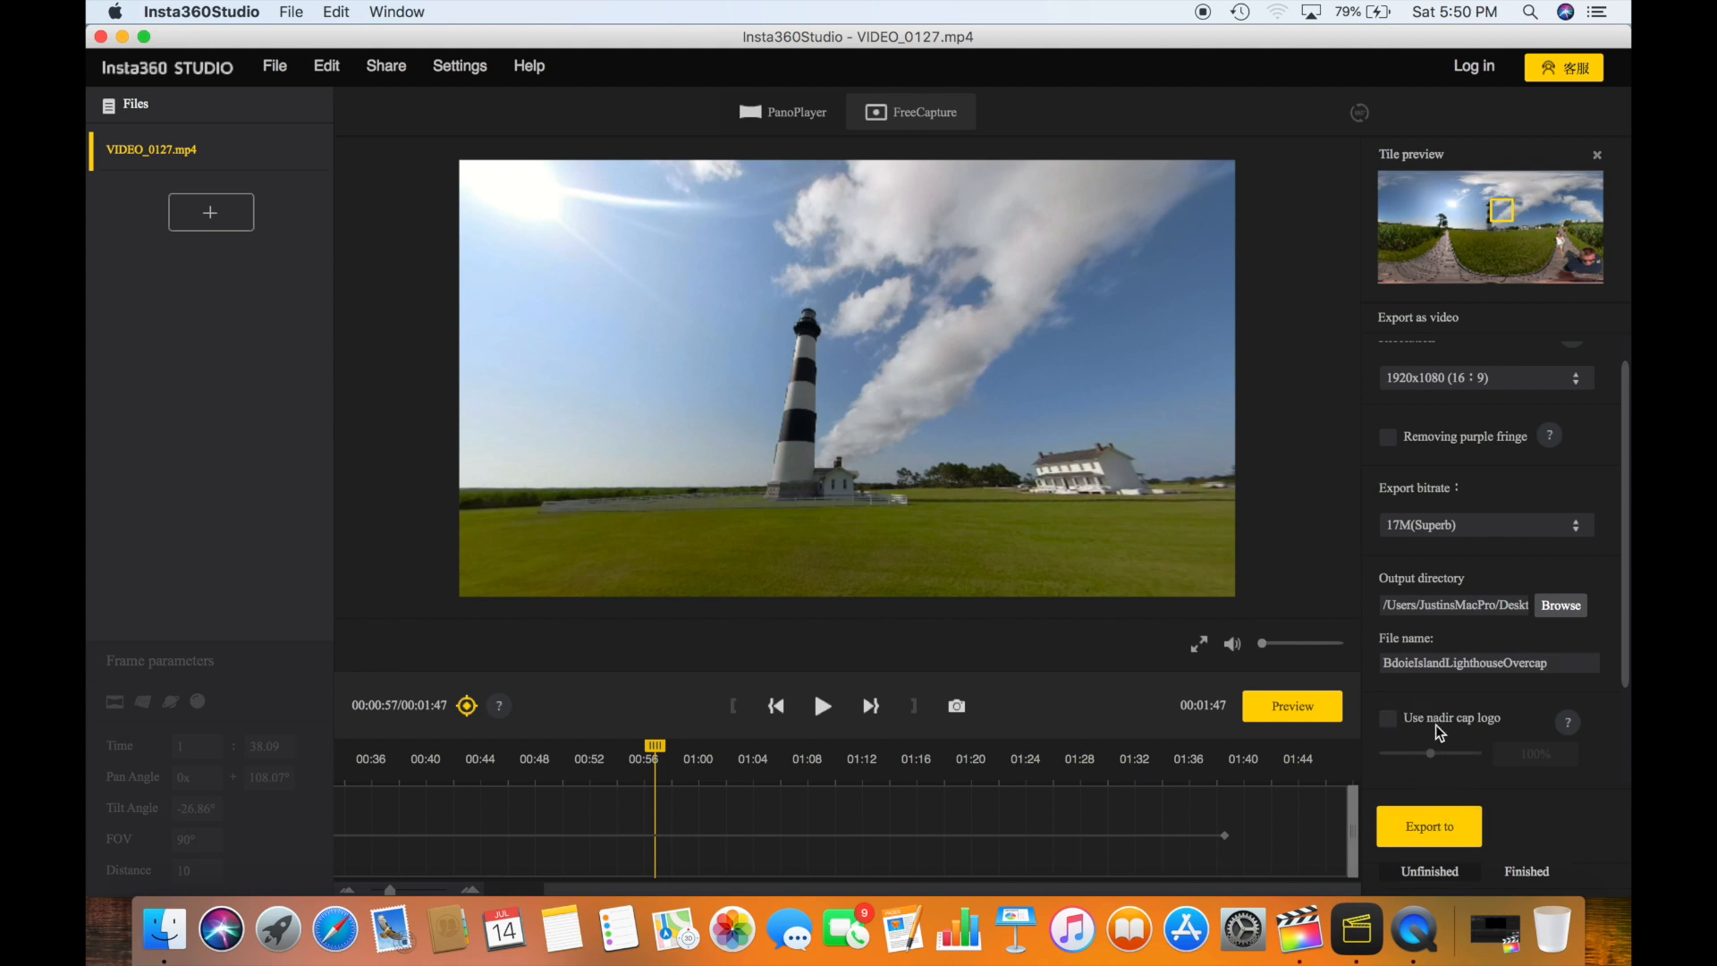
left_click(1428, 834)
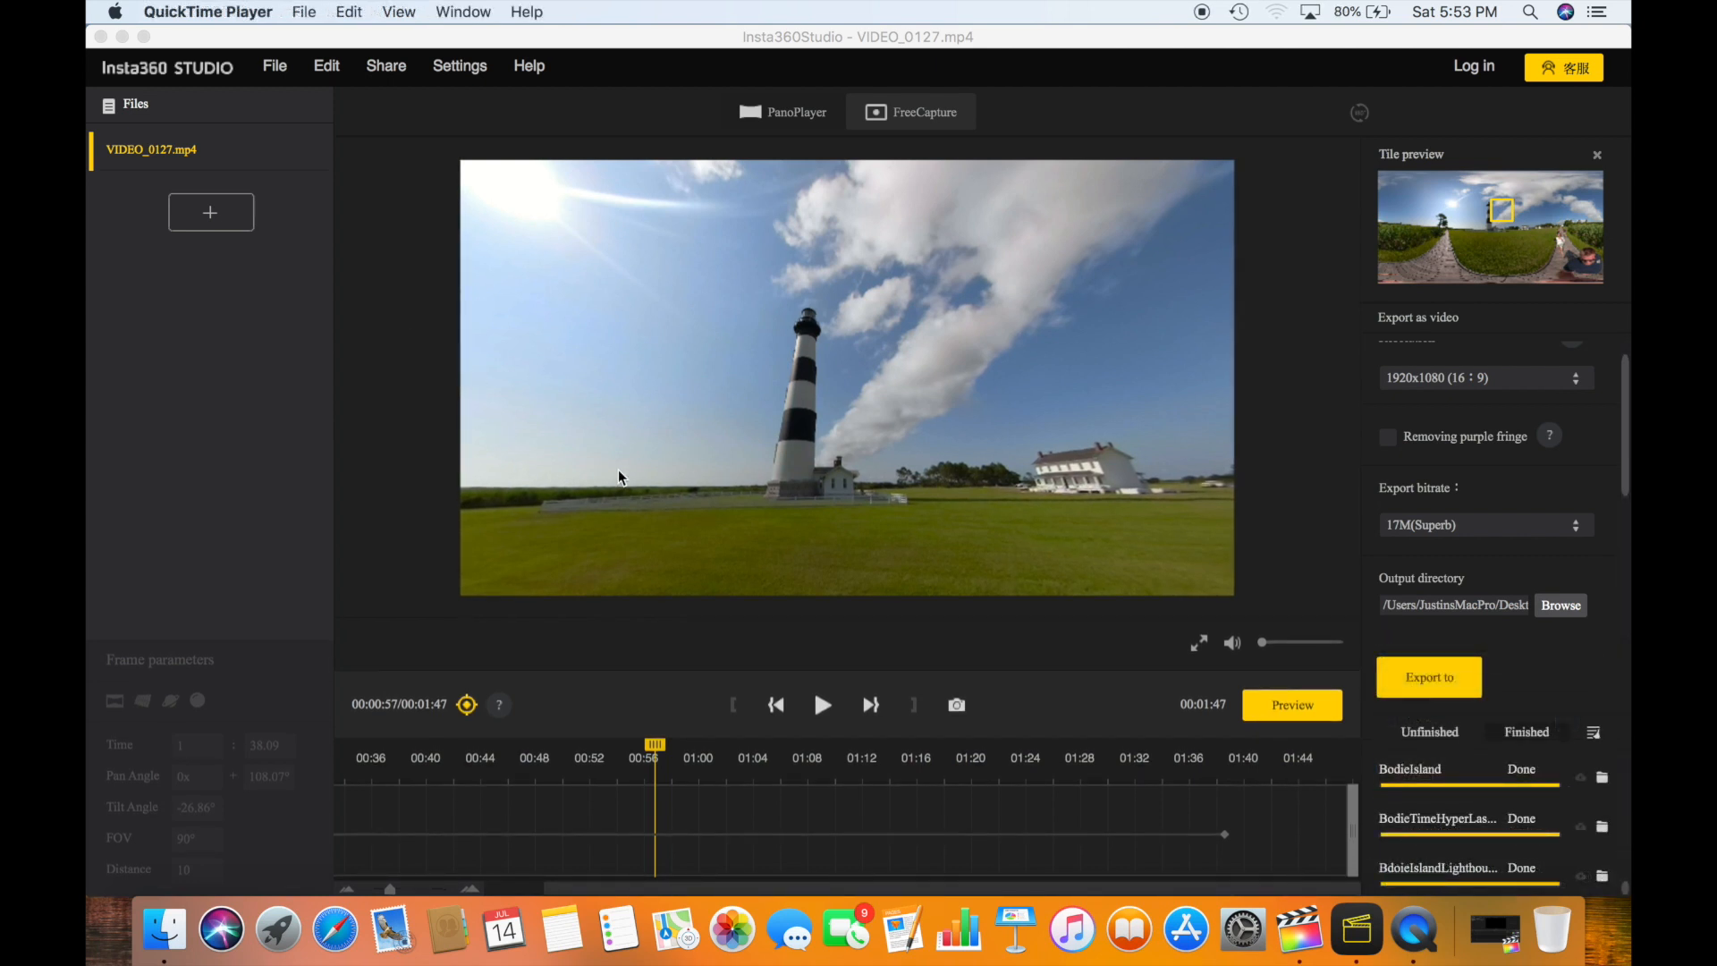
Close the Insta360Studio window and switch to the Untitled Project in Final Cut Pro
mouse_move(1519, 873)
left_click(254, 396)
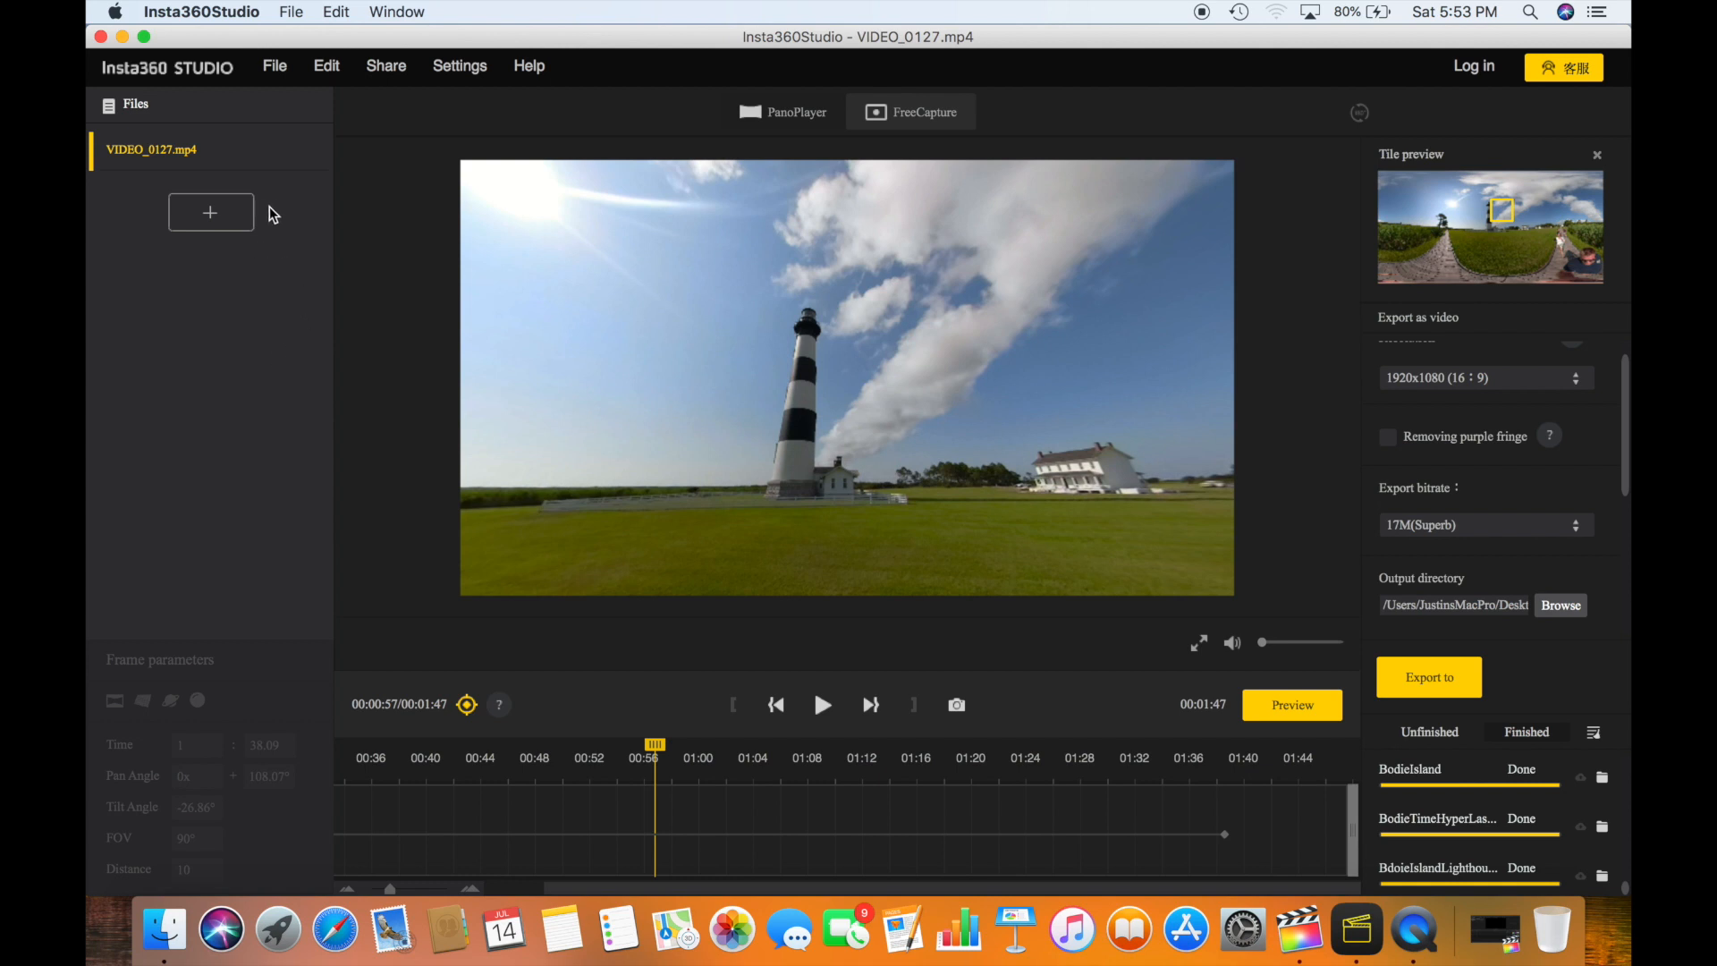
left_click(102, 38)
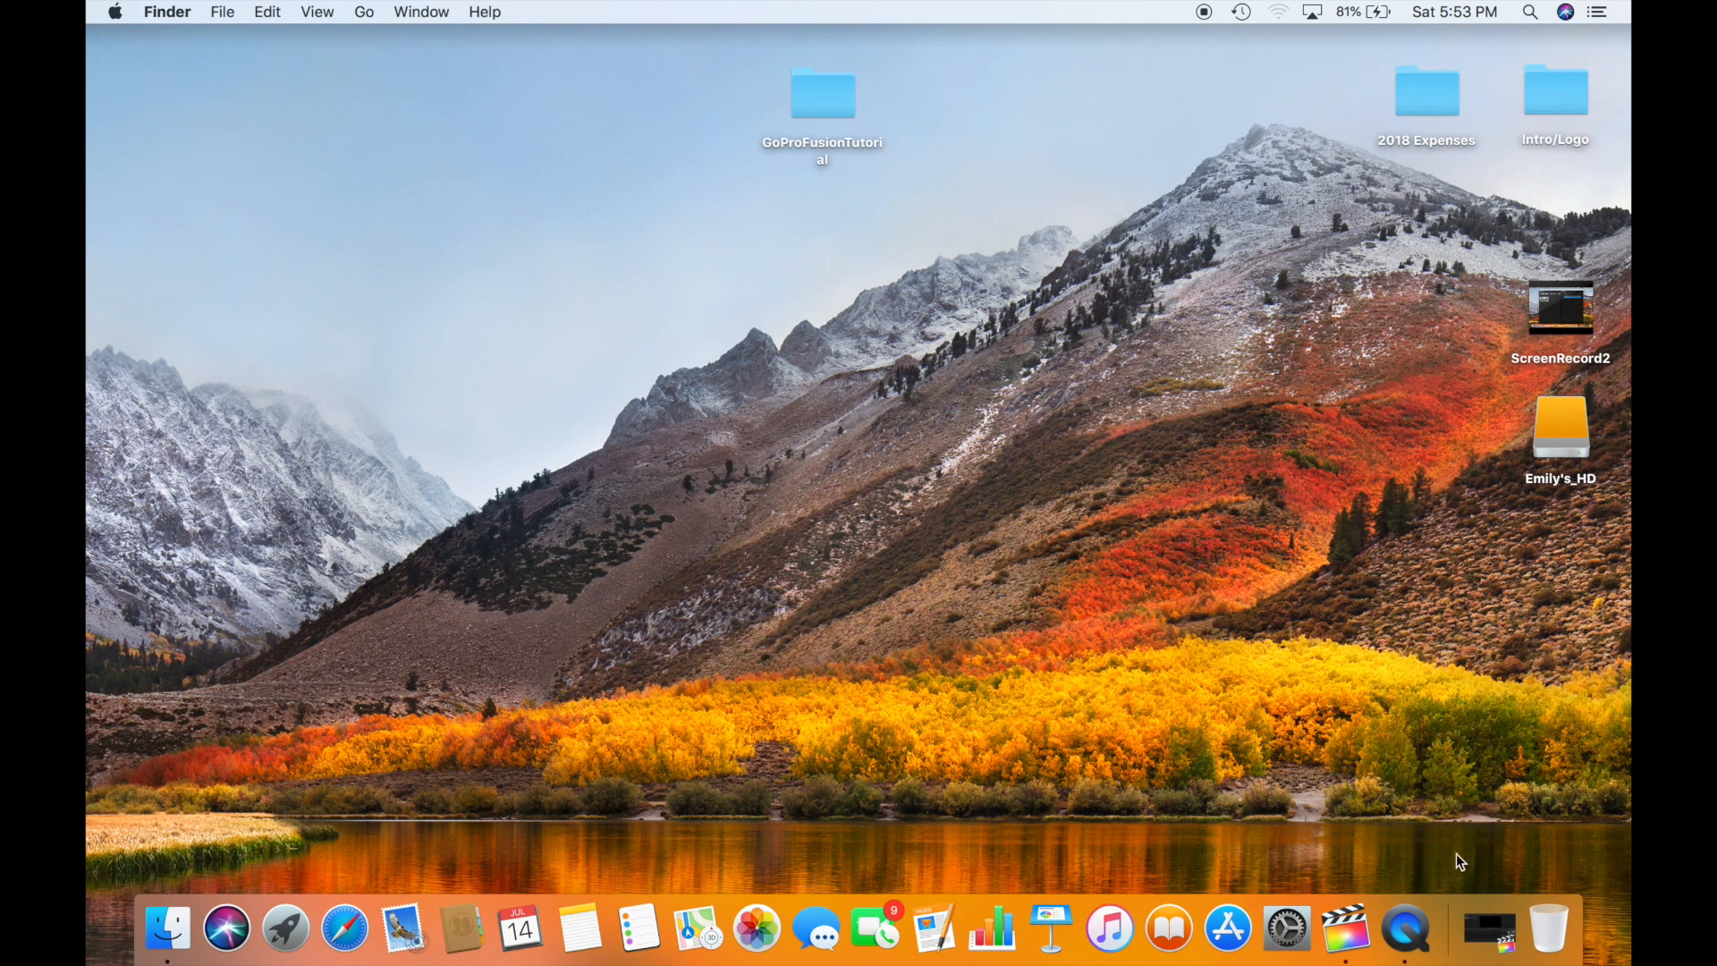
left_click(1488, 935)
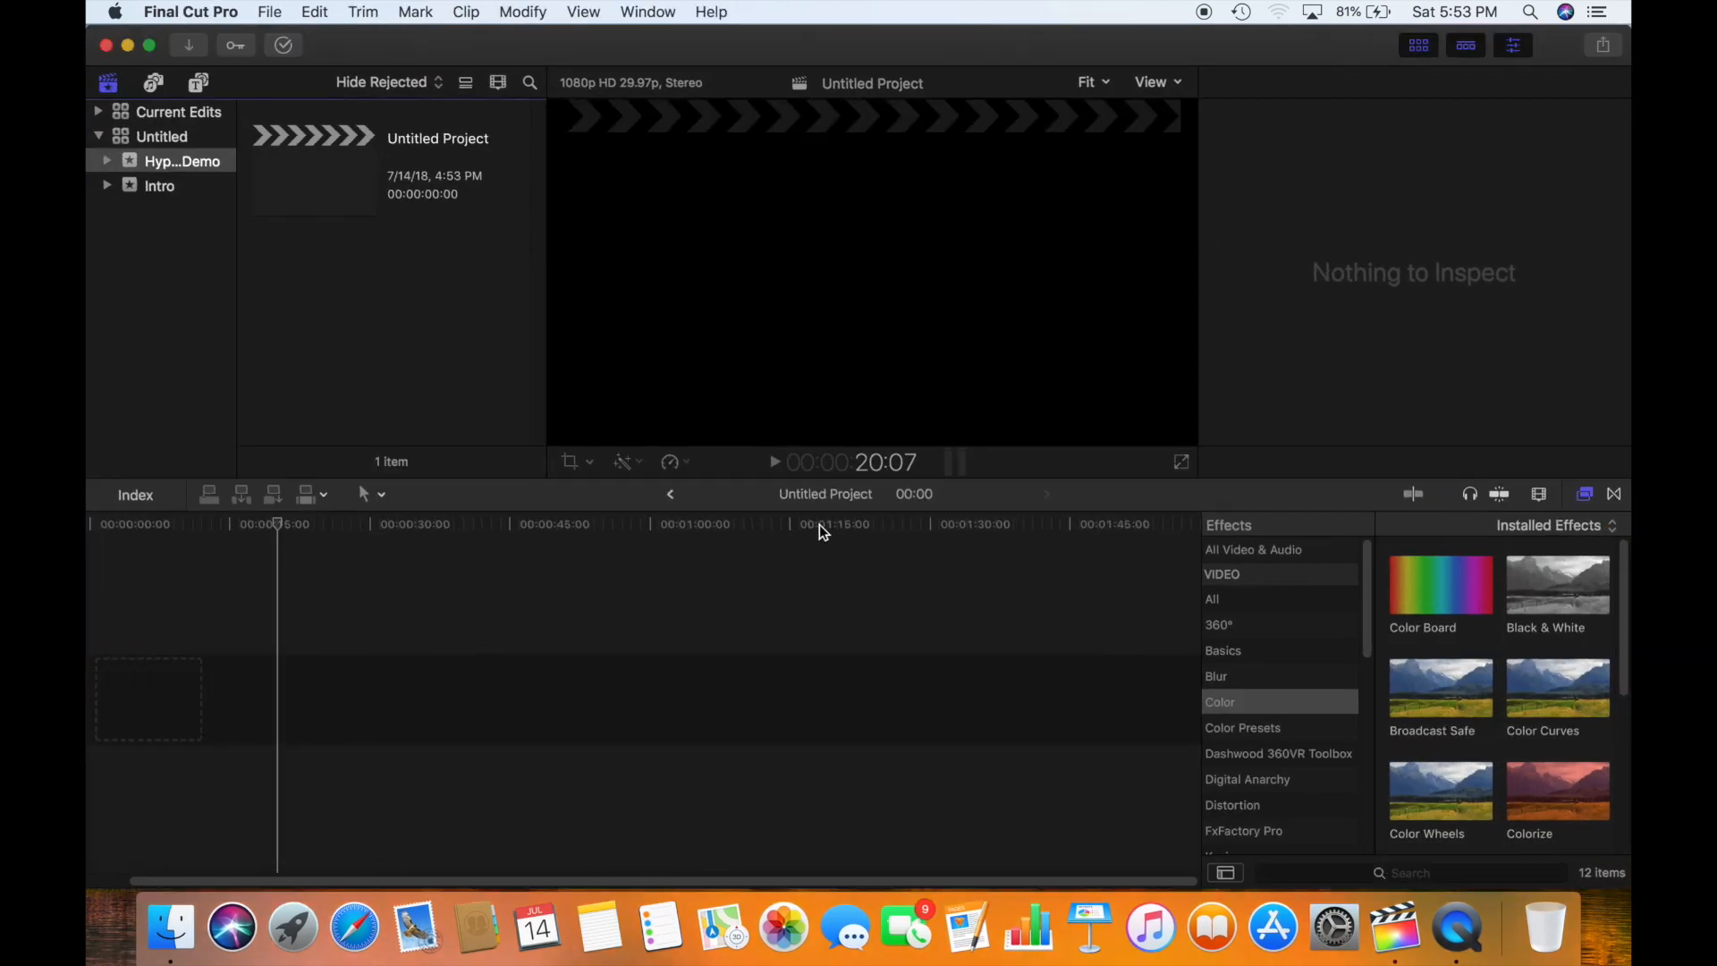
Import the BdoieIslandLighthouseOvercap movie from GoProFusionTutorial's FusionOvercapture folder into the HyperlaspseDemo event, leaving files in place
left_click(178, 165)
left_click(319, 286)
right_click(338, 276)
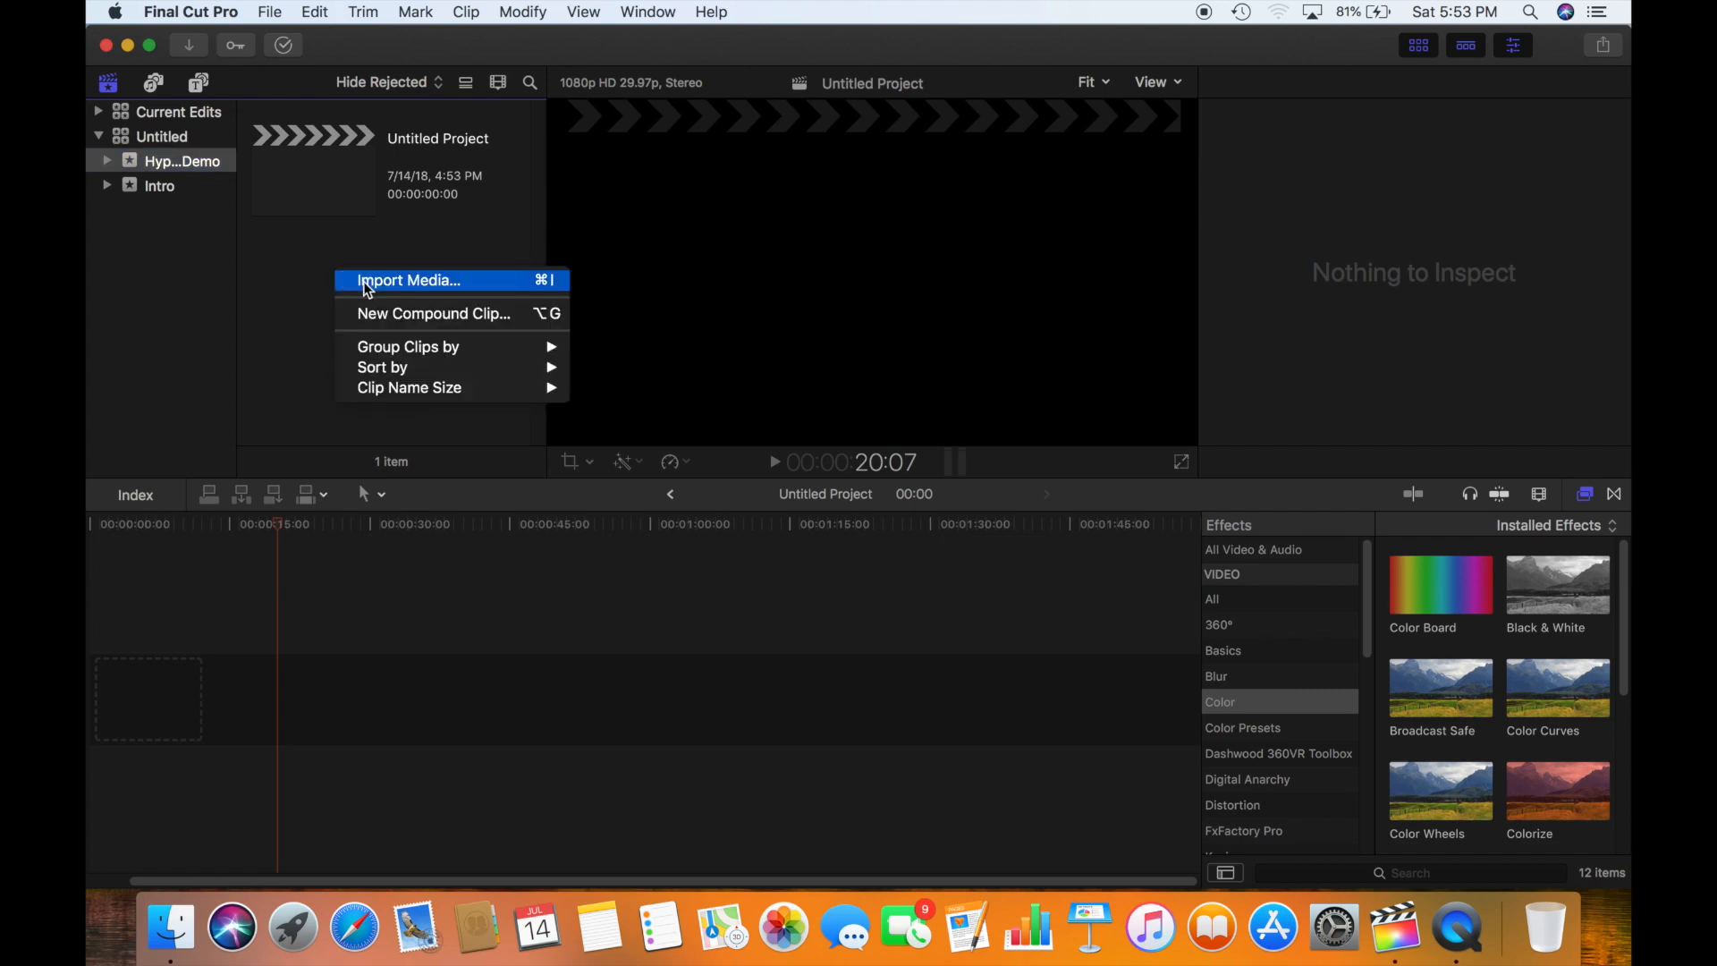
left_click(367, 285)
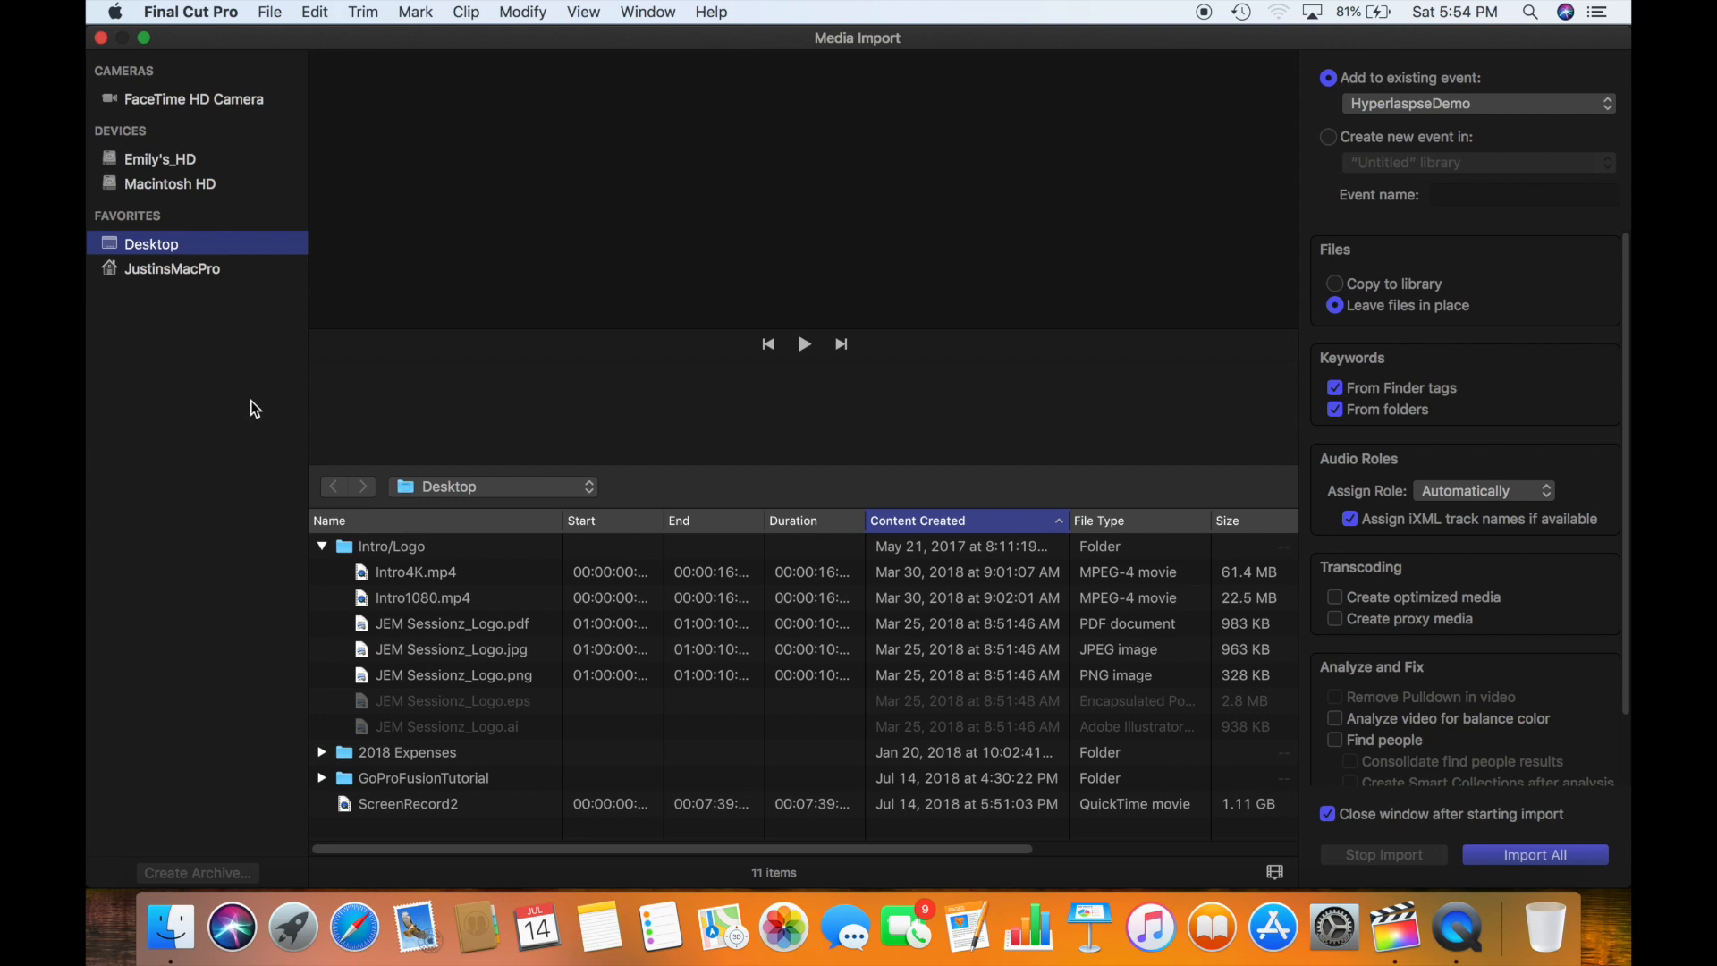
left_click(322, 545)
left_click(321, 598)
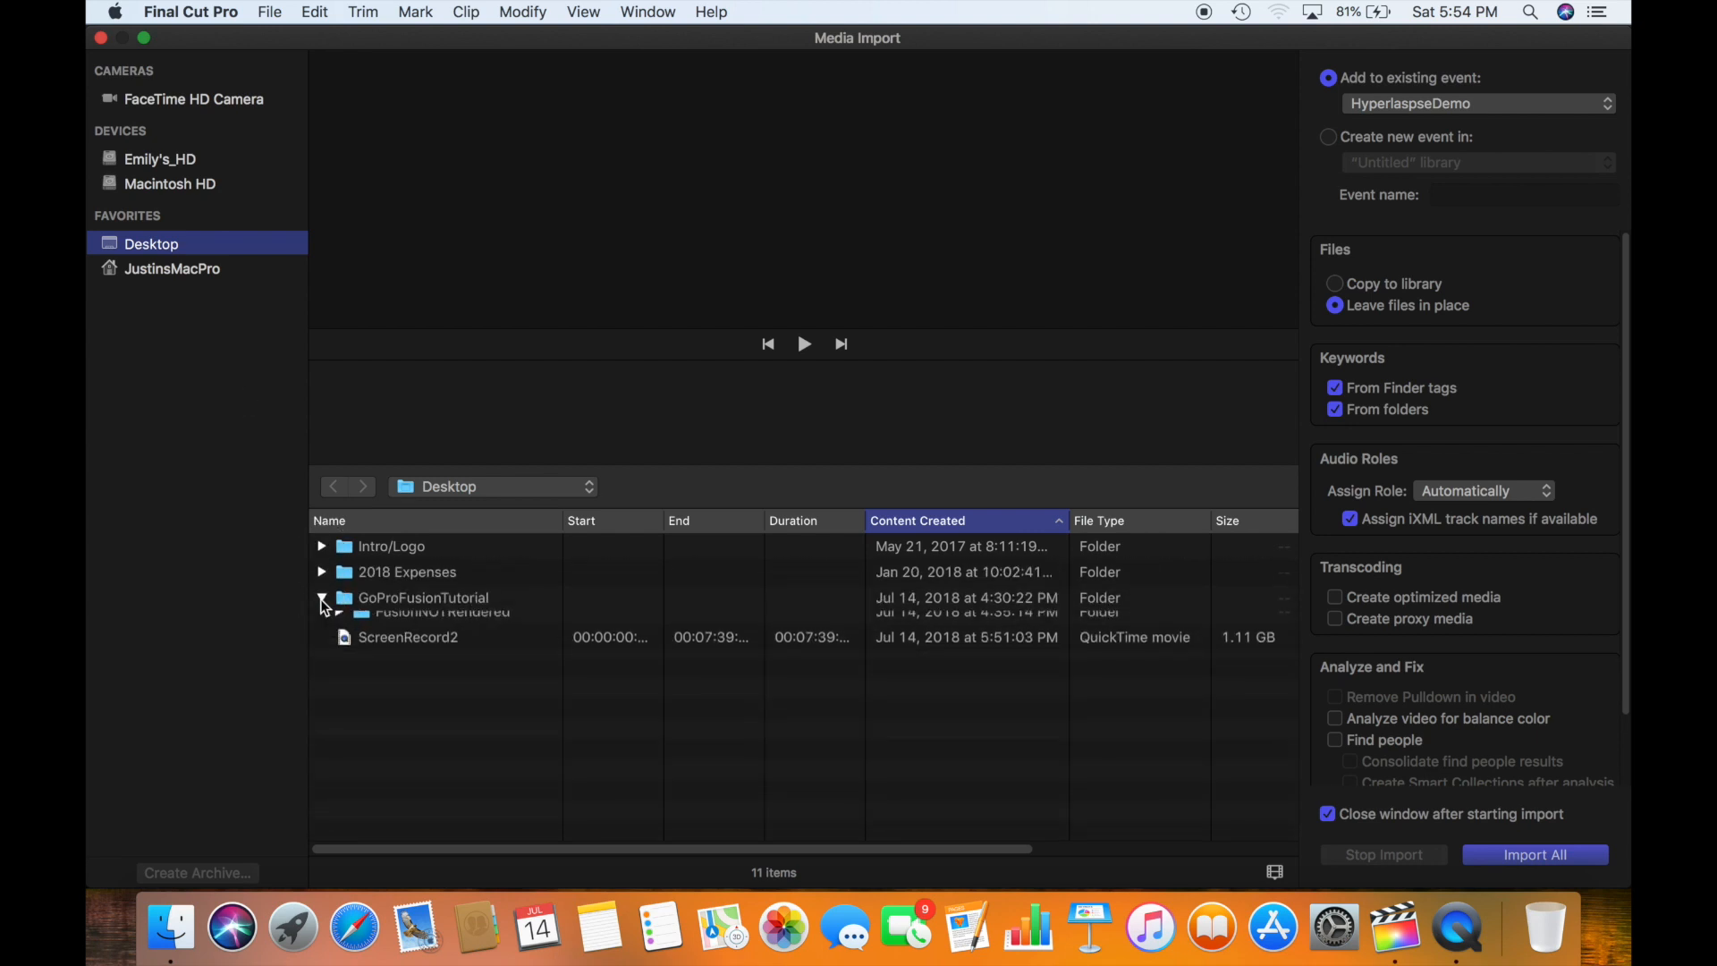
left_click(340, 624)
left_click(474, 651)
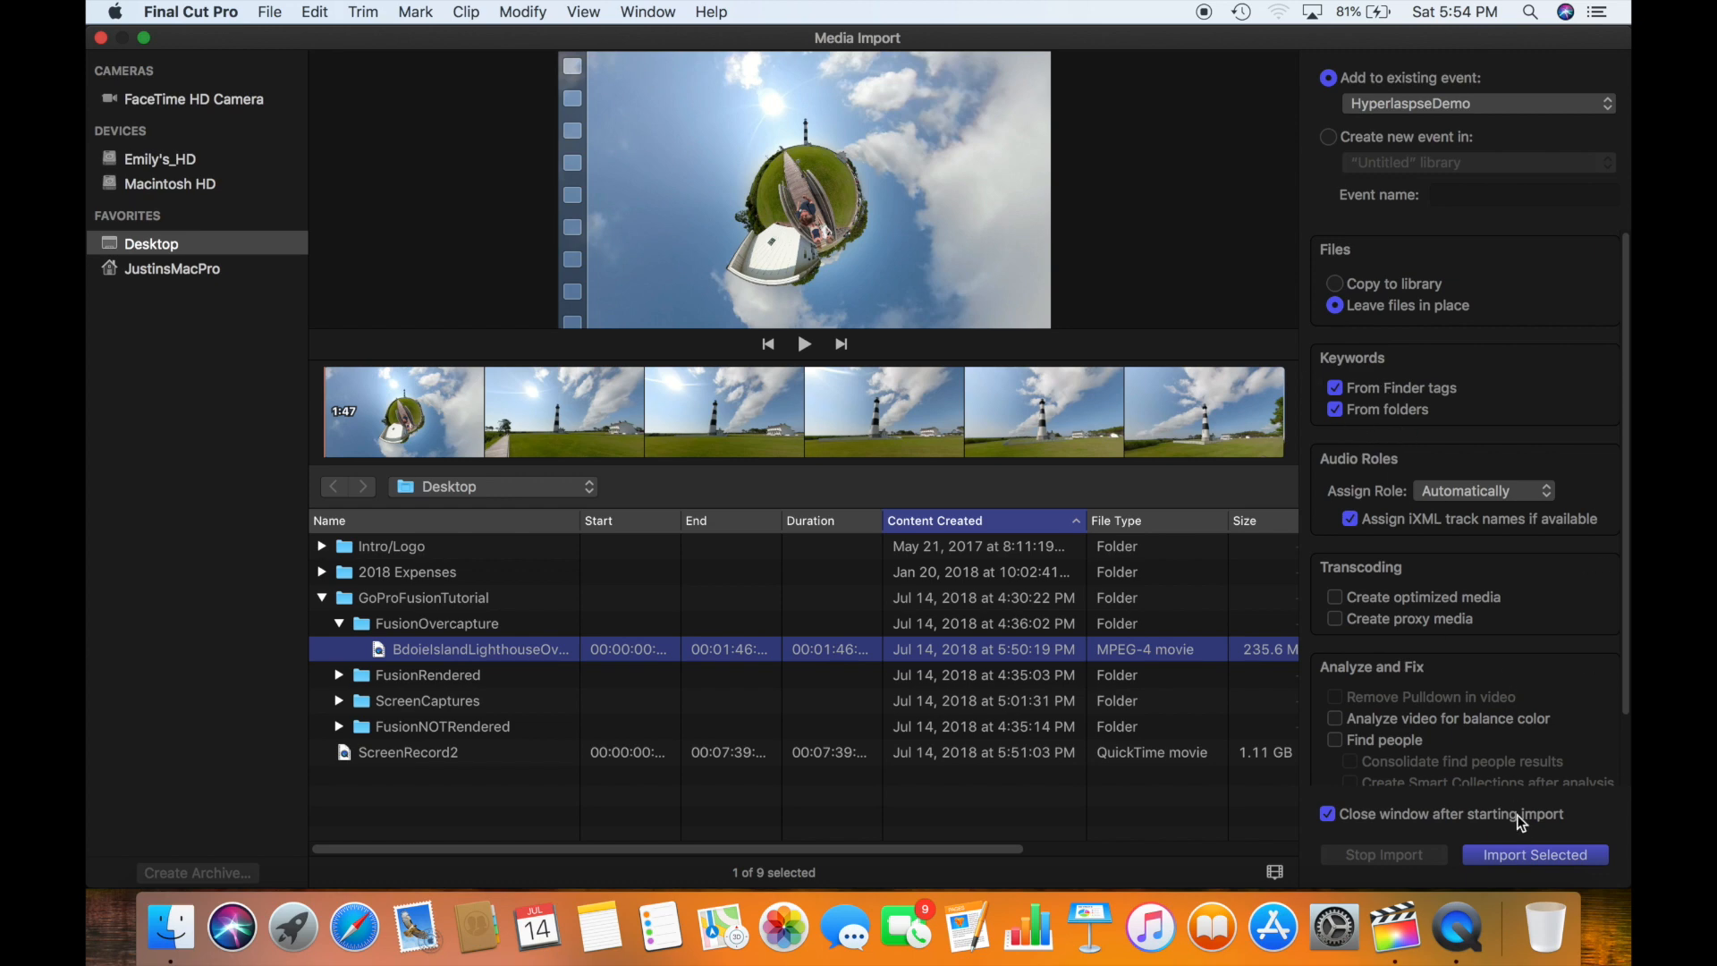
left_click(1499, 857)
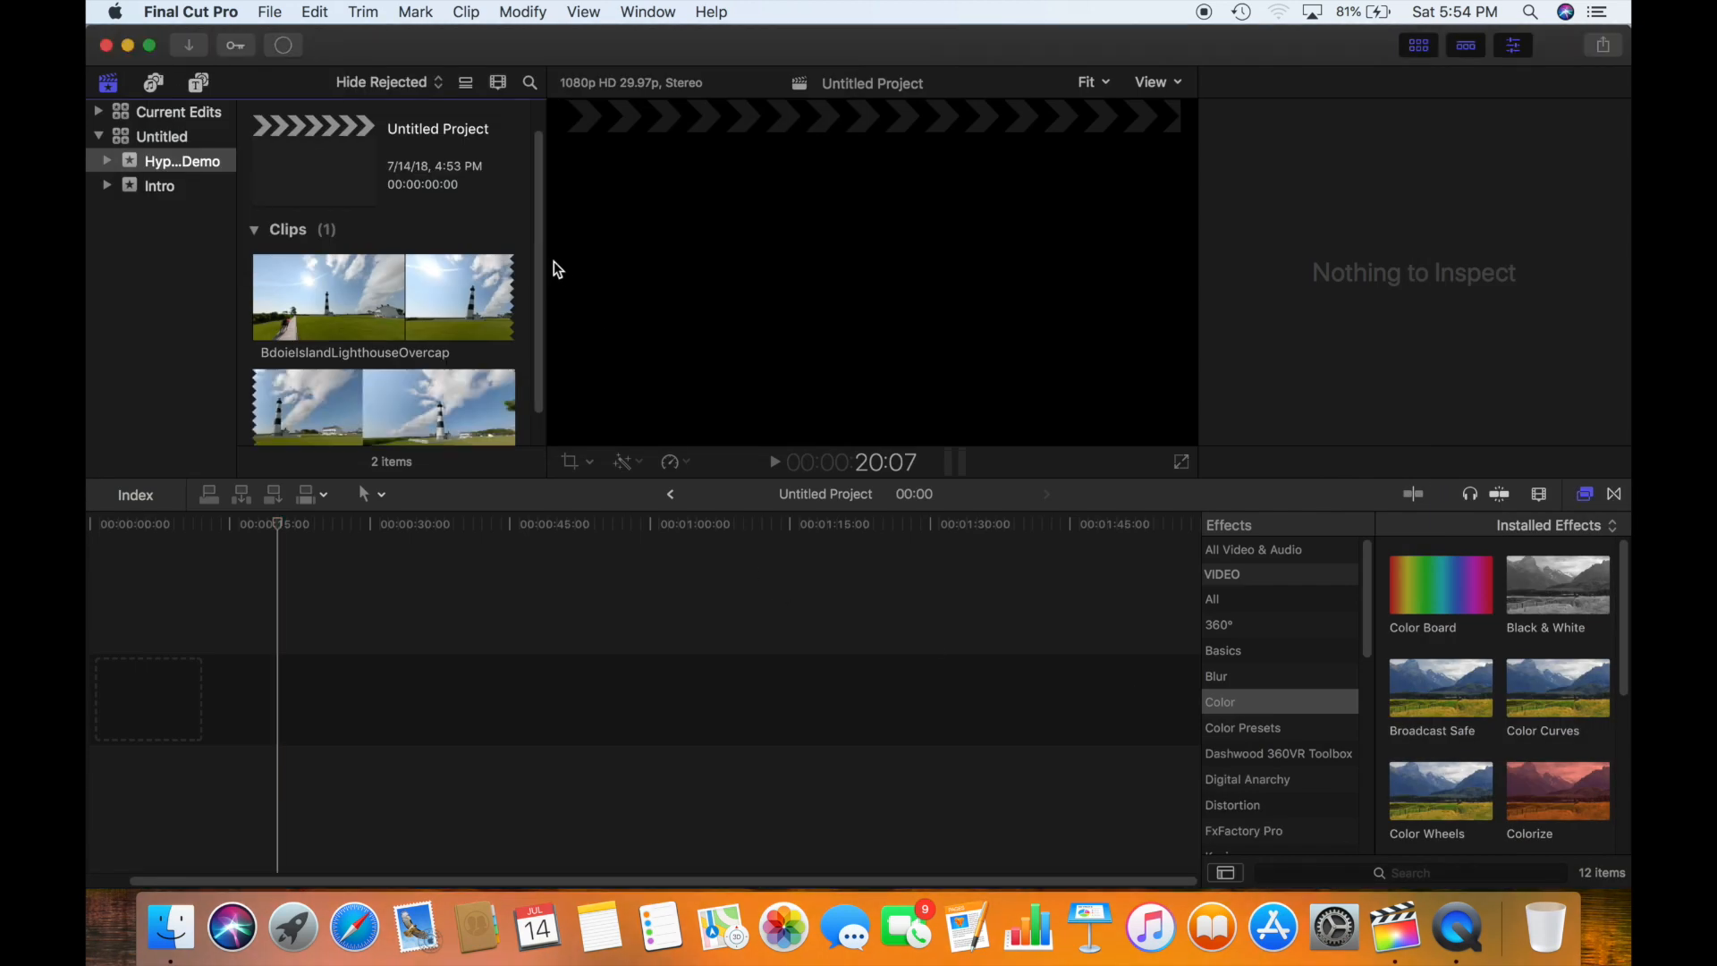
Add the whole BdoieIslandLighthouseOvercap clip to the start of the Untitled Project timeline
left_click(342, 185)
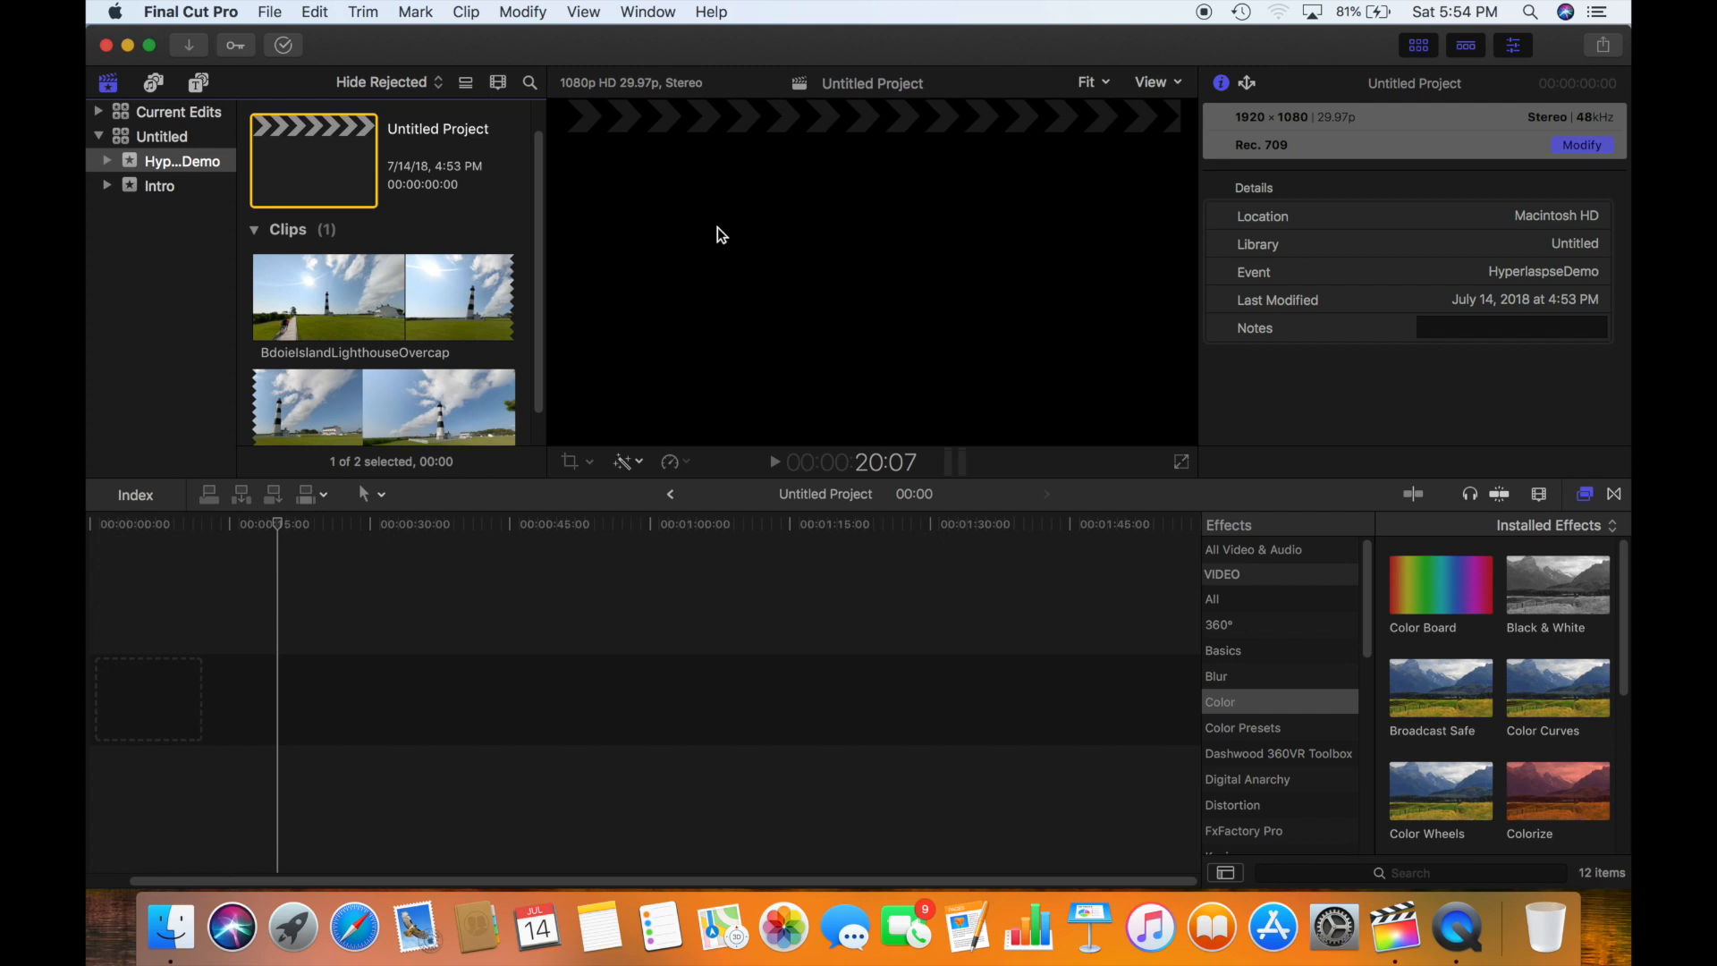
left_click(340, 301)
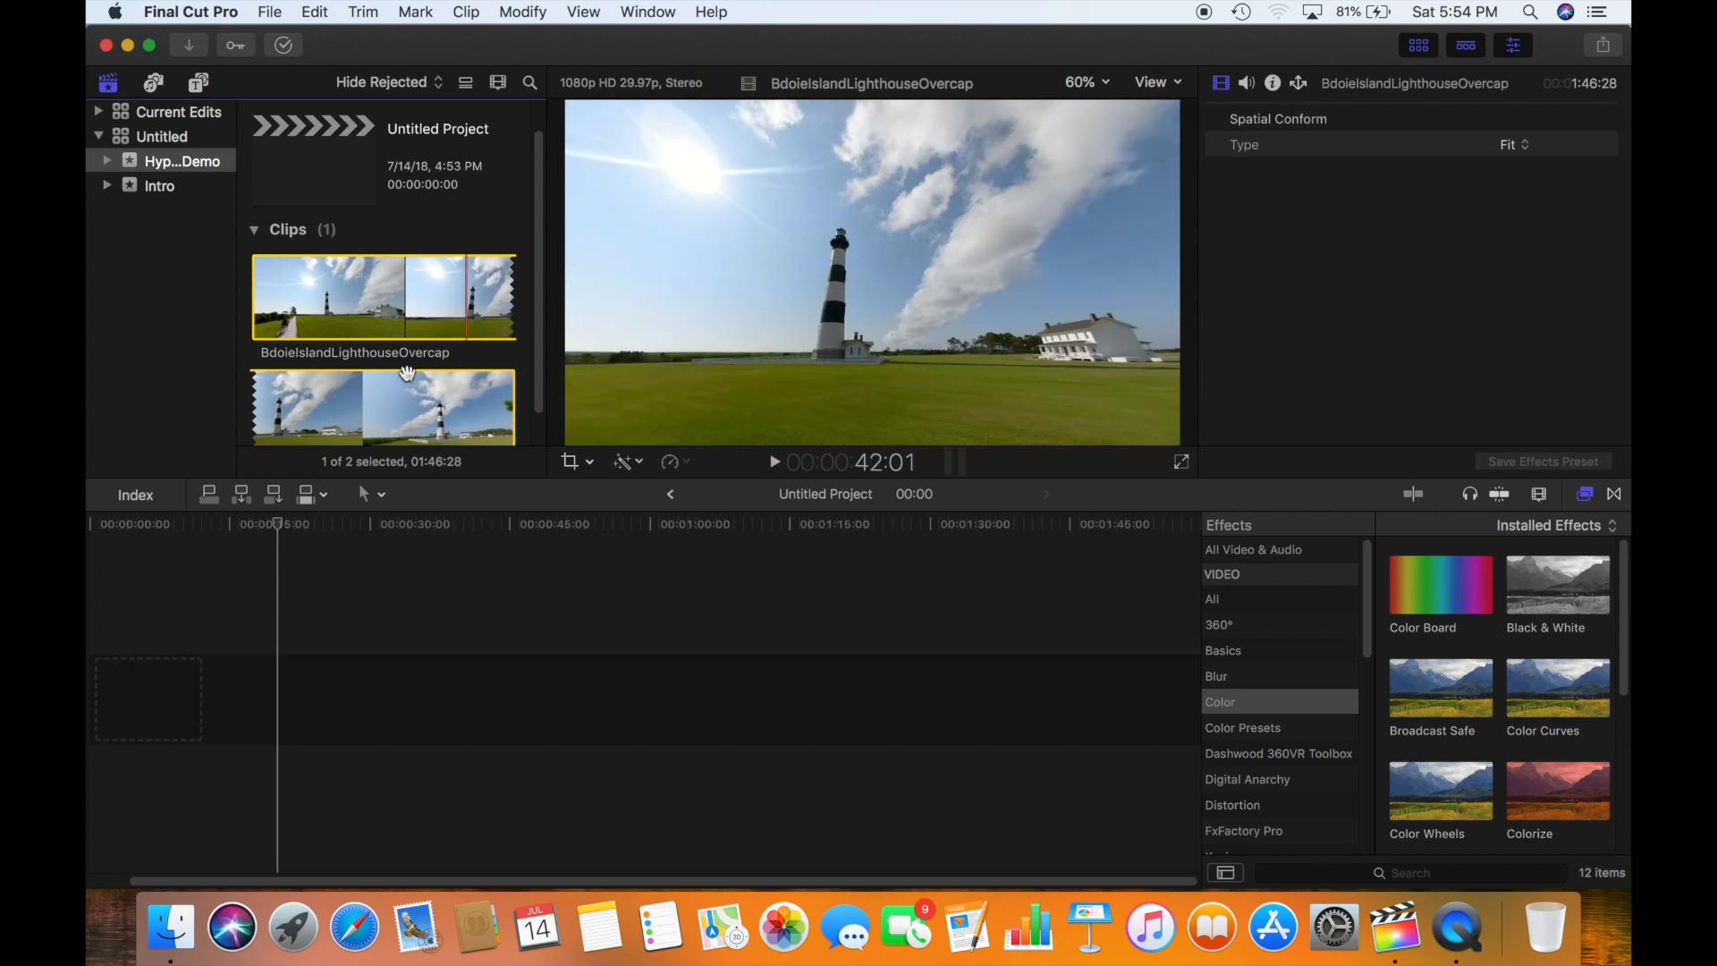
scroll(430, 412, "down", 1)
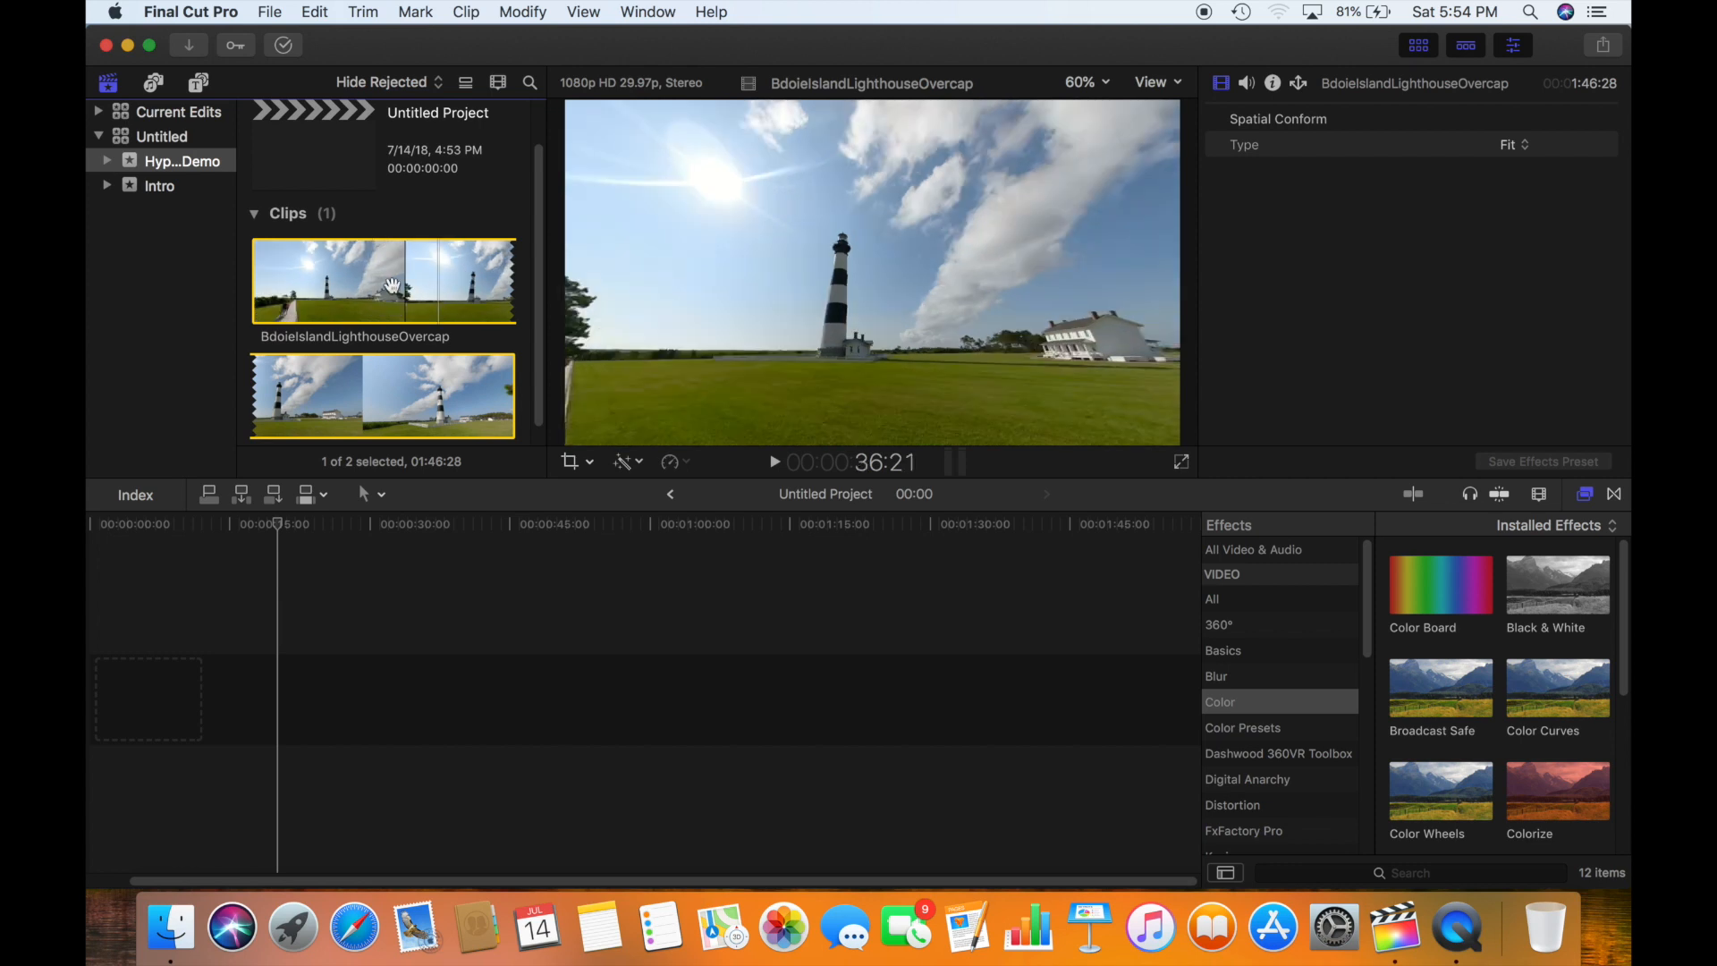
left_click_drag(371, 384, 230, 701)
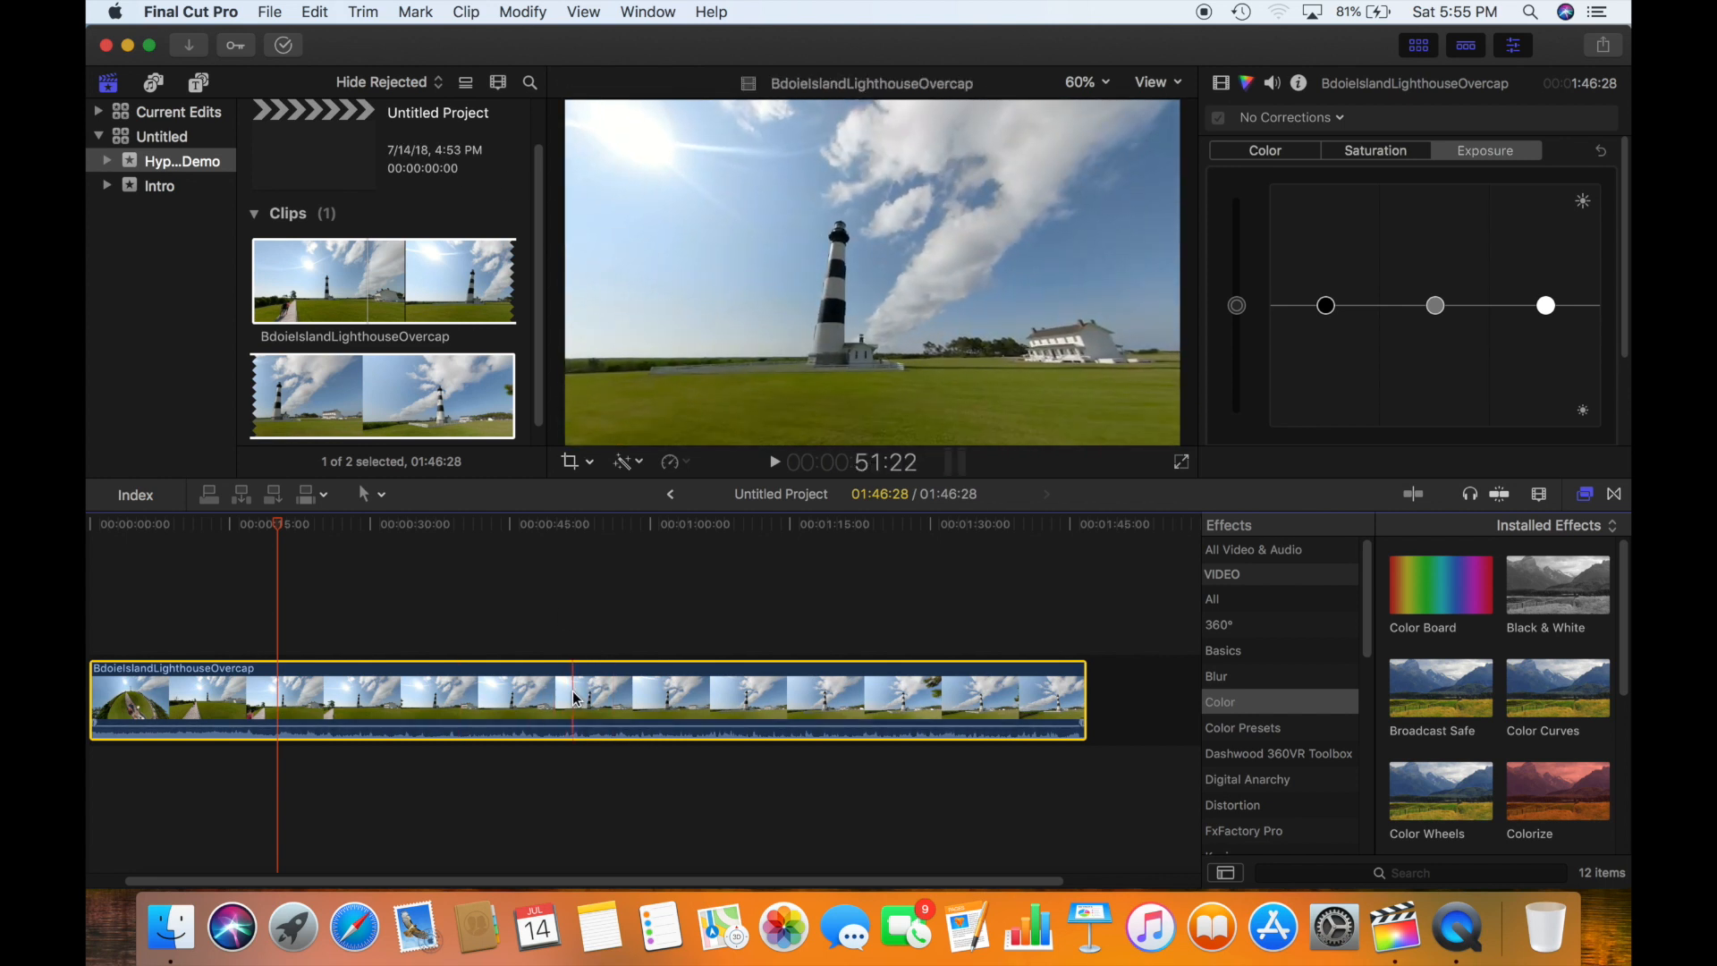
Lower the sound volume and play the project from the start, reviewing the opening transition in full screen before stopping playback
key("XF86AudioLowerVolume")
key("XF86AudioLowerVolume")
key("XF86AudioLowerVolume")
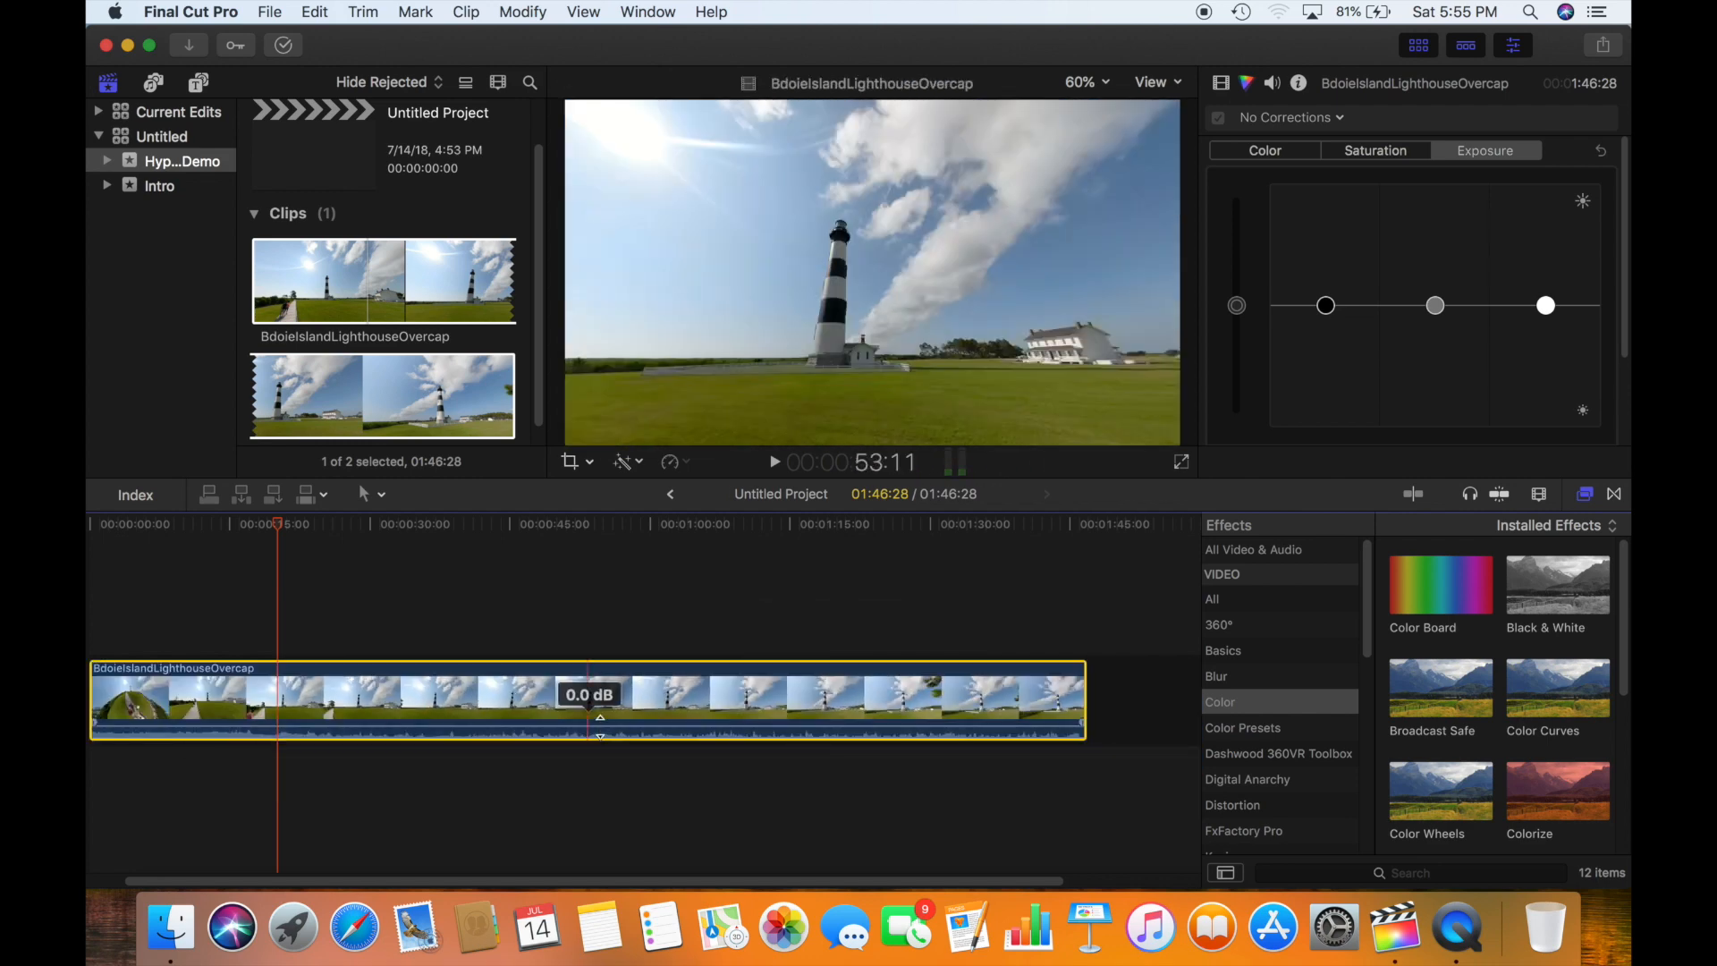
left_click(95, 625)
left_click(307, 684)
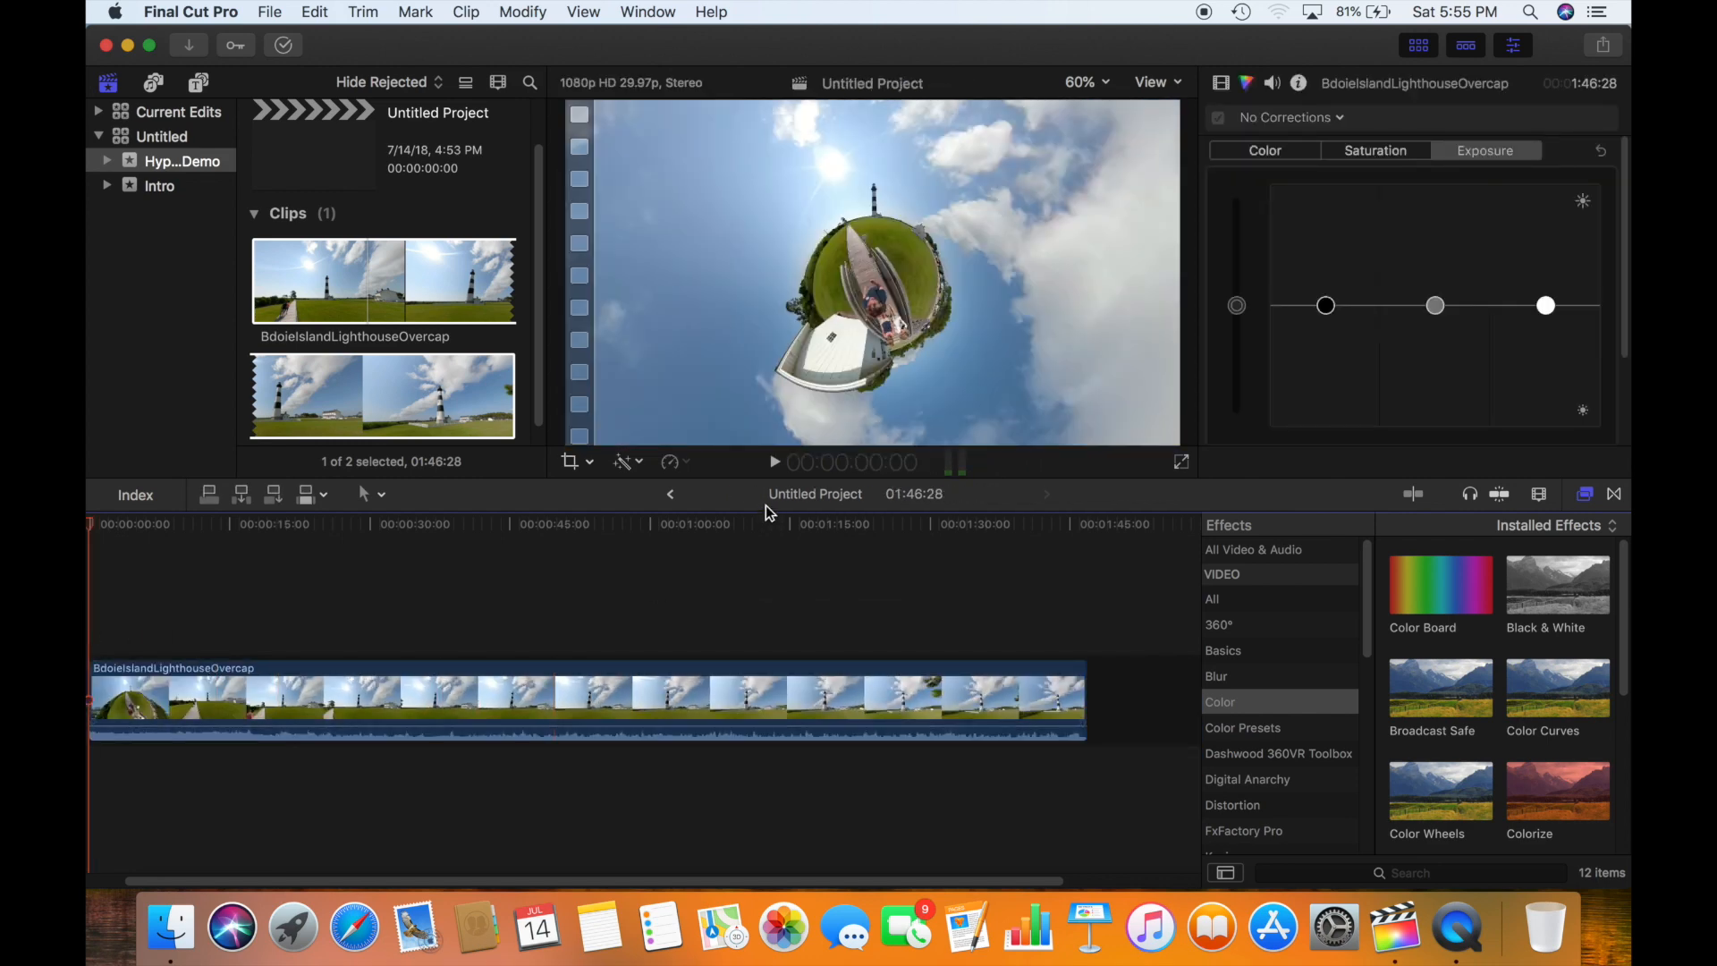
left_click(775, 463)
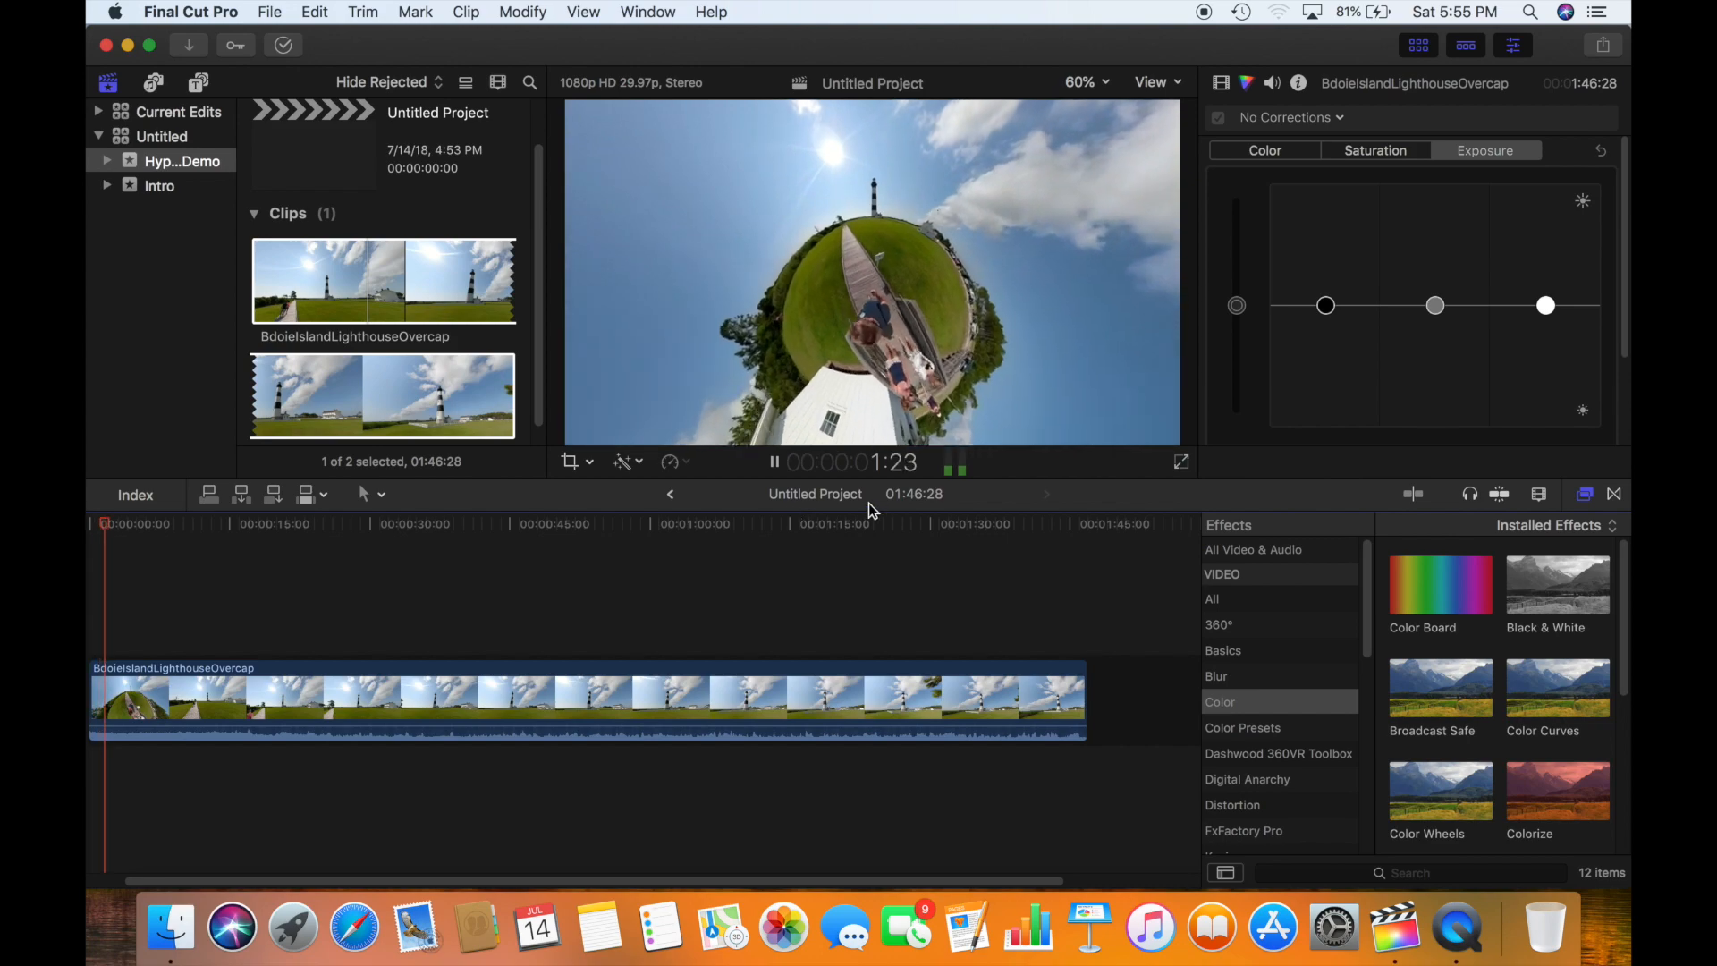
left_click(1182, 462)
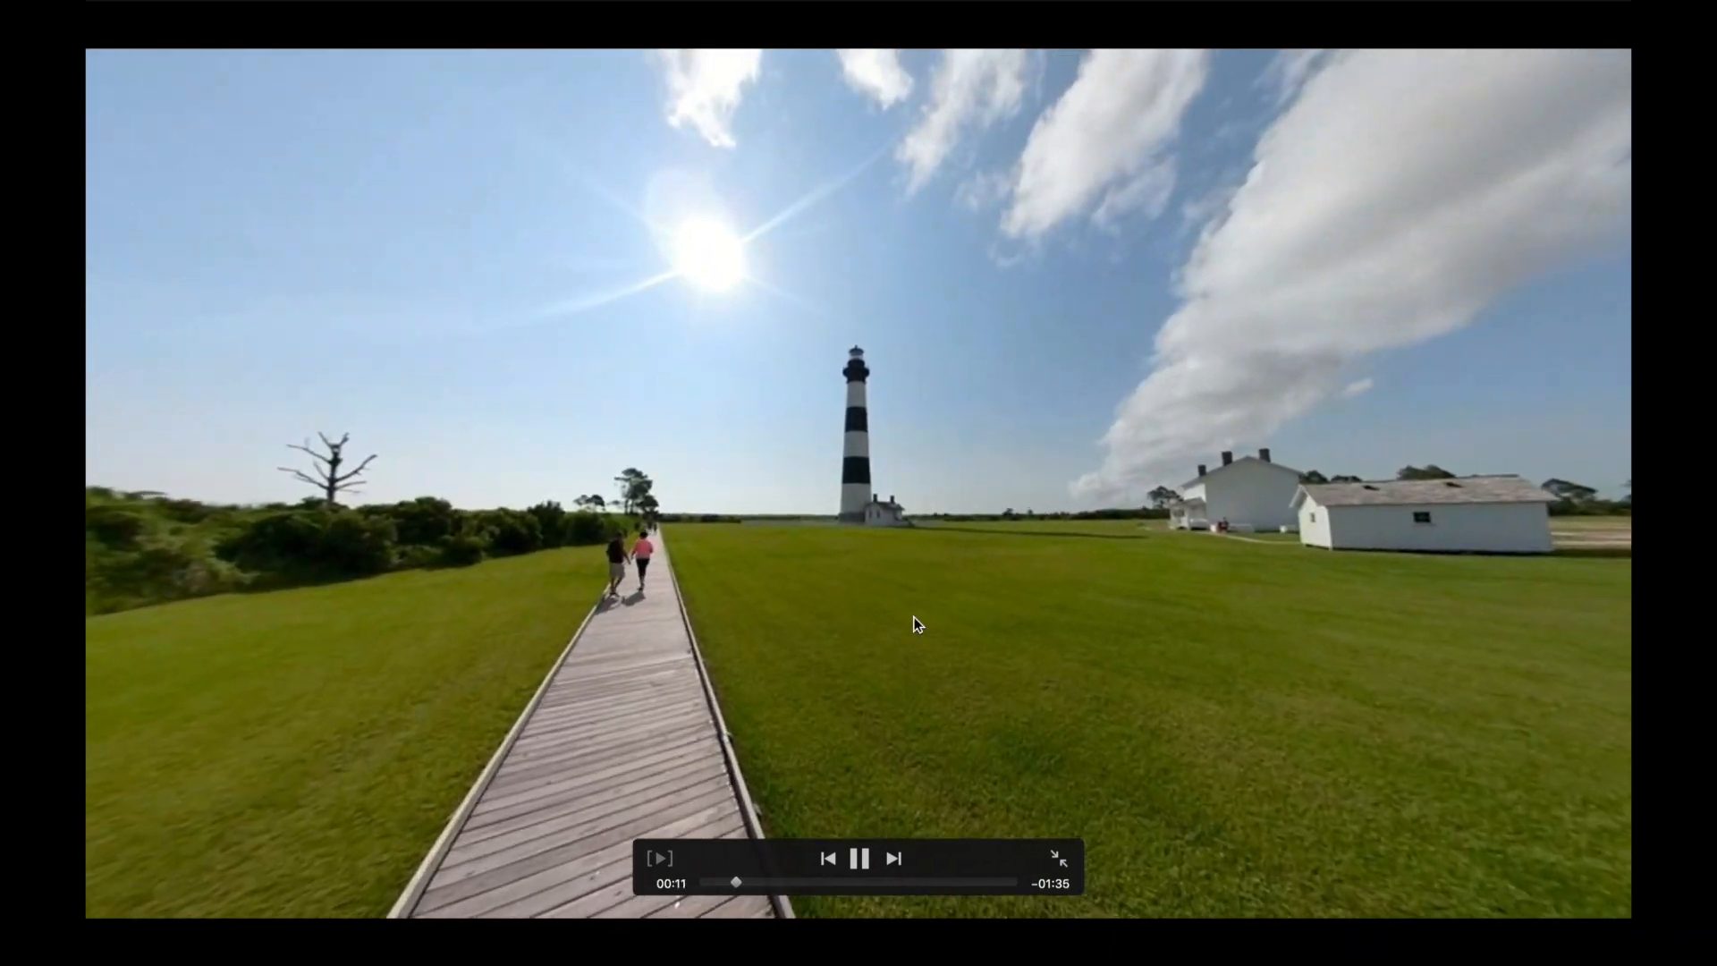
left_click(1059, 860)
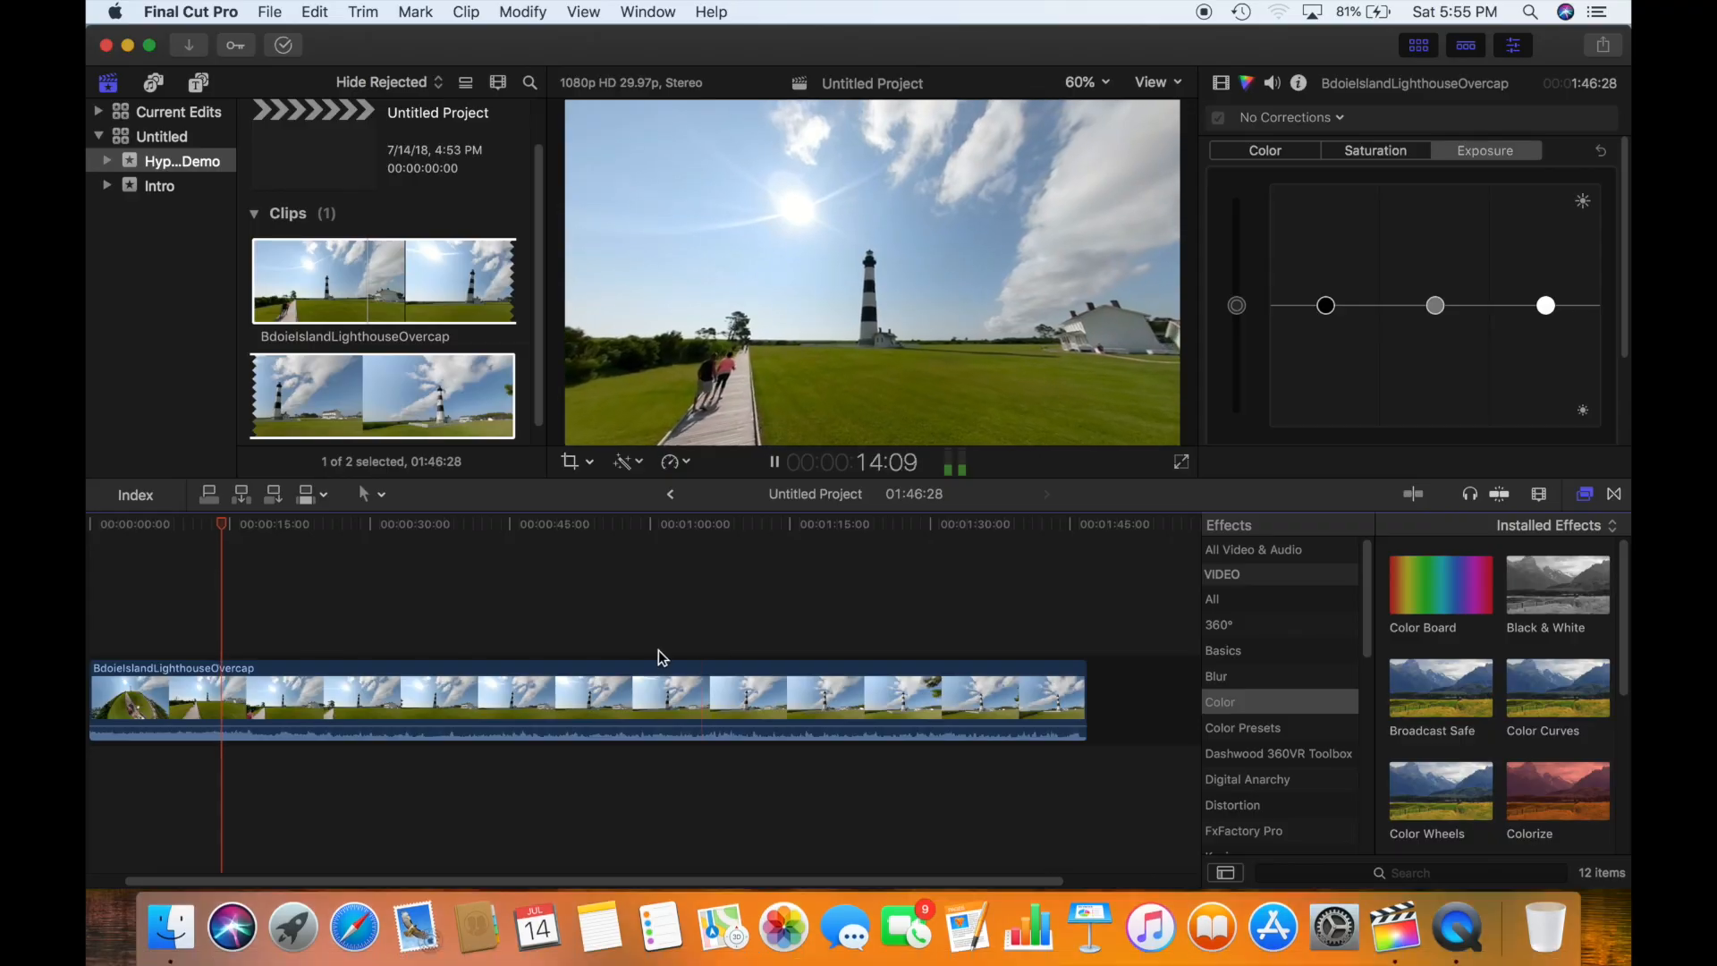
key("space")
Retime the lighthouse clip in the timeline to Fast 8x
right_click(372, 685)
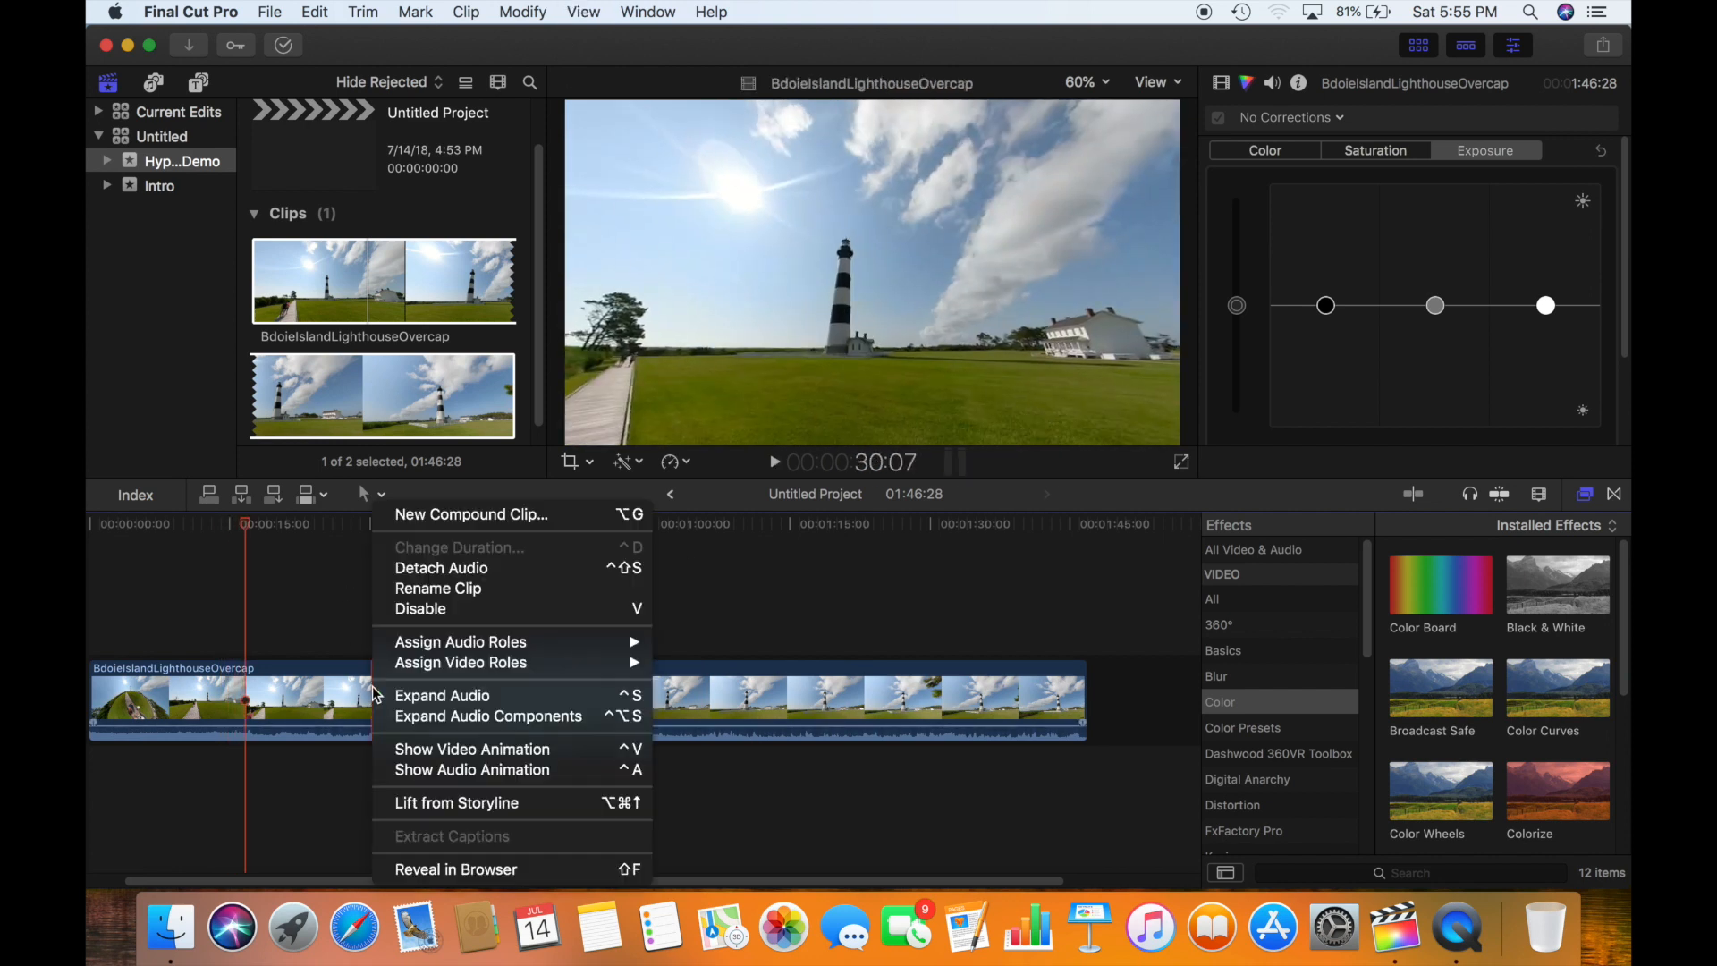
left_click(342, 708)
left_click(403, 712)
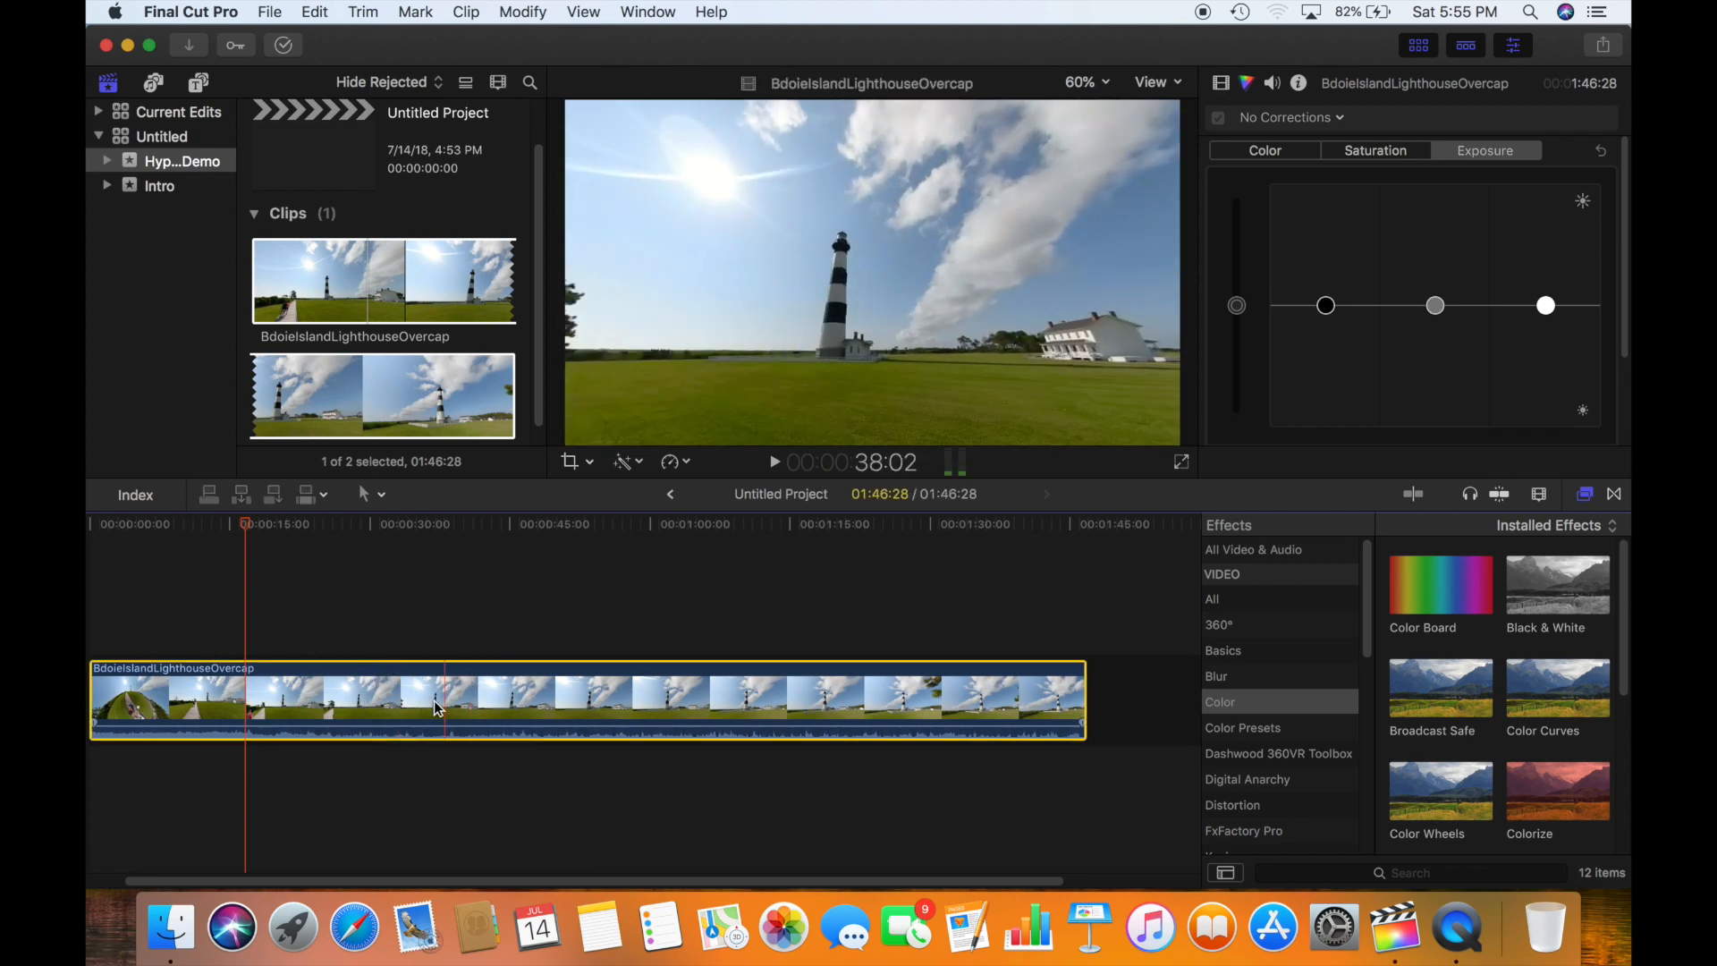
left_click(679, 465)
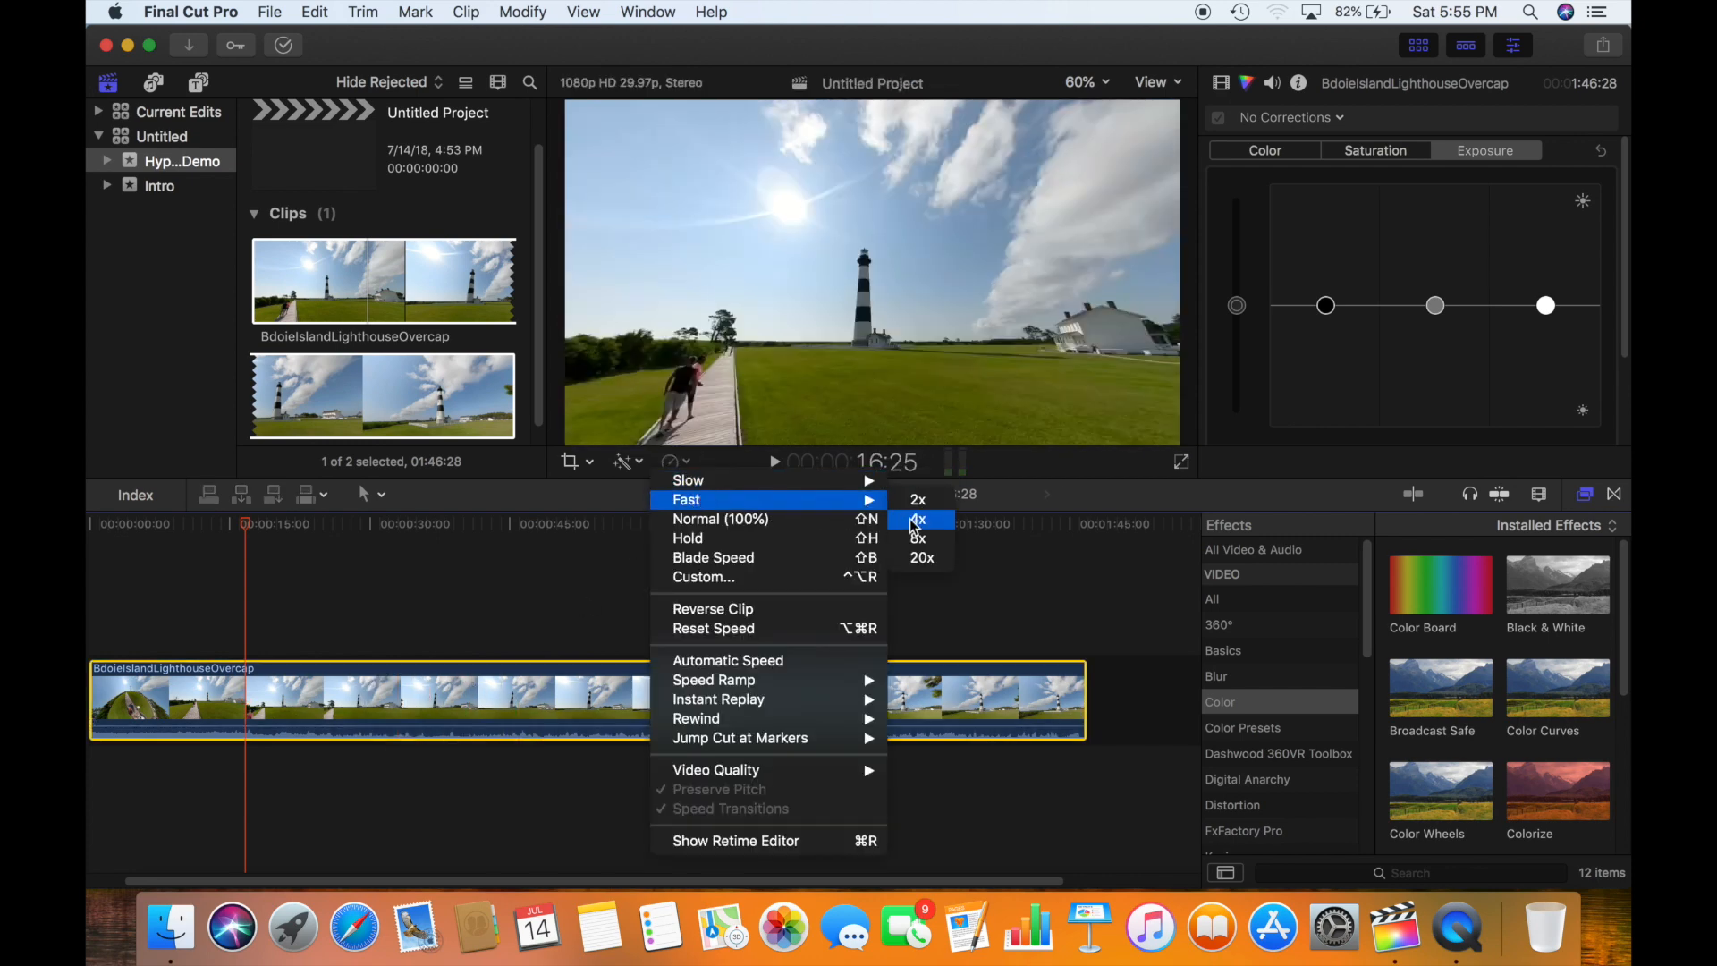
left_click(912, 545)
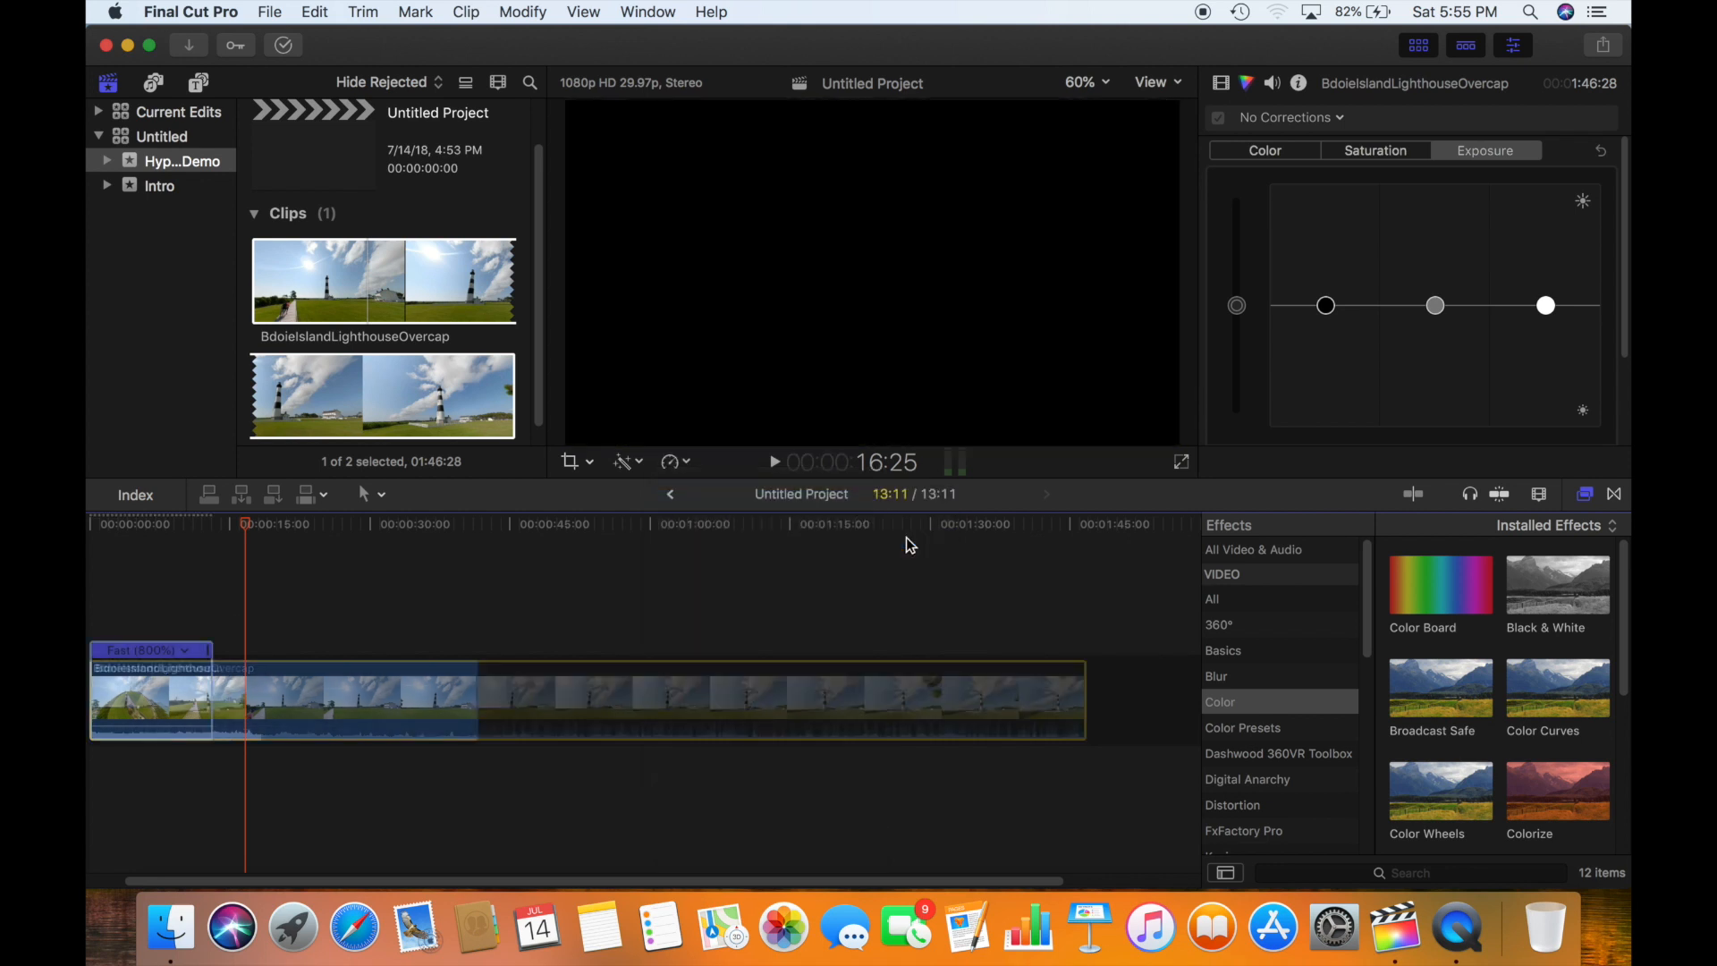
Play the sped-up lighthouse clip from the start to its end to review the hyperlapse
left_click(89, 605)
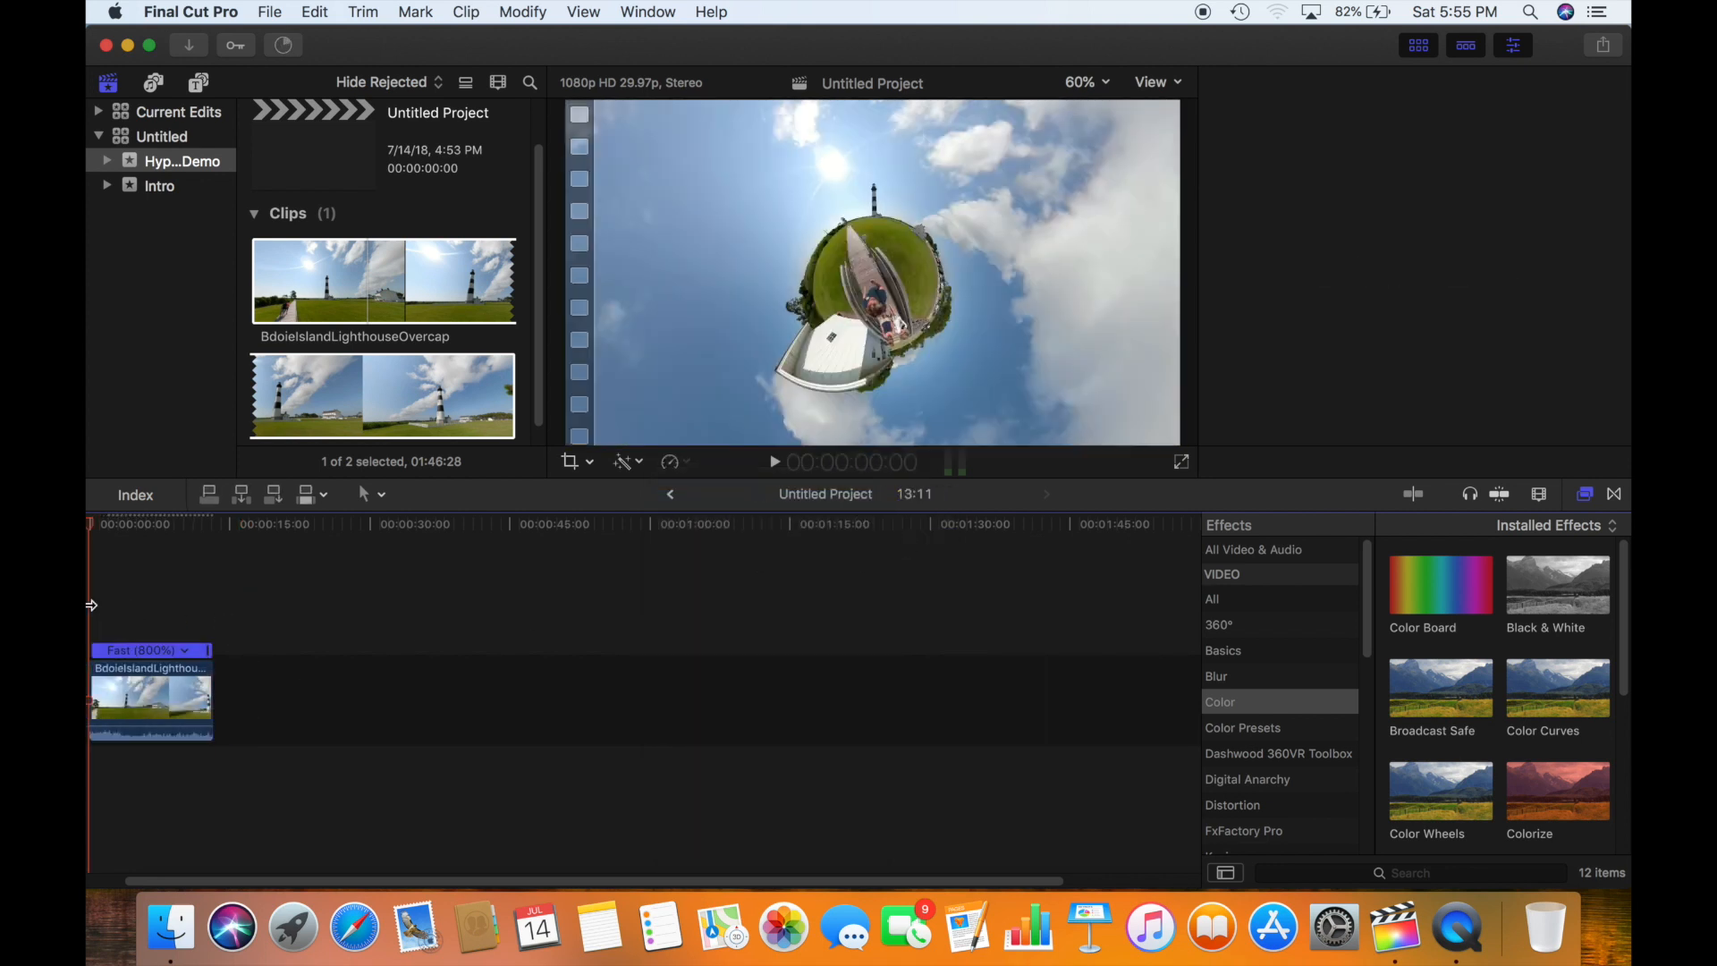
key("super+6")
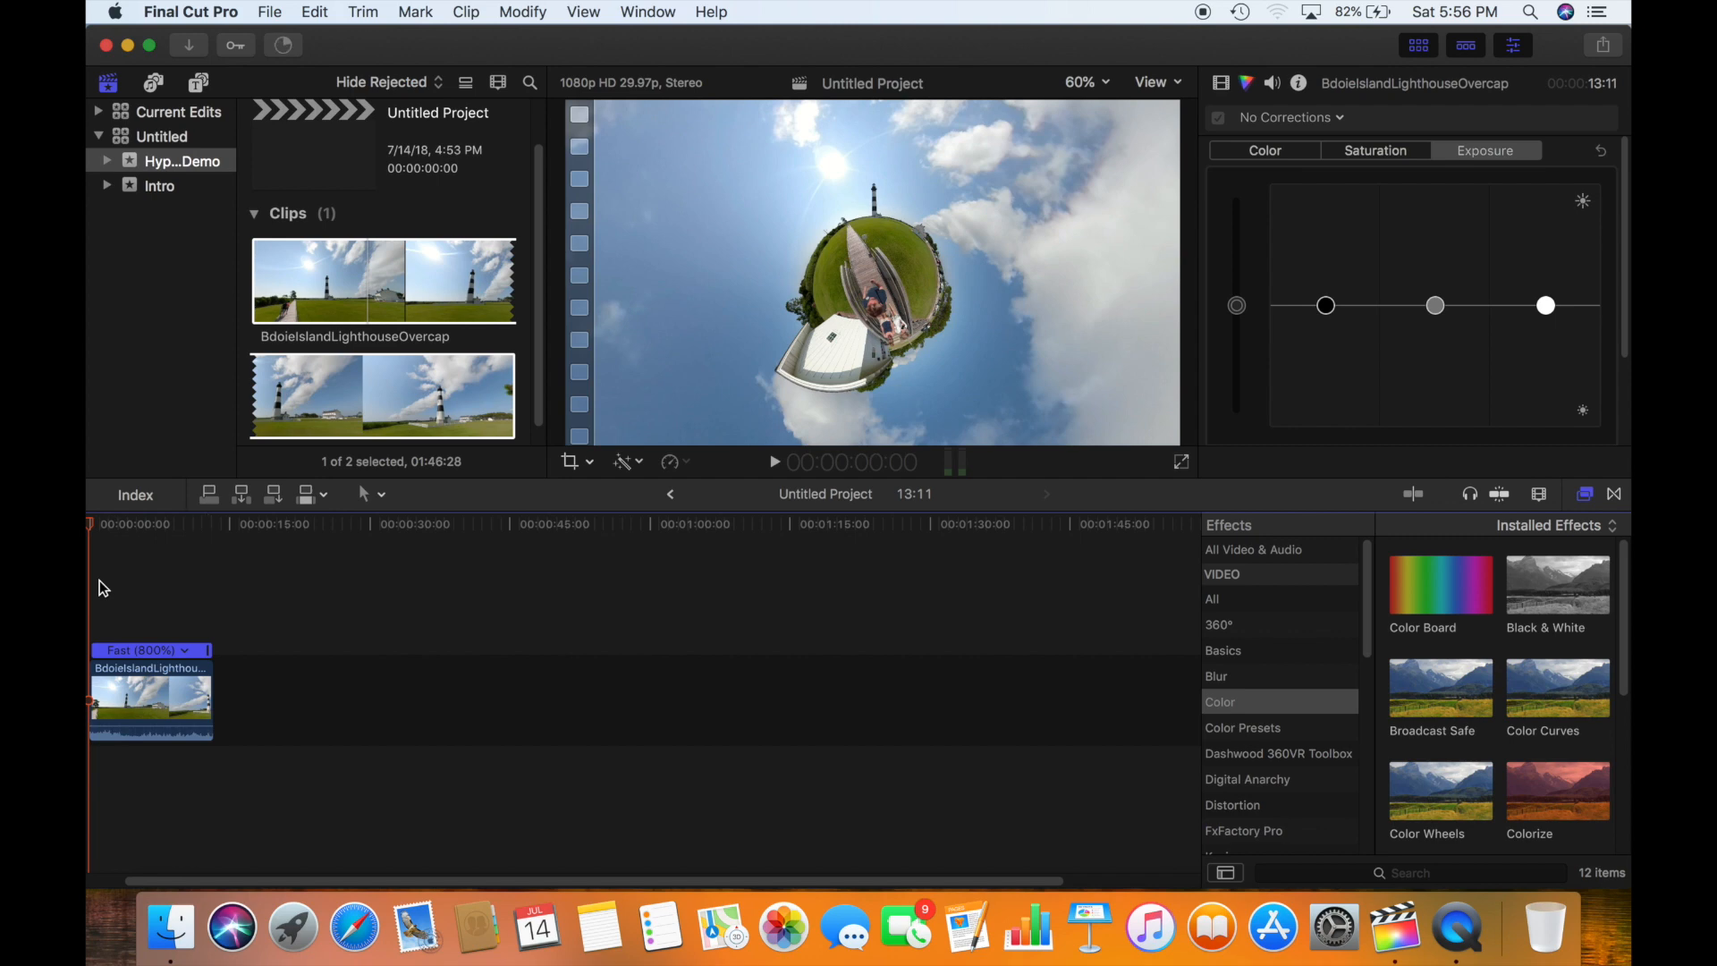
key("space")
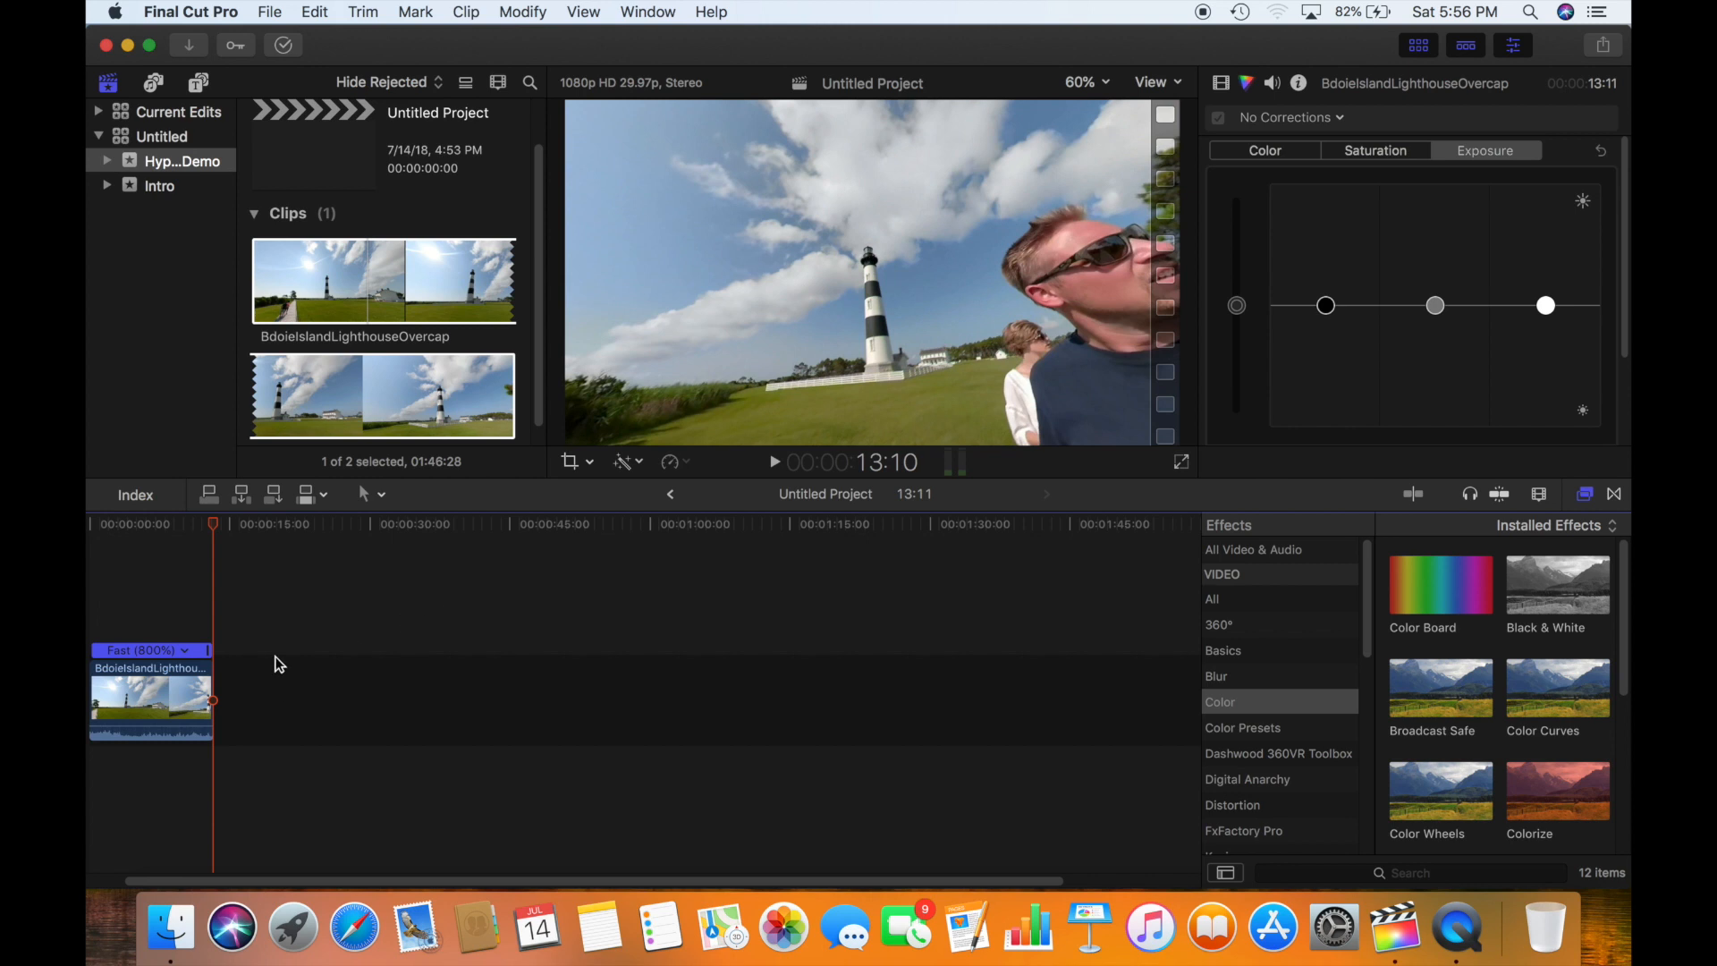
Change the lighthouse clip's retiming speed to Fast 20x and keep the clip selected
left_click(137, 614)
left_click(184, 650)
mouse_move(273, 692)
left_click(360, 752)
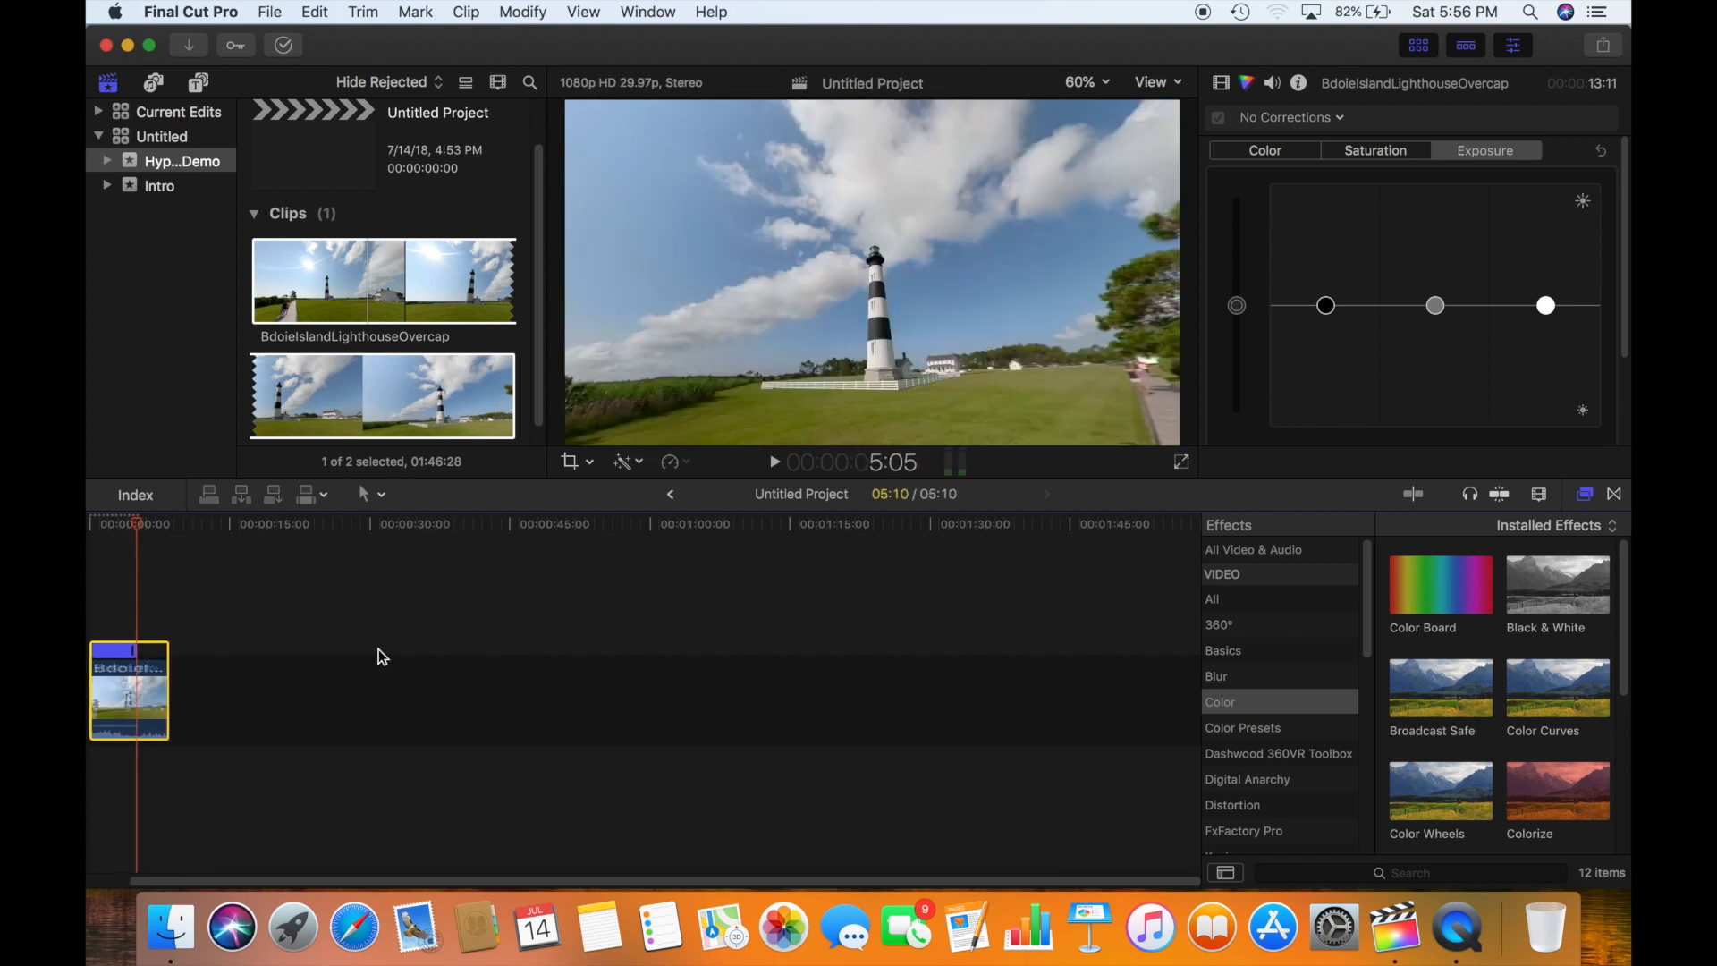
left_click(301, 619)
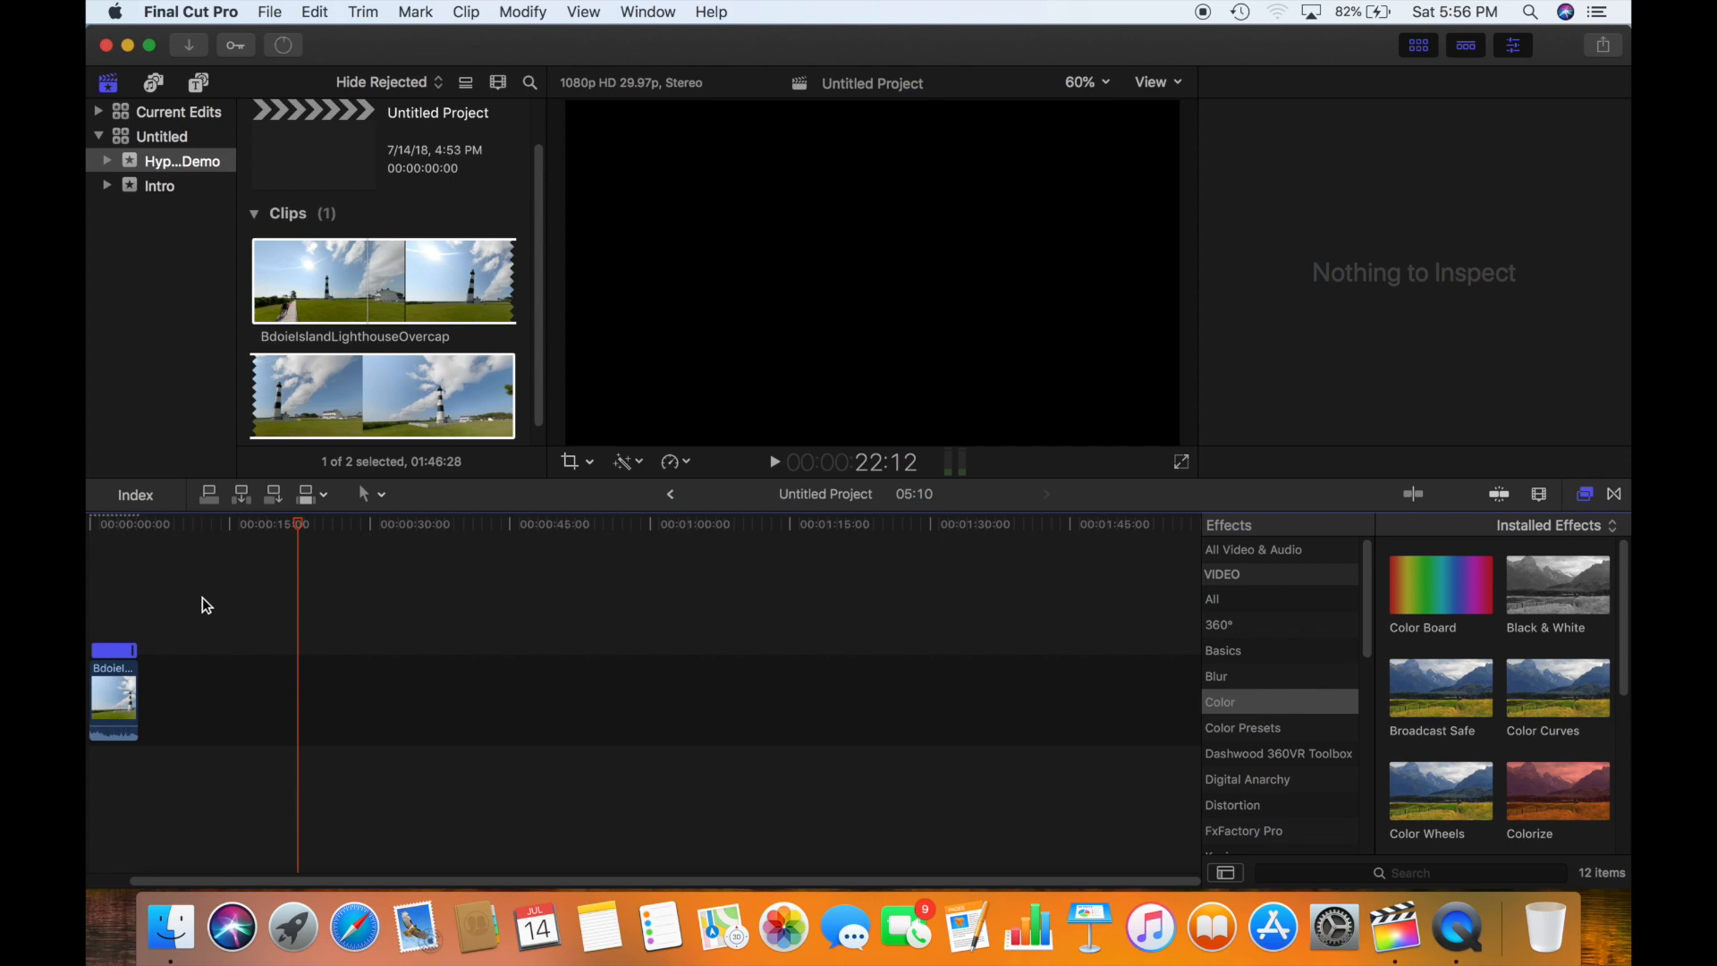
left_click(114, 666)
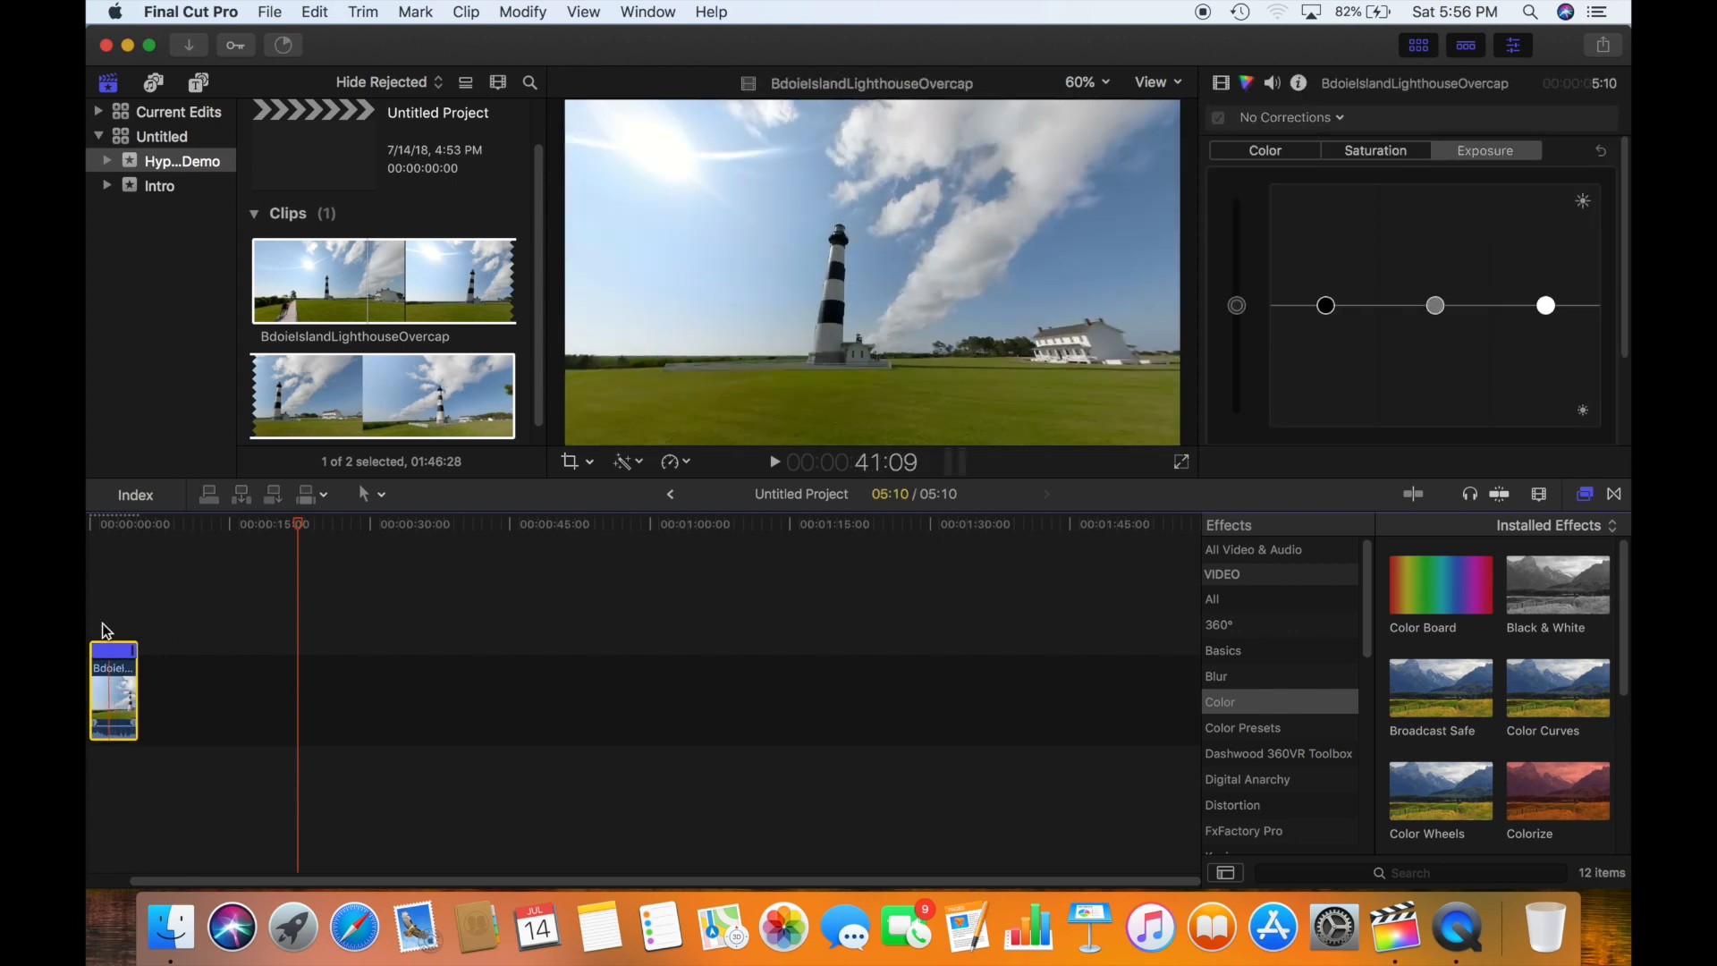
Import VIDEO_0140.mp4 and BodieIsland.mp4 from the OBX_Overcapture folder on the external drive into the HyperlaspseDemo event
left_click(89, 594)
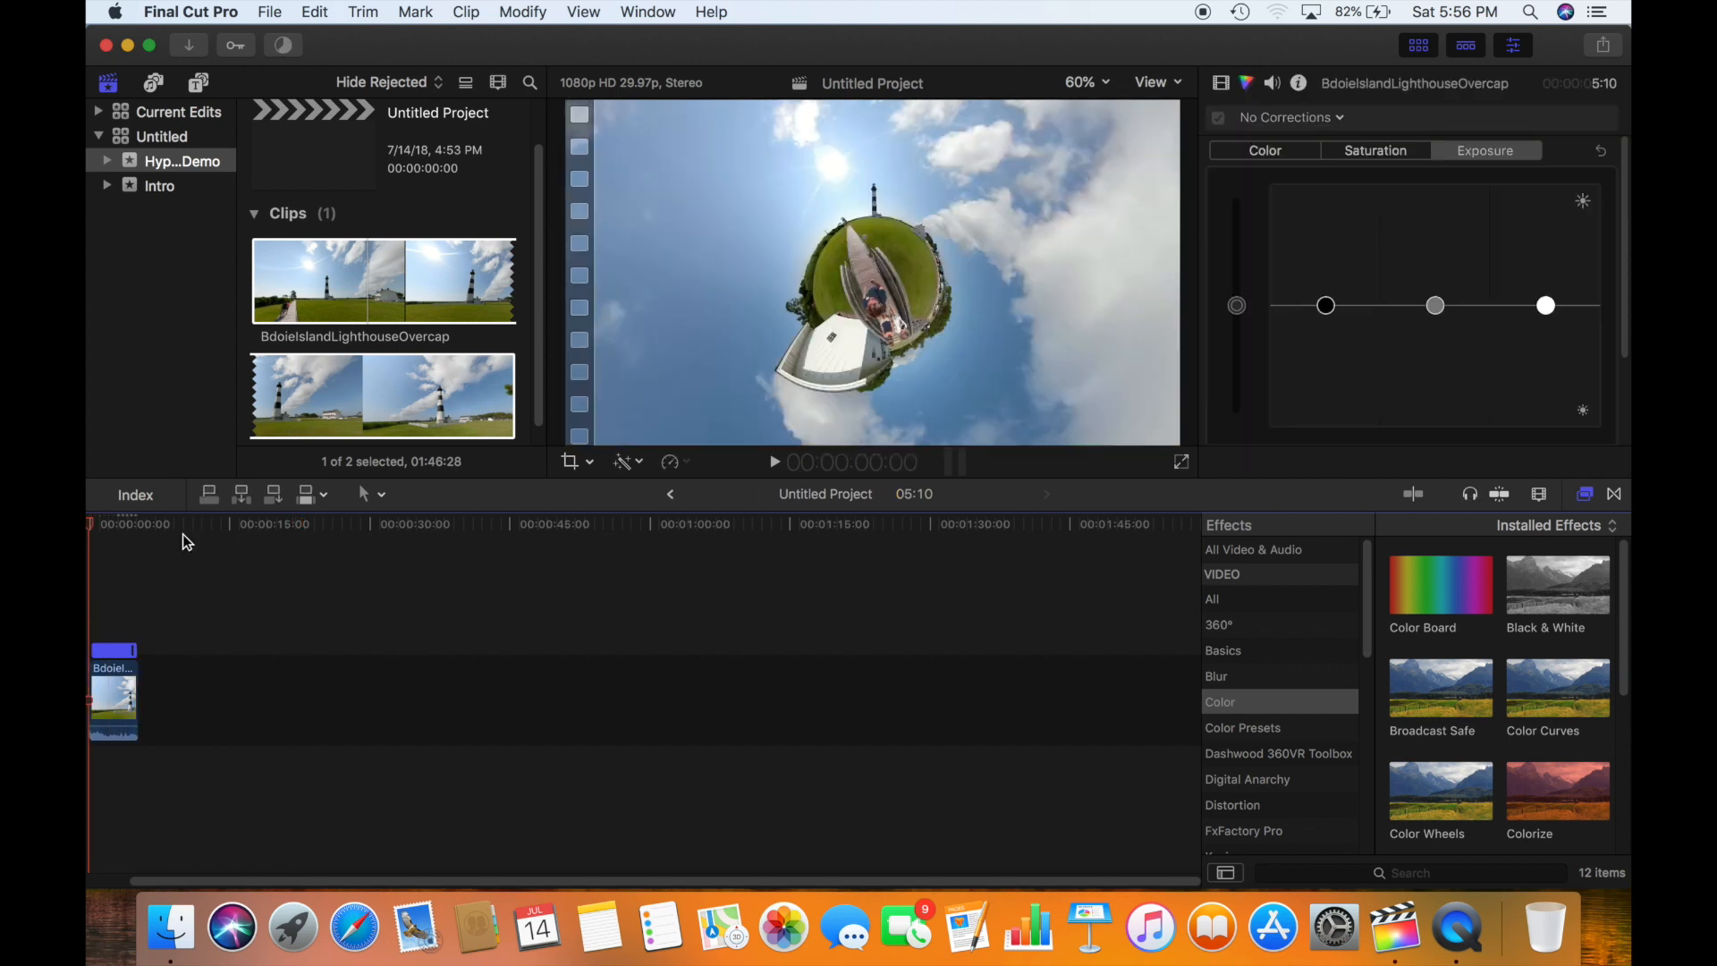
right_click(410, 222)
left_click(450, 236)
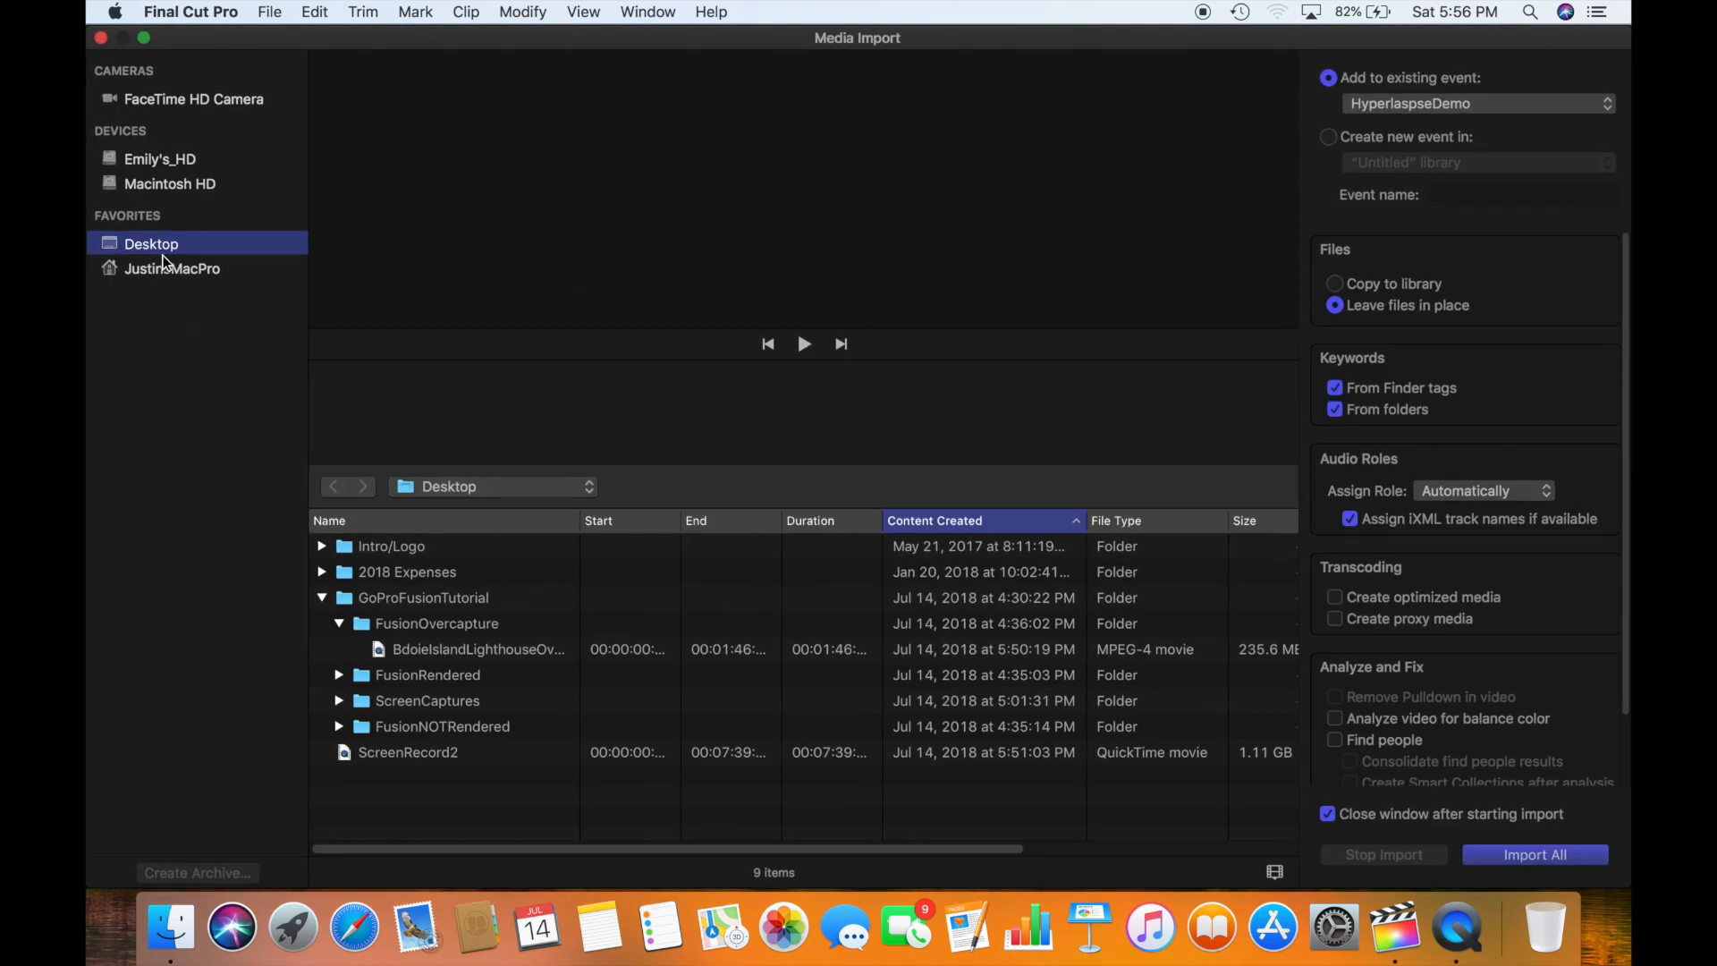
left_click(159, 159)
left_click(425, 620)
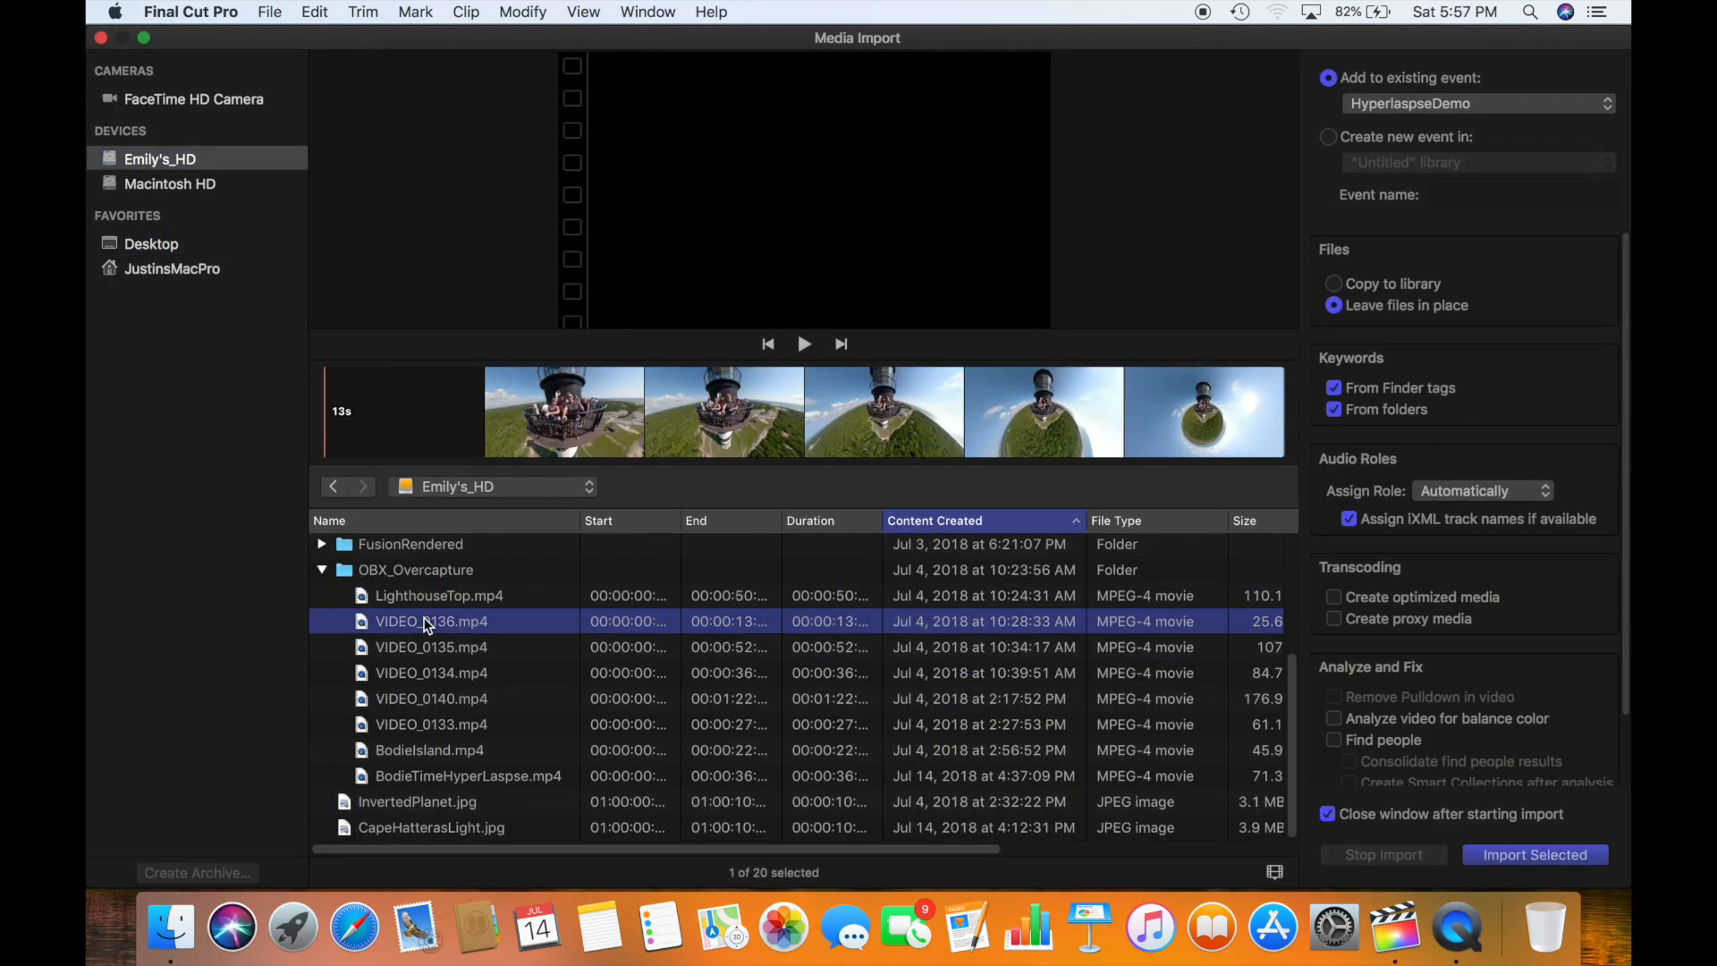
left_click(427, 636)
left_click(425, 669)
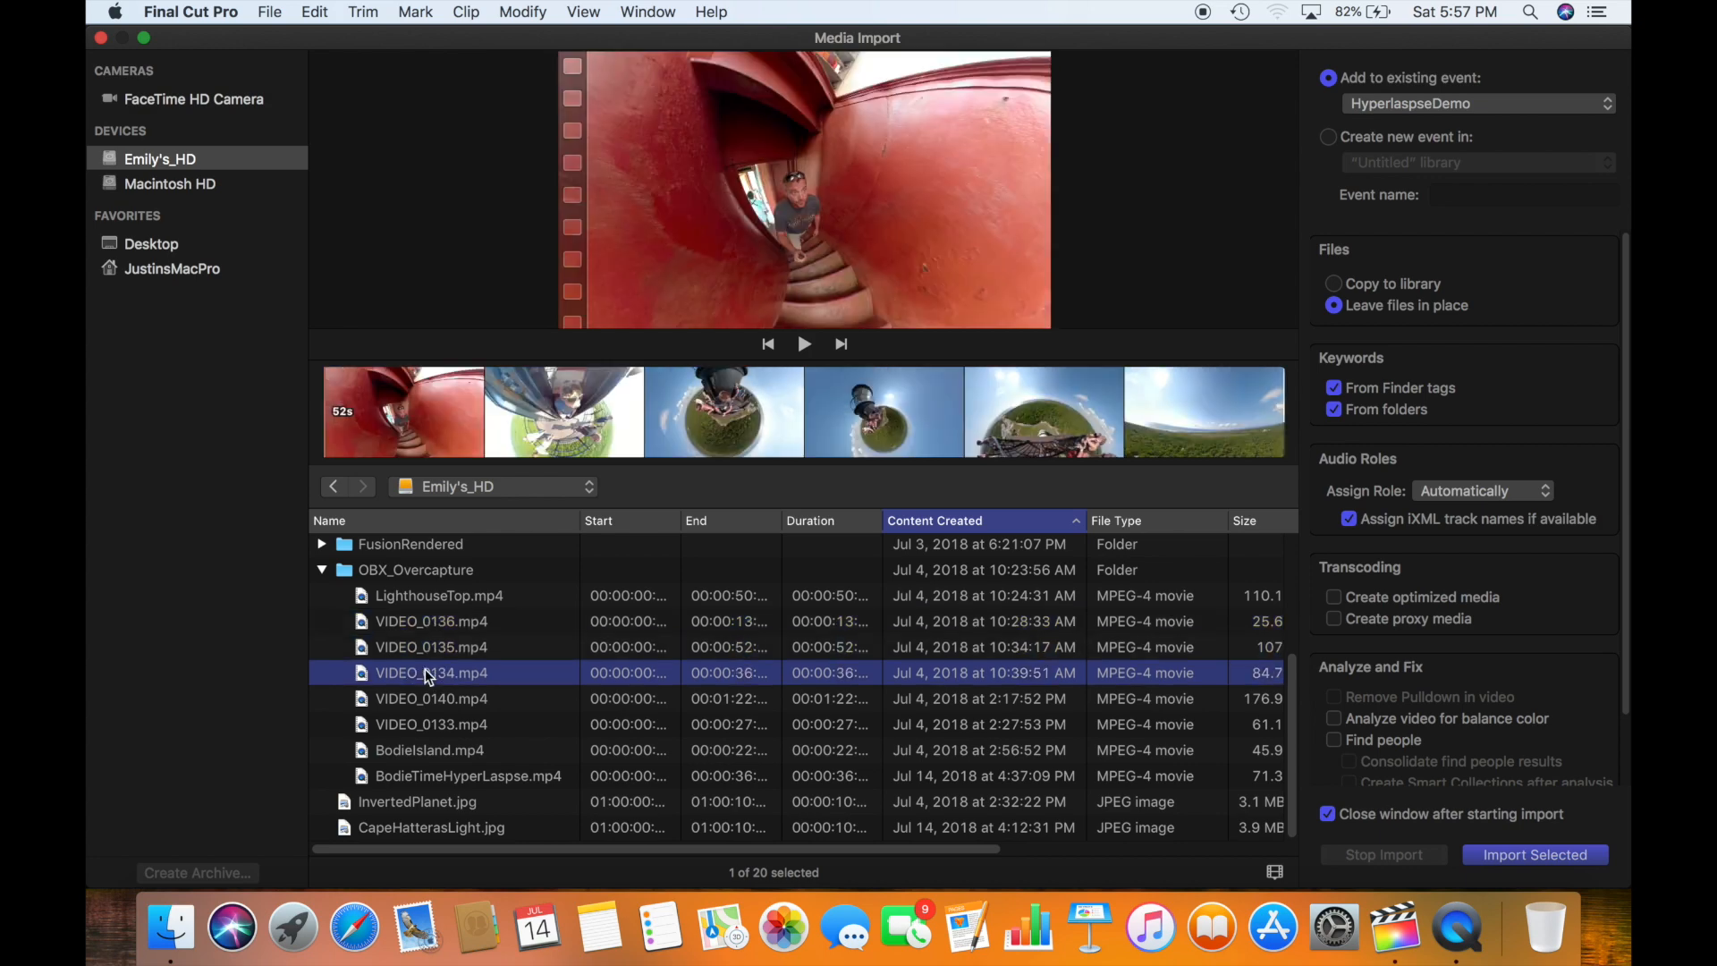
left_click(428, 697)
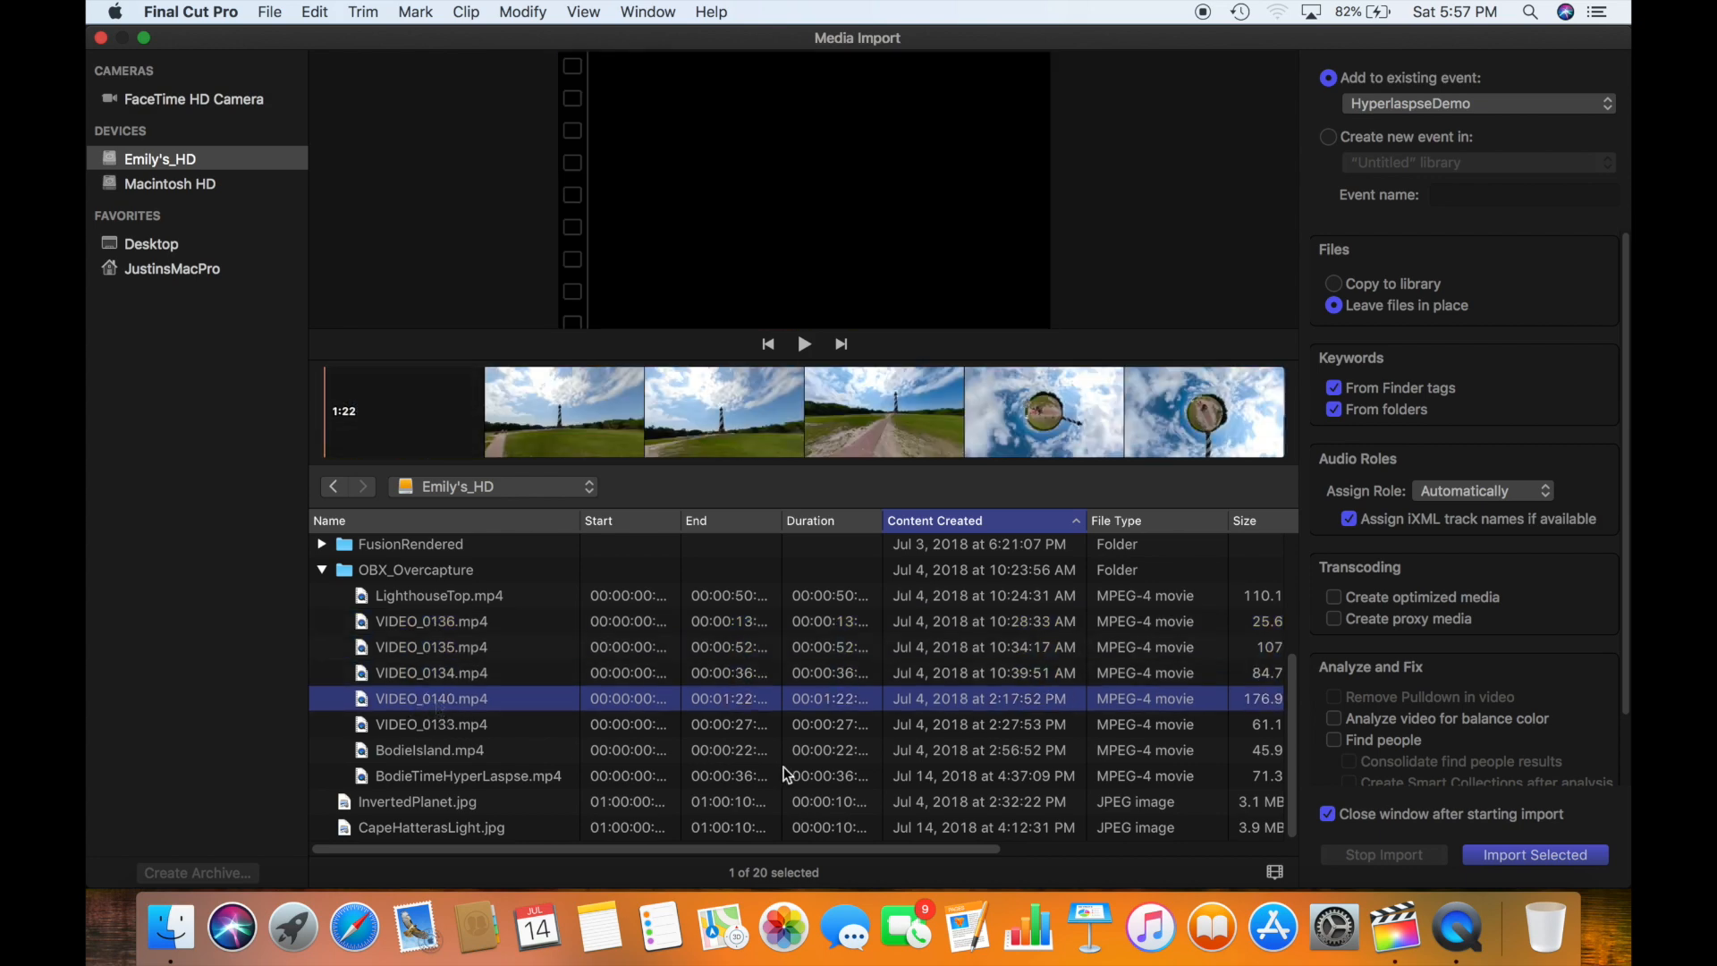
left_click(471, 756, "super")
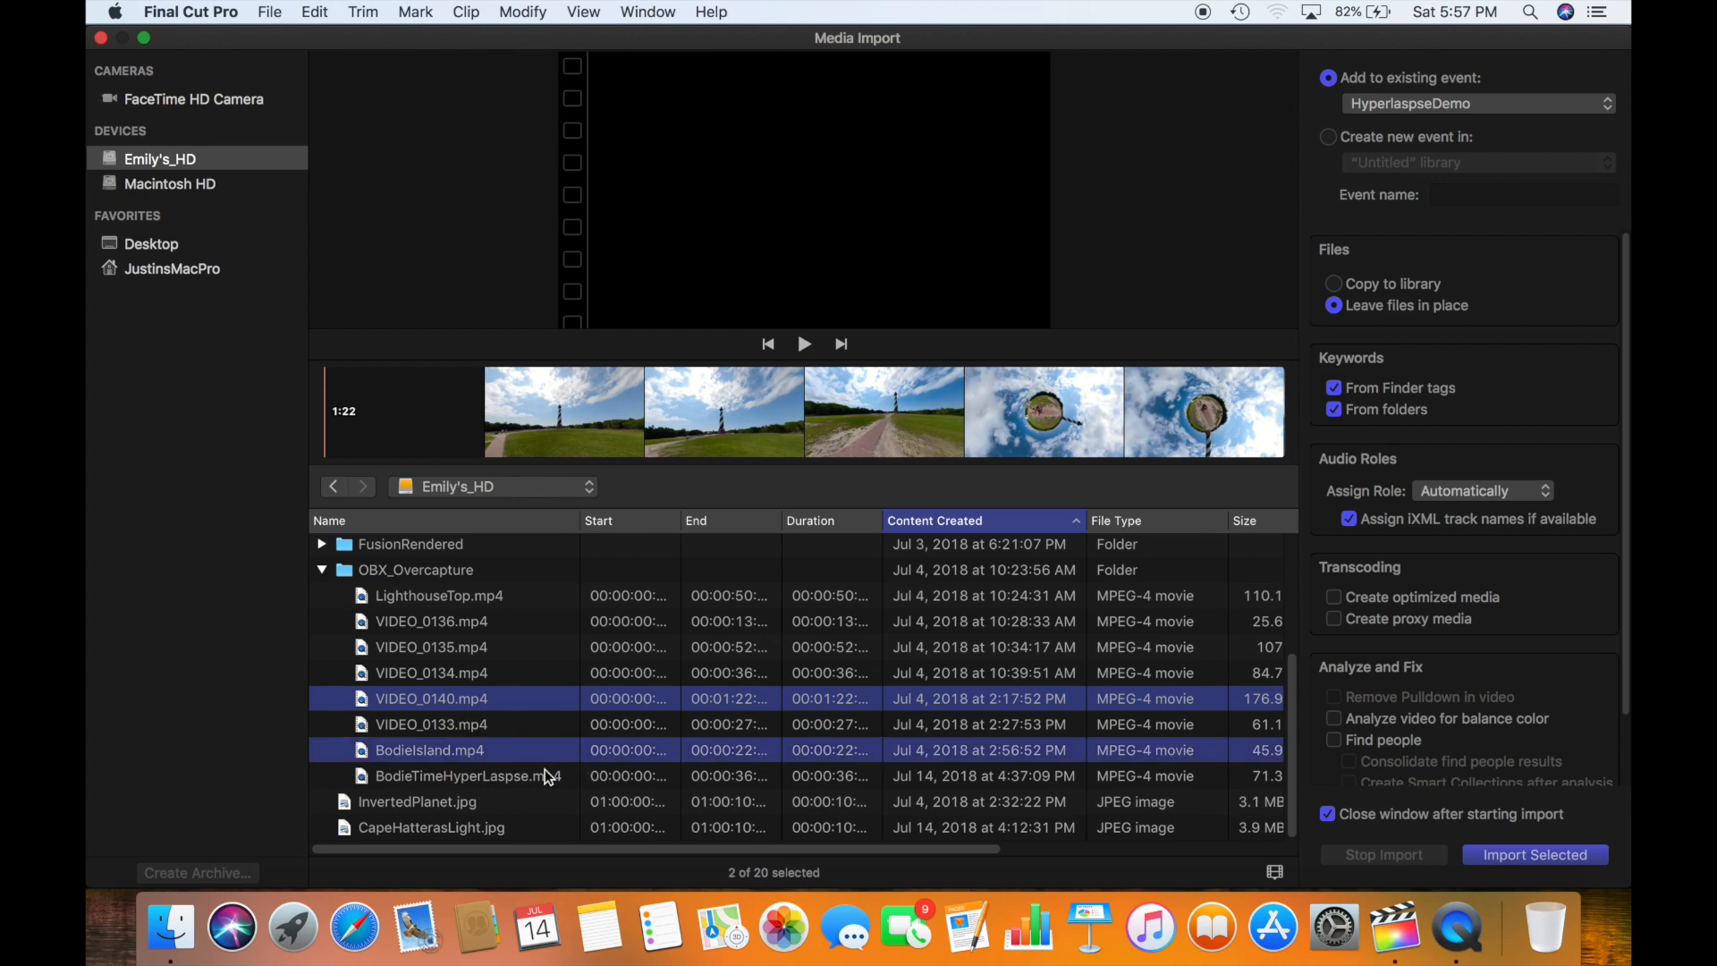
left_click(1533, 856)
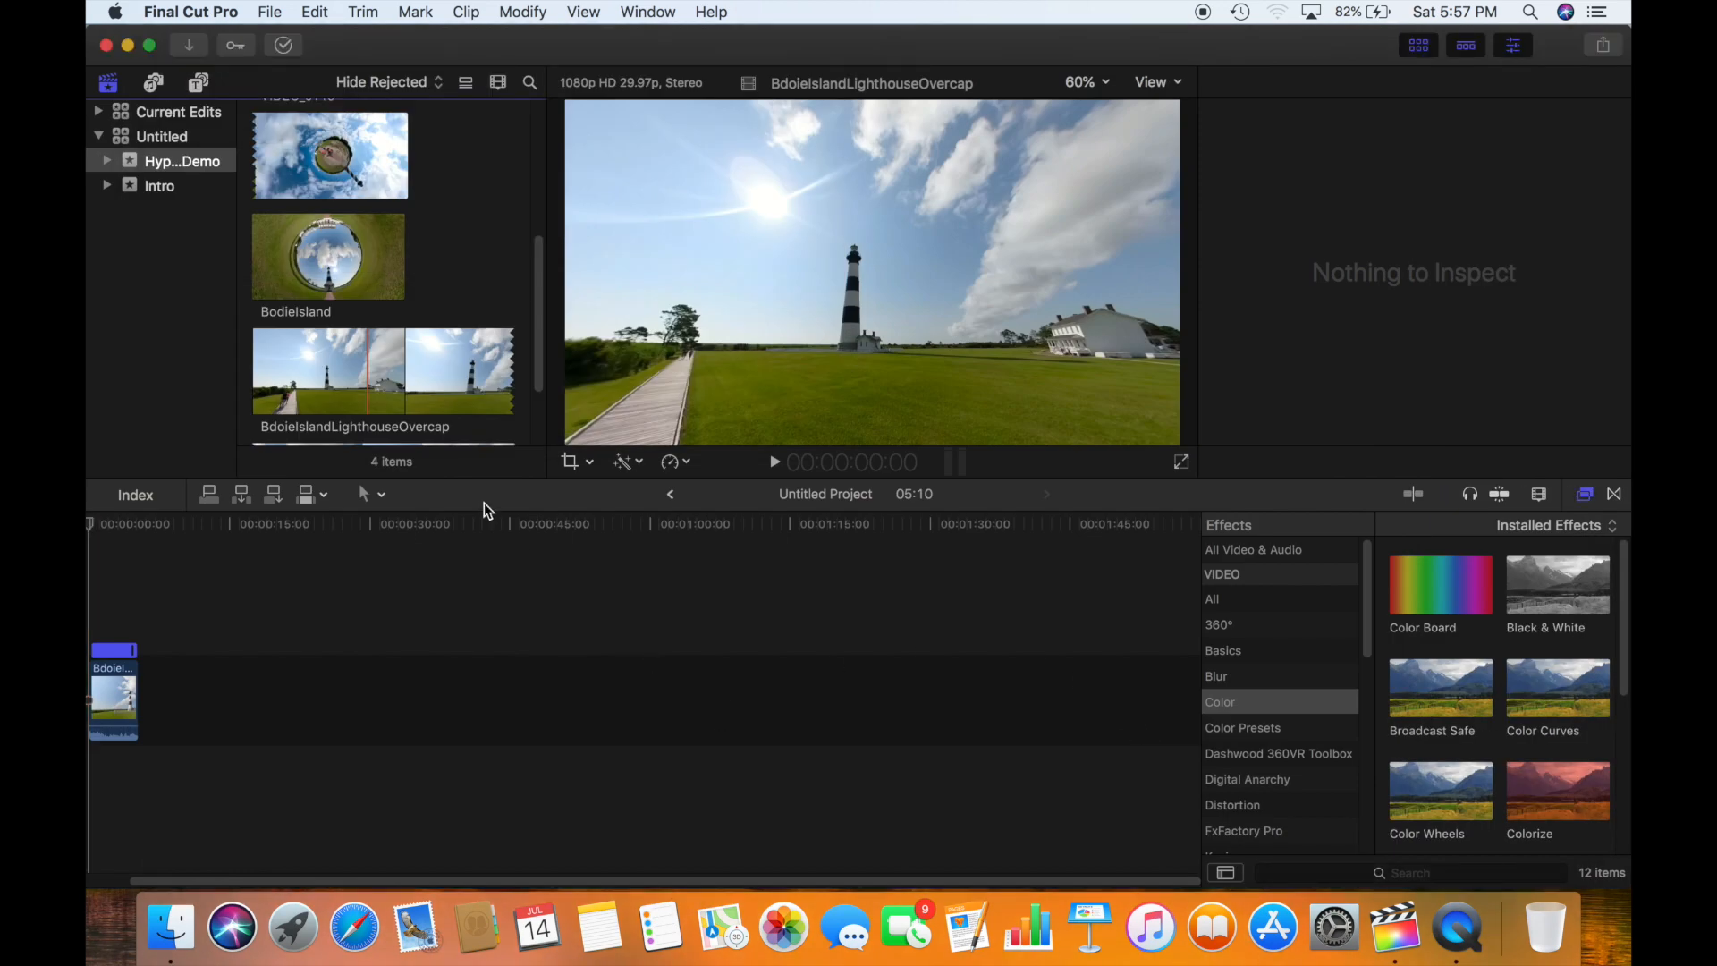
Append VIDEO_0140 after the lighthouse clip in the timeline and play the project across the cut
left_click(329, 153)
left_click_drag(352, 159, 287, 710)
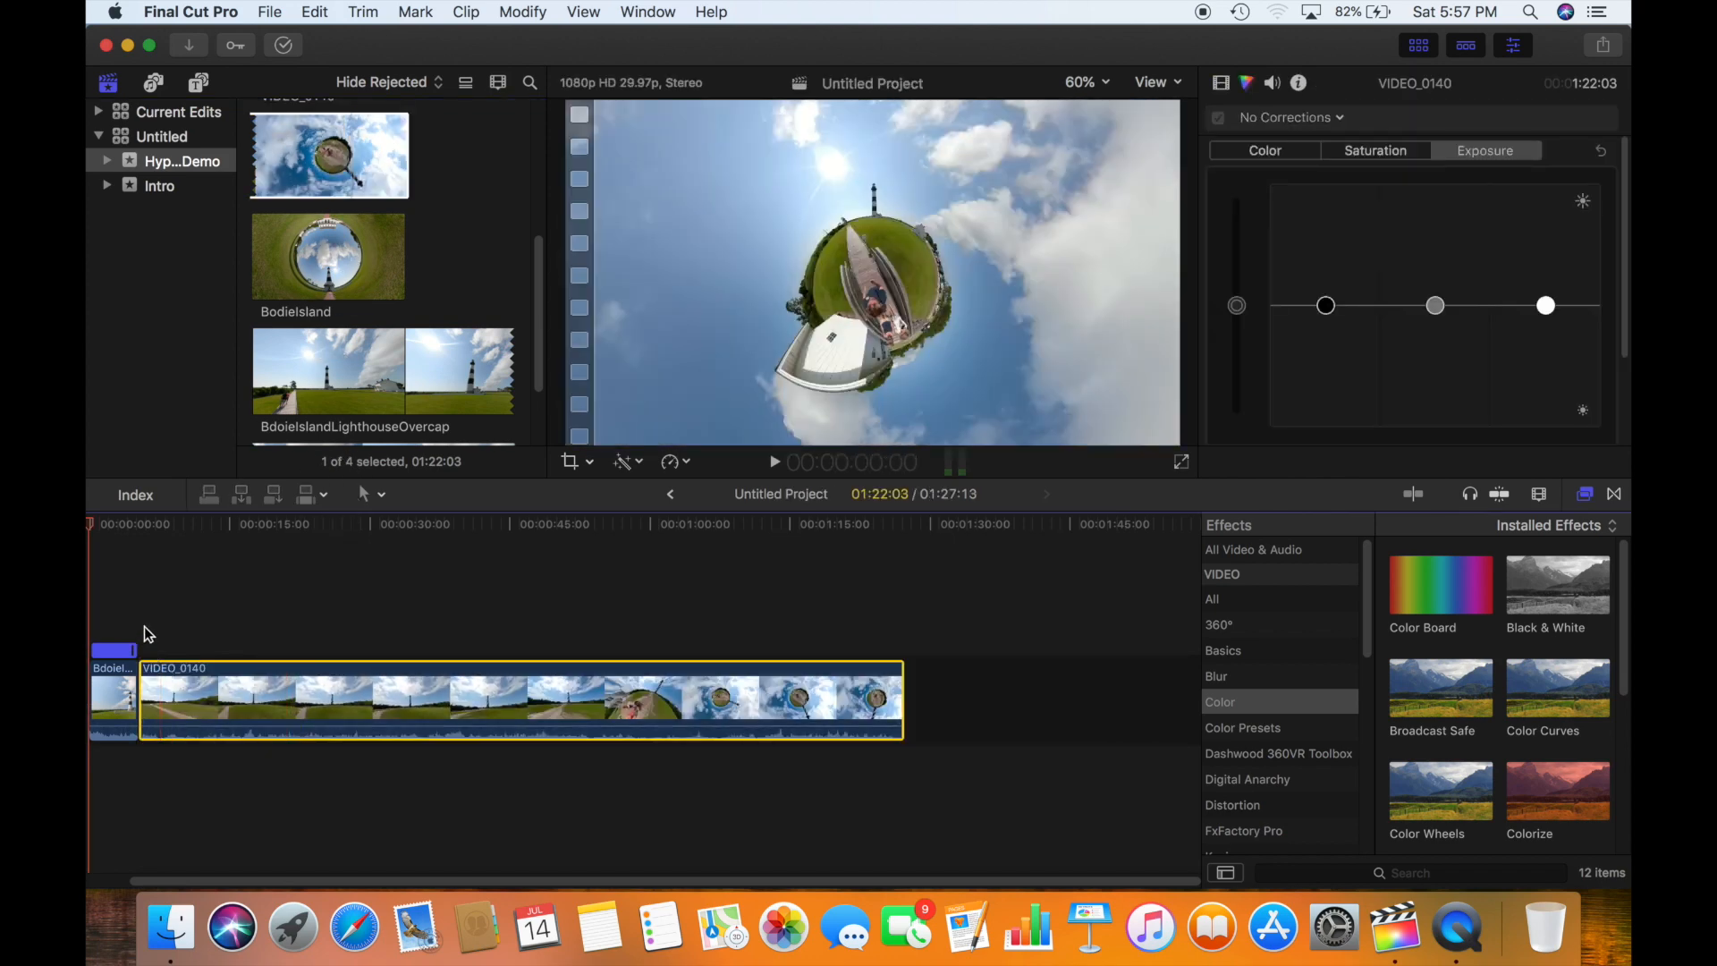
left_click(143, 626)
key("space")
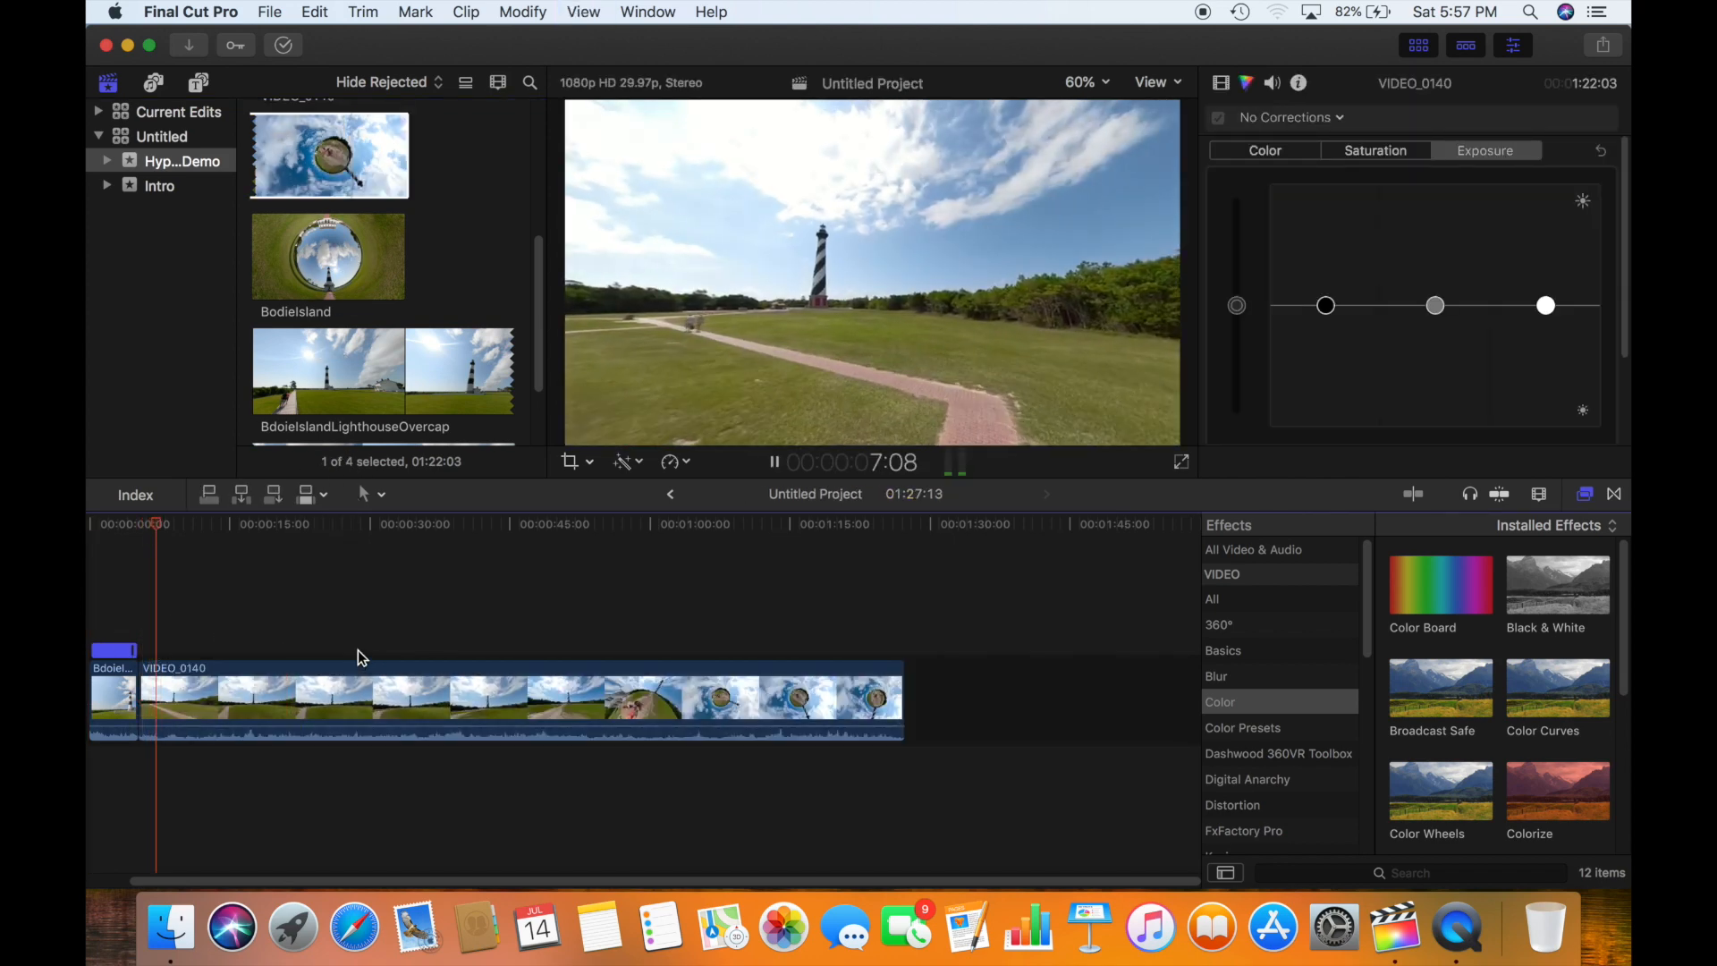
key("space")
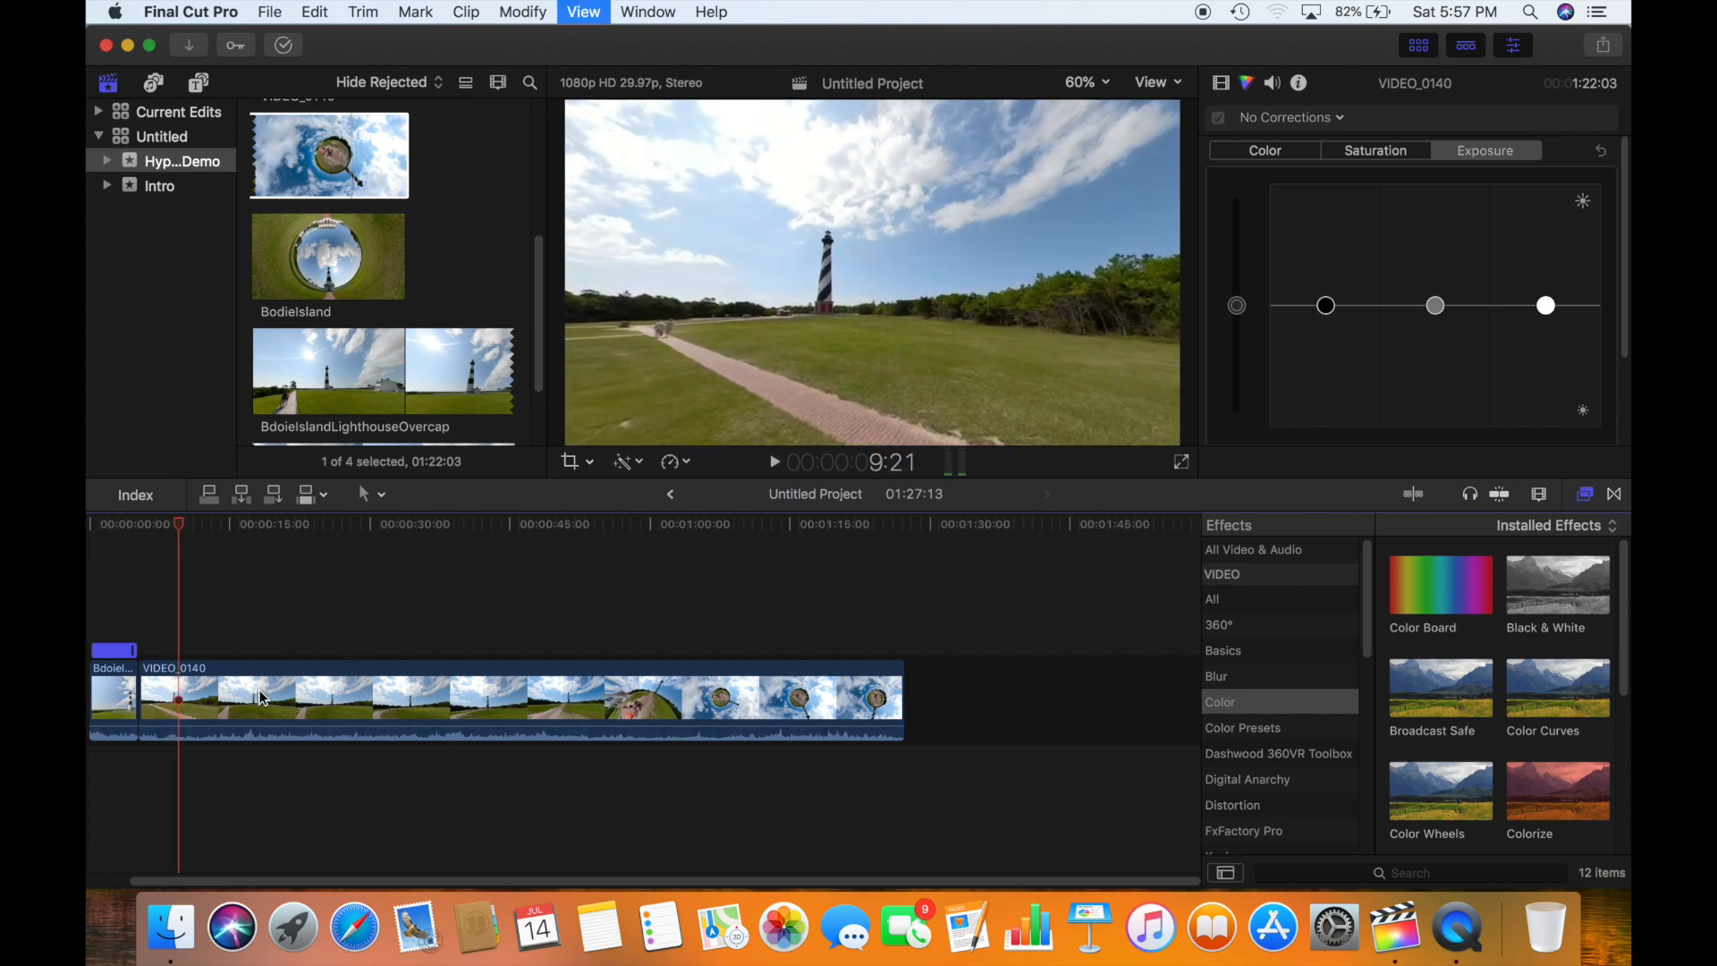
Trim the clip edges at the first cut and the end of VIDEO_0140, bringing VIDEO_0140 to a duration of 01:12:06
left_click(143, 699)
left_click_drag(143, 700, 153, 701)
left_click(298, 698)
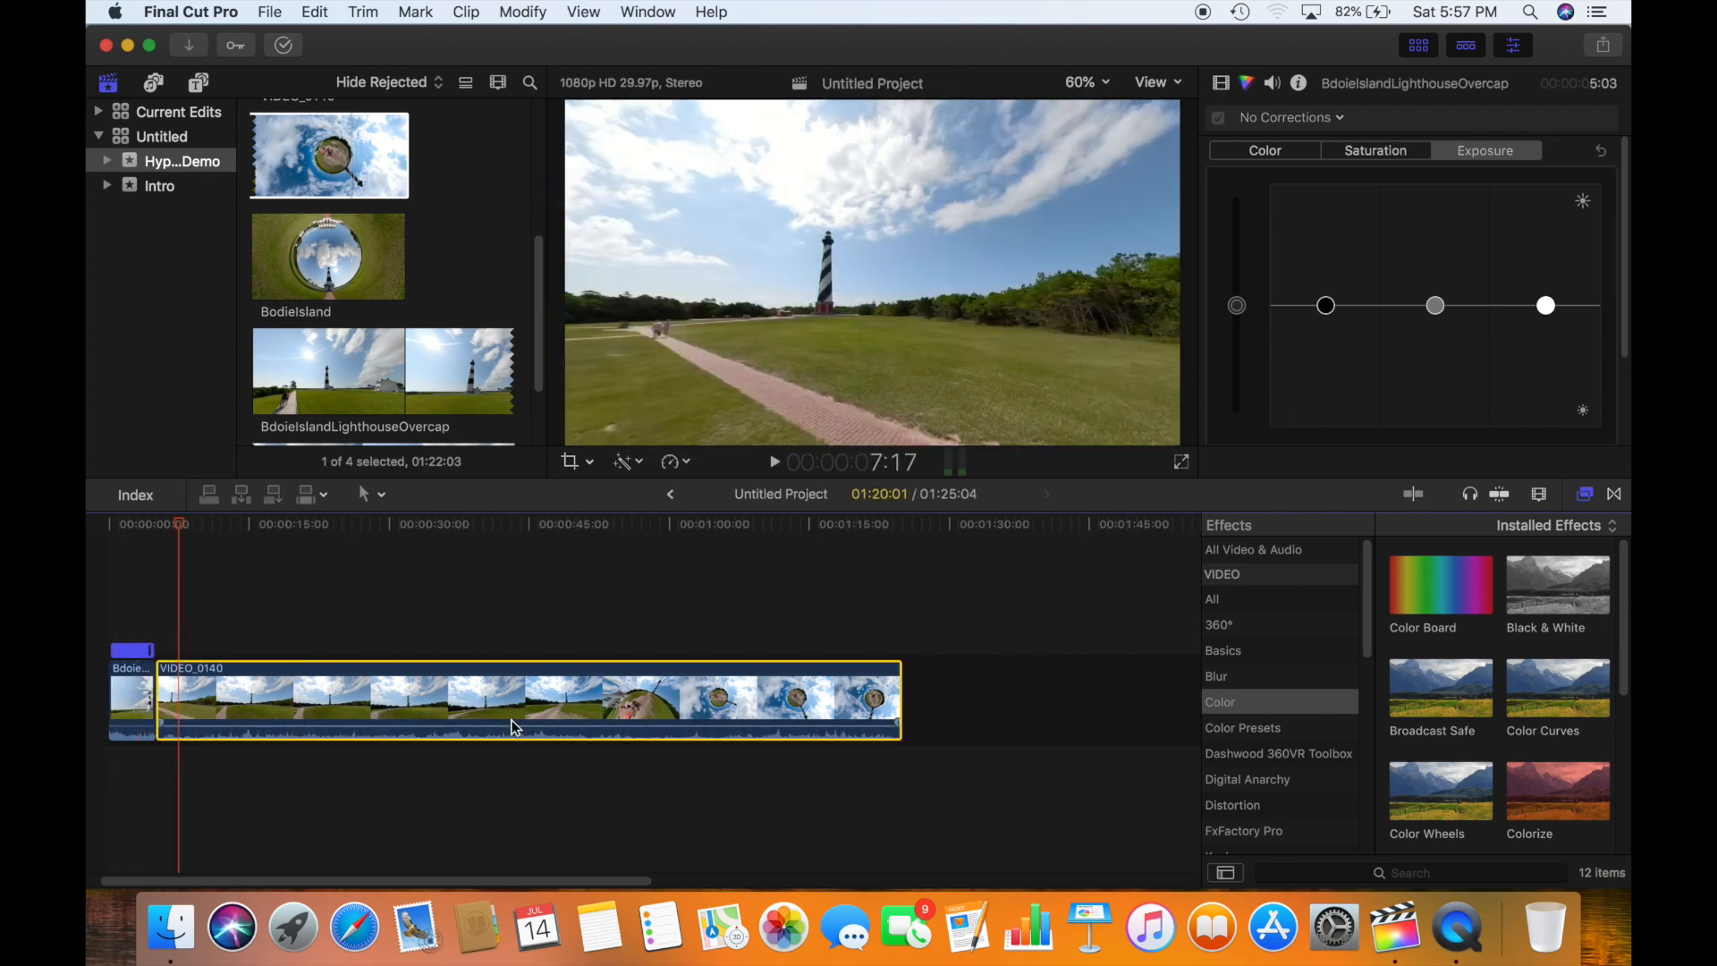
left_click(456, 640)
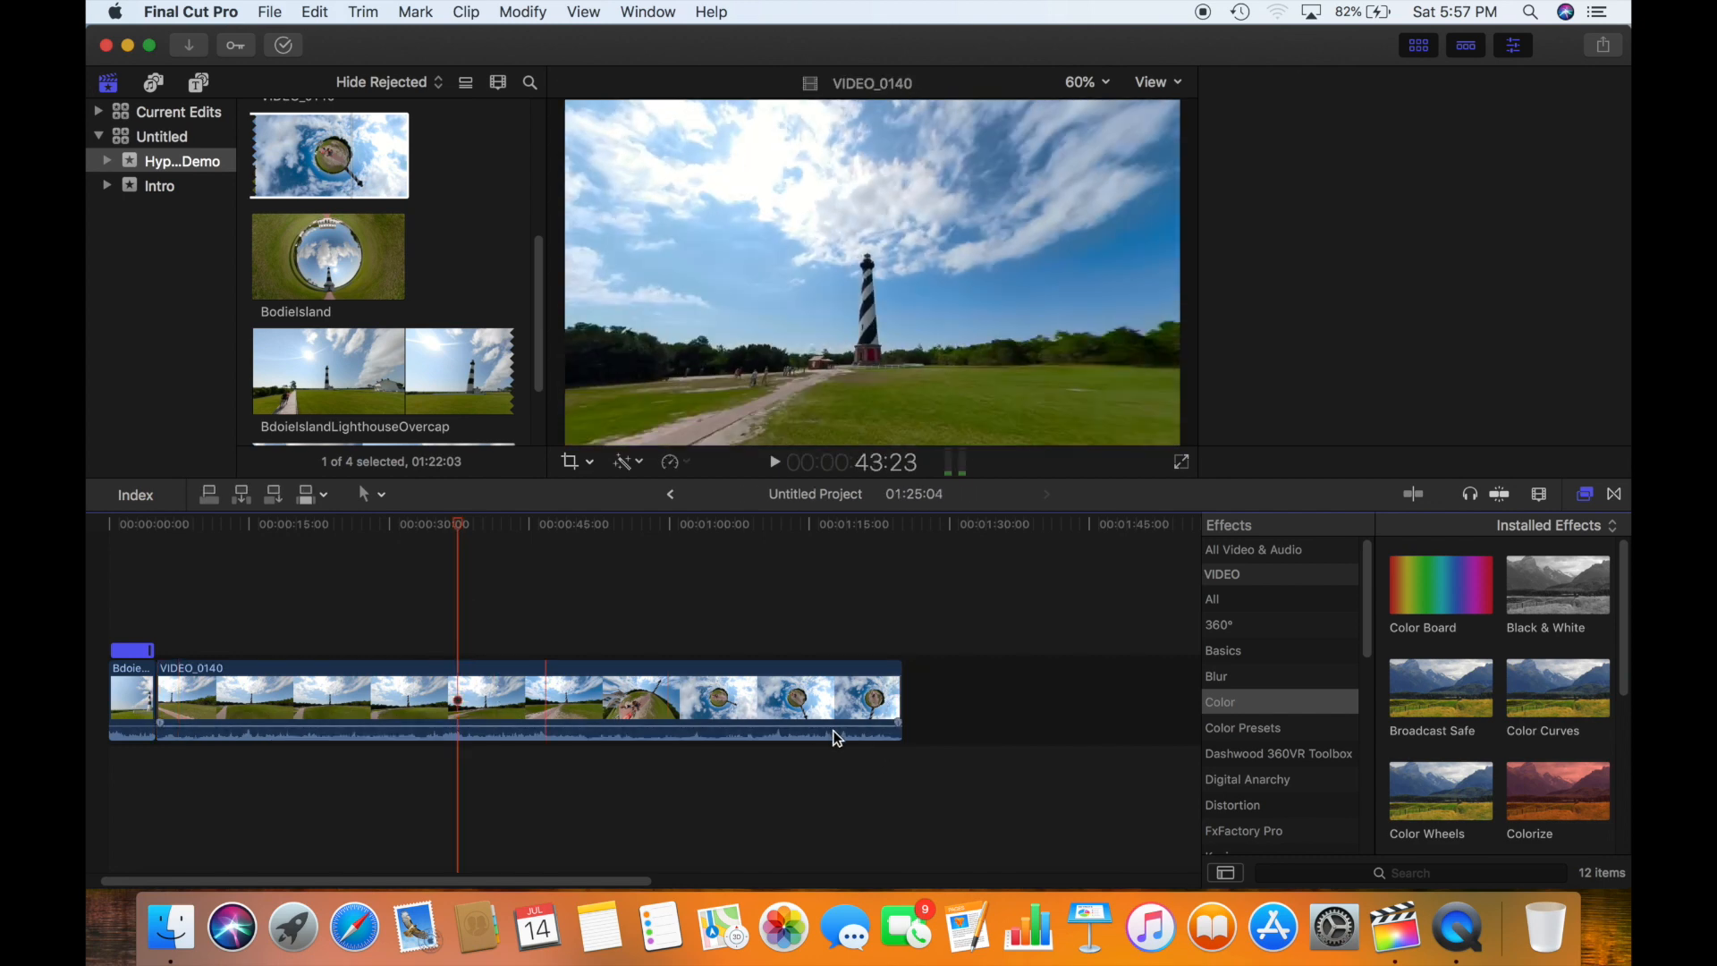
left_click_drag(898, 695, 643, 695)
Retime the VIDEO_0140 clip to Fast 20x
right_click(644, 695)
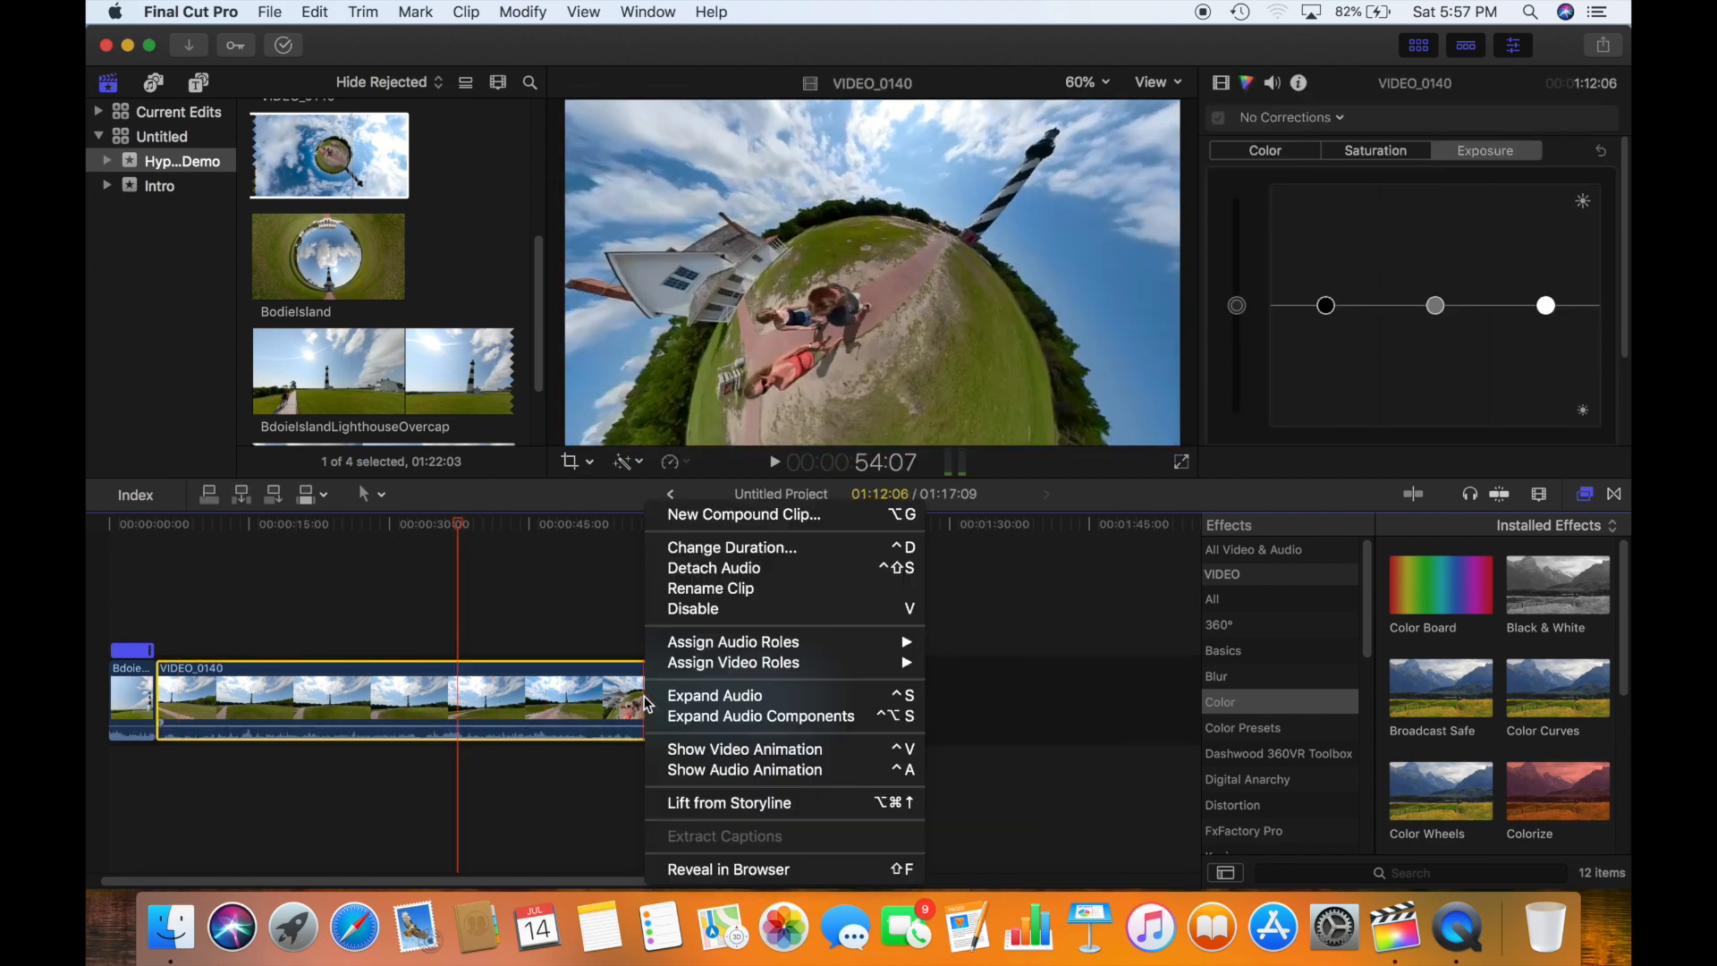
left_click(700, 497)
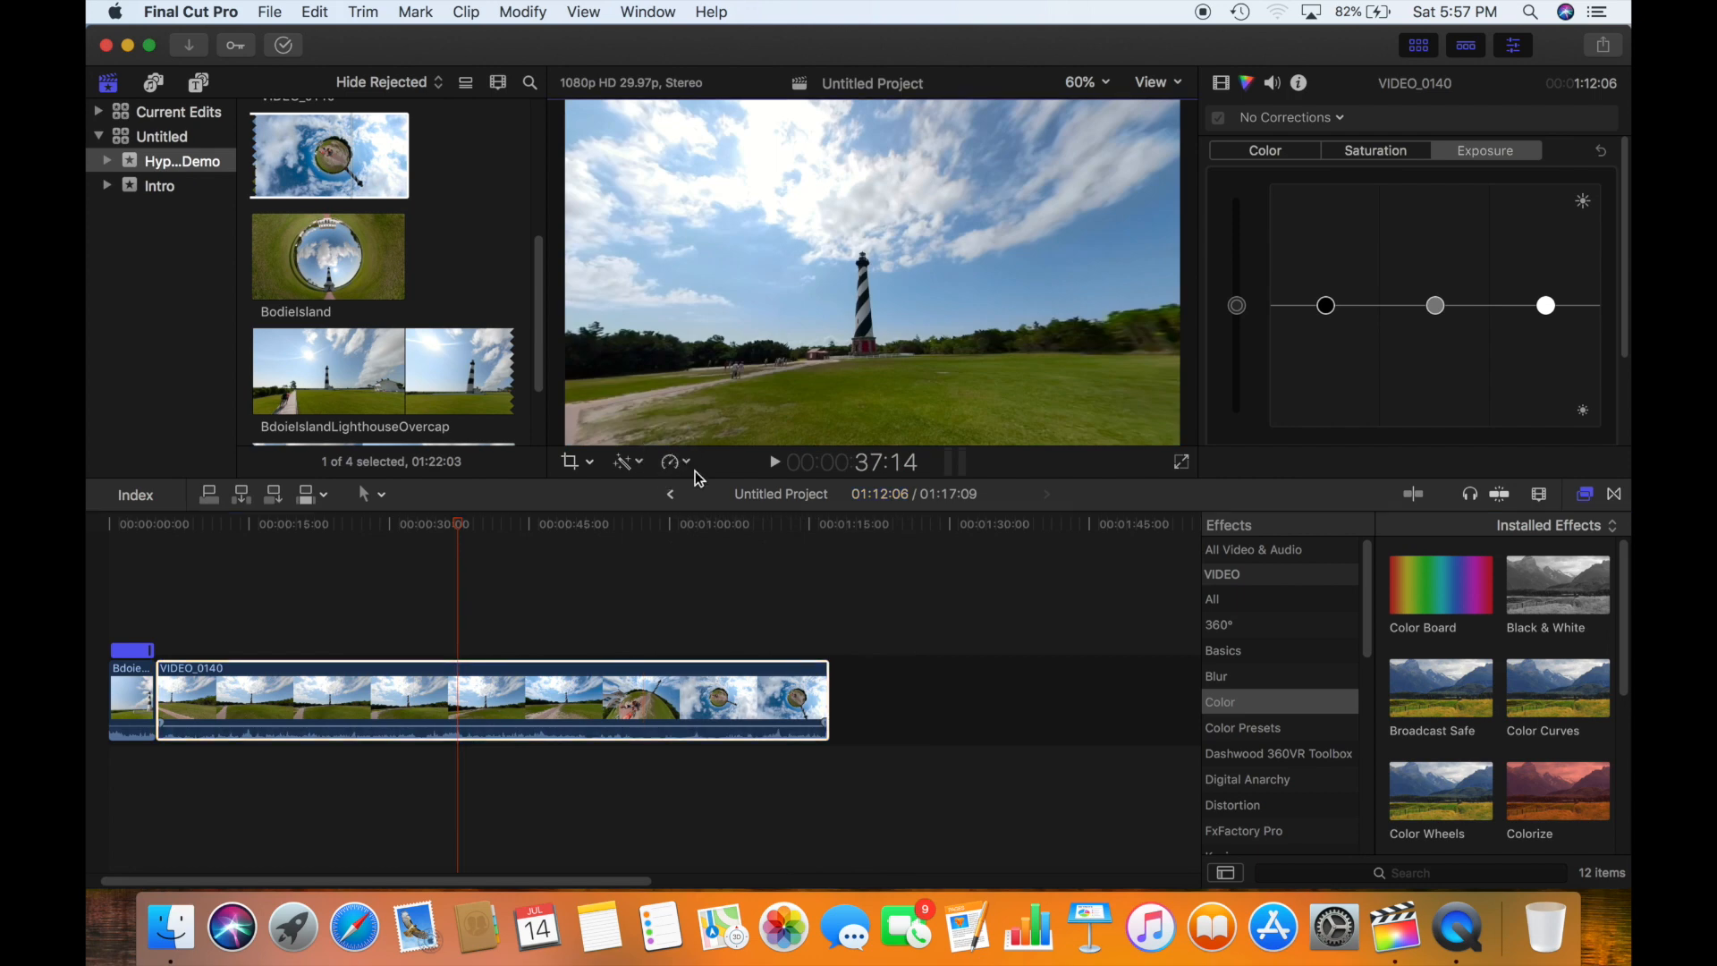
left_click(677, 462)
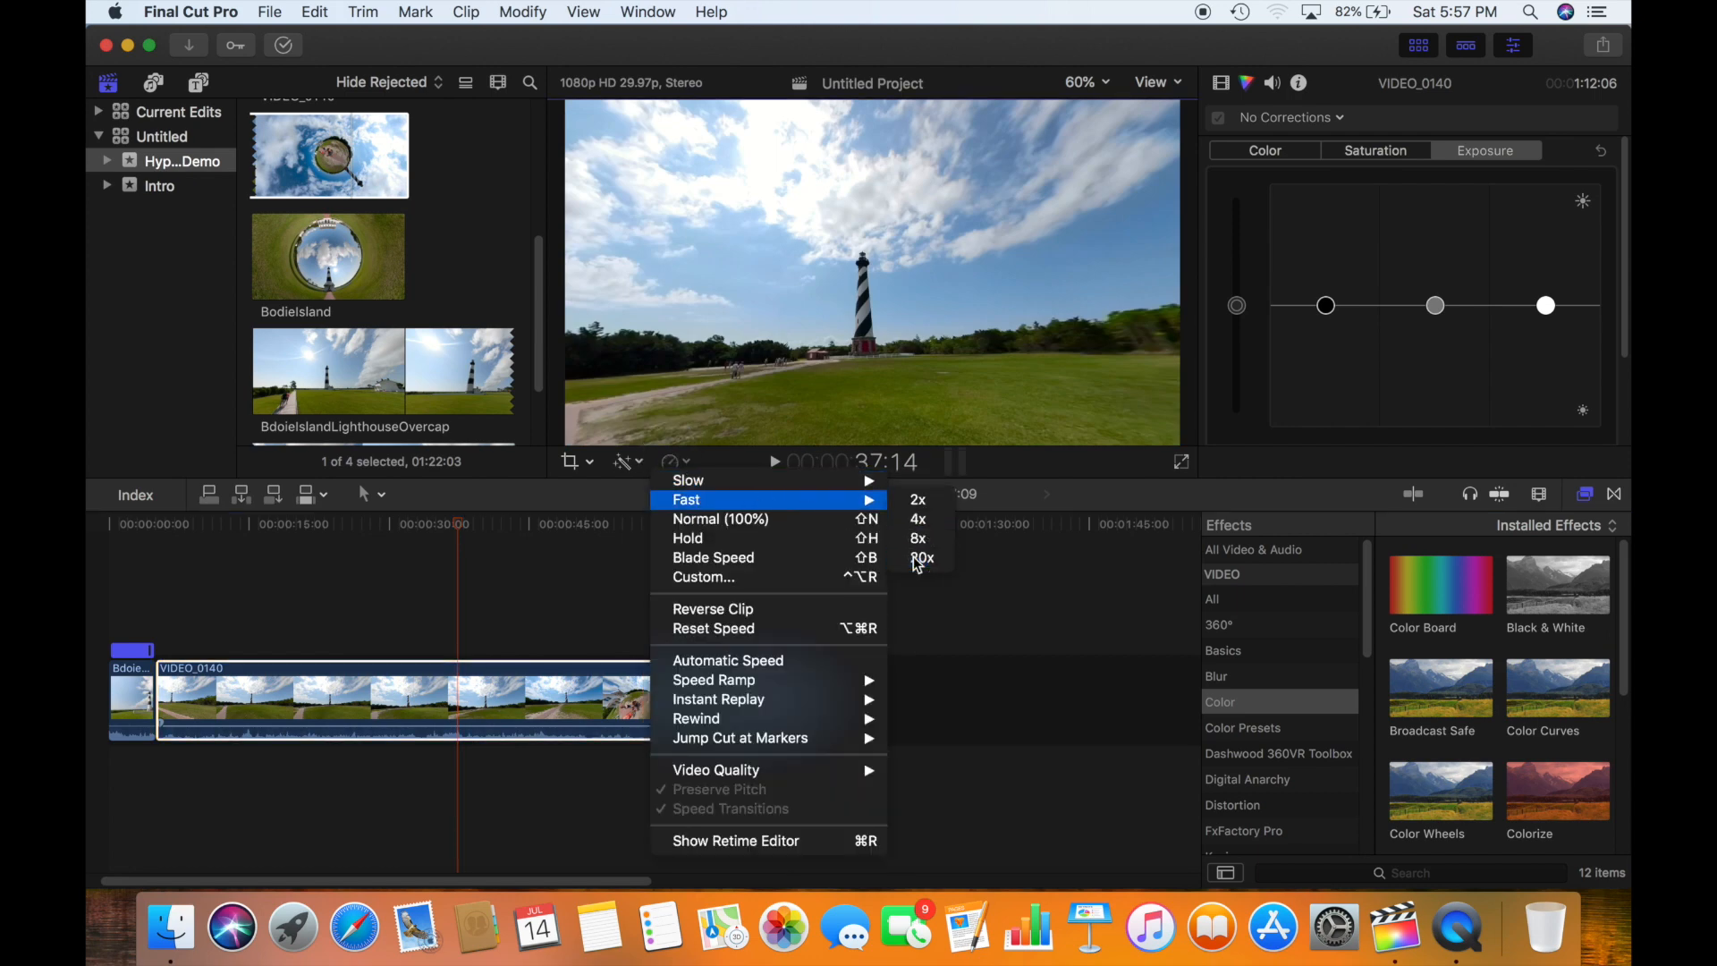
left_click(919, 557)
Play the project from its start to review both sped-up lighthouse clips
left_click(108, 598)
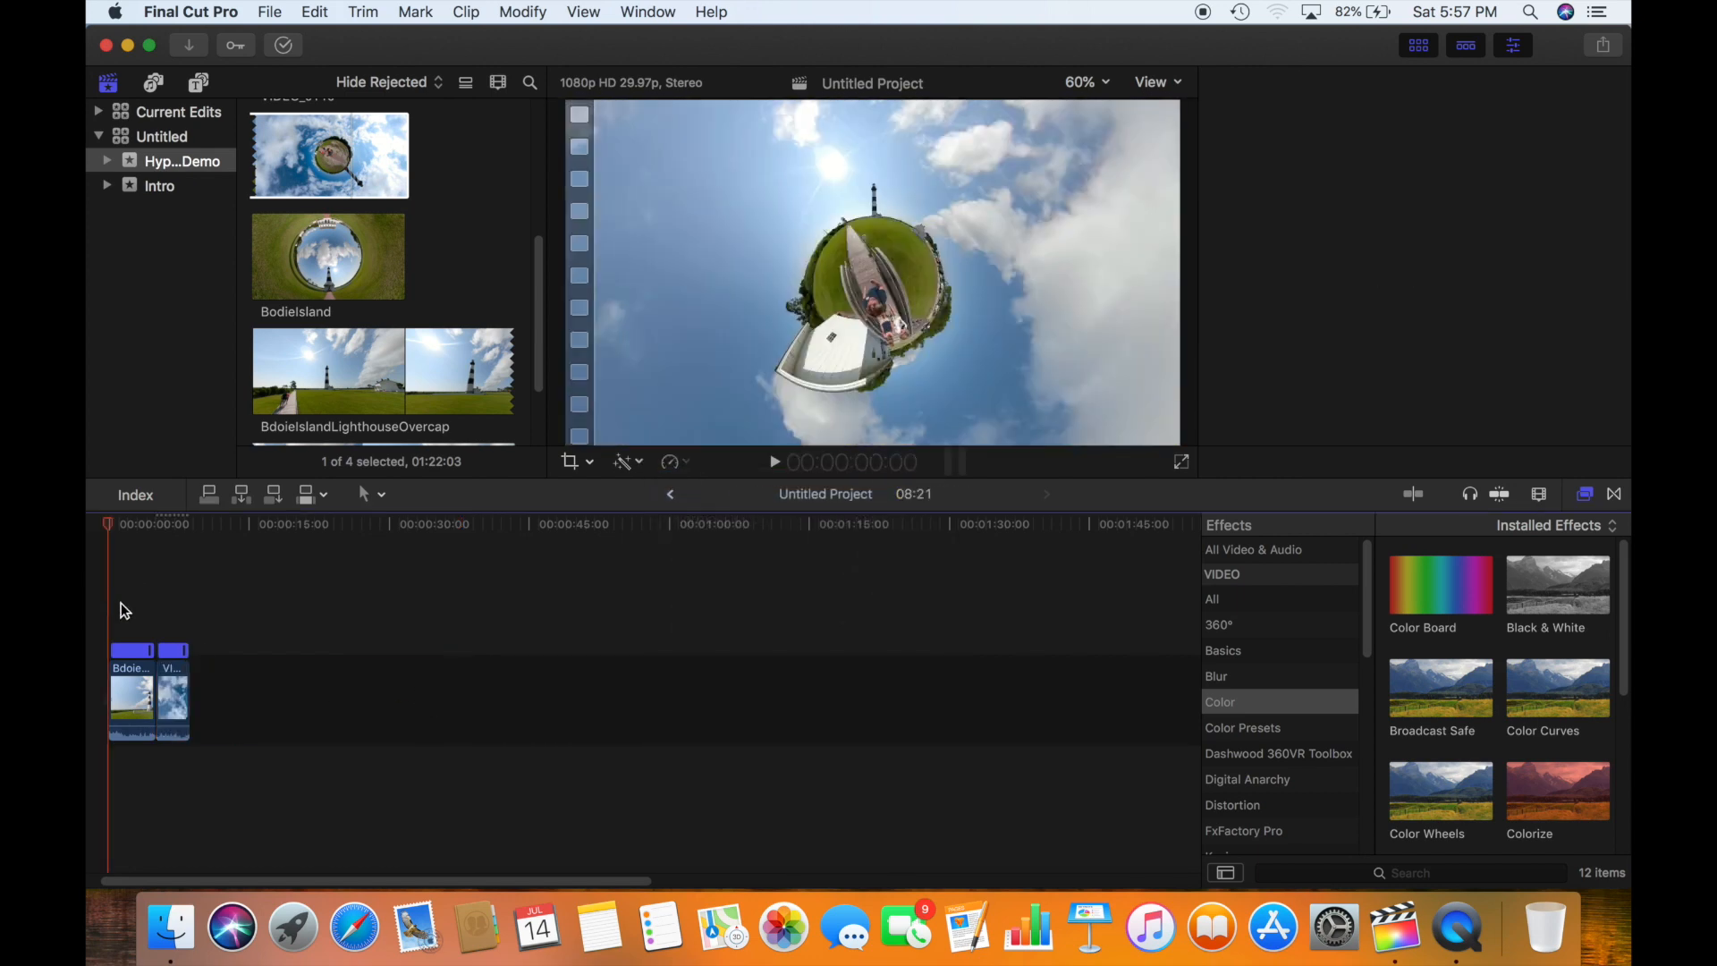
left_click(150, 656)
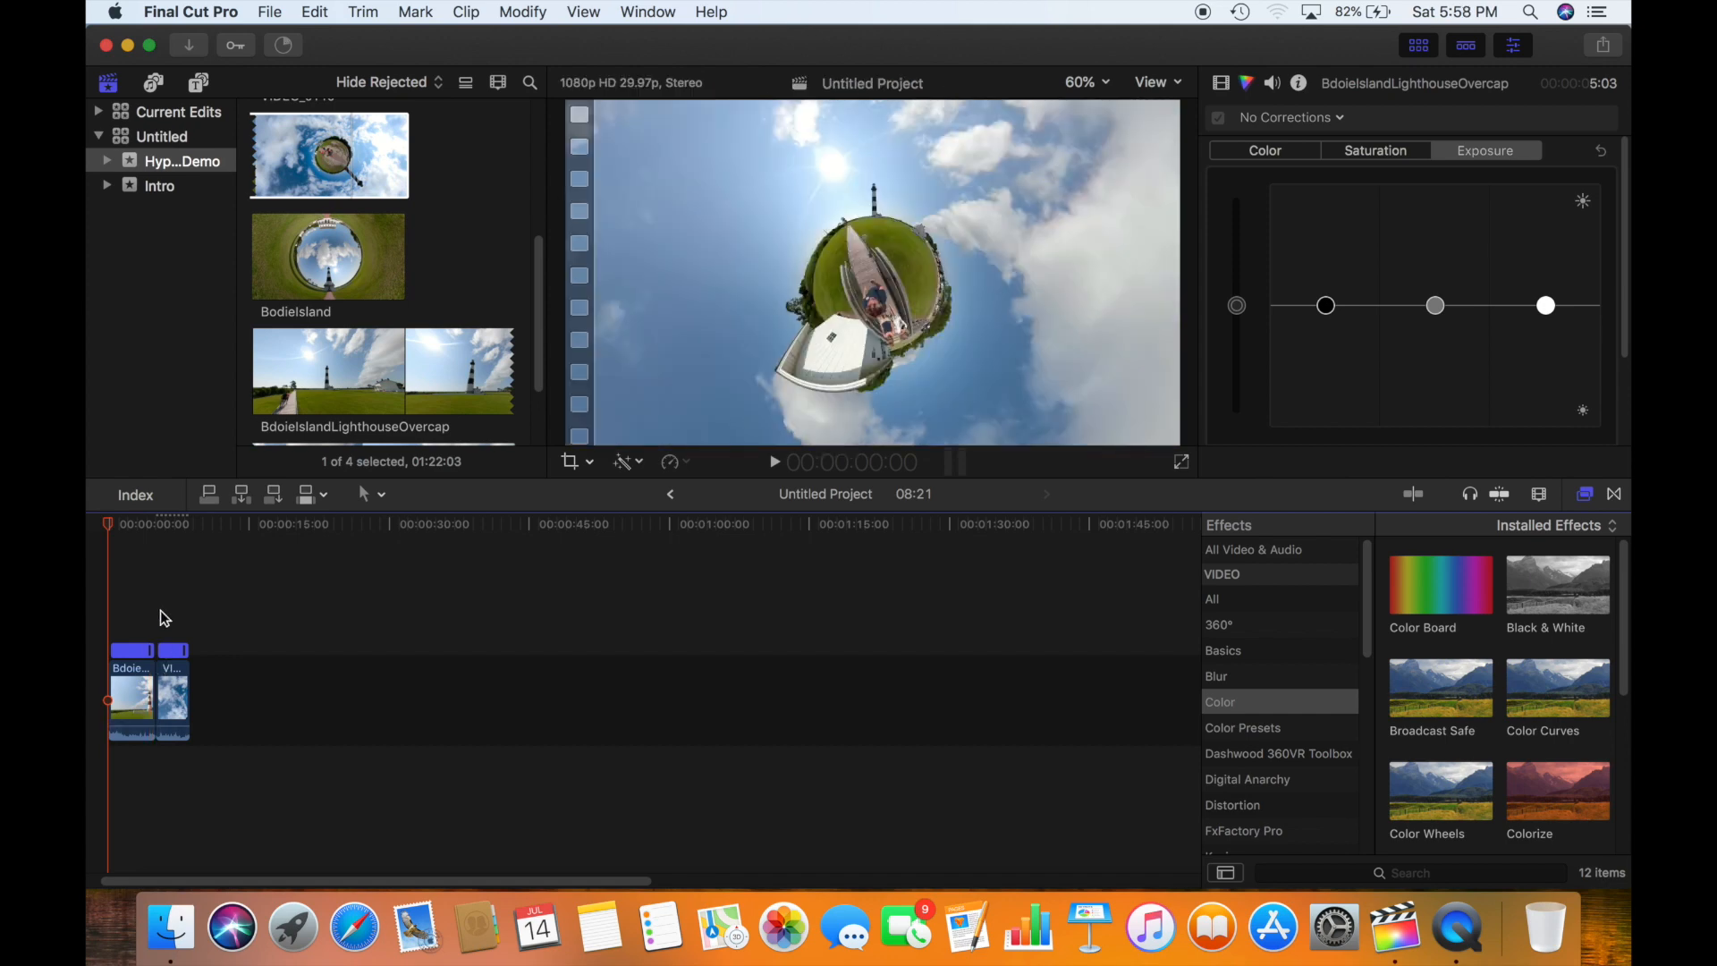
left_click(160, 611)
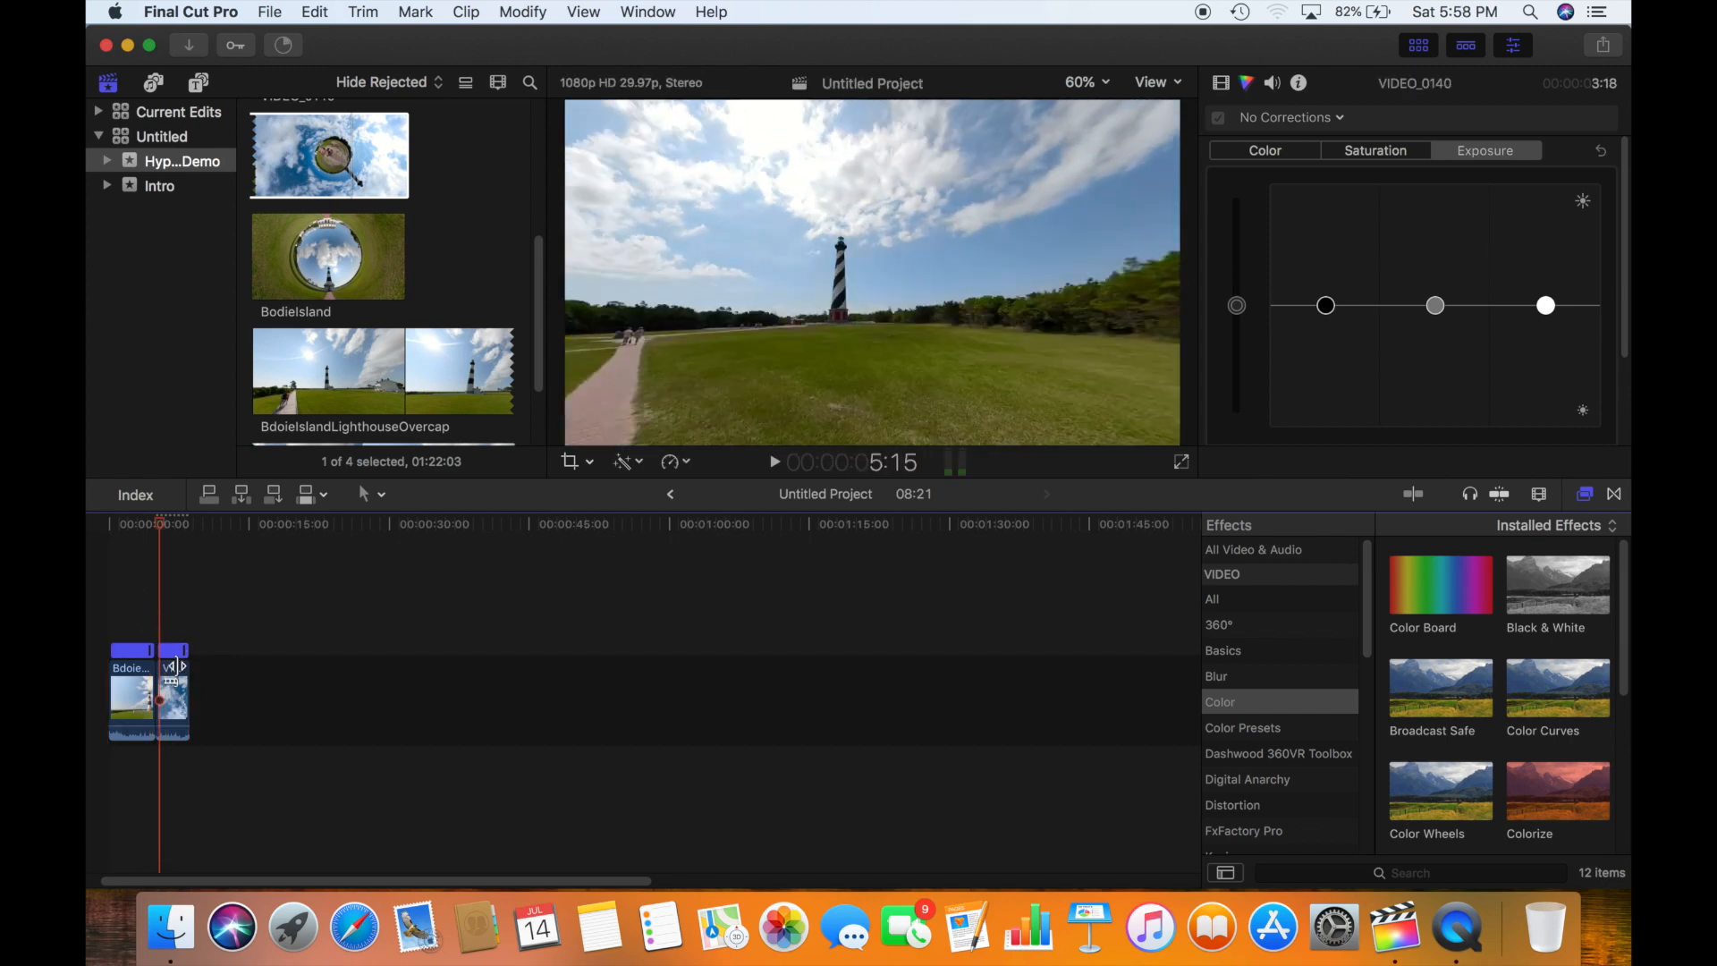
left_click(111, 617)
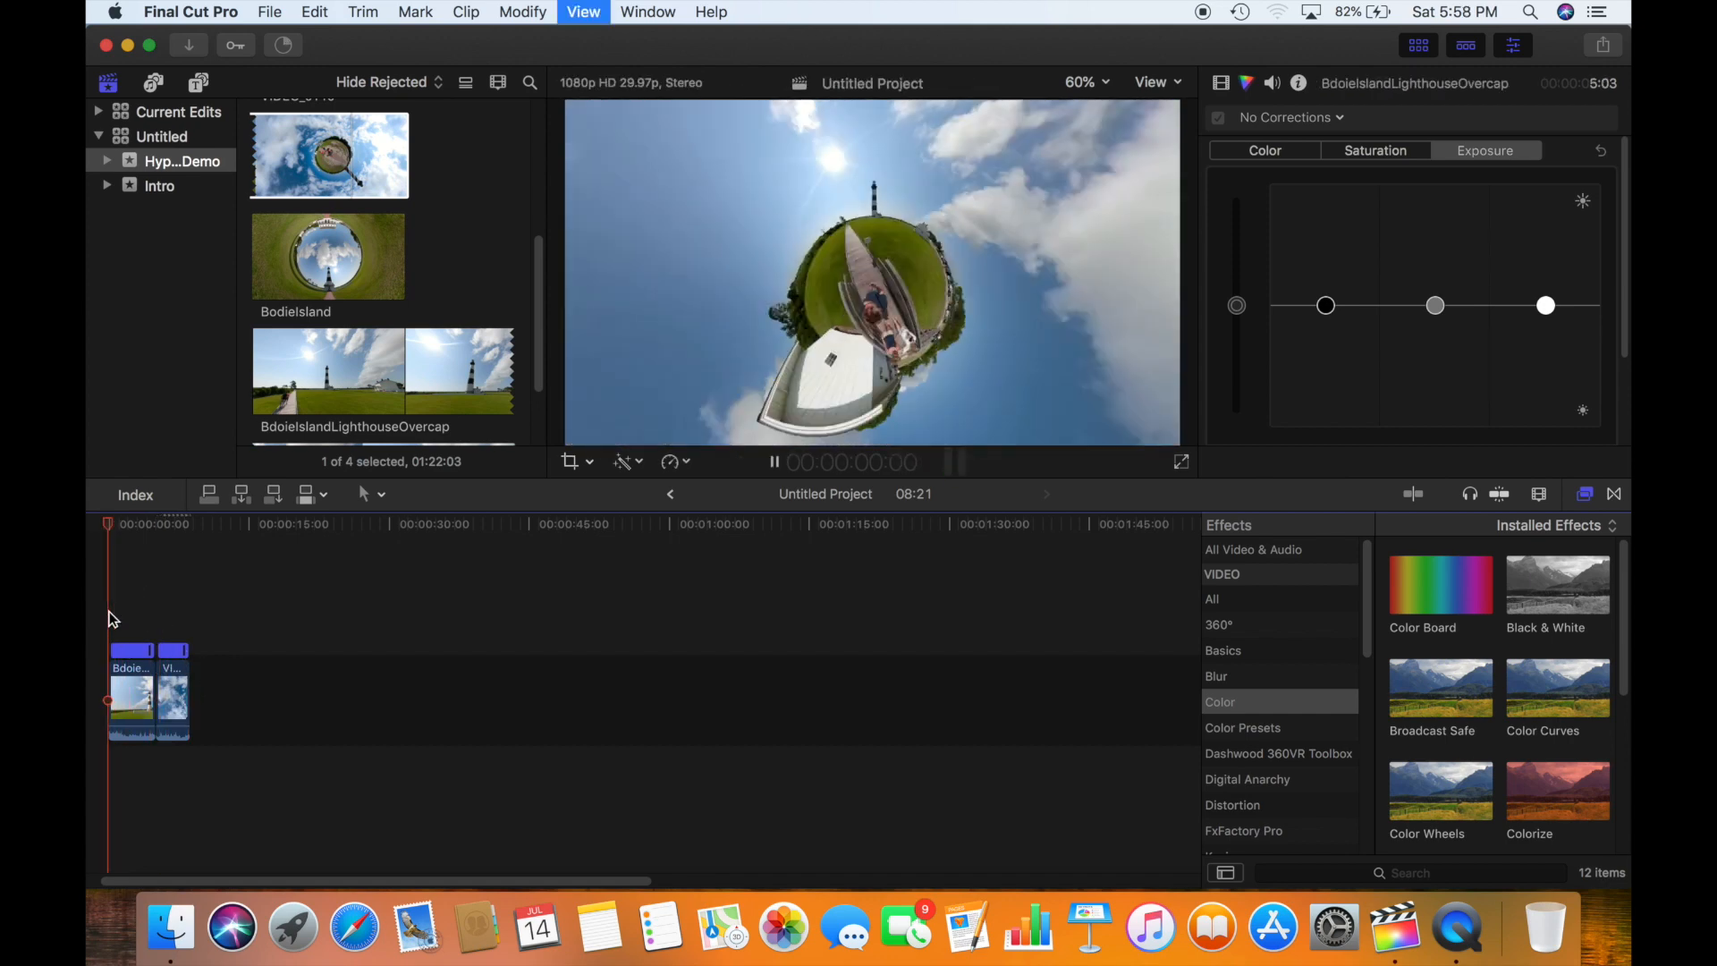
key("space")
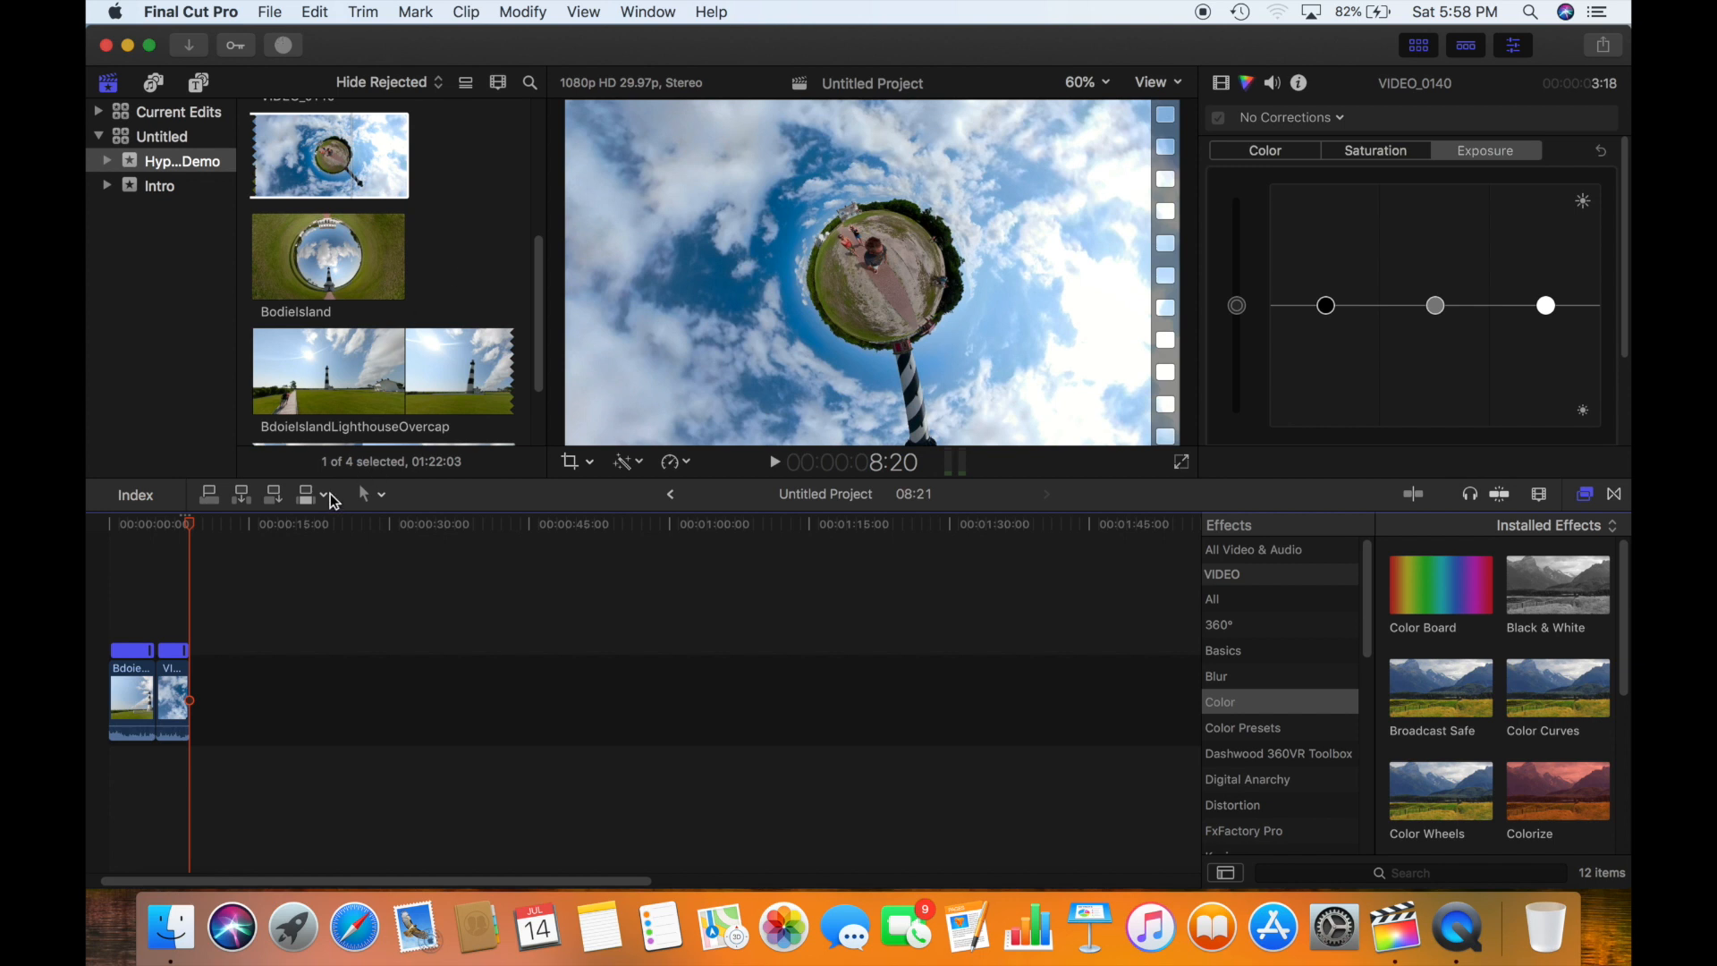
Replay the section around the cut into VIDEO_0140 and stop playback partway through that clip
left_click(131, 599)
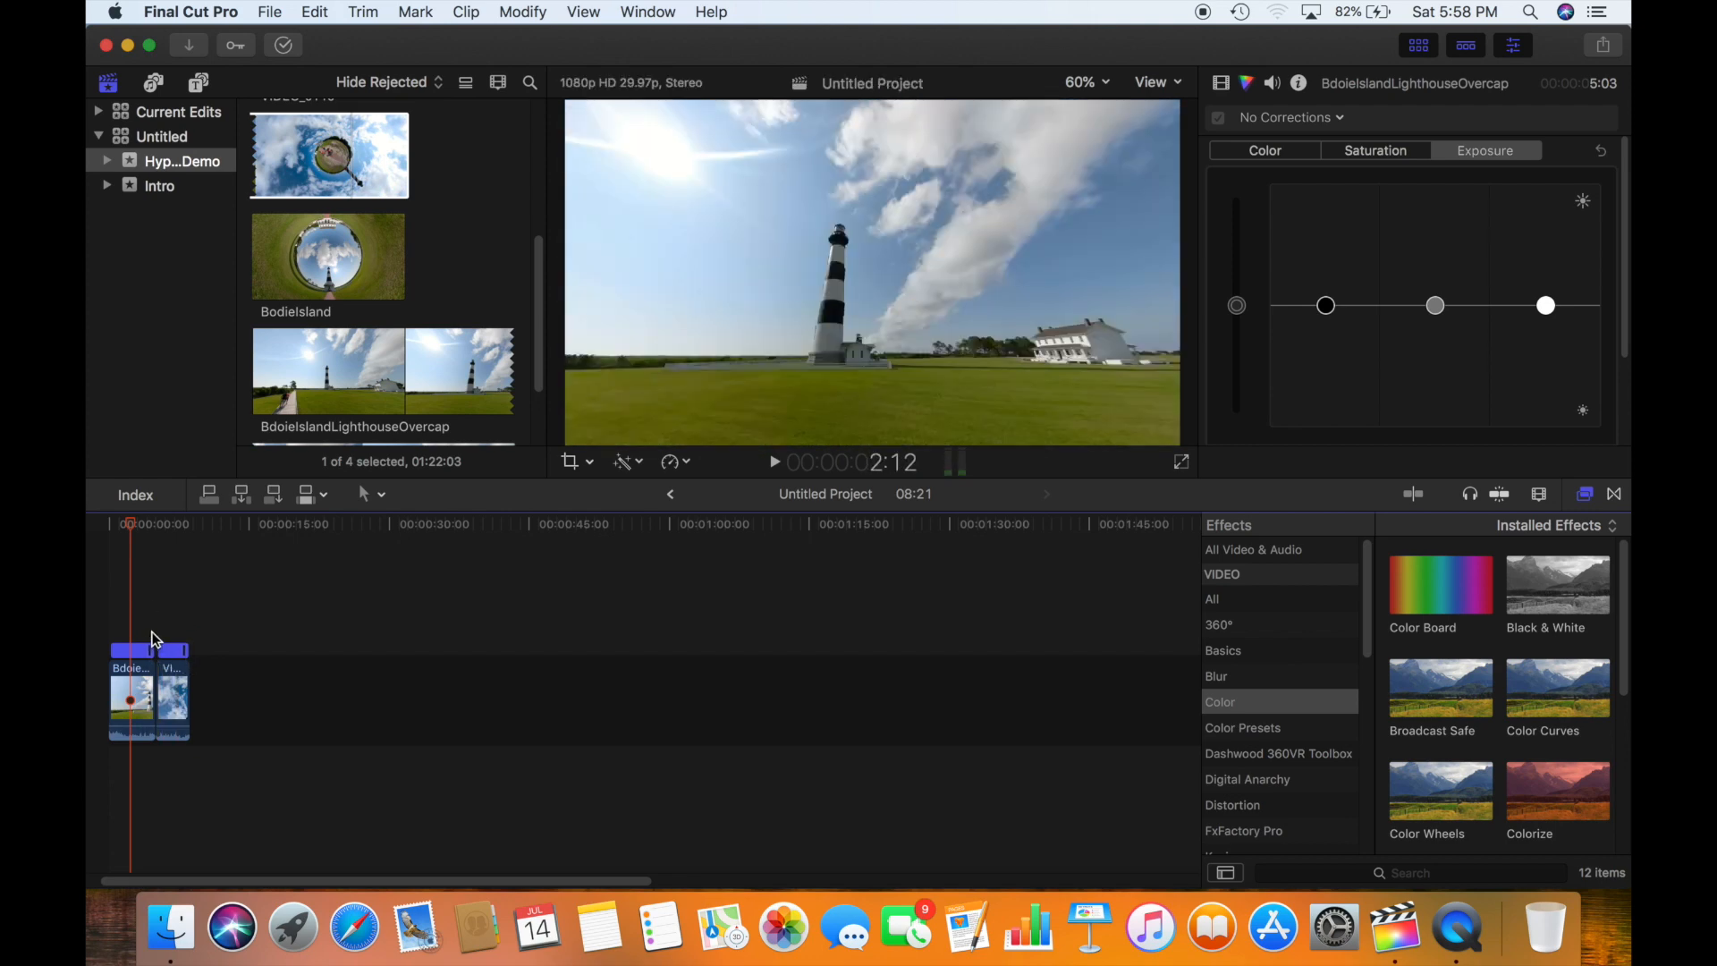
left_click(164, 688)
right_click(164, 688)
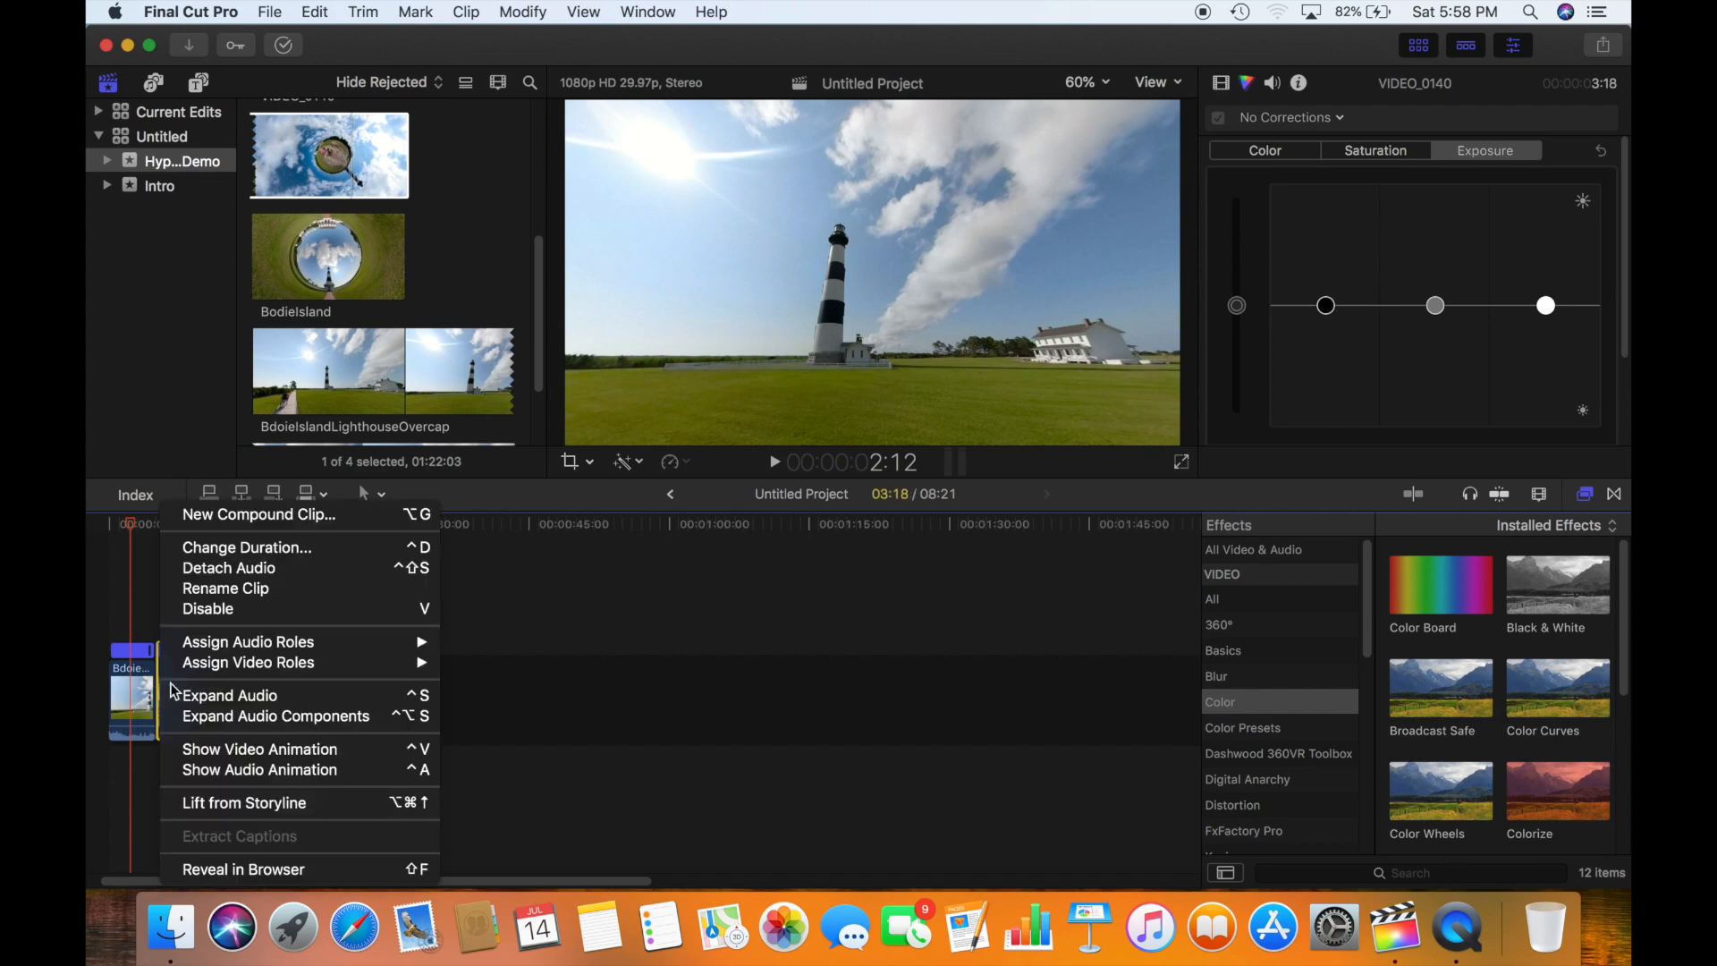
left_click(142, 625)
left_click(142, 625)
key("space")
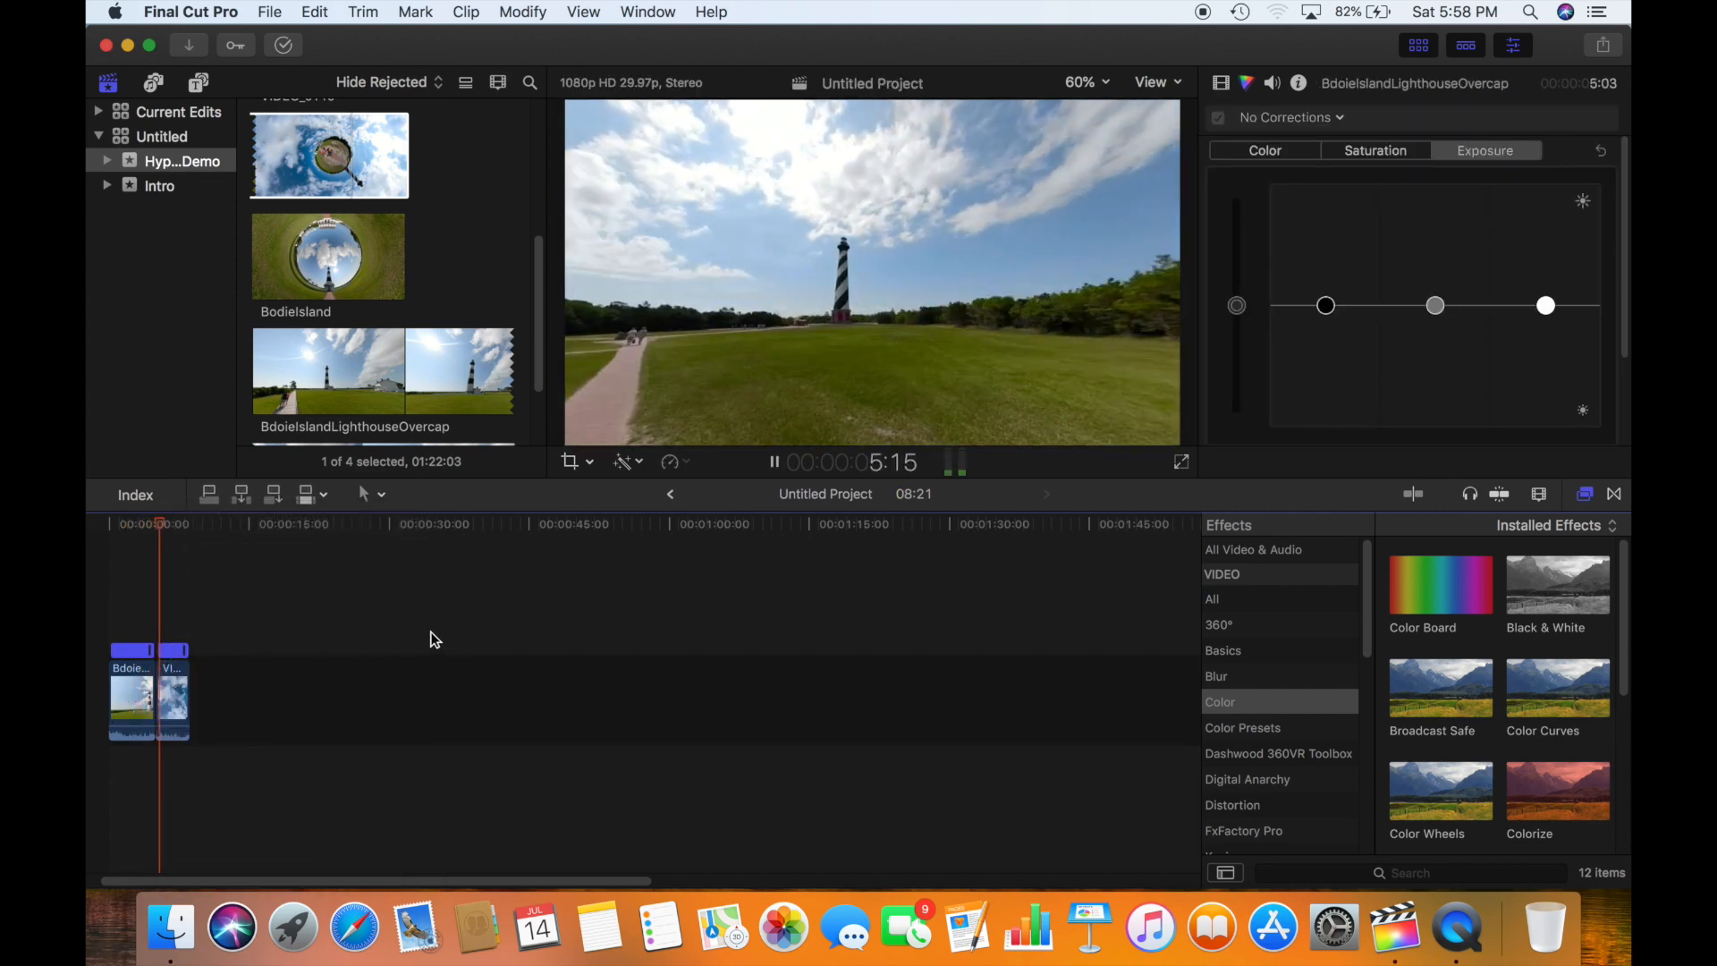
key("space")
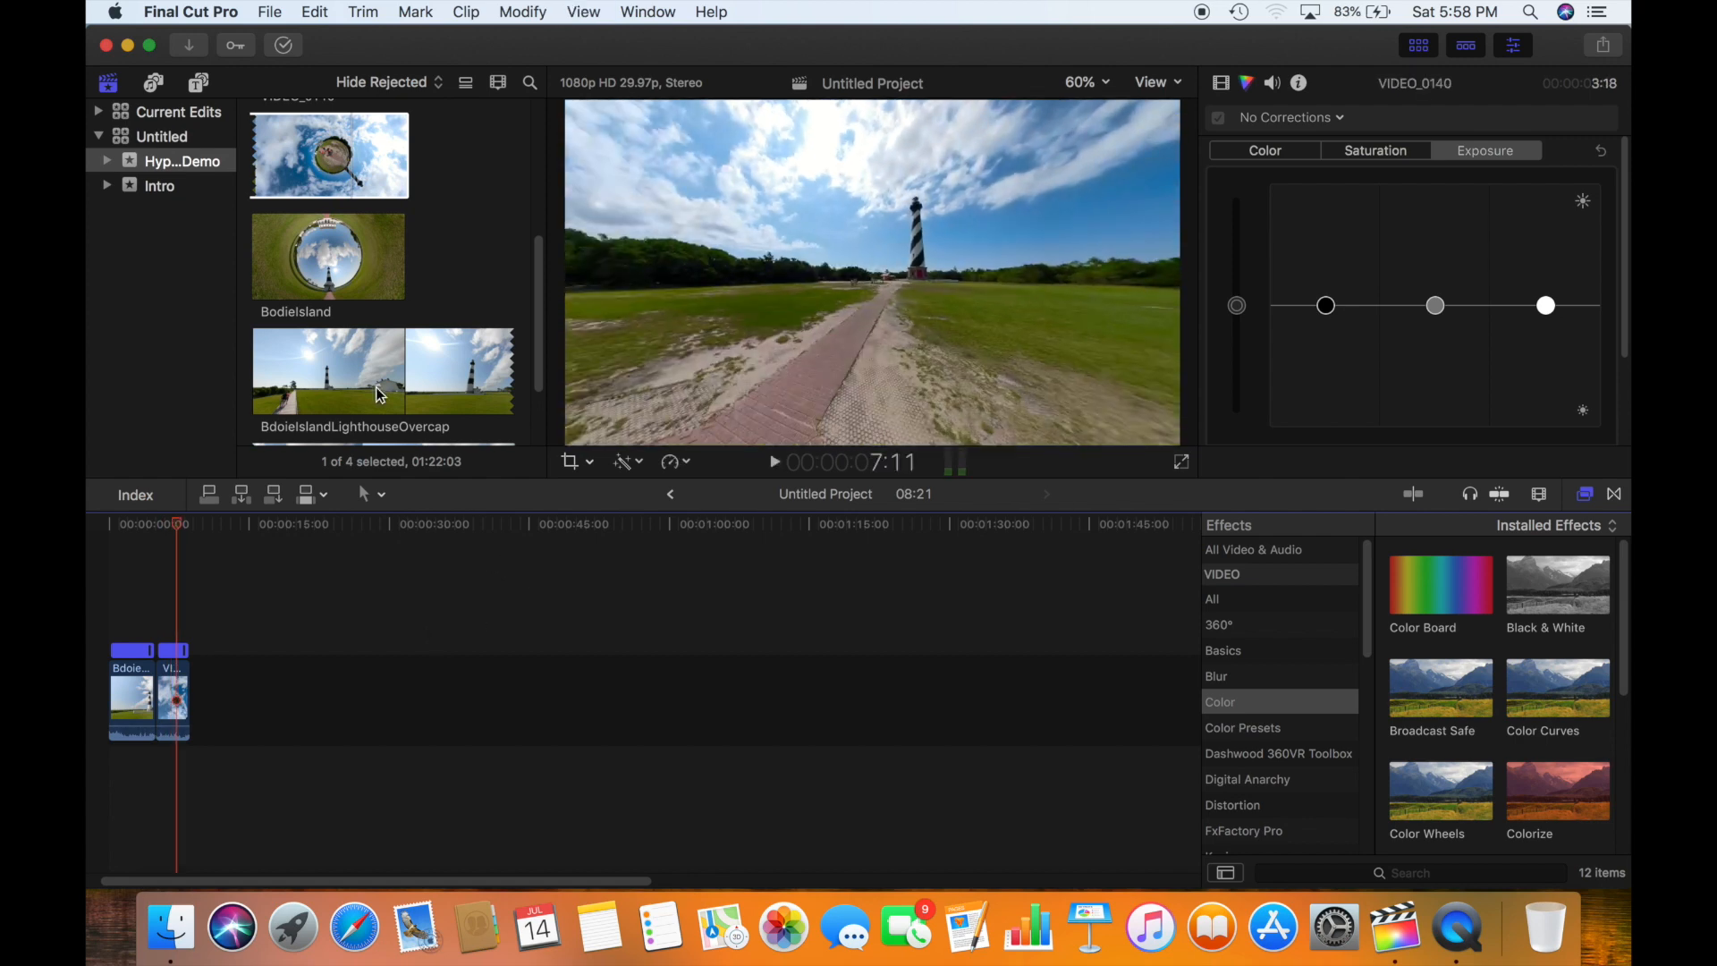
Append the BodieIsland clip after VIDEO_0140, preview it, and retime it to Fast 8x
left_click(329, 258)
left_click_drag(329, 258, 250, 695)
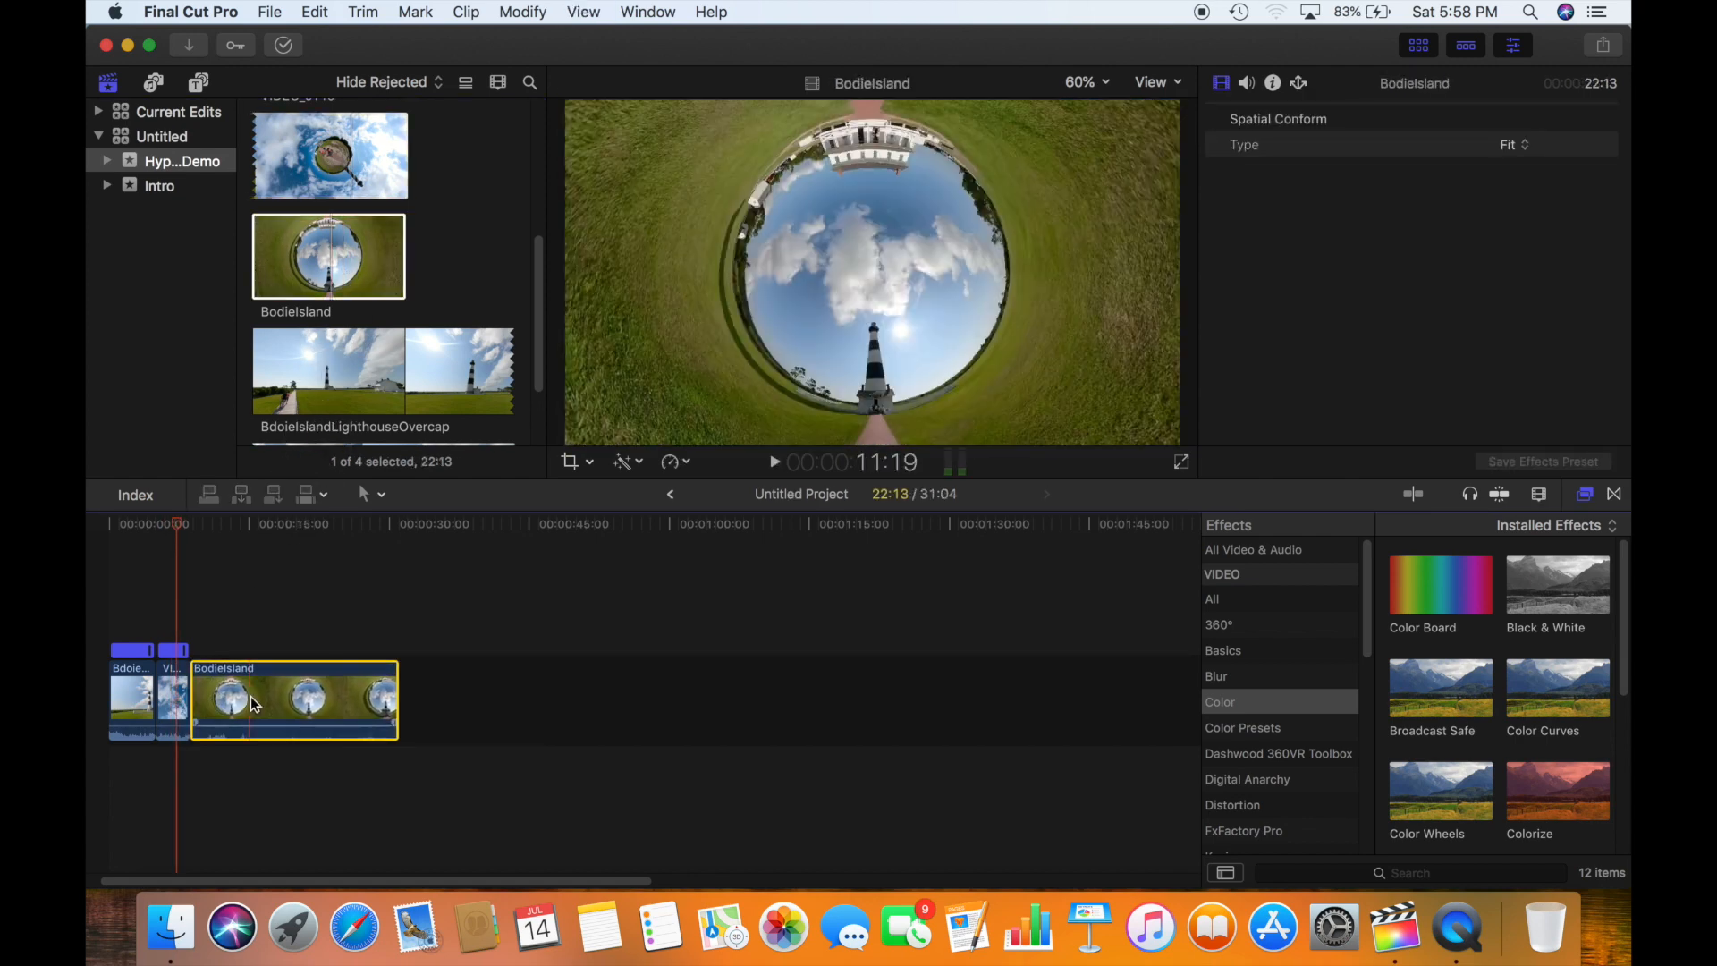
key("space")
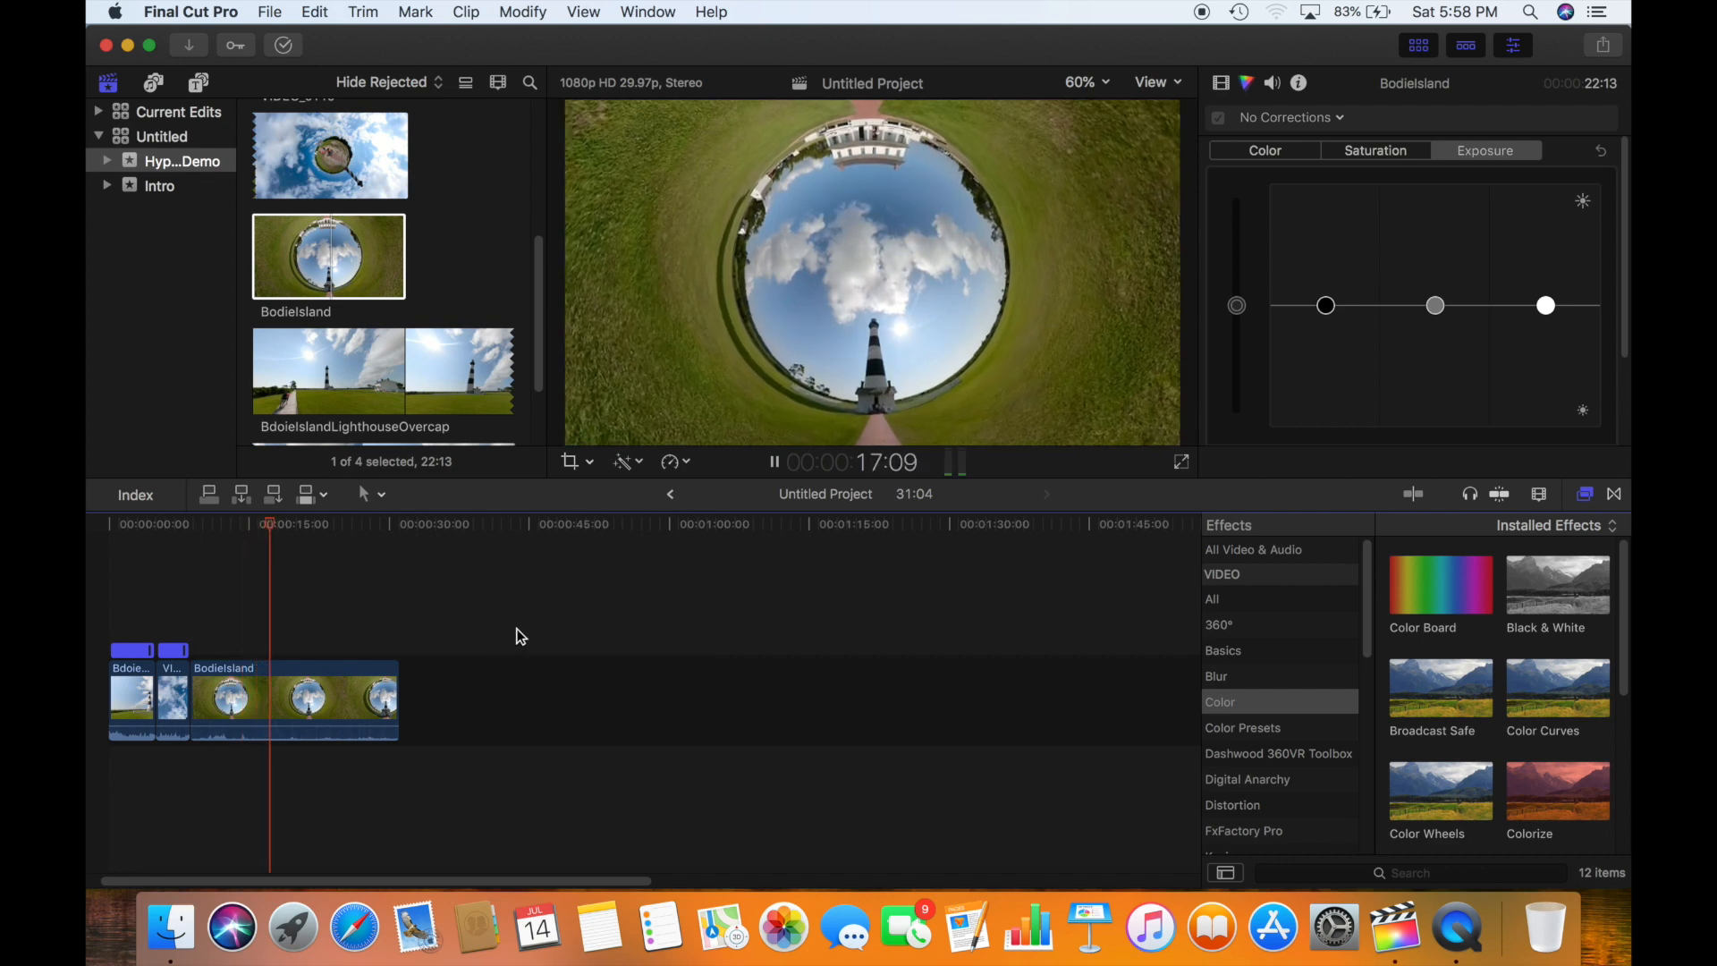
right_click(294, 684)
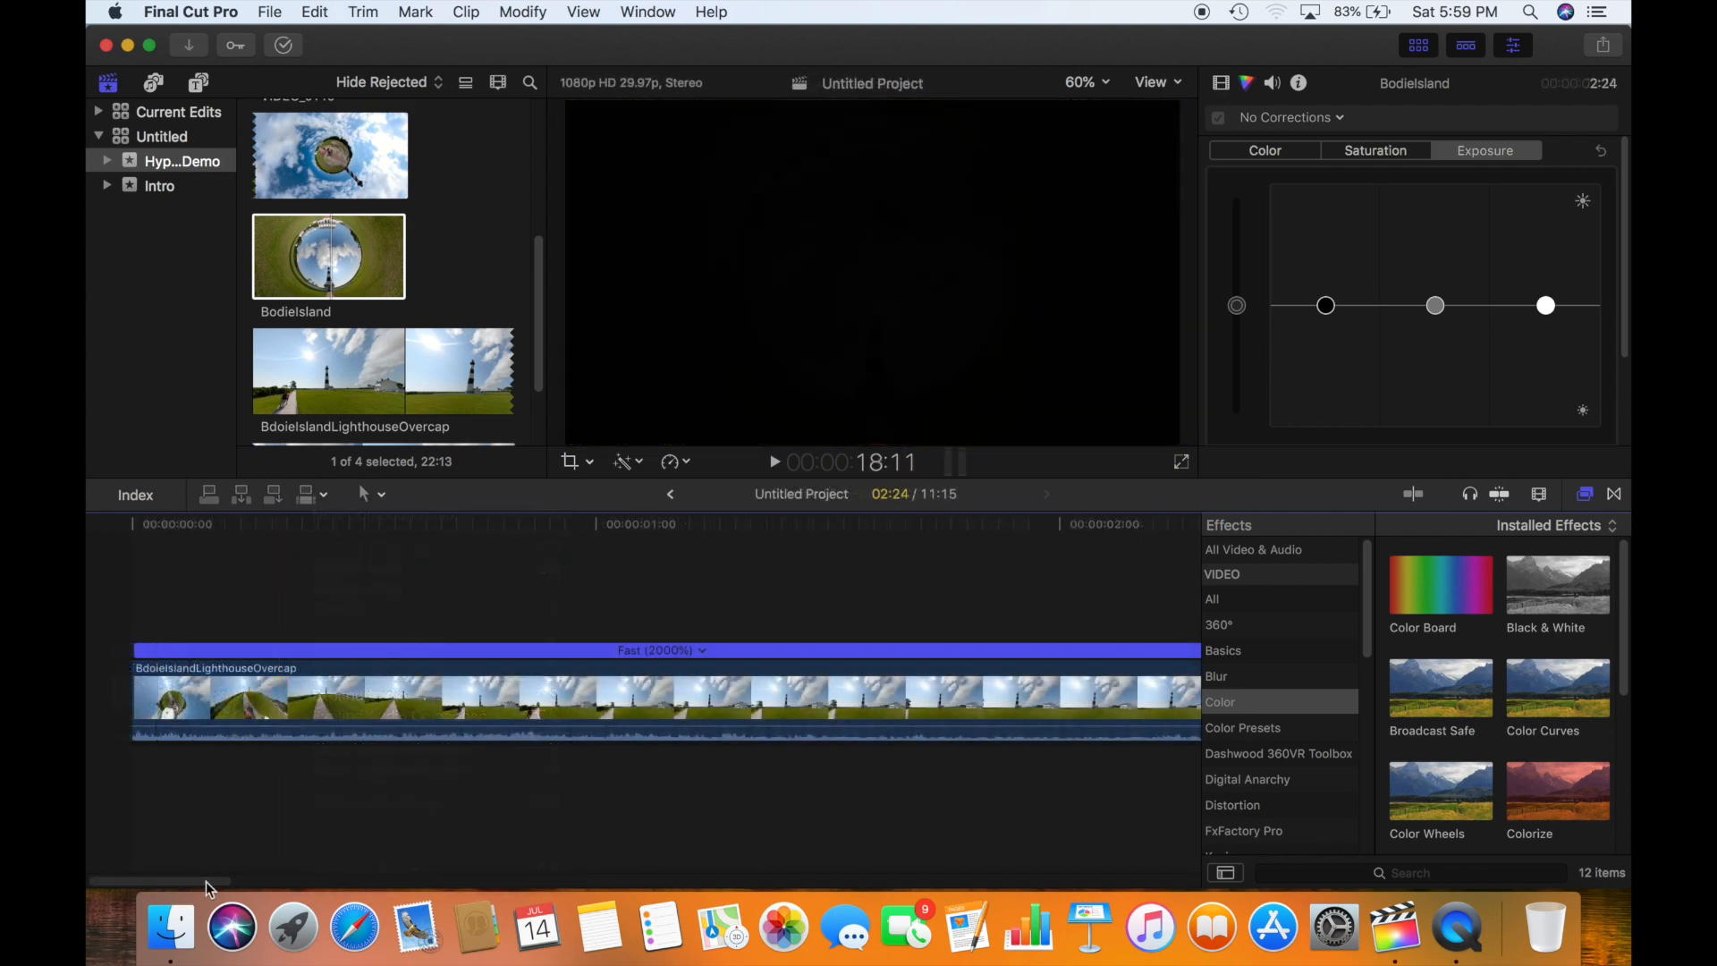
Add the default transition at the cut between the lighthouse clip and VIDEO_0140
left_click_drag(208, 881, 459, 883)
left_click(583, 707)
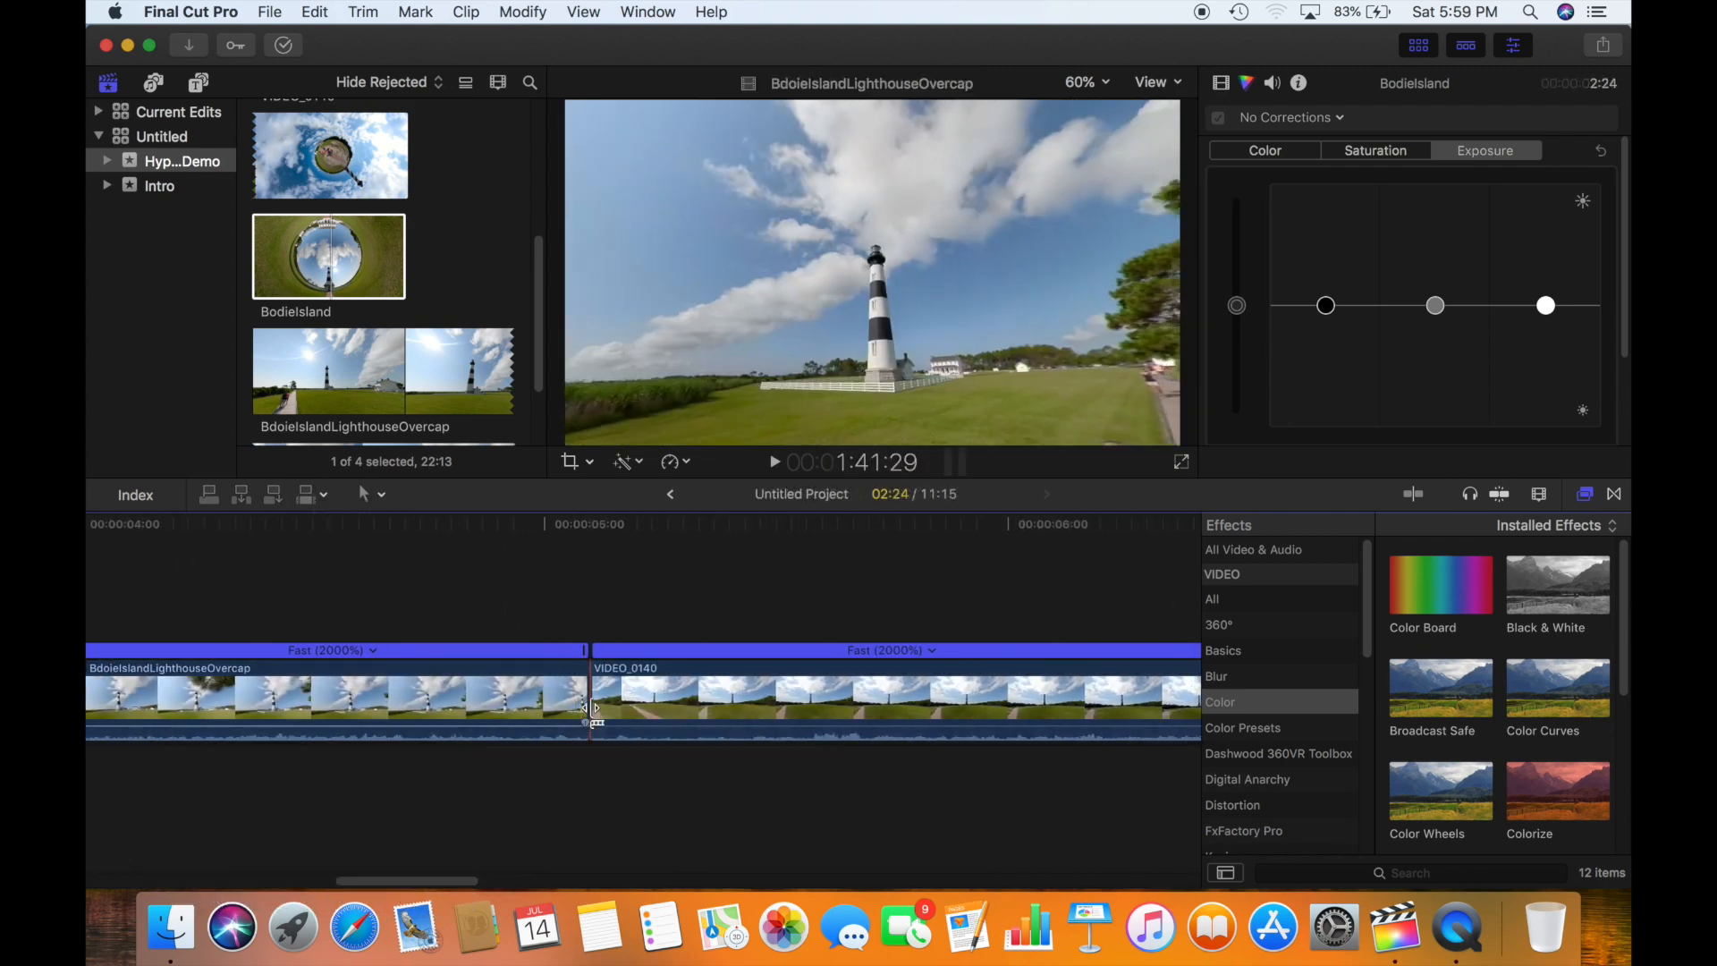
right_click(587, 704)
left_click(559, 698)
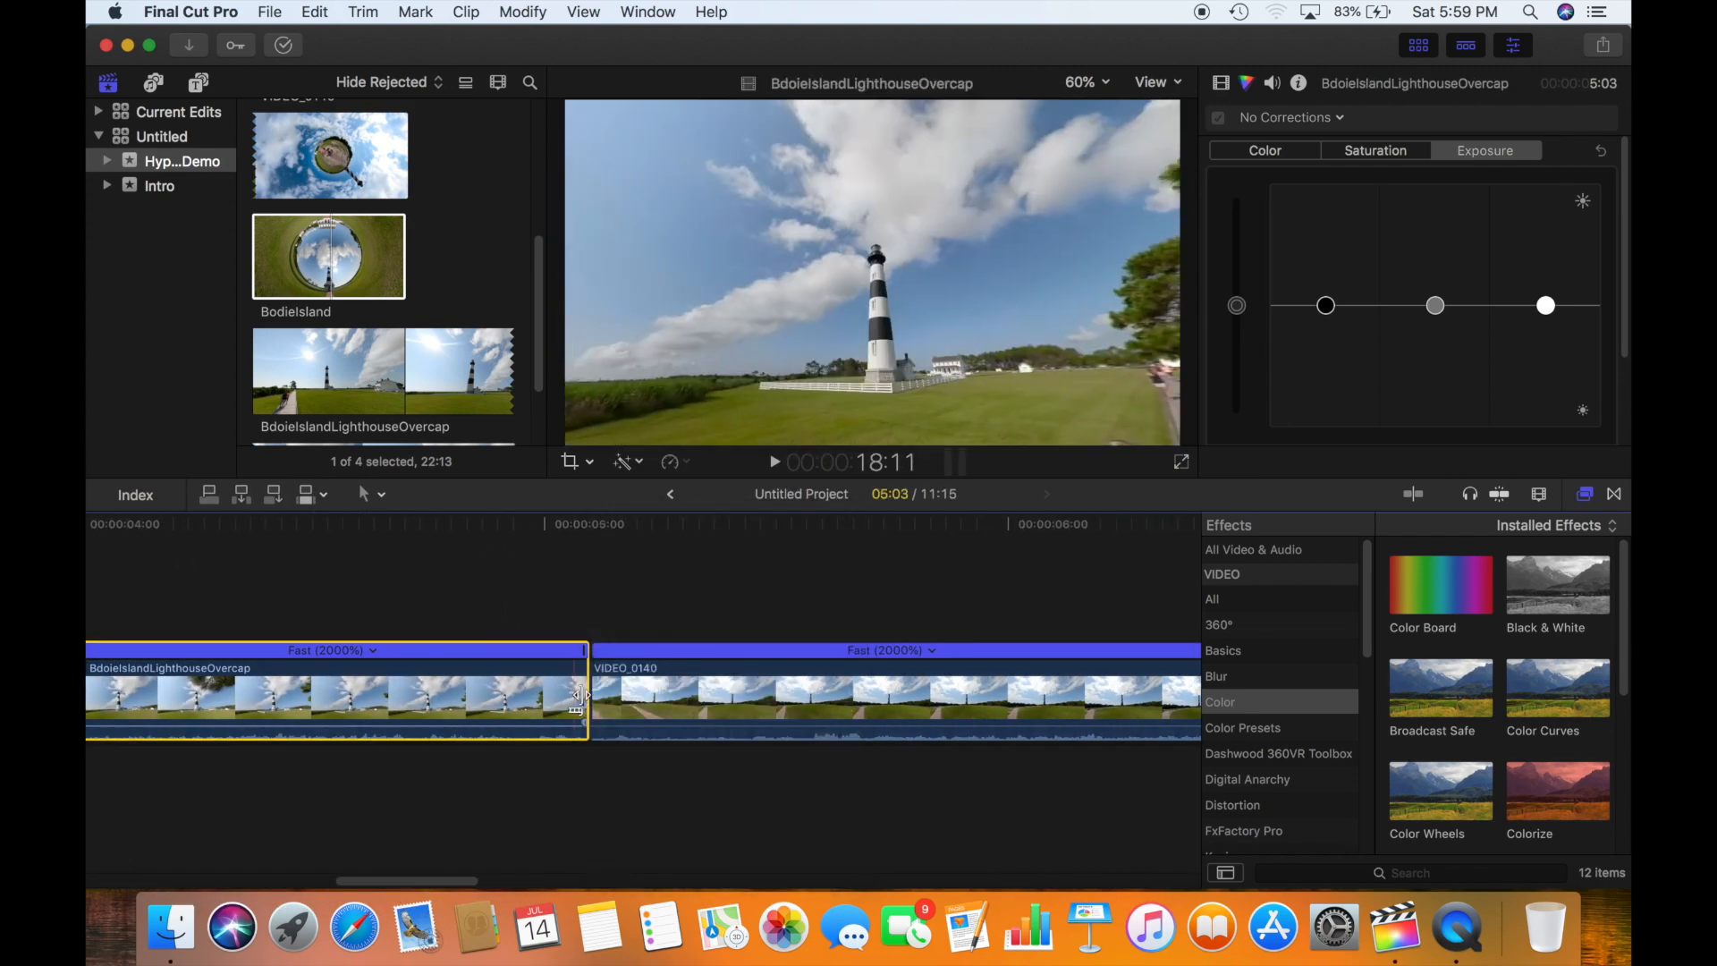
key("super+t")
left_click(638, 809)
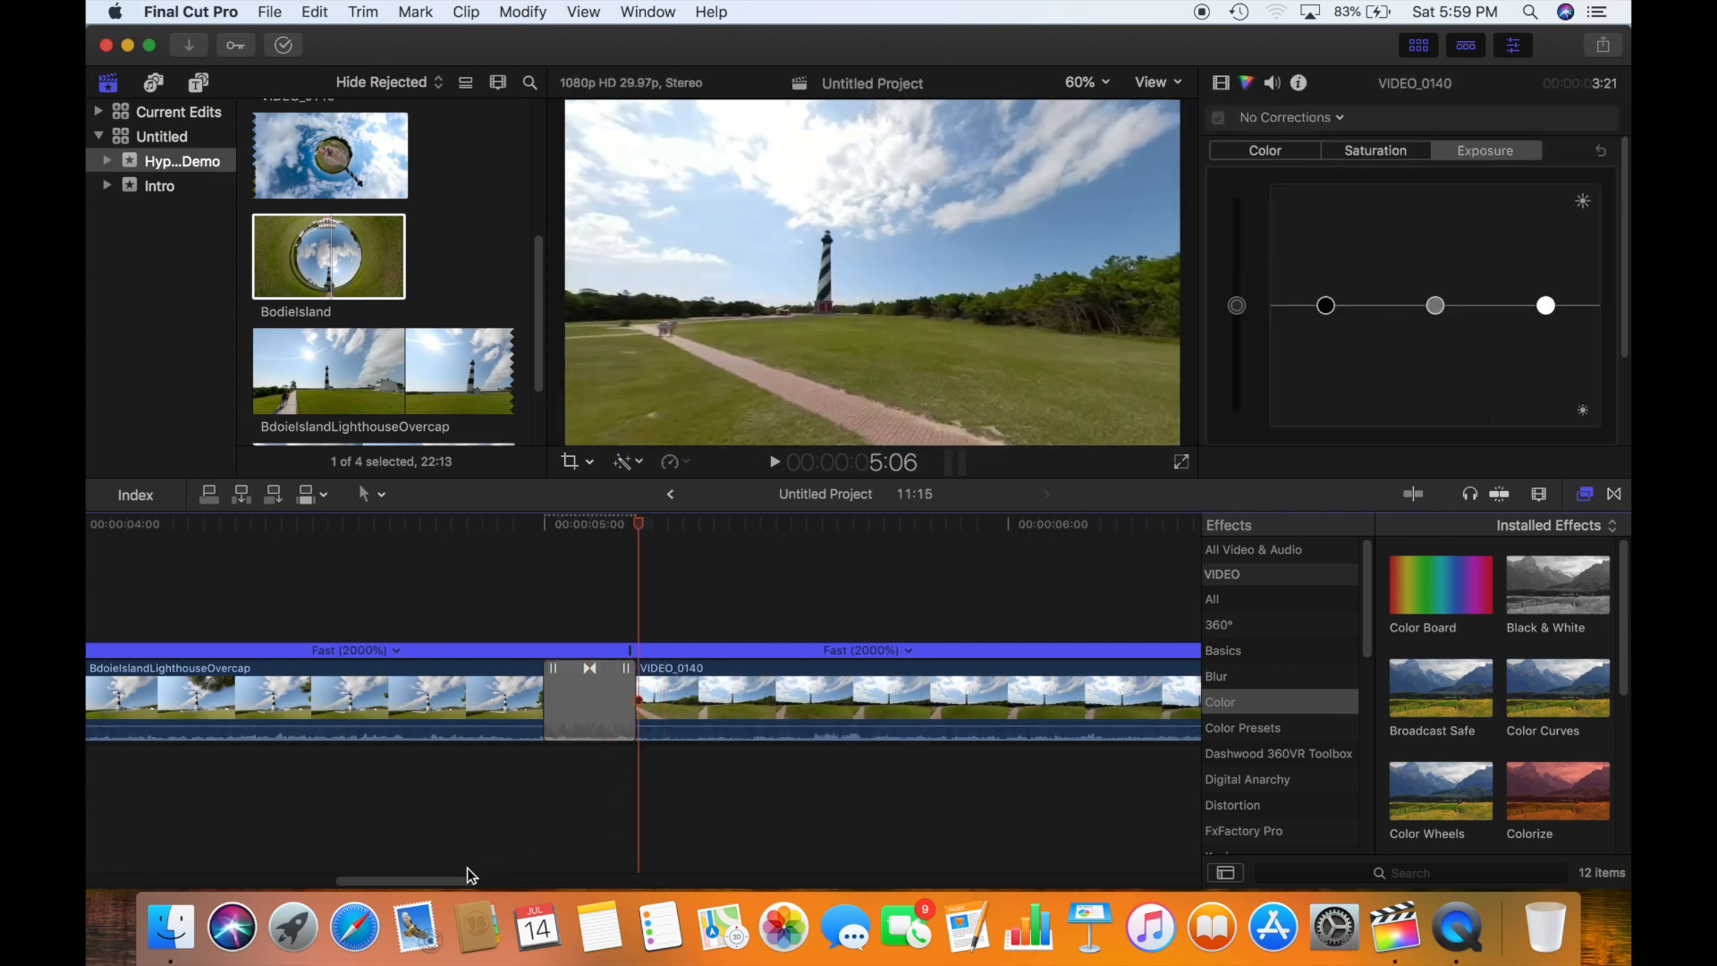
Play through the new transition, and also review the playback around the cut between VIDEO_0140 and BodieIsland
left_click_drag(471, 876, 491, 878)
left_click(326, 551)
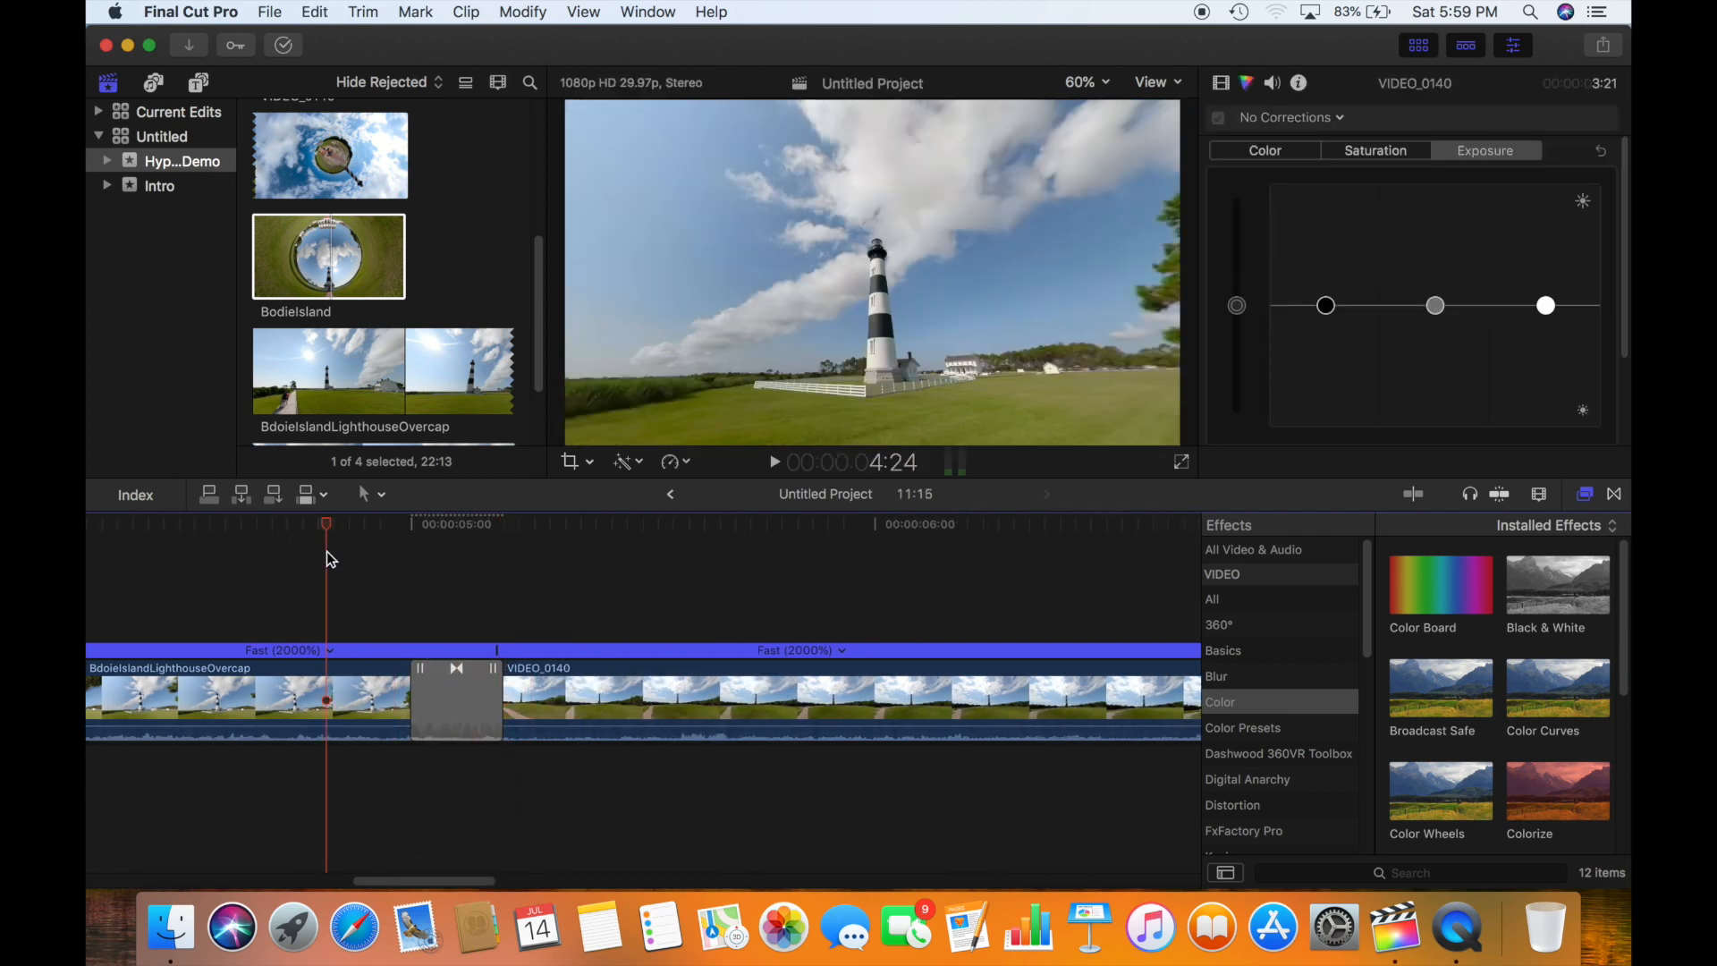
key("space")
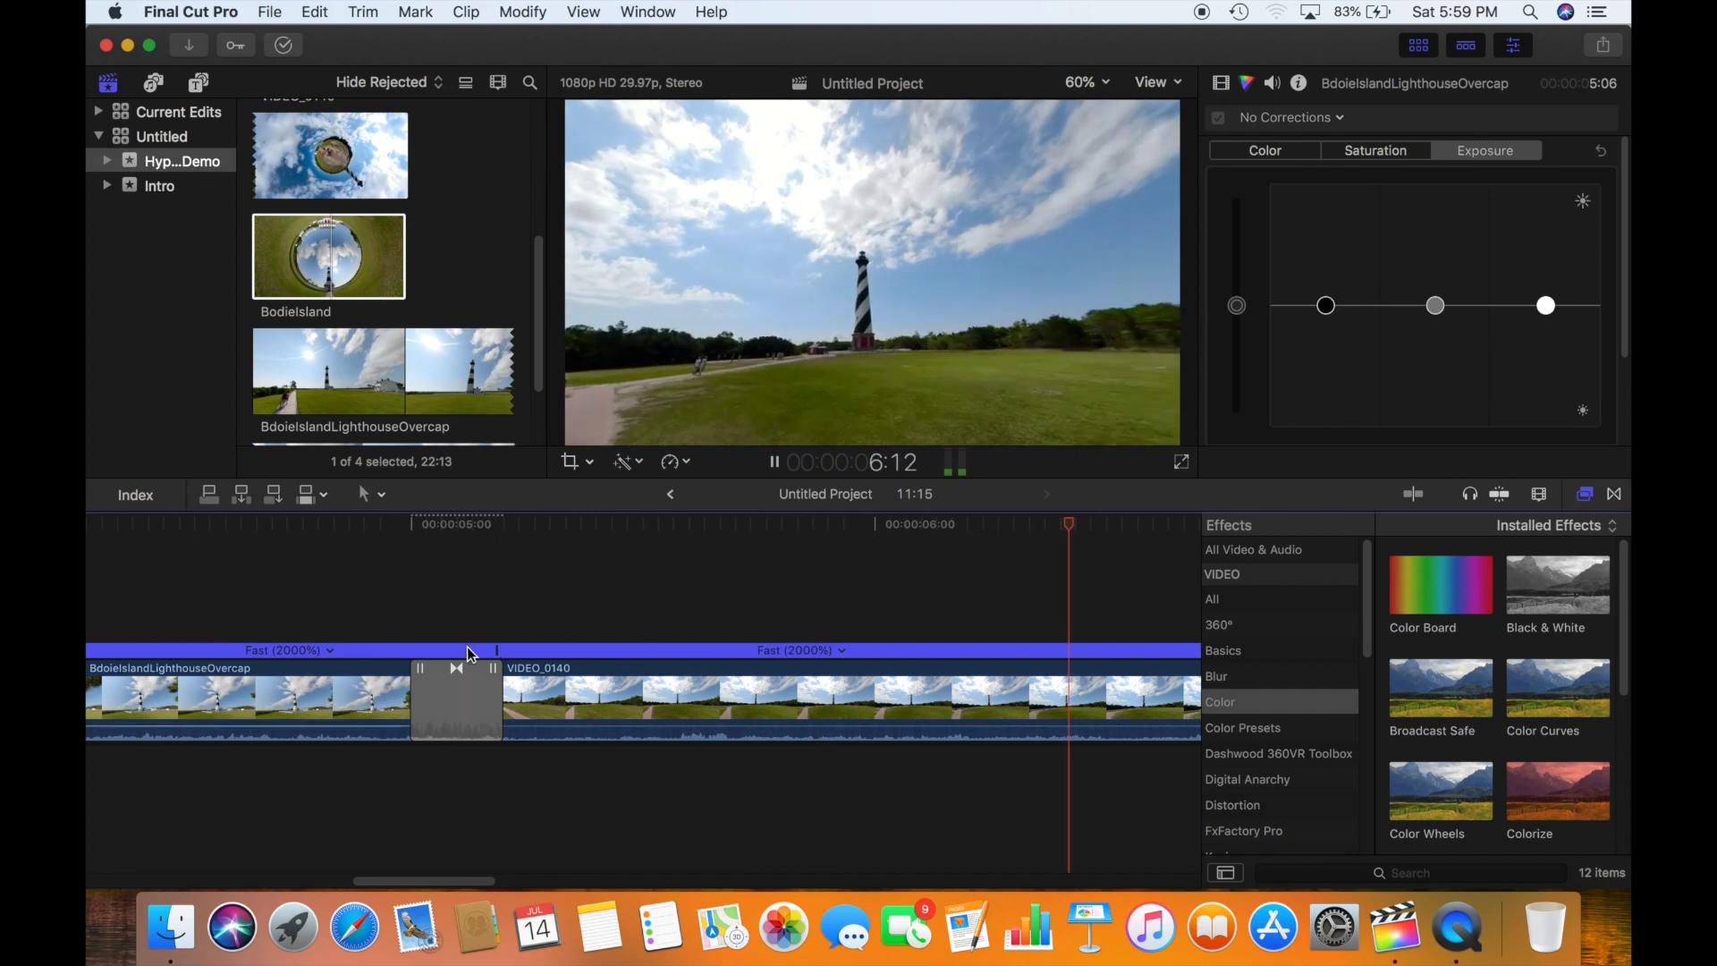
key("super+minus")
key("super+minus")
left_click_drag(515, 879, 878, 886)
left_click(655, 593)
key("space")
Trim the end of VIDEO_0140 to a duration of 02:08 and the end of BodieIsland until the project lasts 09:21
left_click_drag(708, 698, 411, 664)
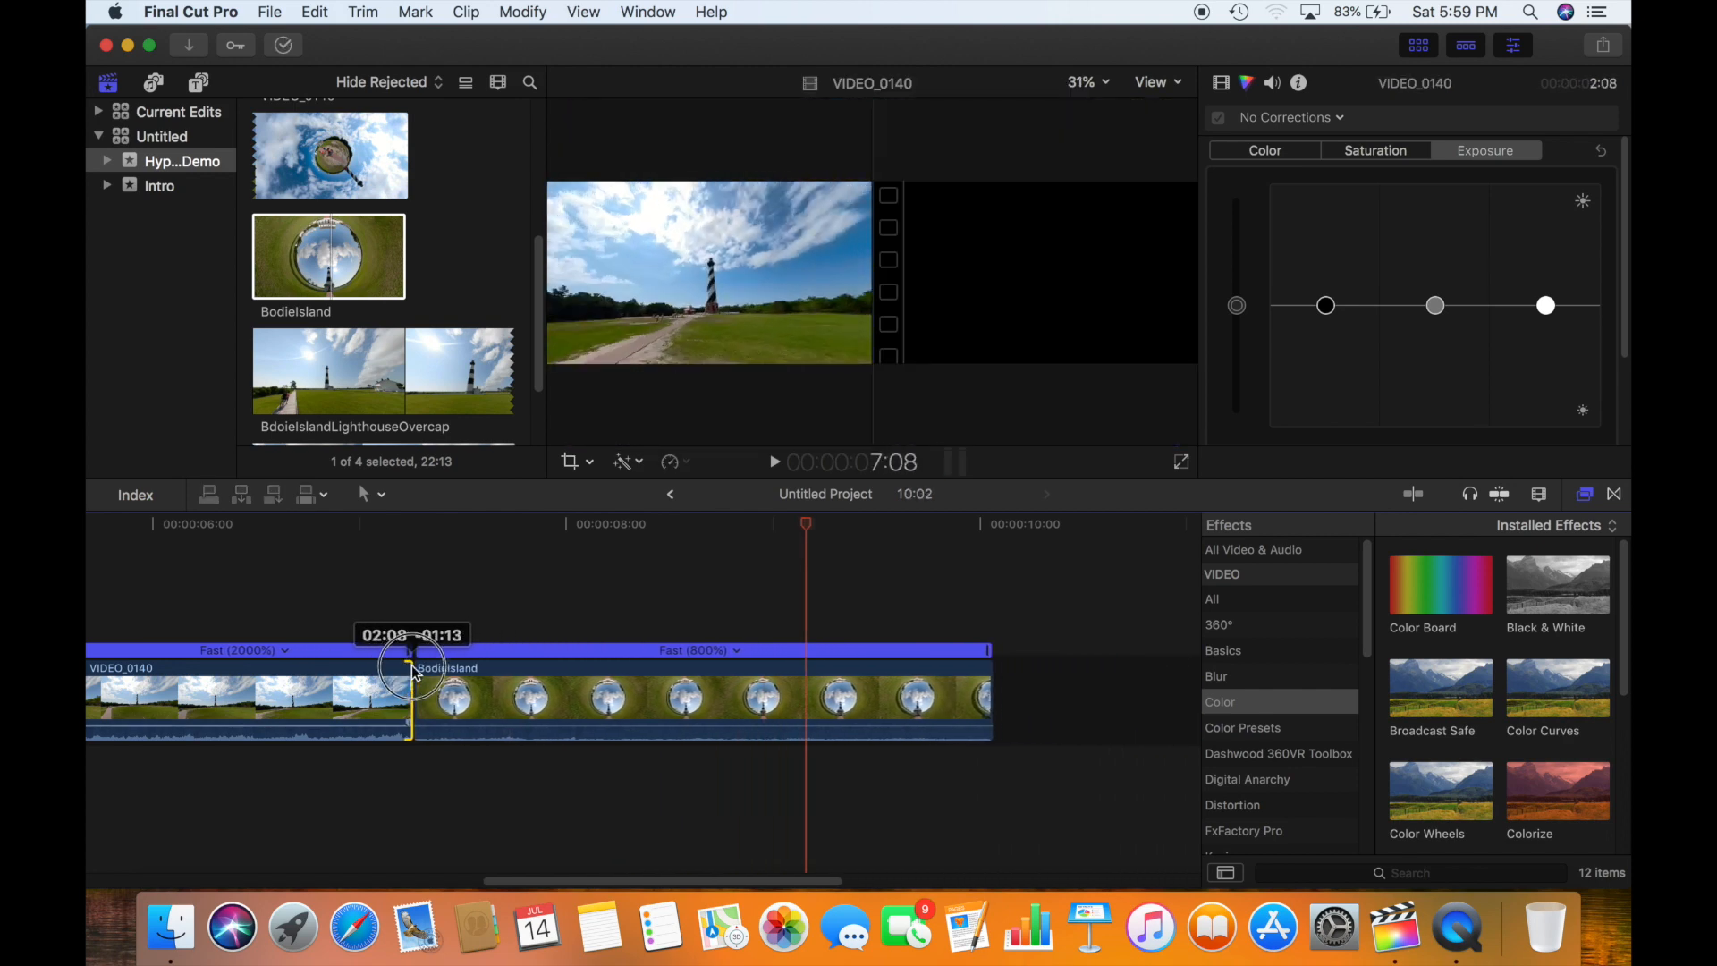
left_click(304, 595)
key("space")
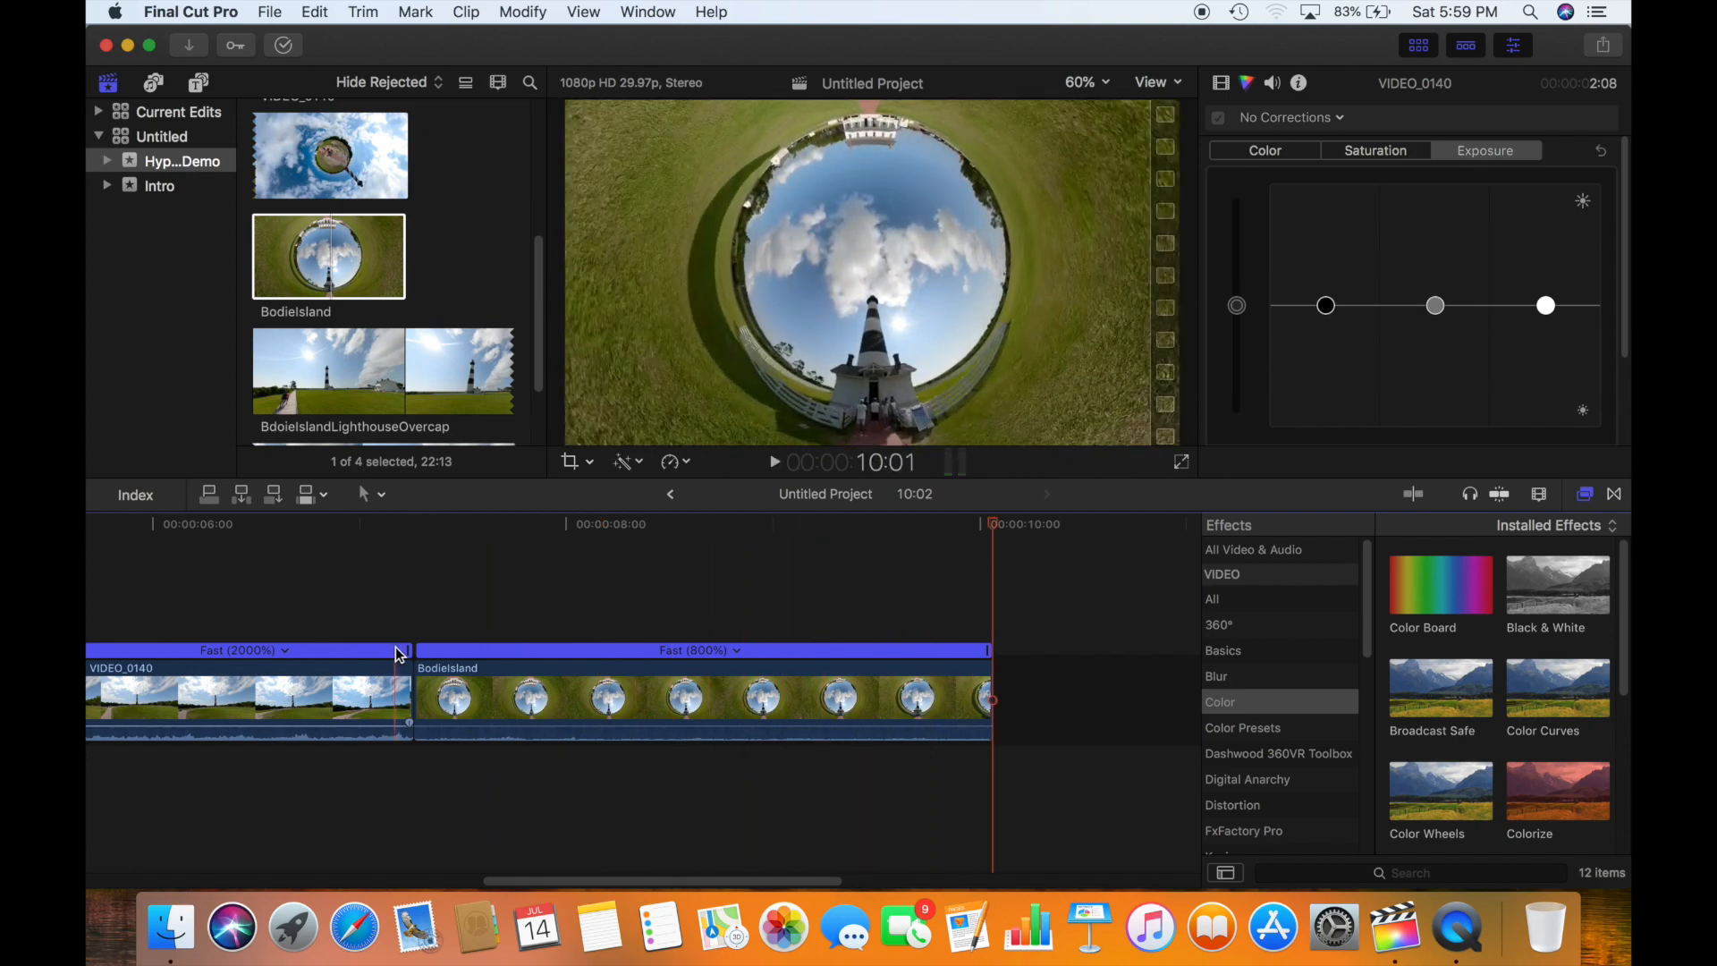
key("space")
left_click_drag(992, 685, 914, 686)
Import the BodieTimeHyperLaspse clip from the OBX_Overcapture folder into the HyperlaspseDemo event
left_click(442, 246)
right_click(444, 246)
left_click(501, 255)
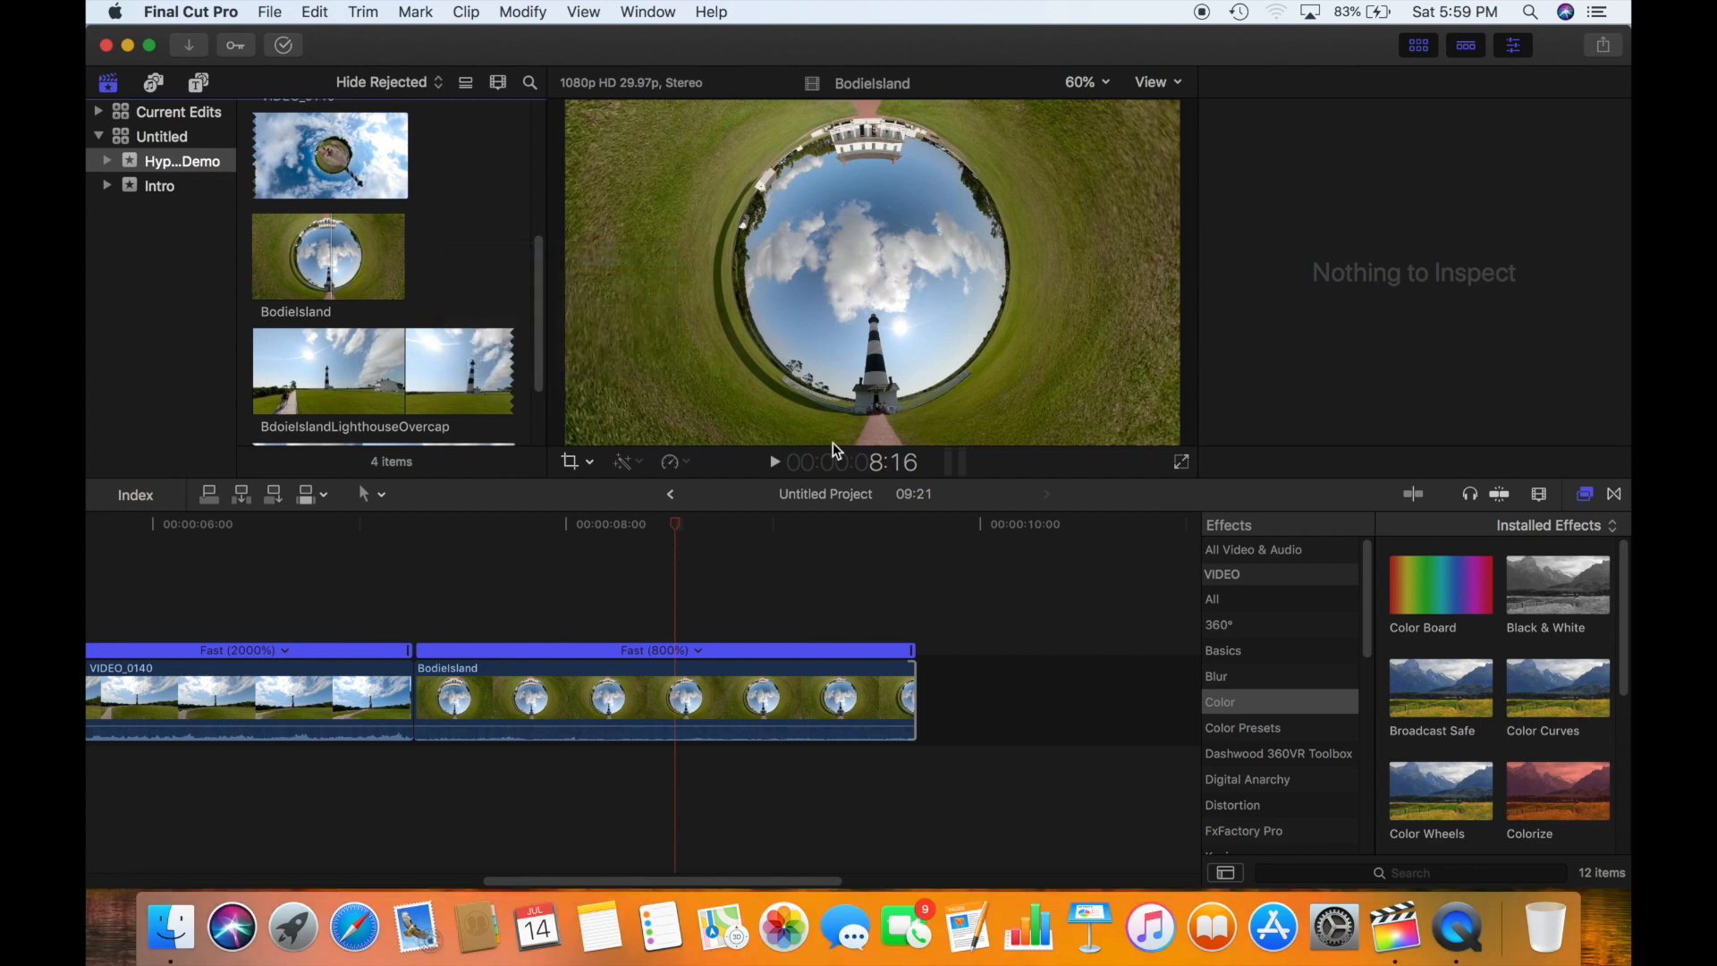
scroll(394, 749, "down", 5)
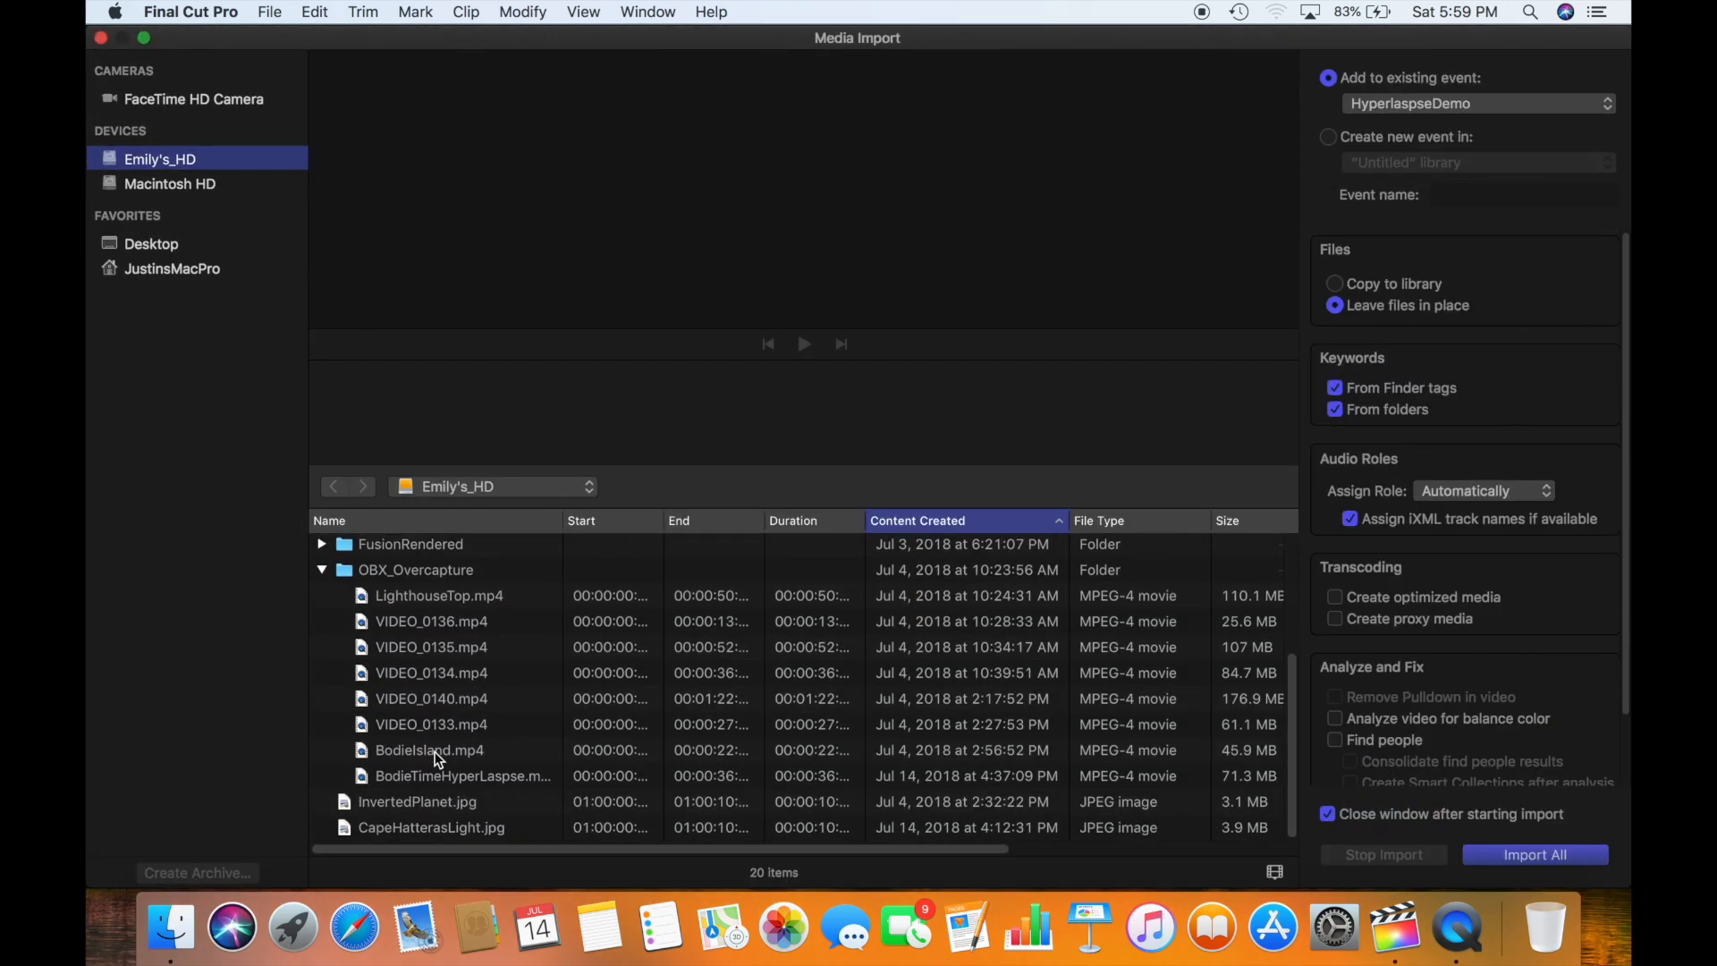
left_click(436, 827)
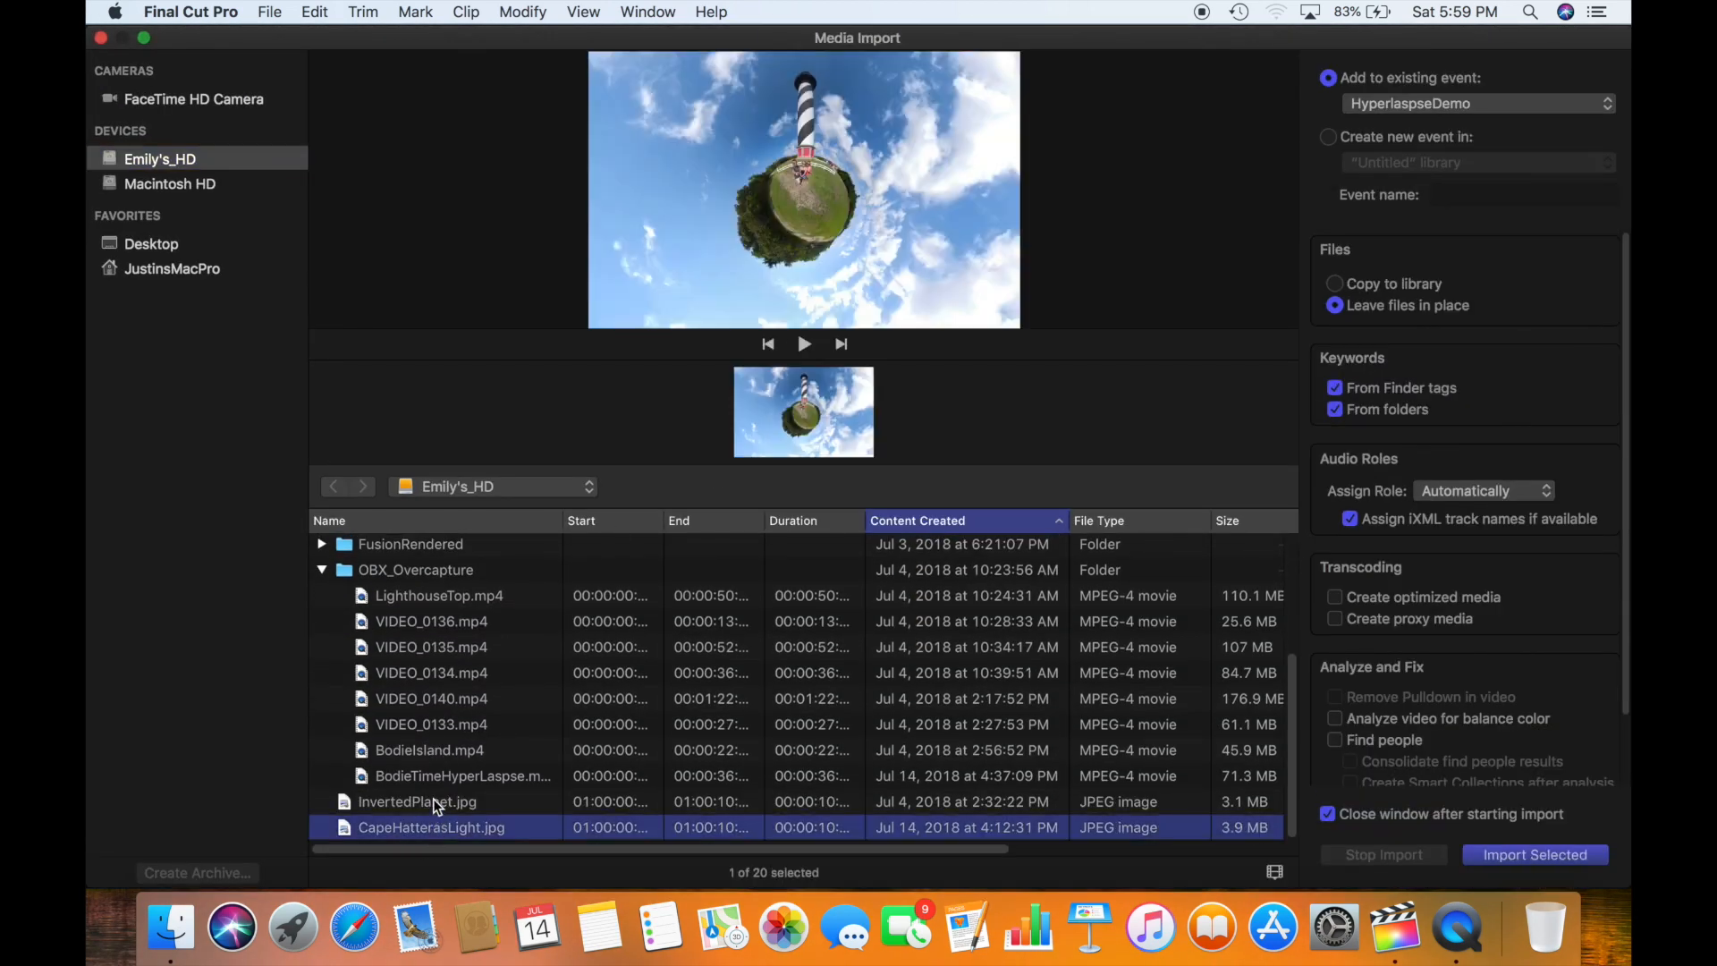
left_click(416, 774)
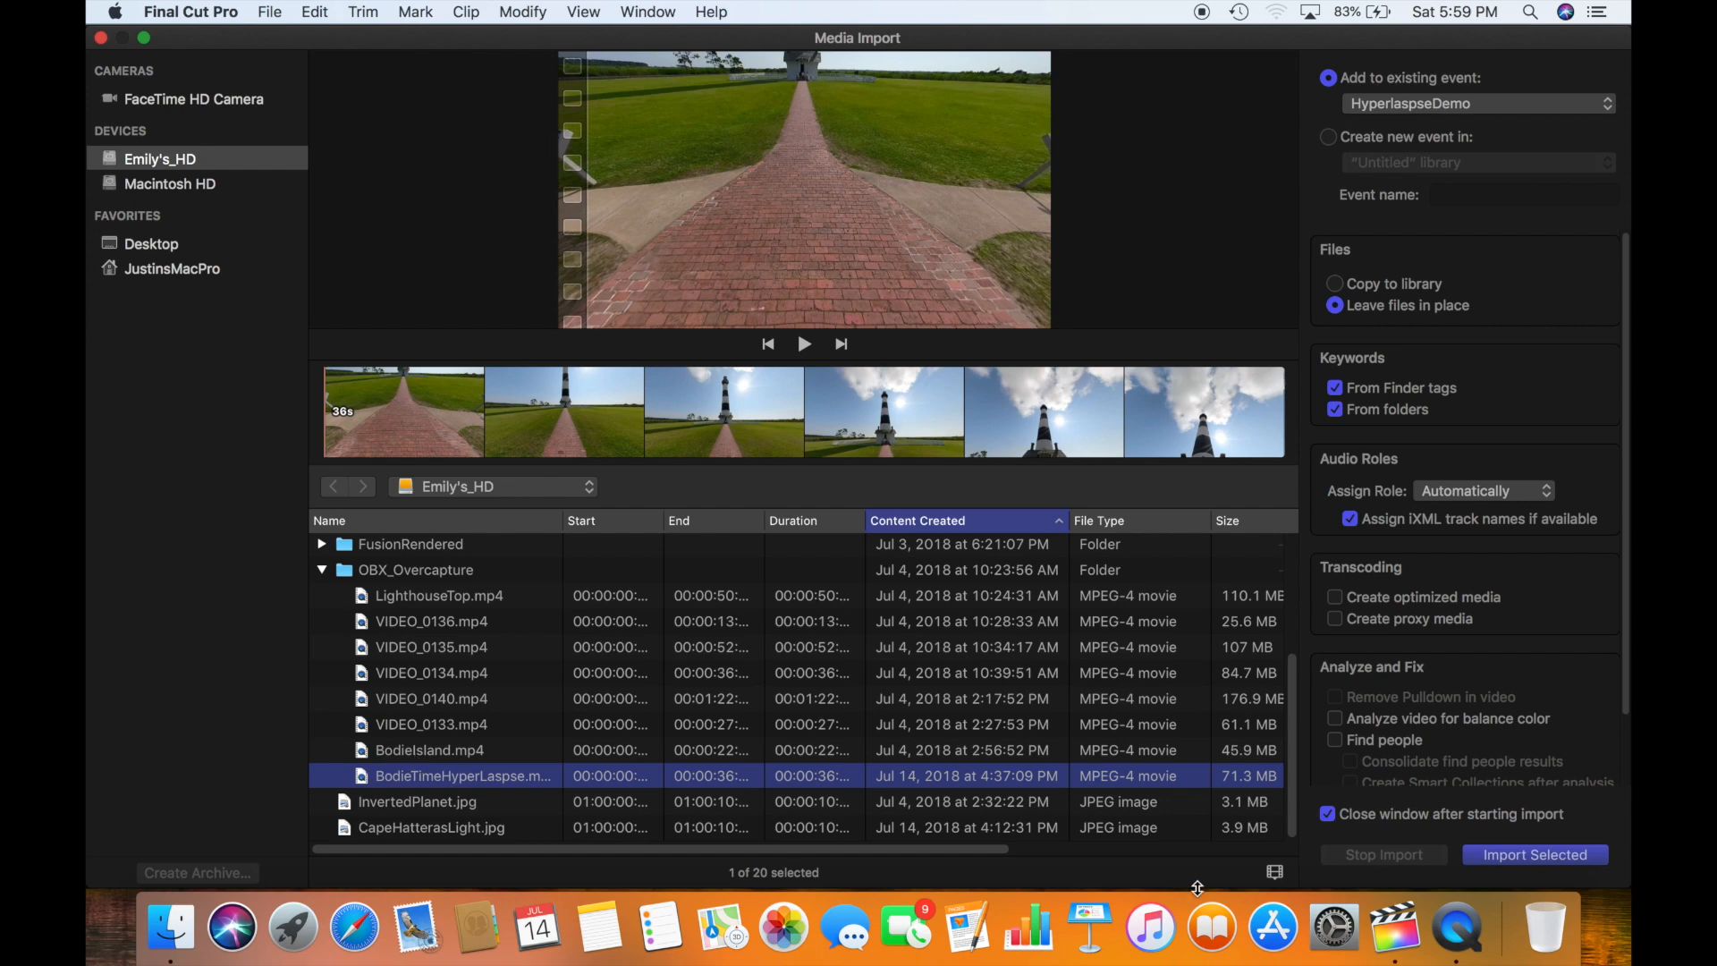
left_click(1535, 856)
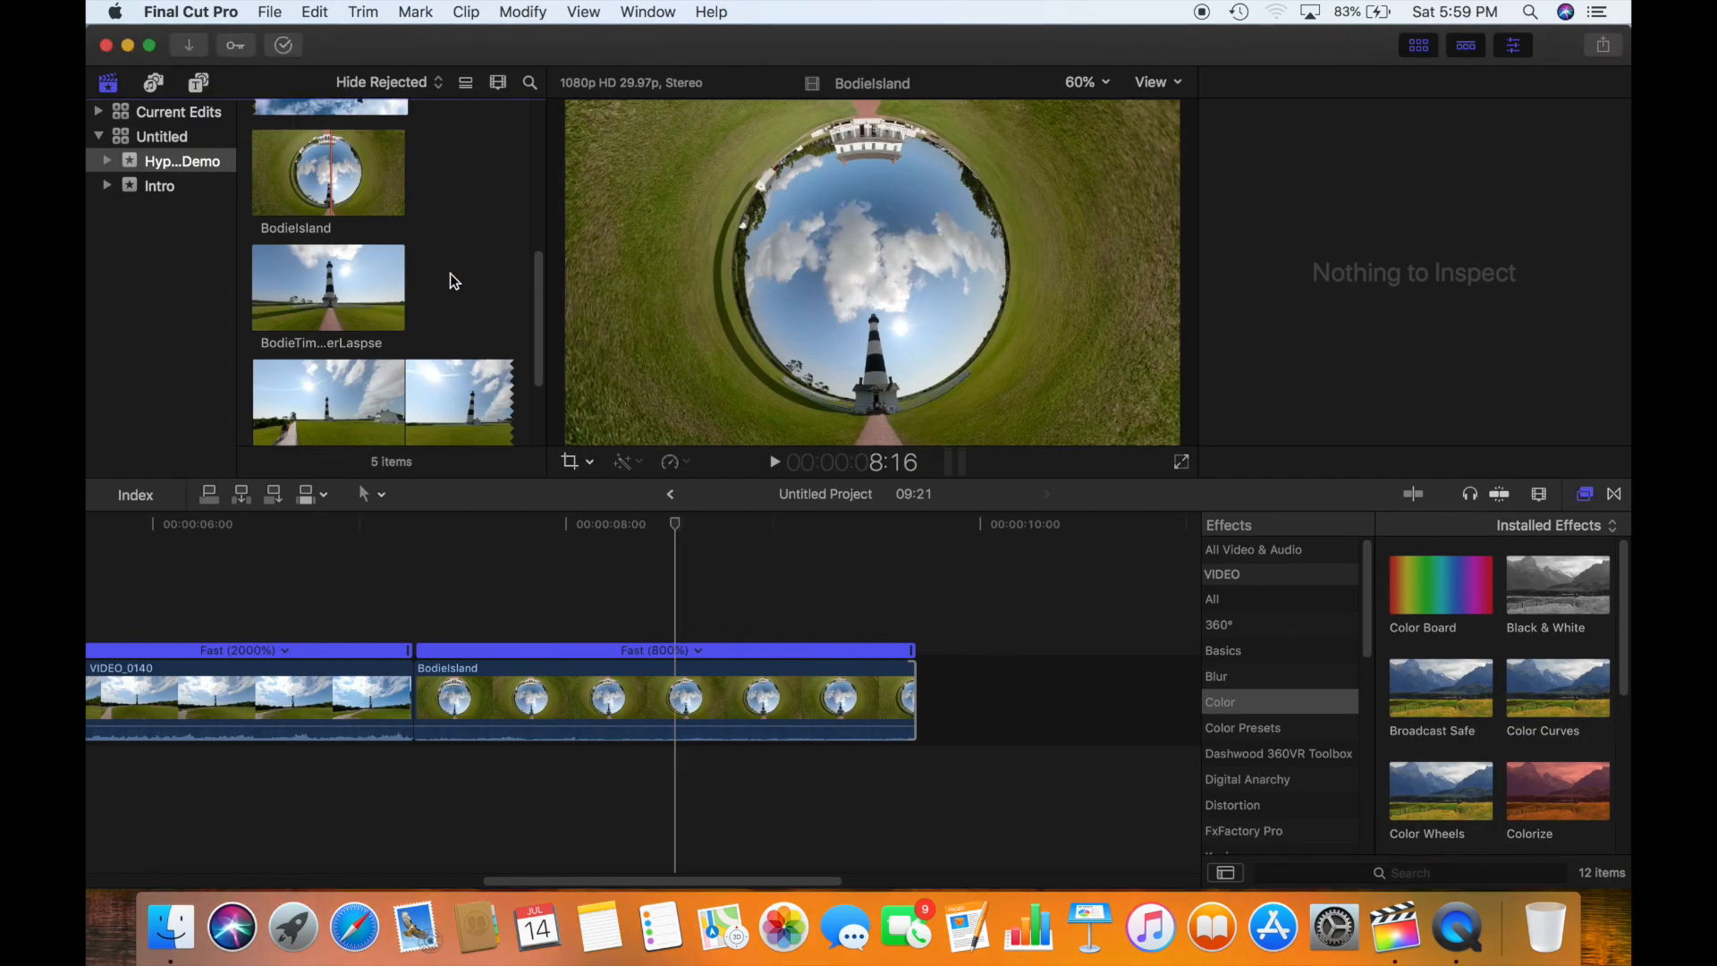
Append BodieTimeHyperLaspse after BodieIsland, play across the cut between them, and fit the whole project in the timeline
left_click_drag(342, 301, 984, 688)
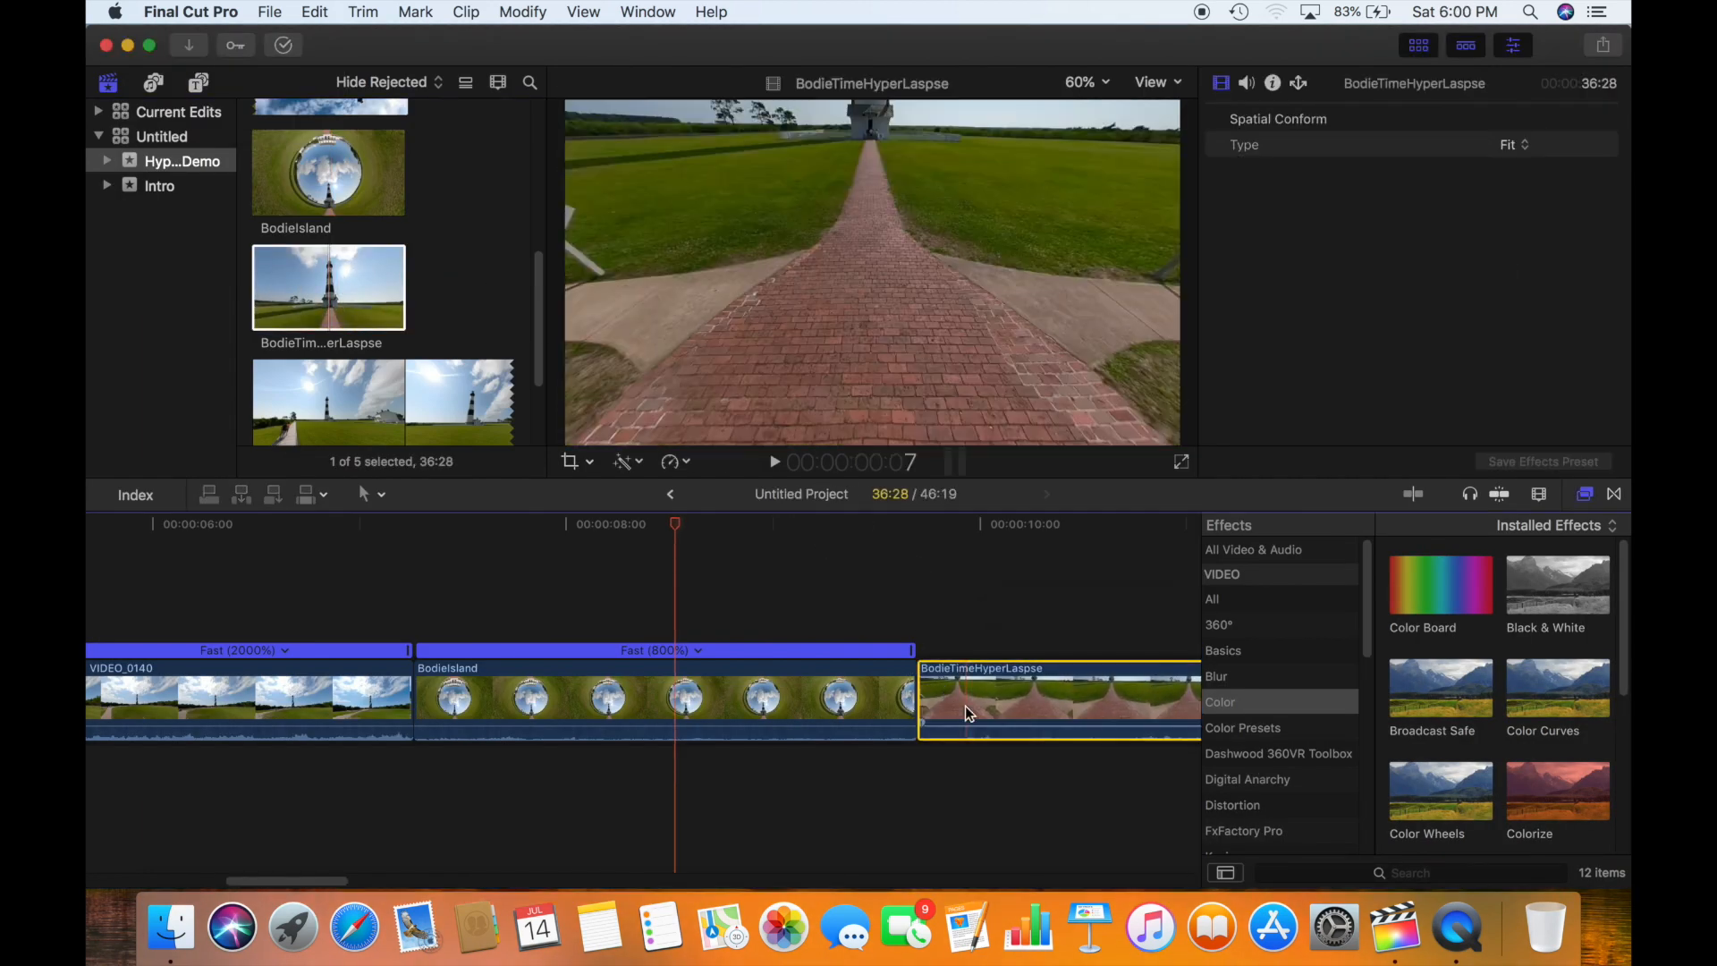
left_click(876, 612)
key("space")
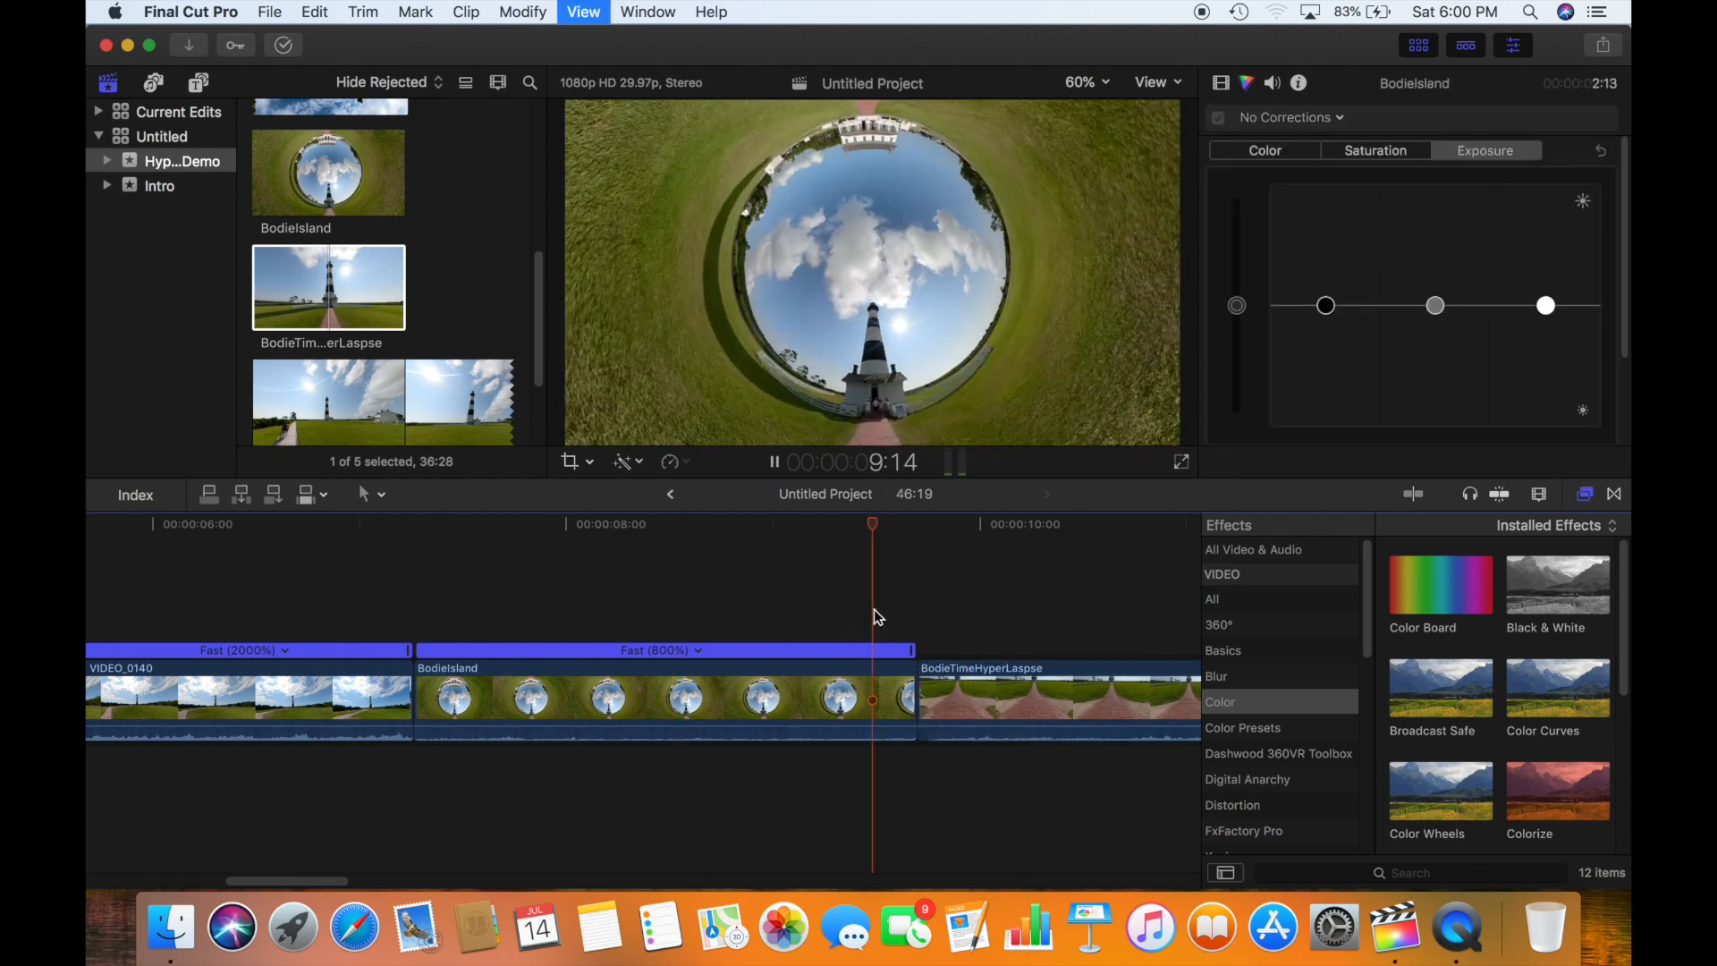
mouse_move(315, 882)
left_mouse_down()
mouse_move(346, 881)
mouse_move(314, 880)
left_mouse_up()
left_click(551, 814)
key("shift+z")
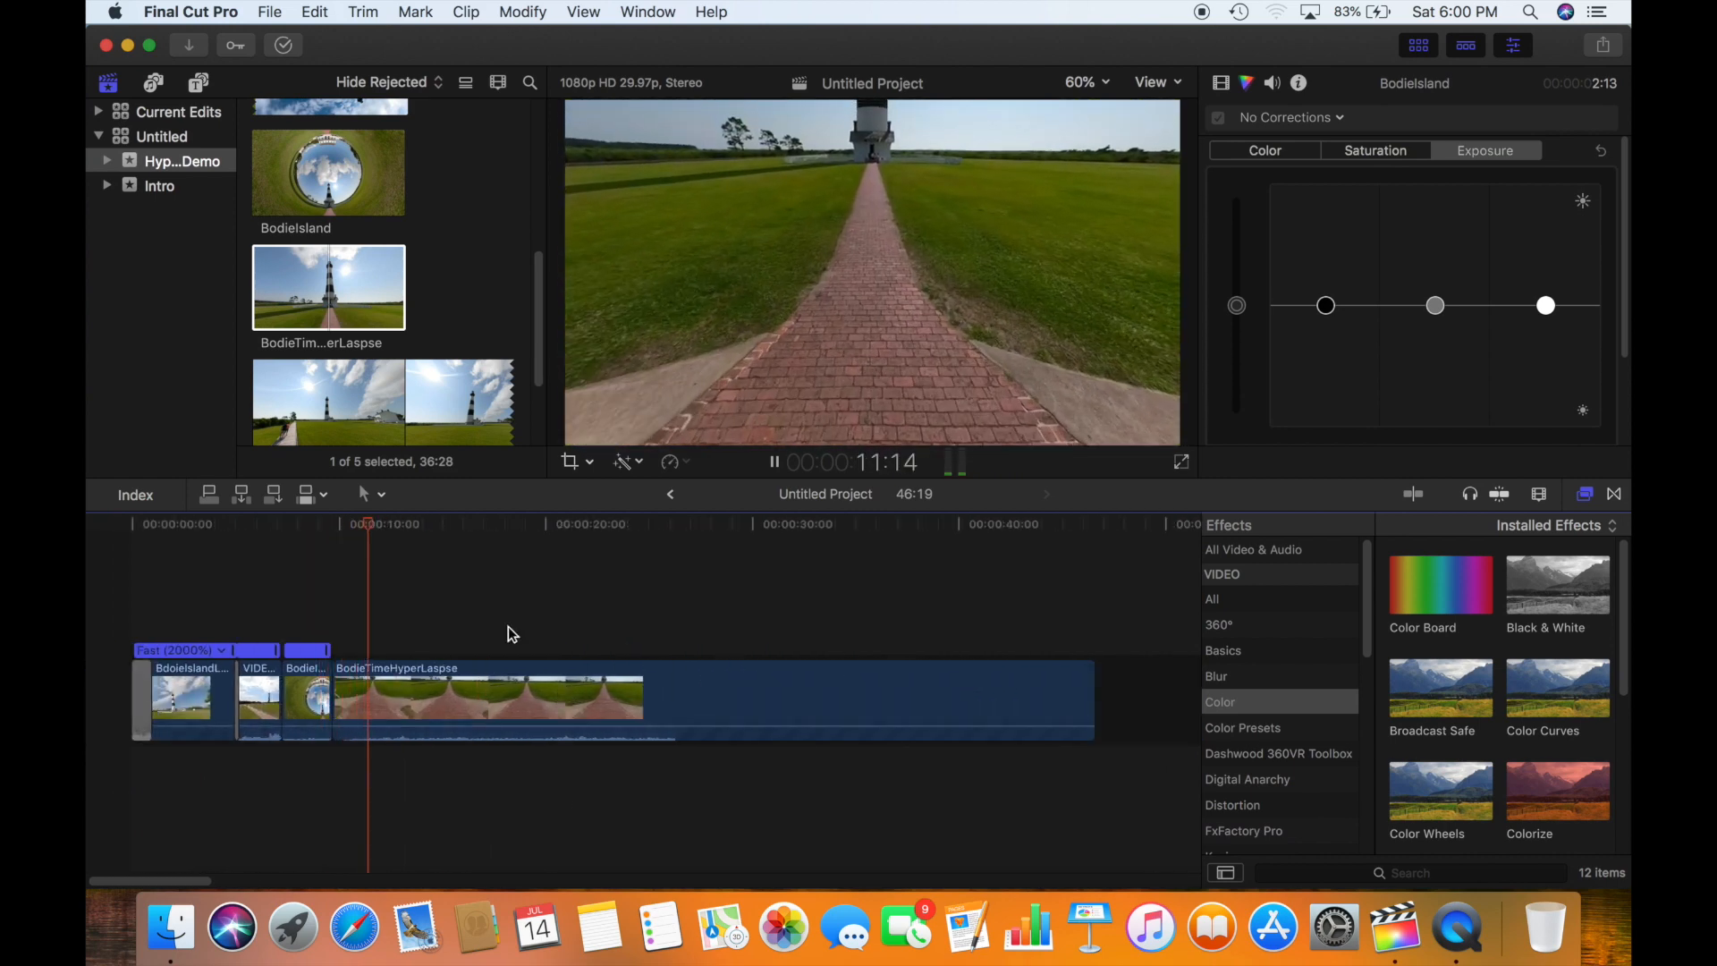
key("space")
Retime the BodieTimeHyperLaspse clip to Fast 8x and place the playhead within the sped-up clip
left_click(542, 699)
left_click(676, 461)
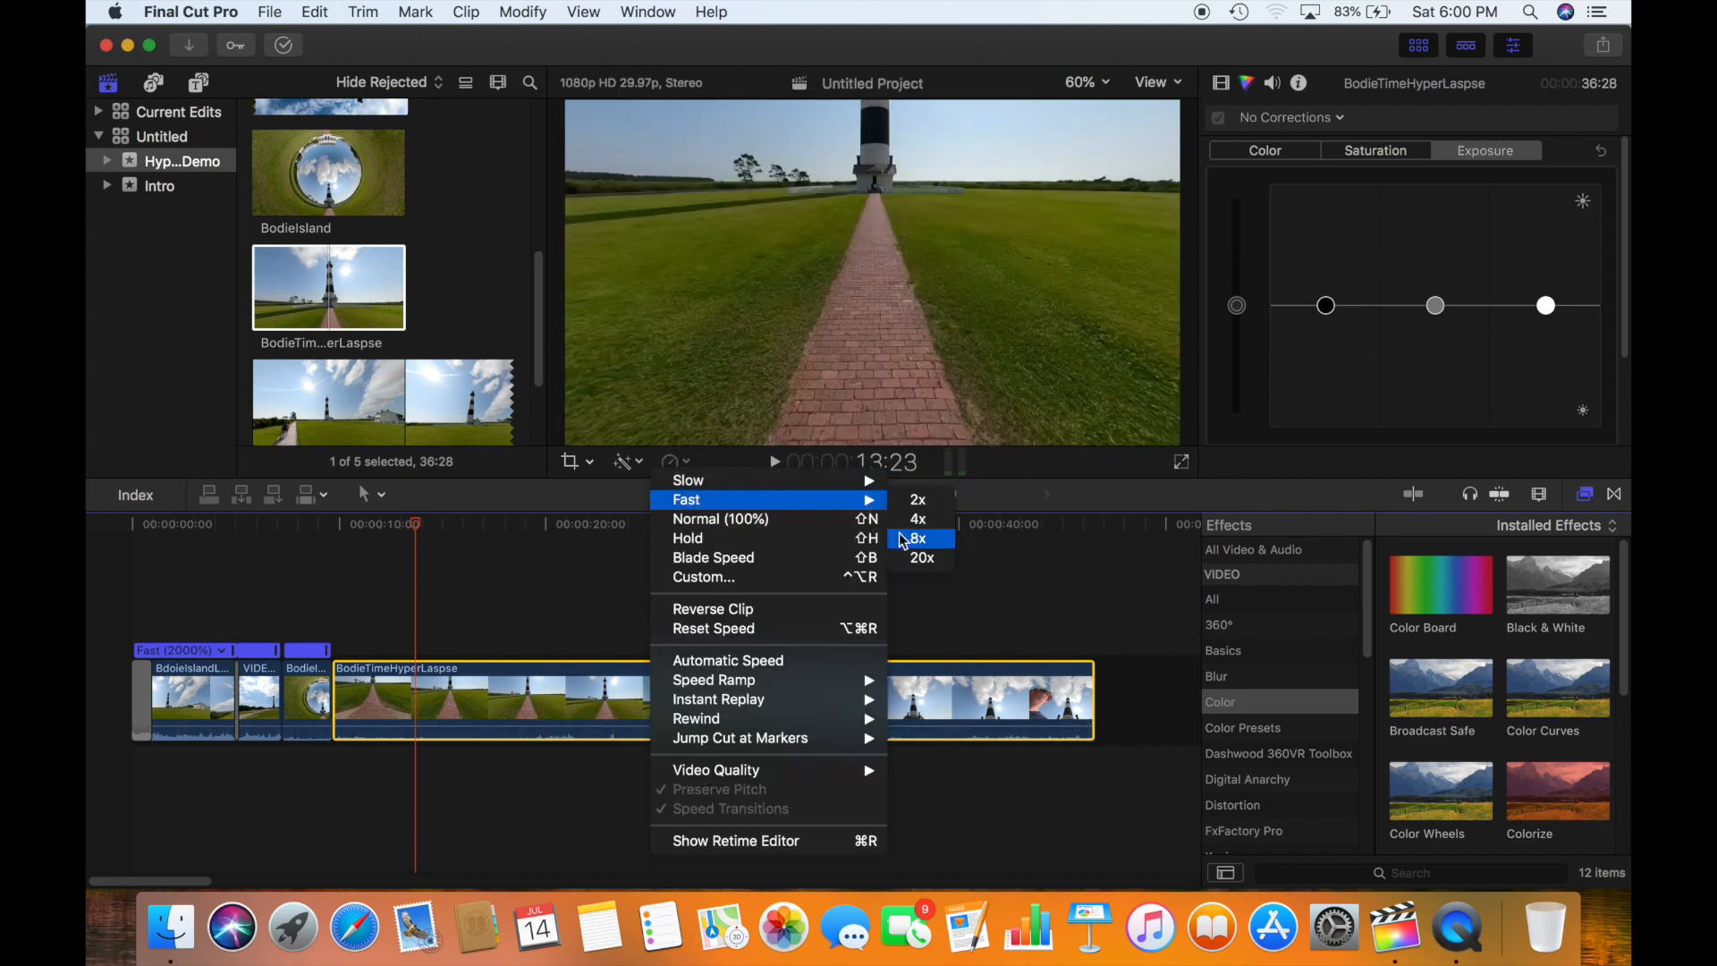
left_click(910, 540)
left_click(391, 586)
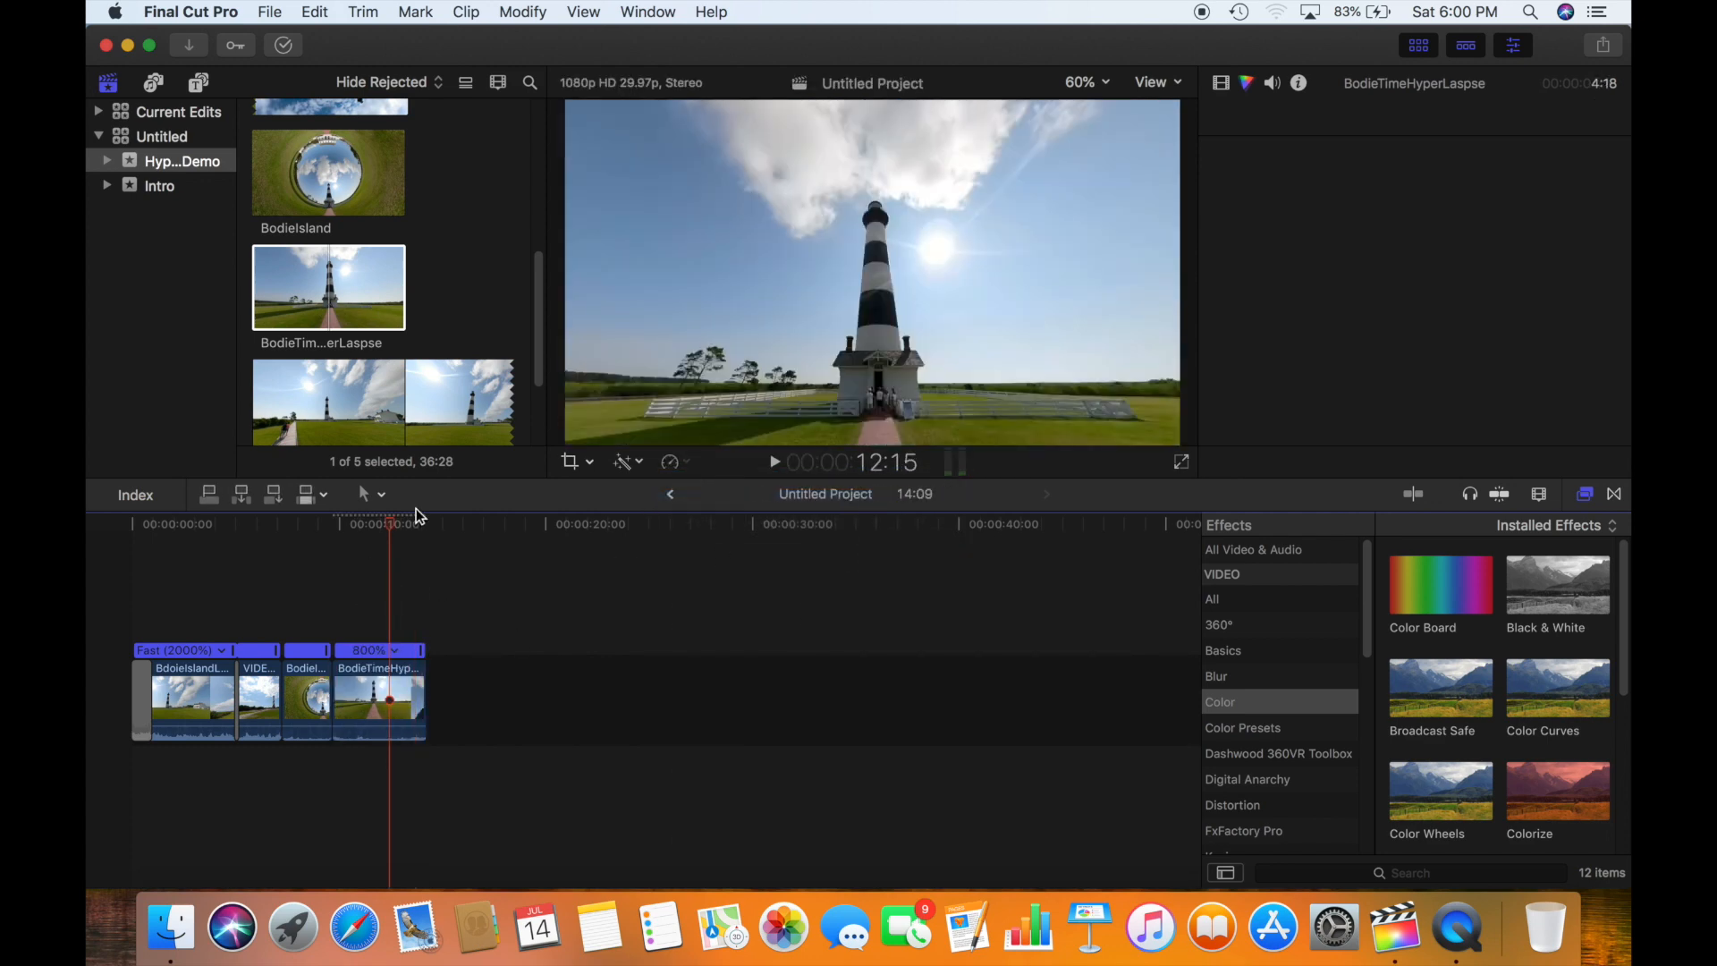